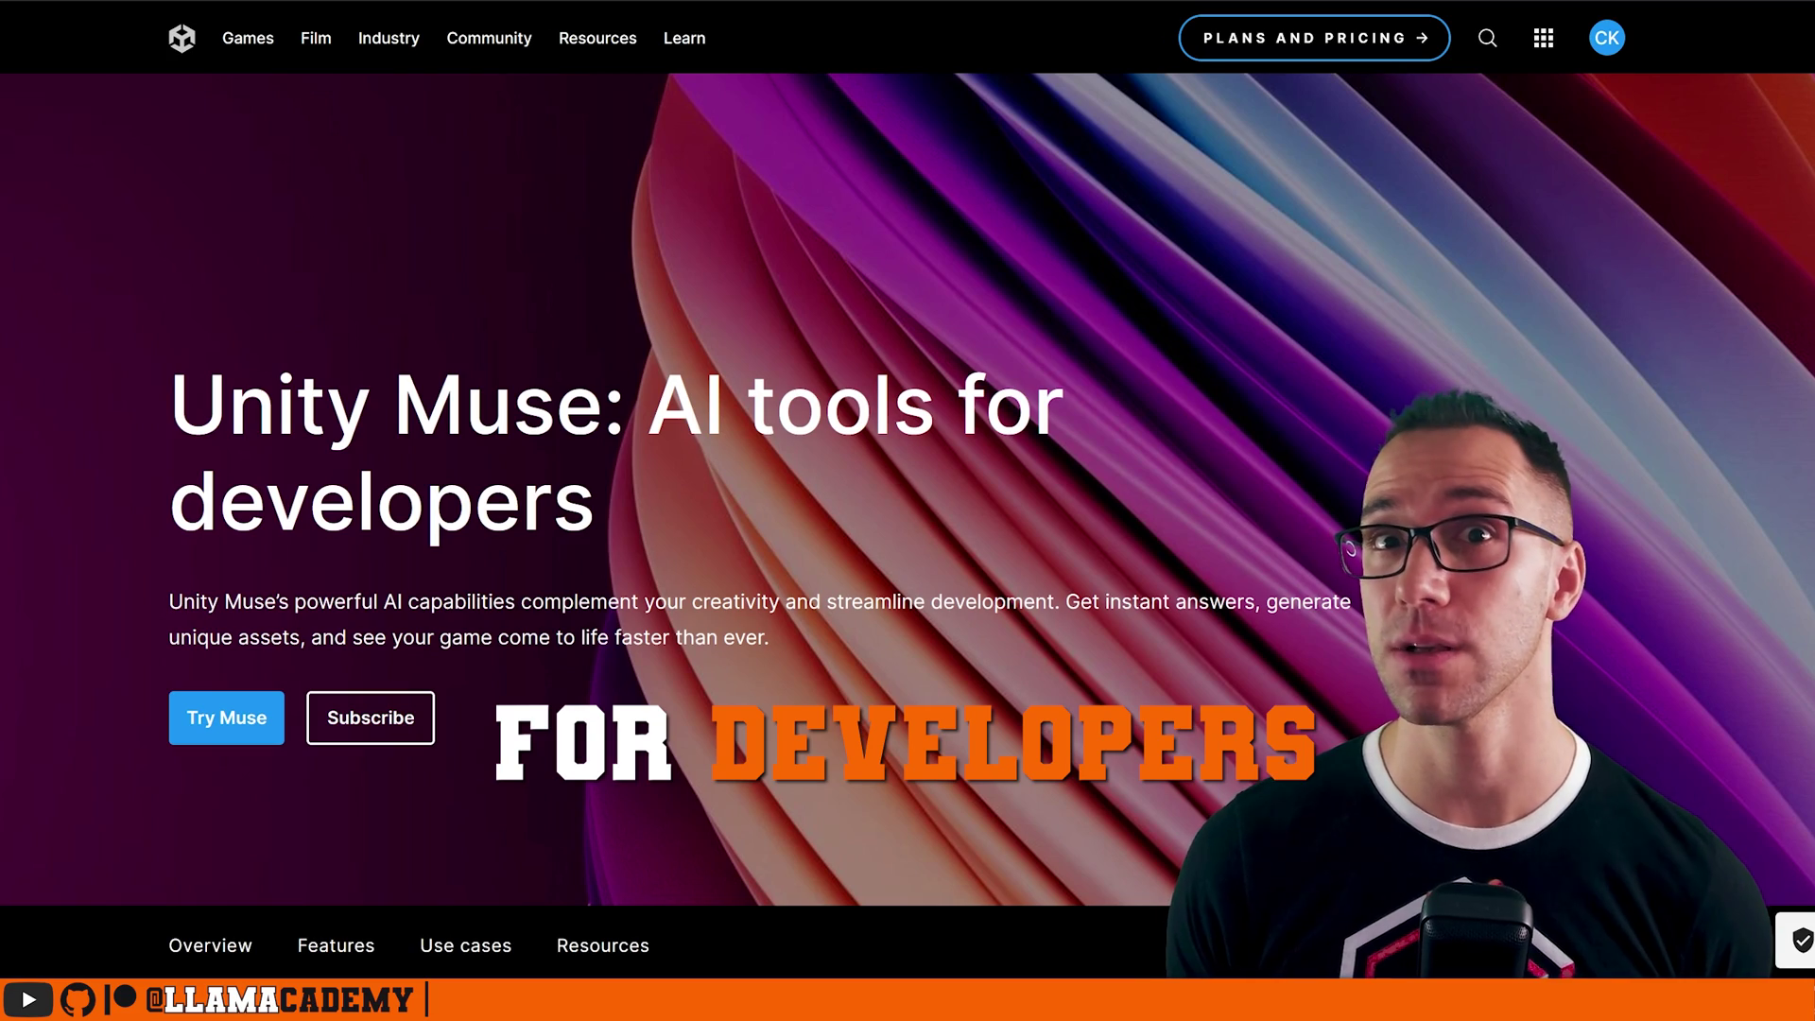
Scroll down the Unity Muse page to the Texture, Sprite, Chat, Animate and Behavior features.
scroll(907, 511, down, 12)
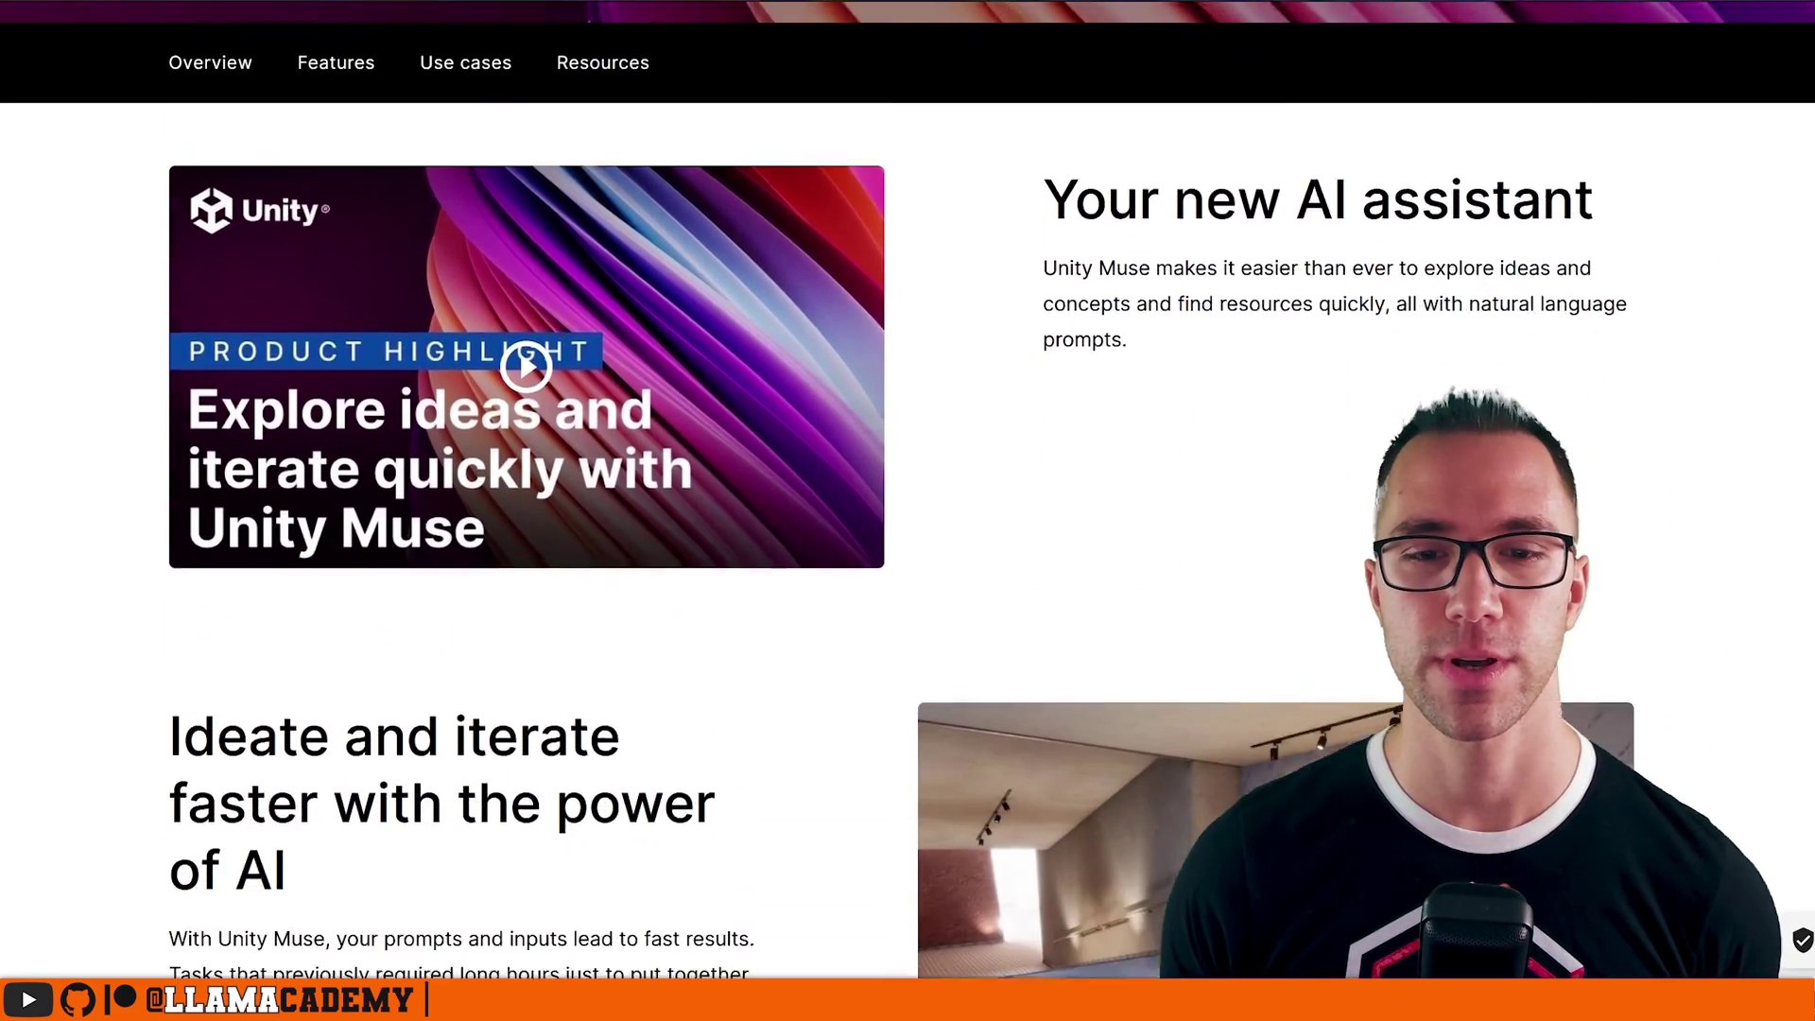
scroll(1803, 456, down, 10)
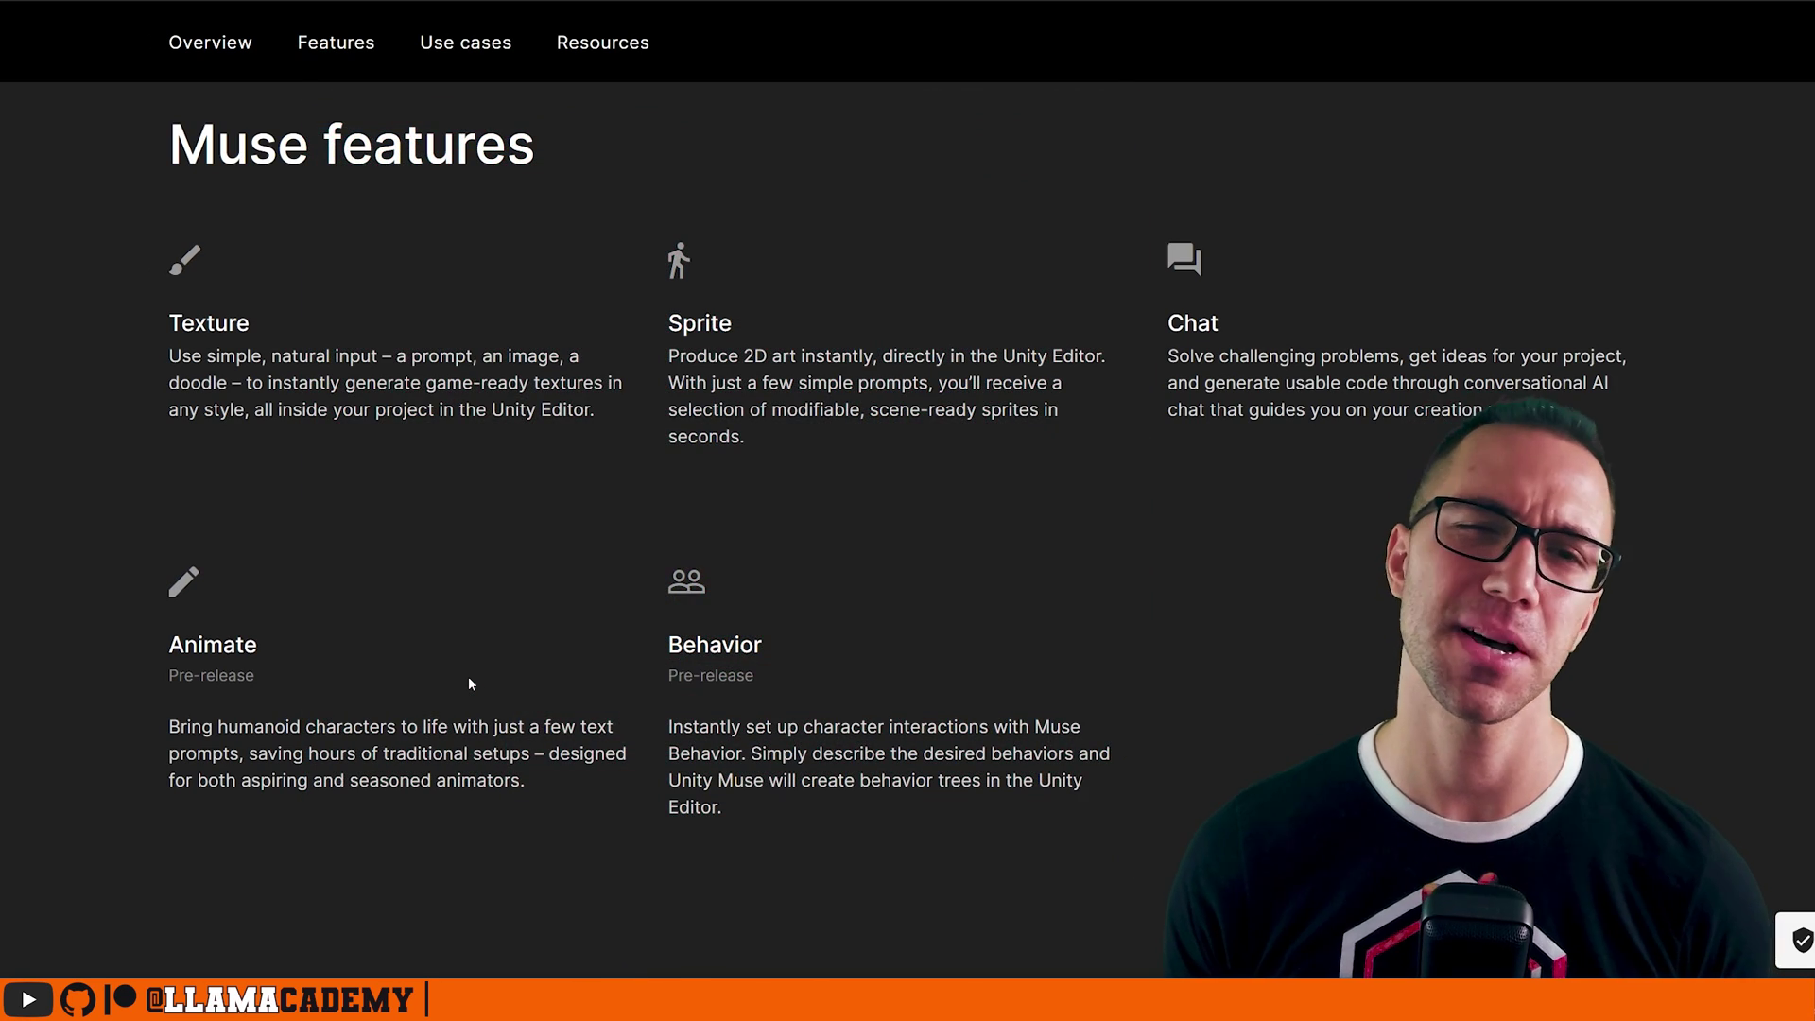
scroll(468, 677, down, 1)
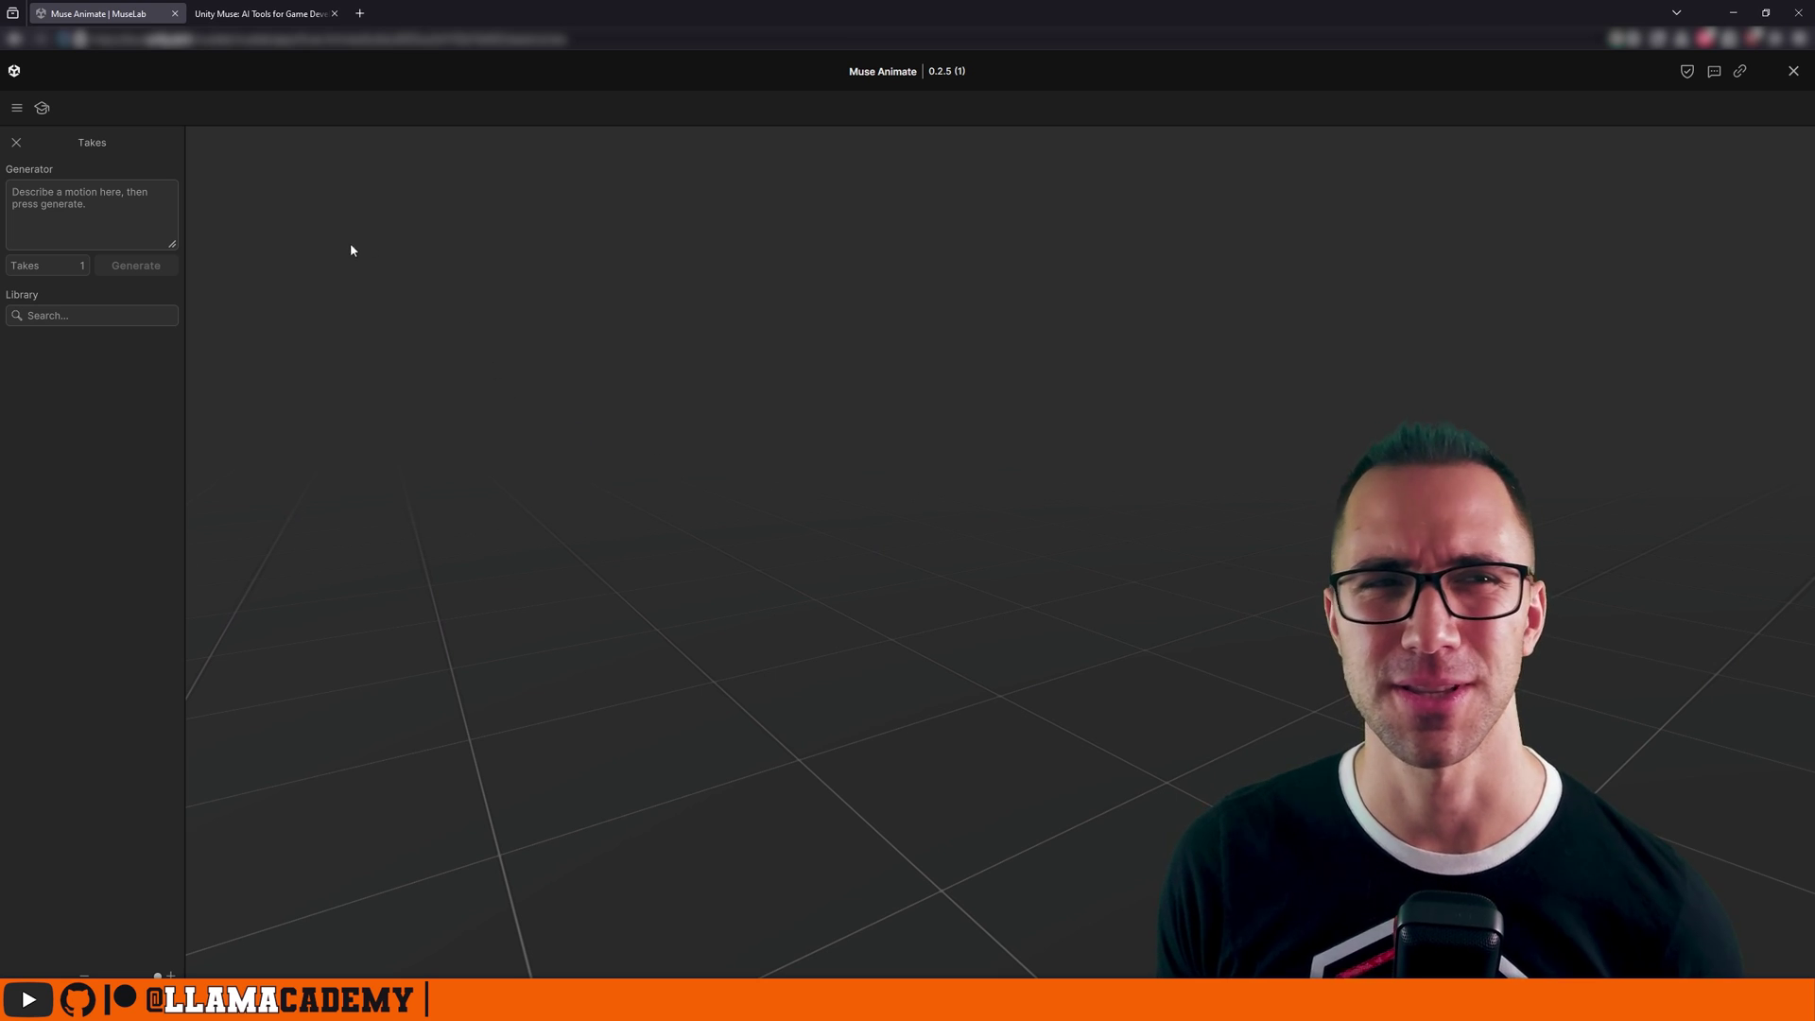
Zoom the page in twice and raise the Takes count from 1 to 4.
key(ctrl+plus)
key(ctrl+plus)
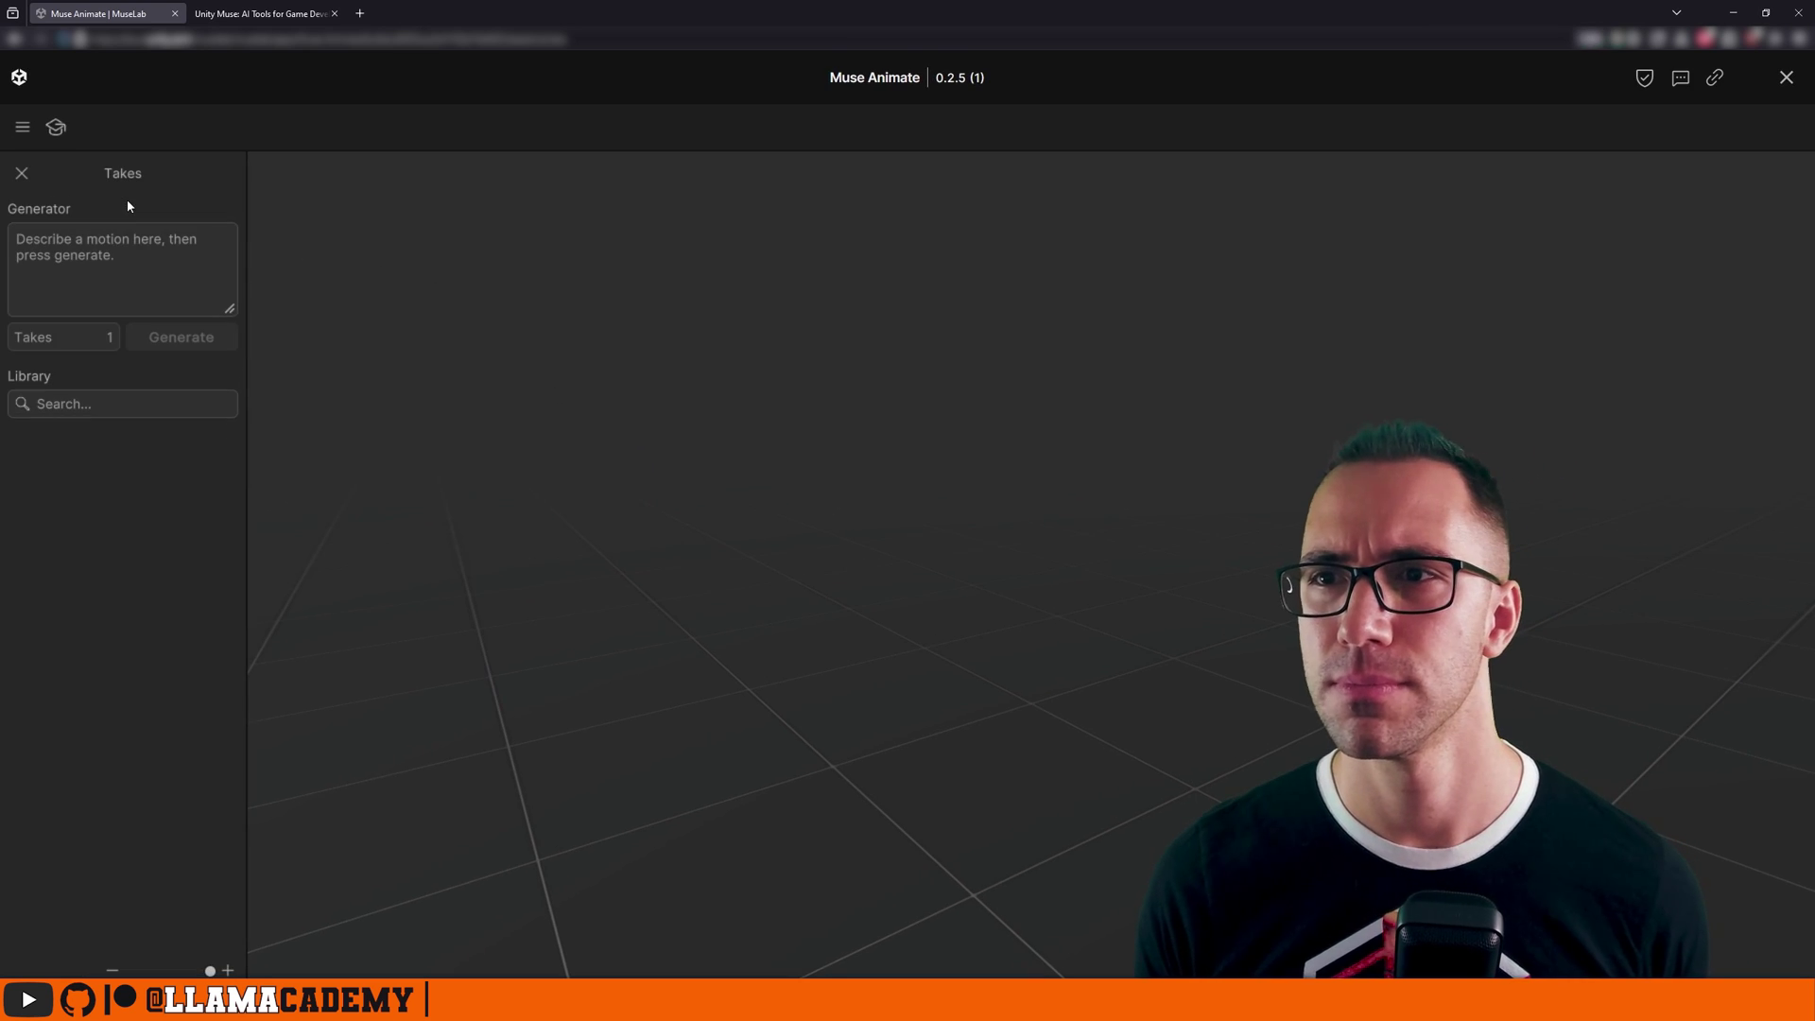
key(ctrl+plus)
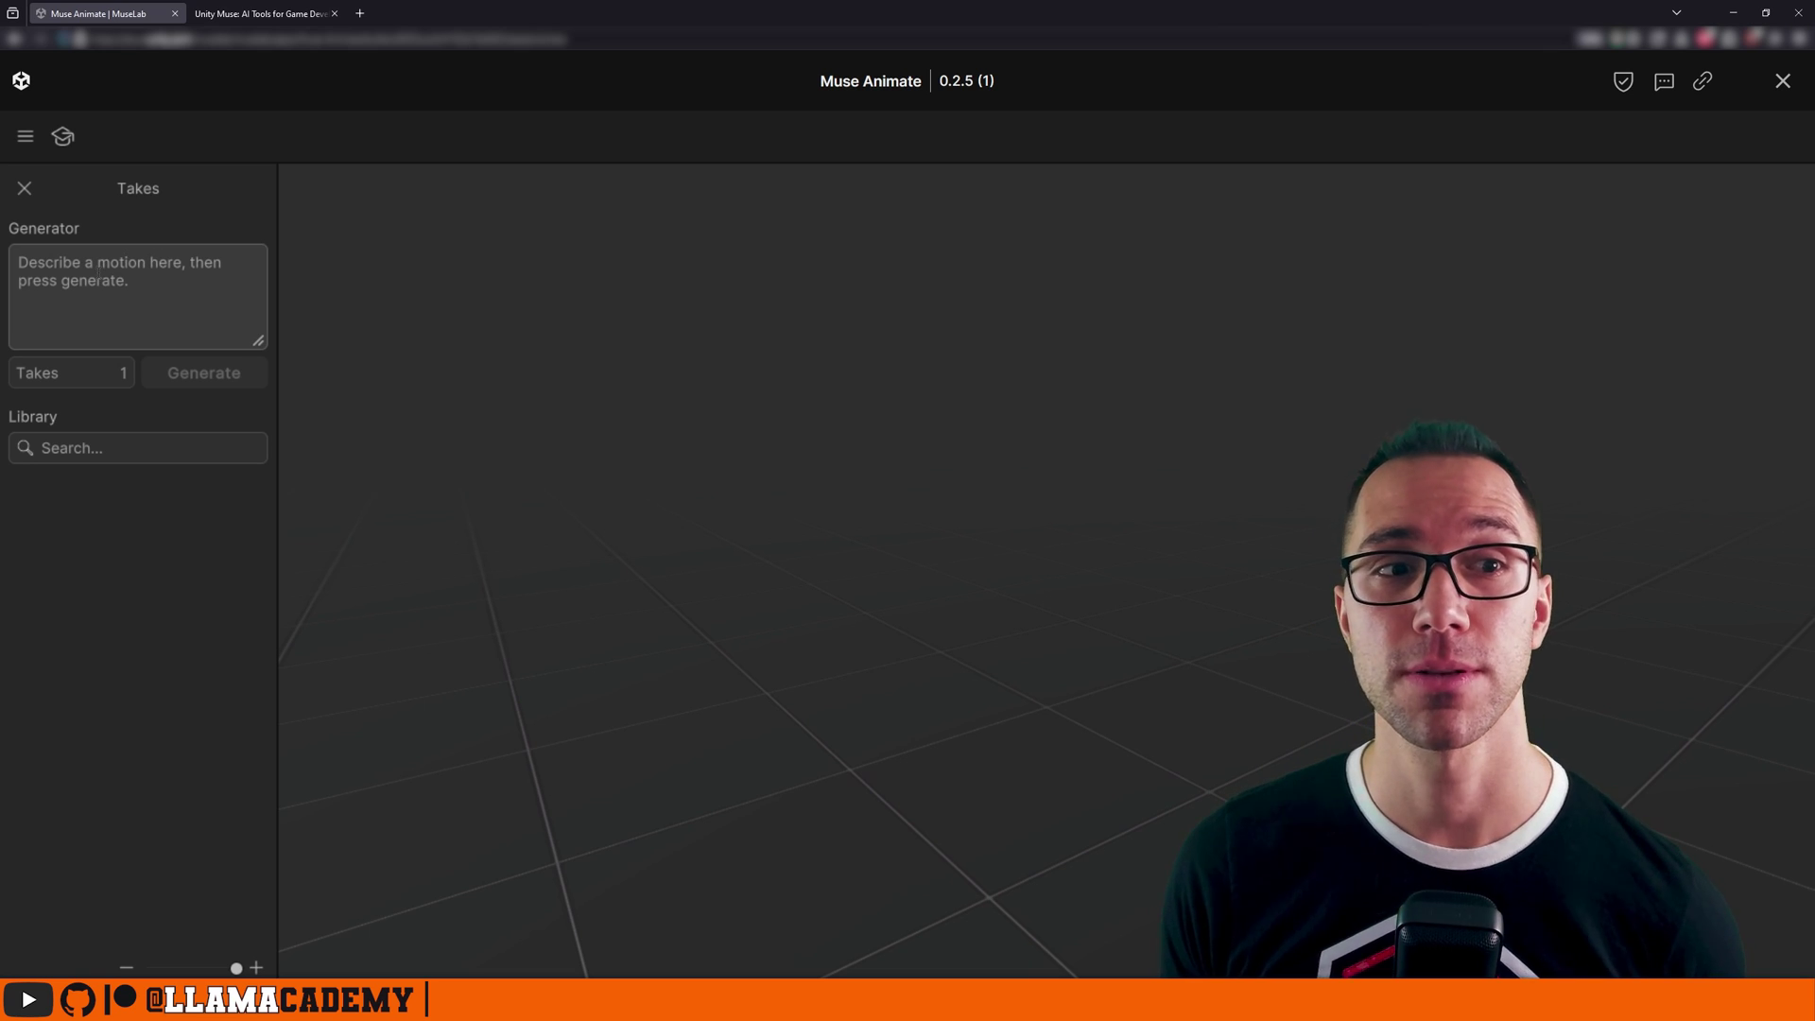
drag(39, 377, 755, 439)
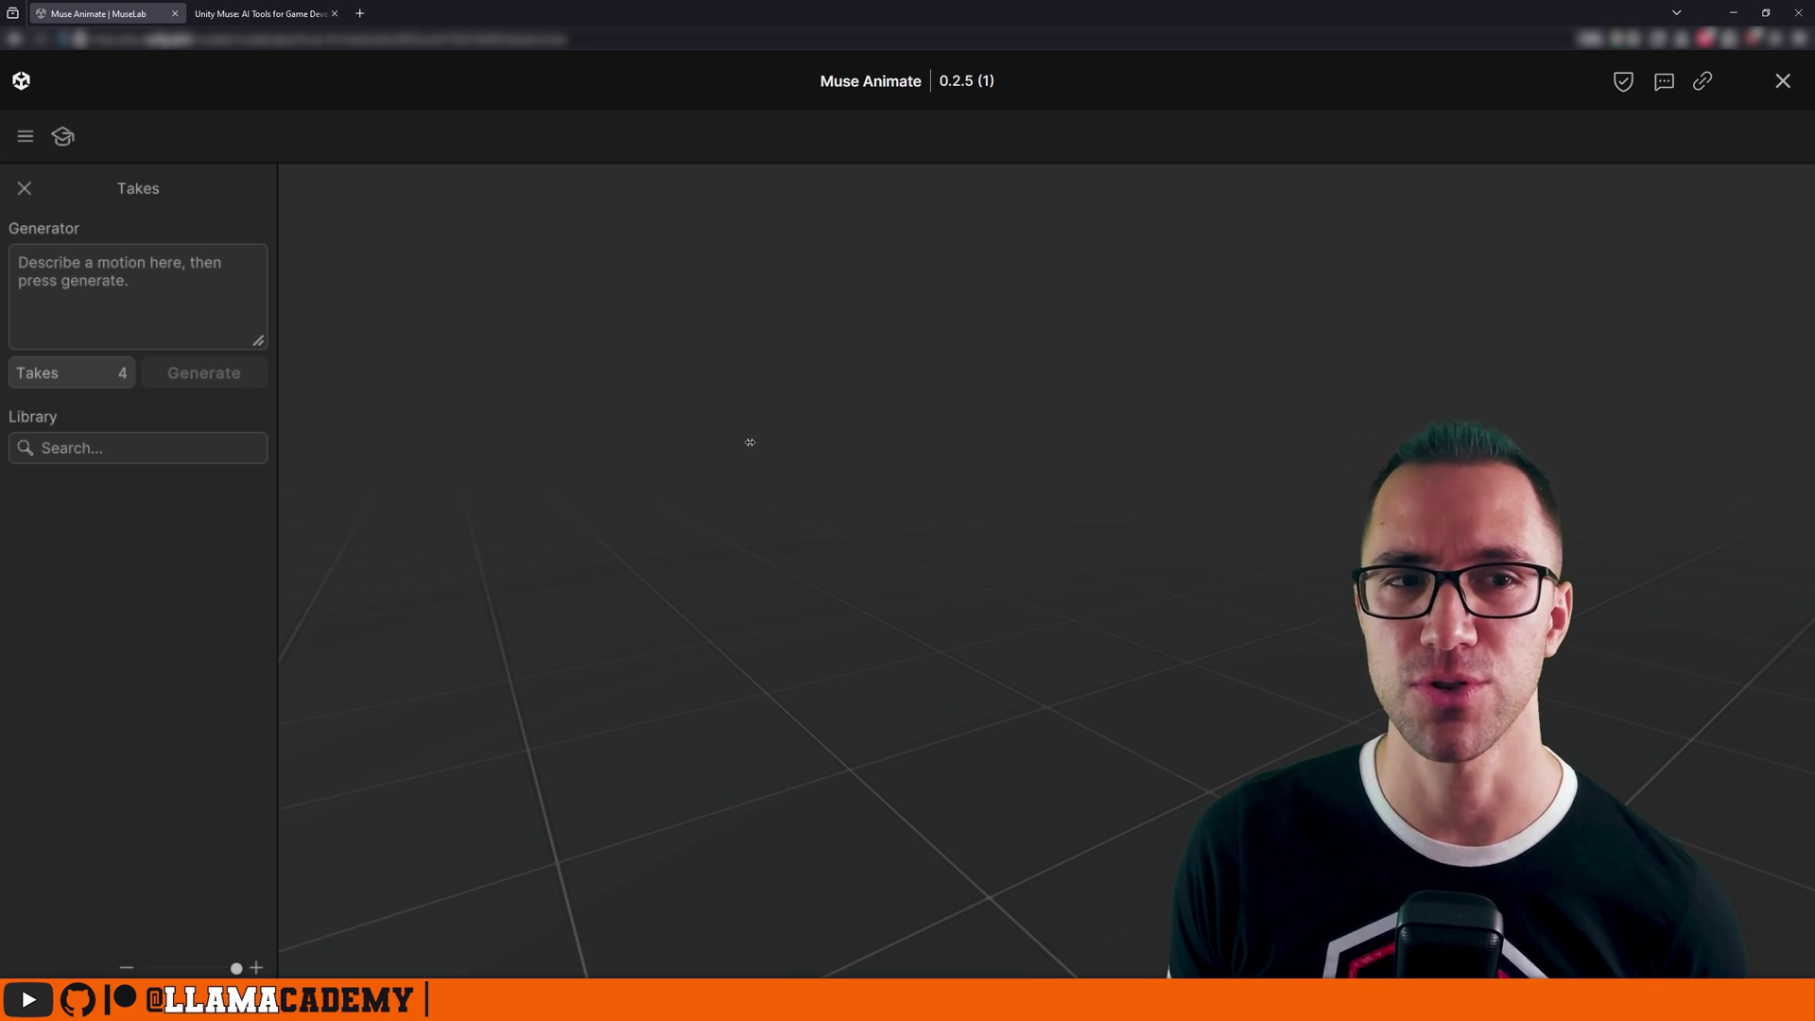
Generate takes from the prompt 'walk forward'.
click(223, 293)
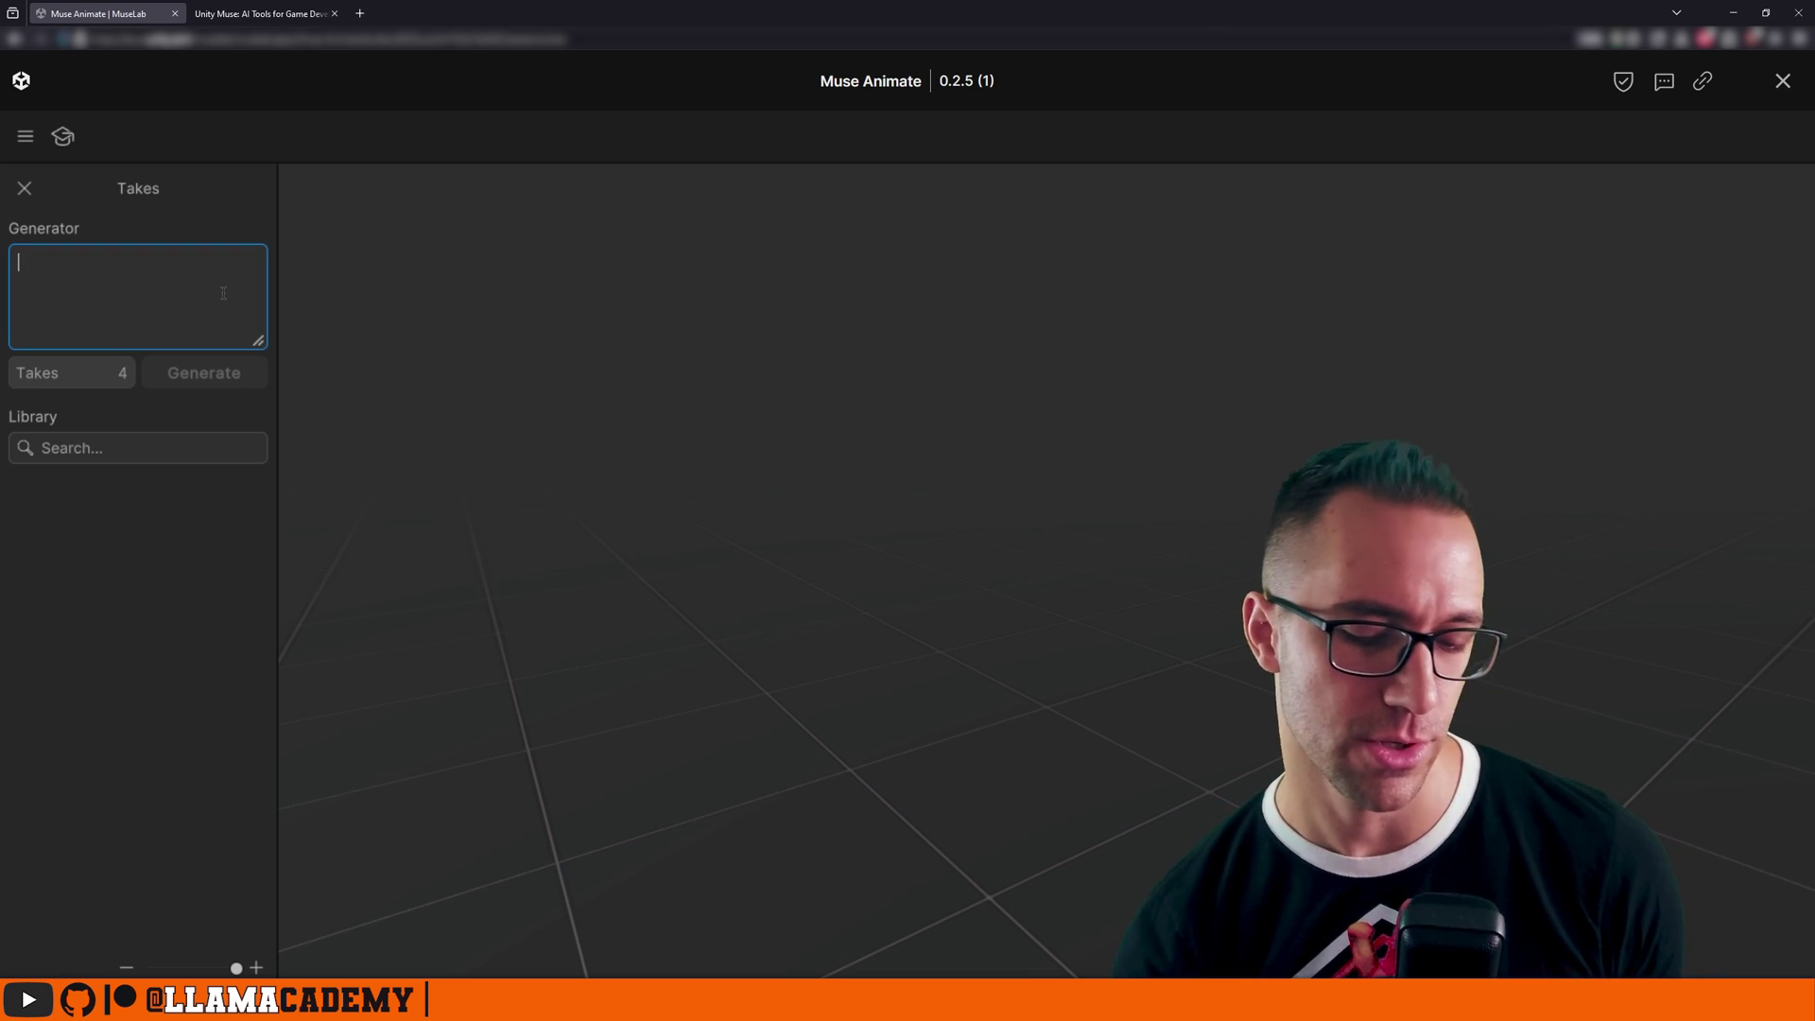
text(walk forward)
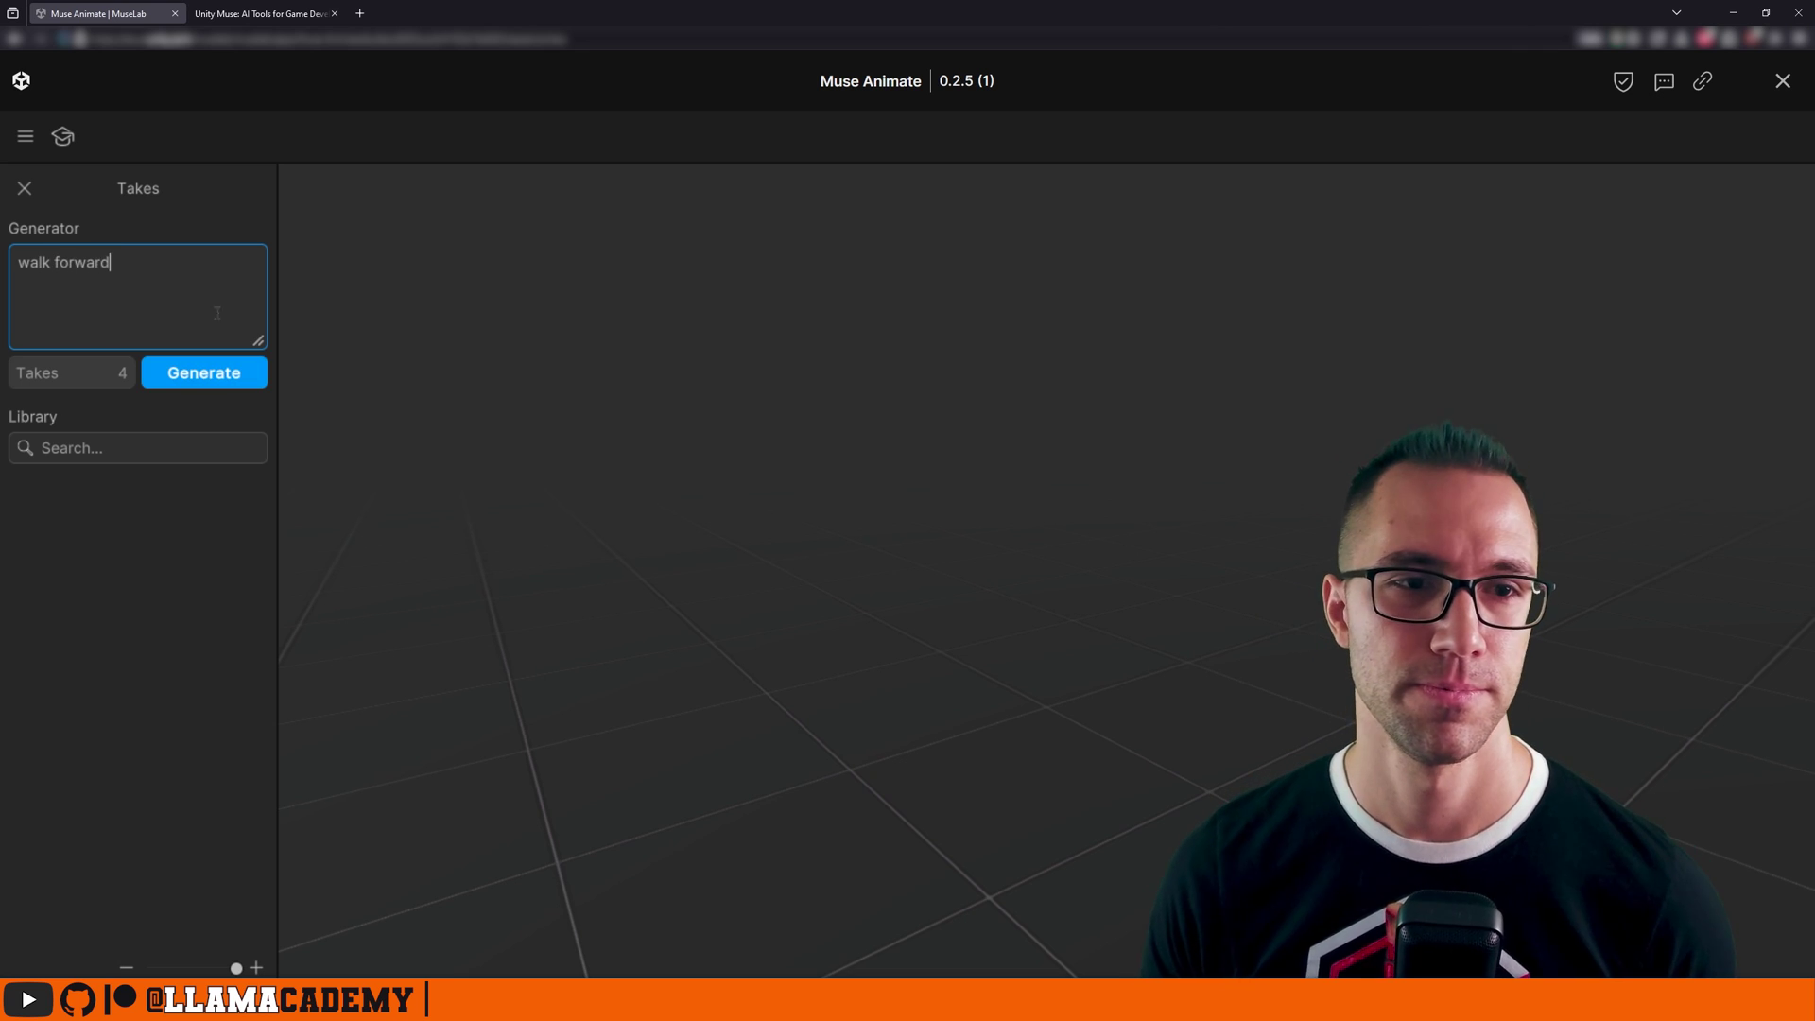
click(220, 374)
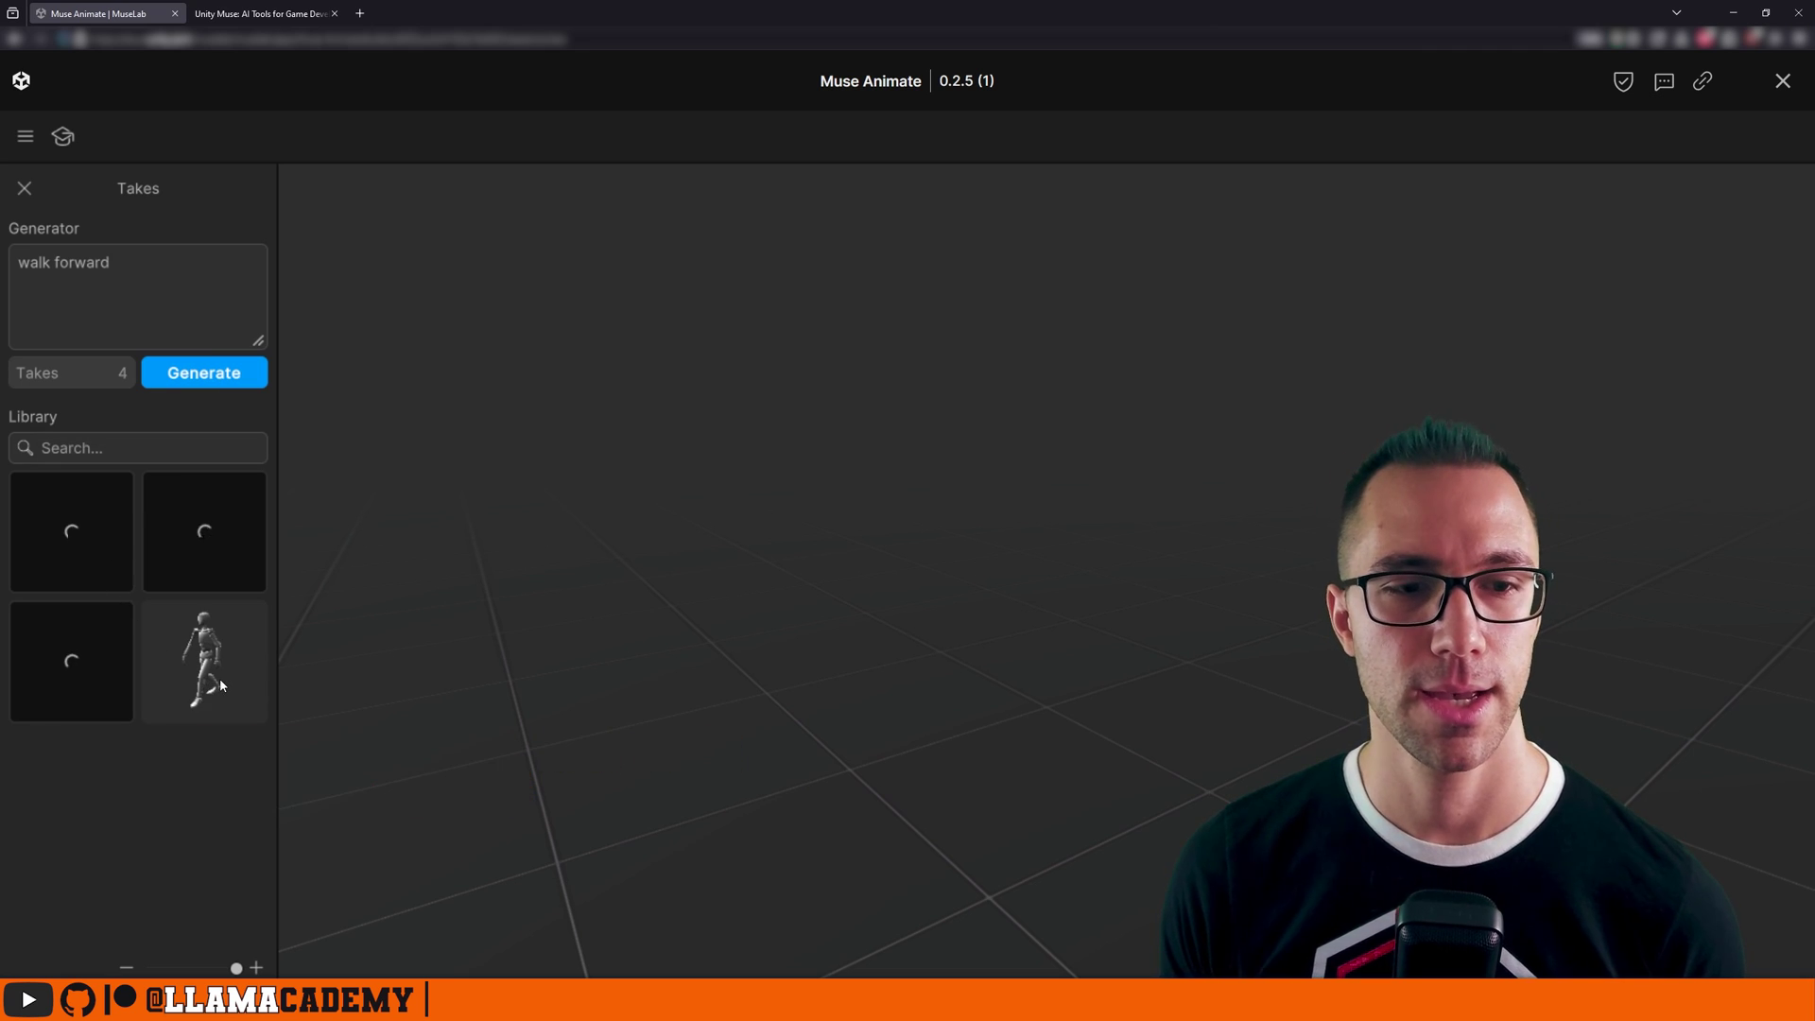
Preview each of the four walk forward takes in the viewport.
click(220, 678)
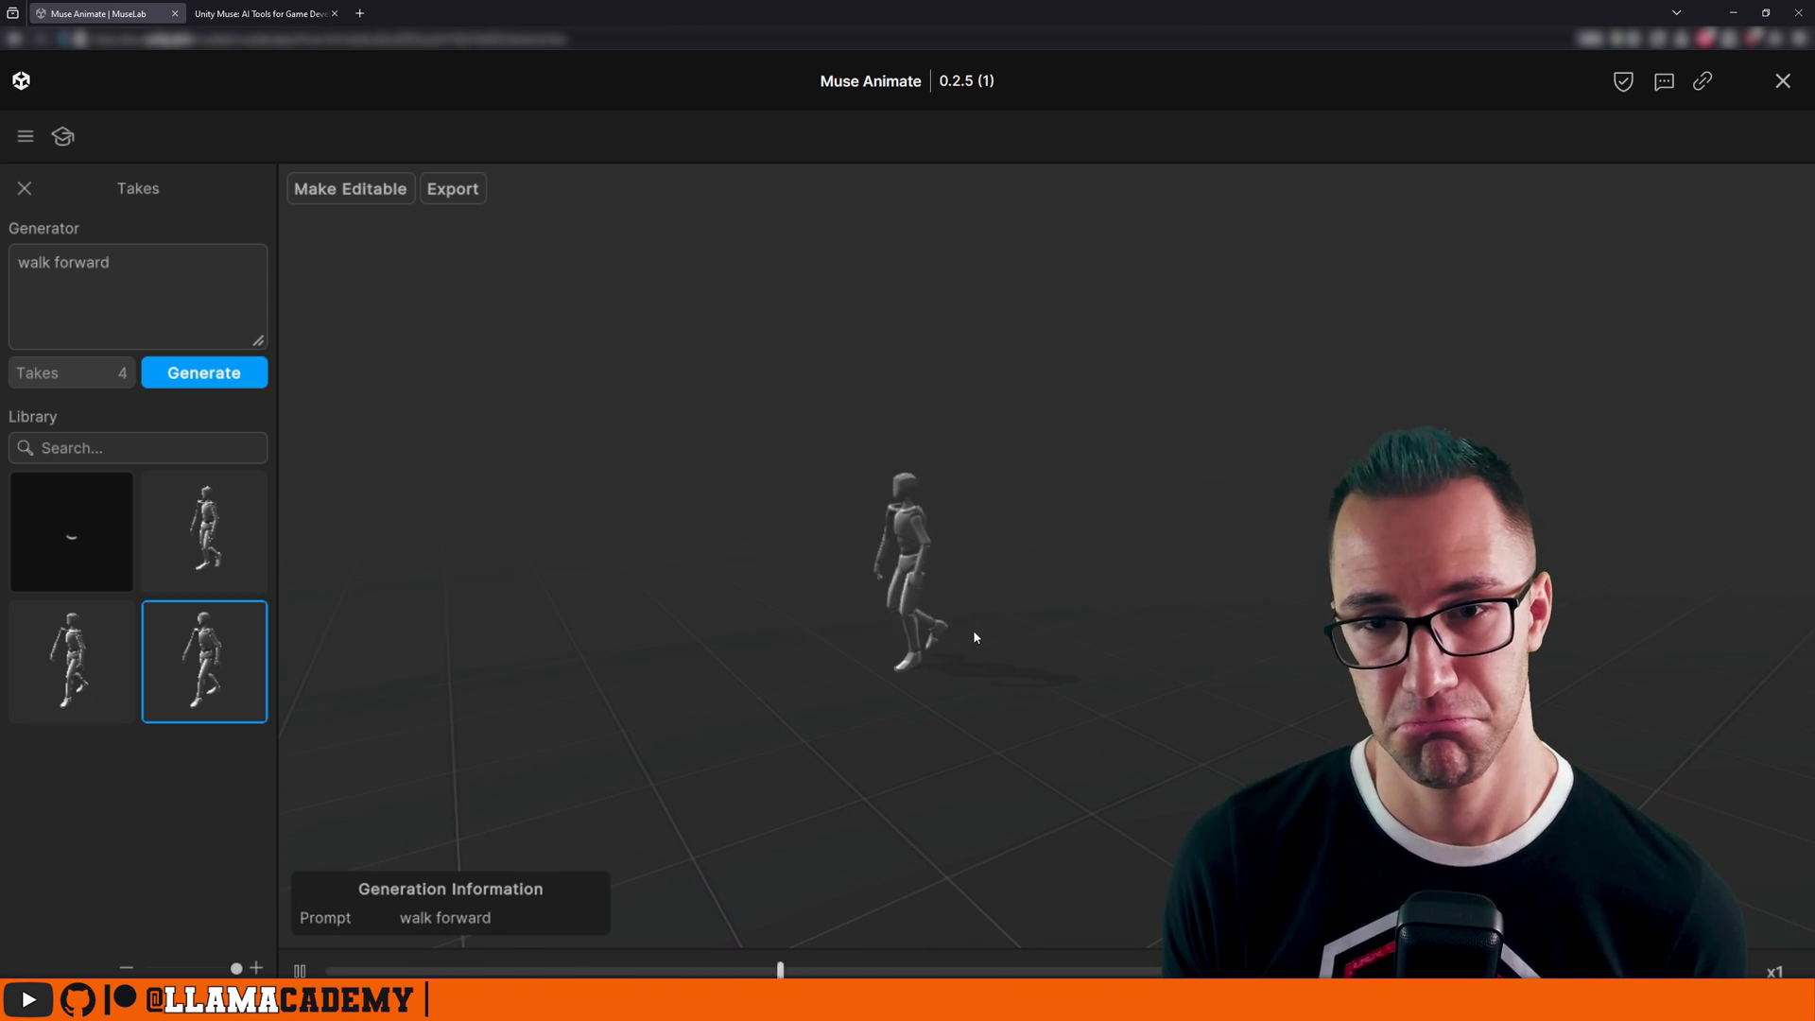
click(112, 677)
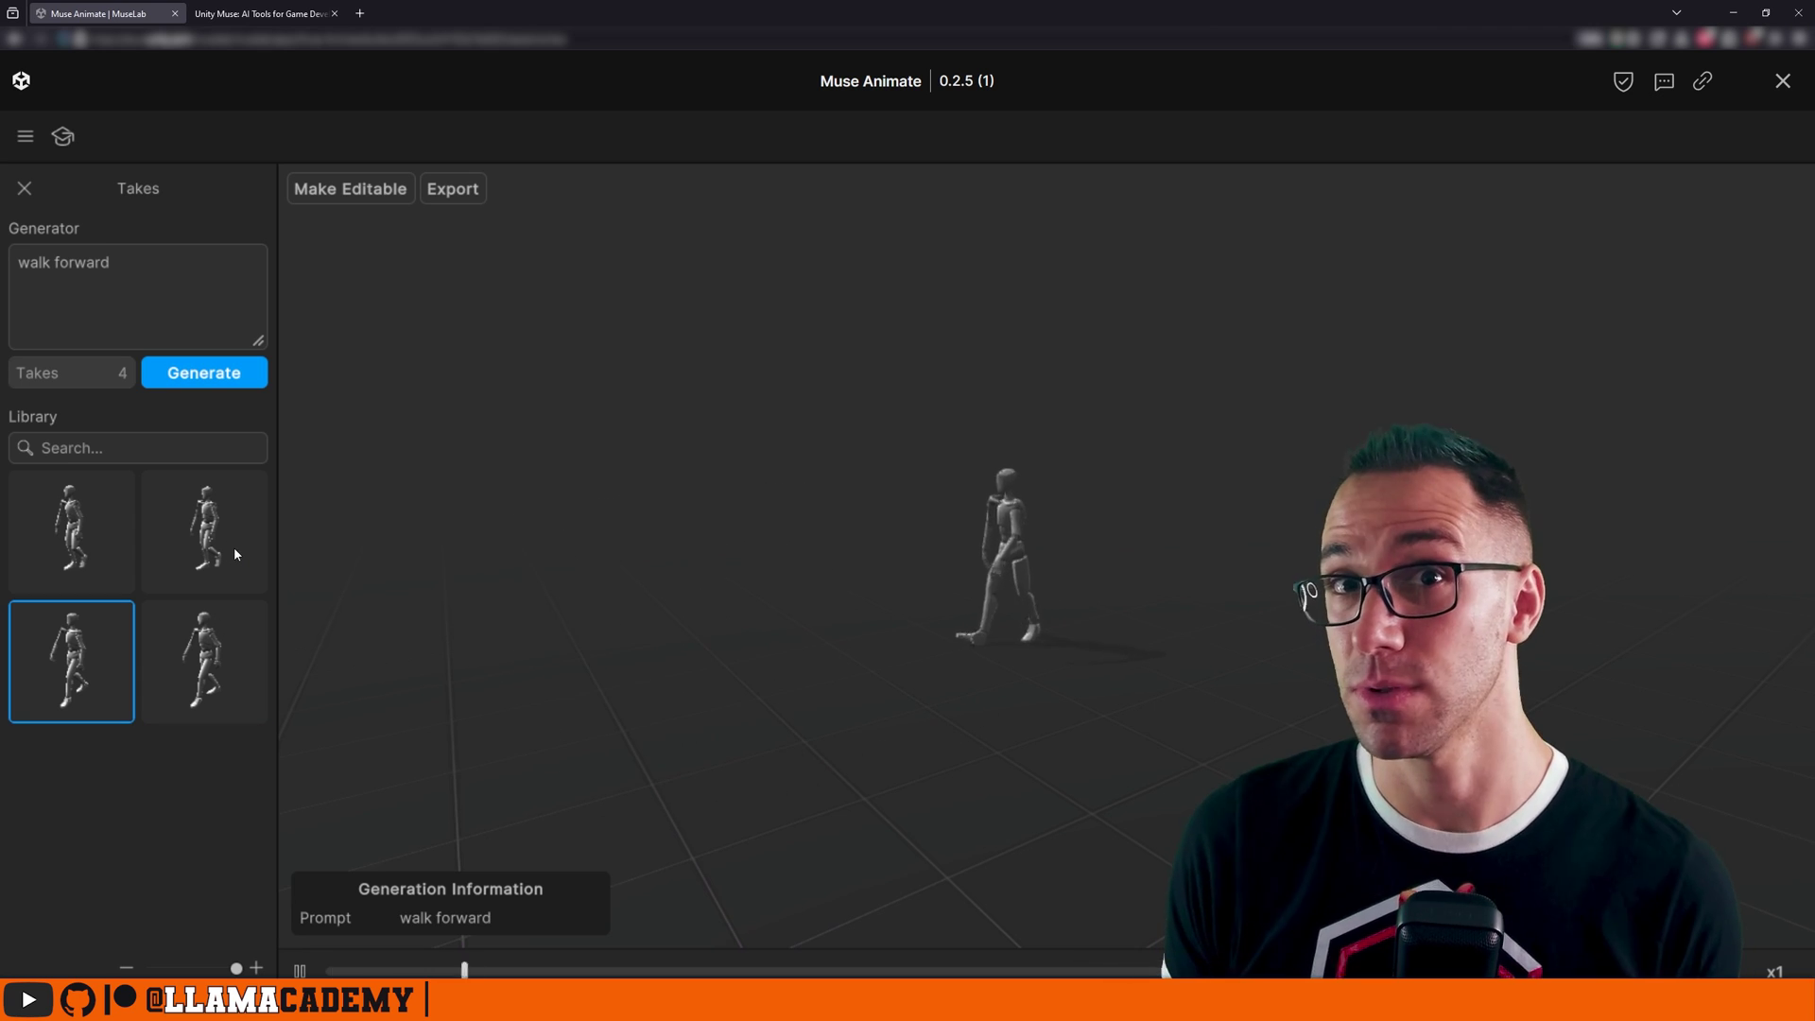
click(205, 560)
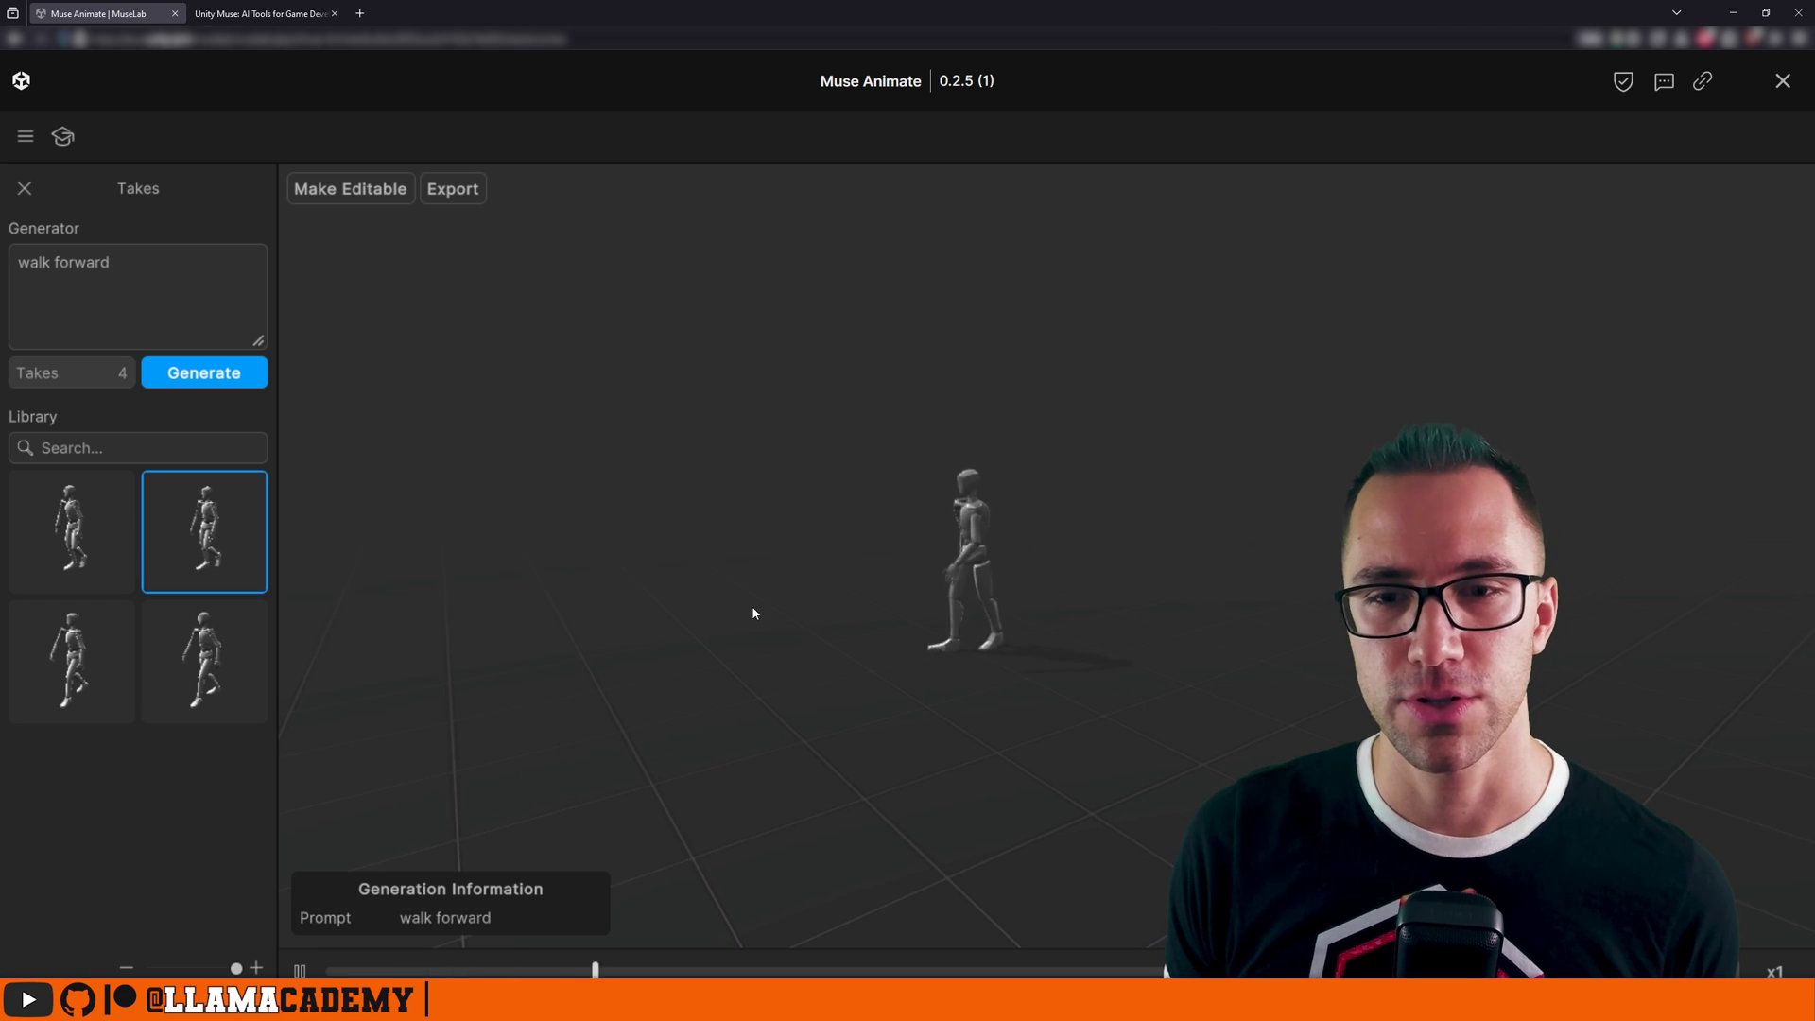
click(96, 571)
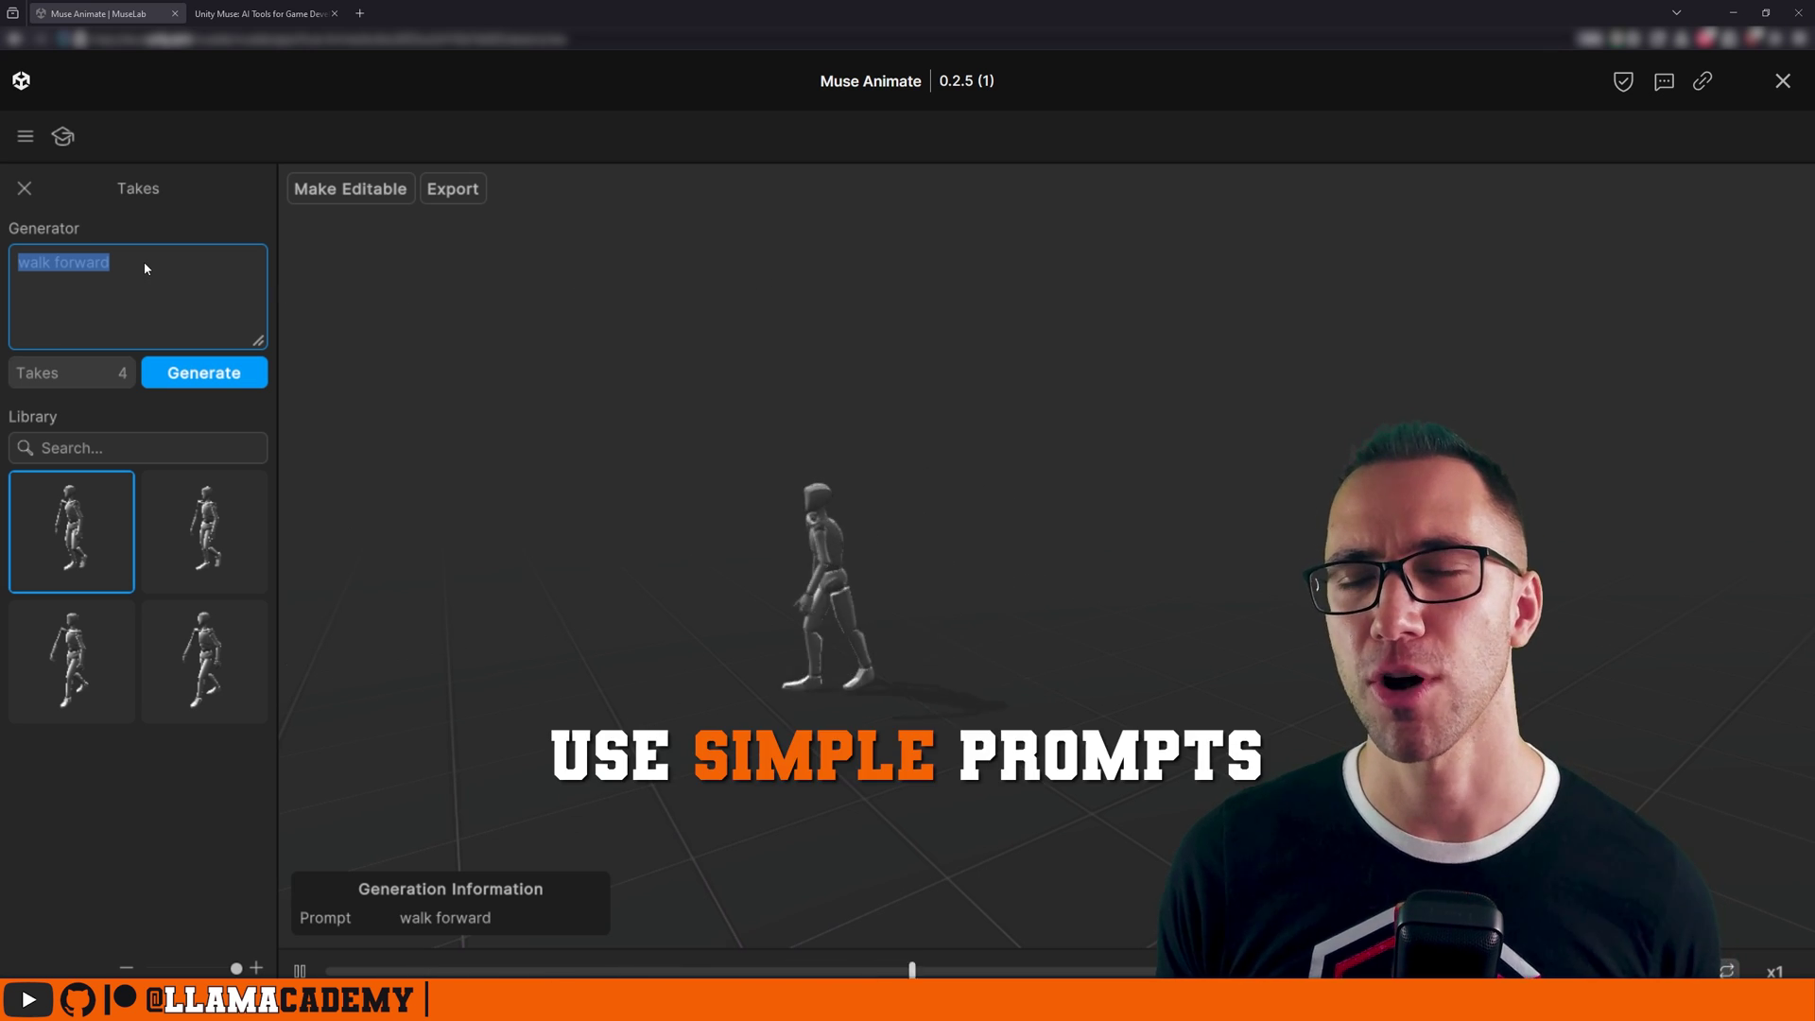
Generate takes from 'perform a muscle up on rings that are 2 meters off the ground without any kipping motion'.
key(BackSpace)
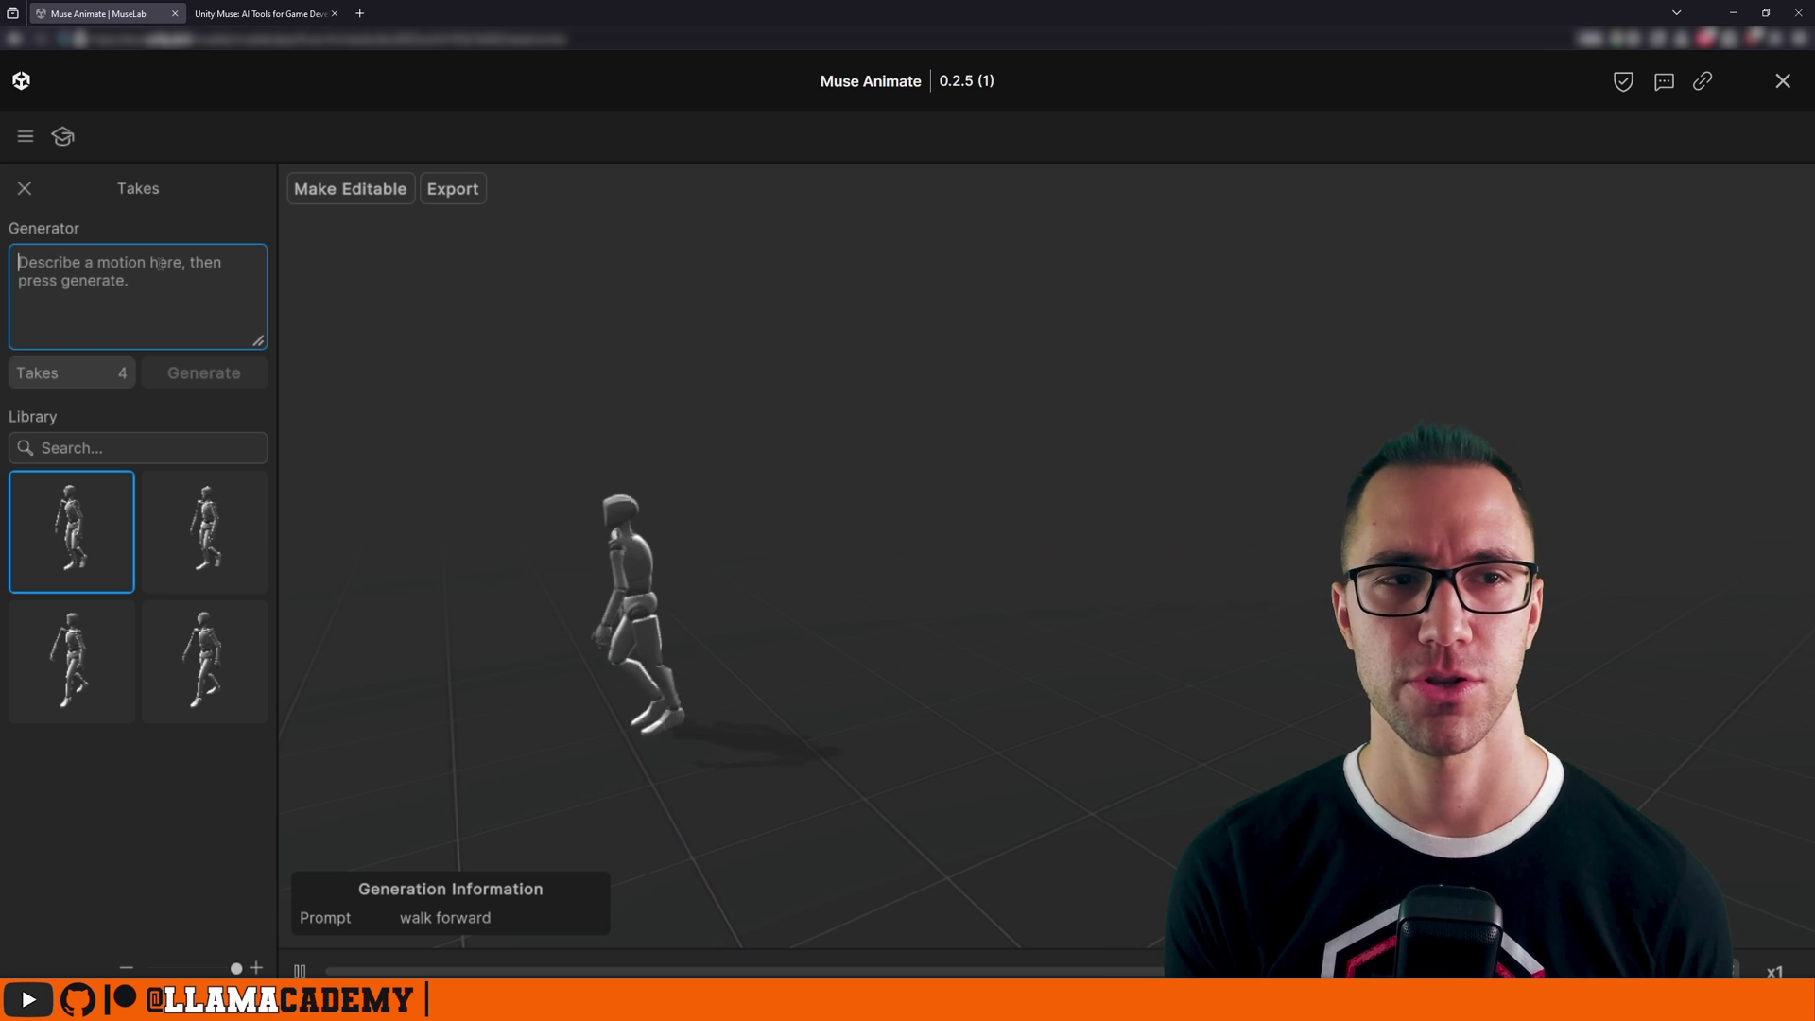
text(perform)
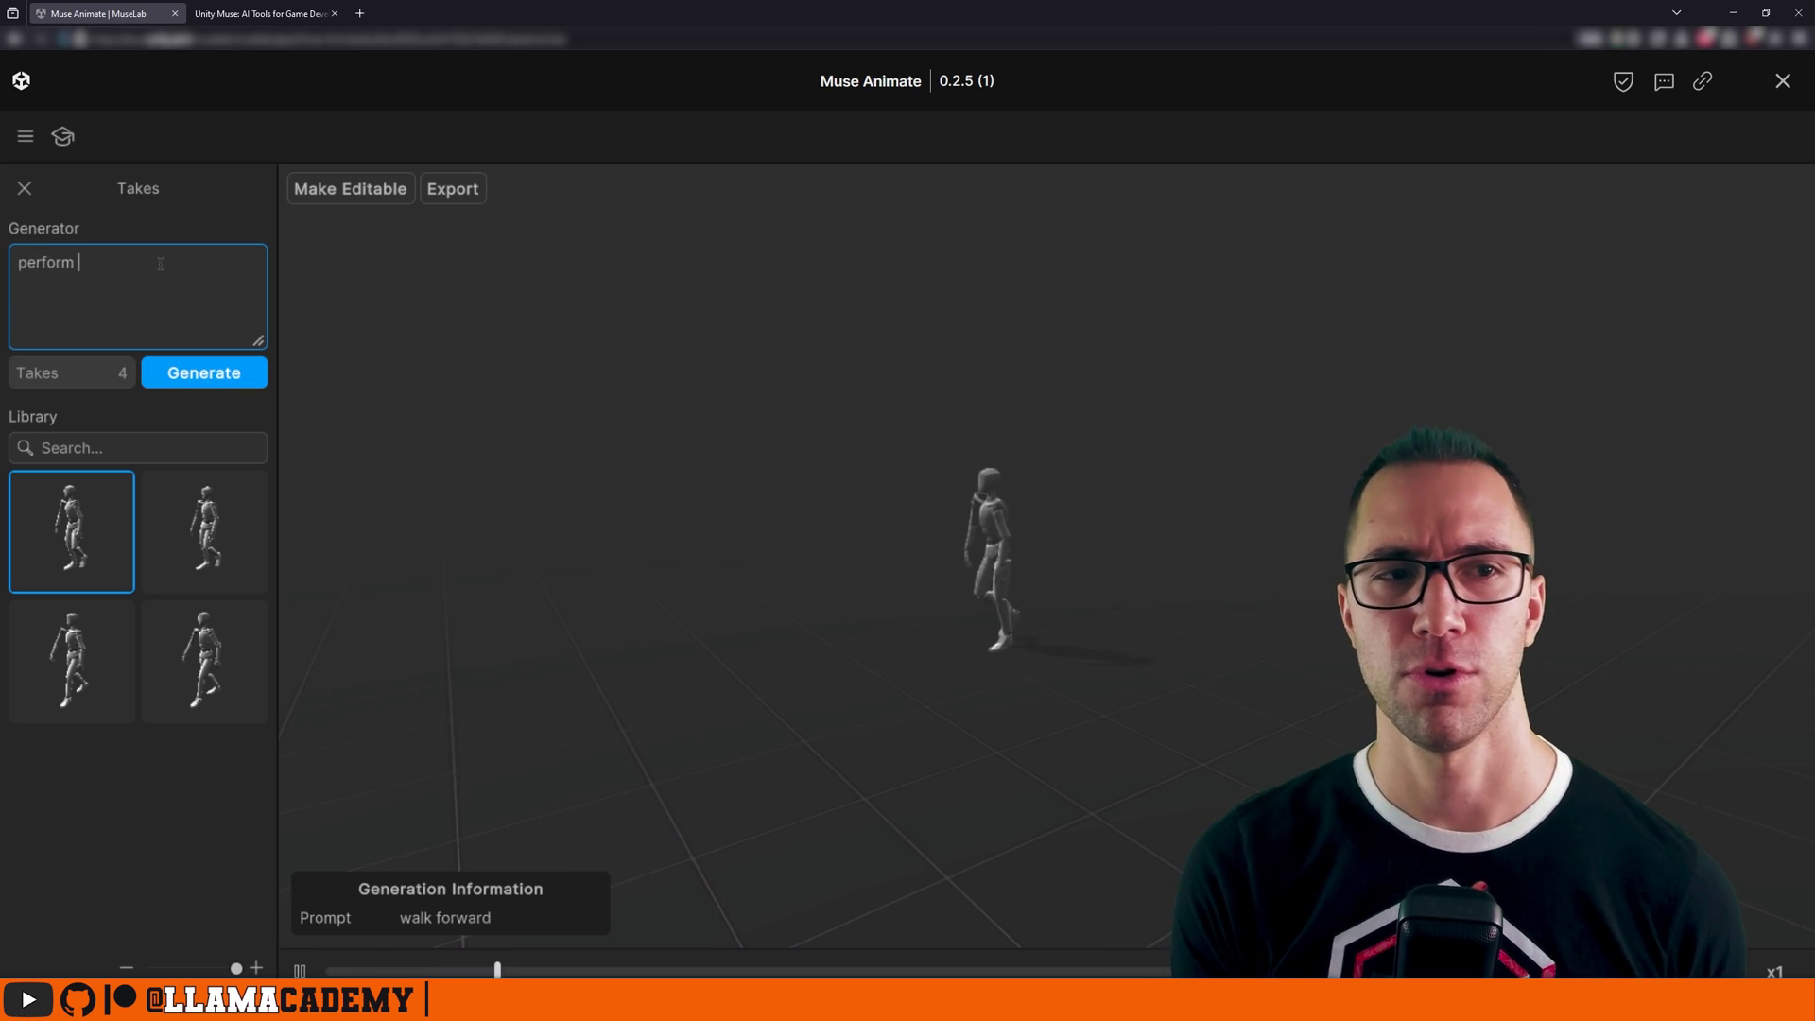
text( a muscle up on rings that are)
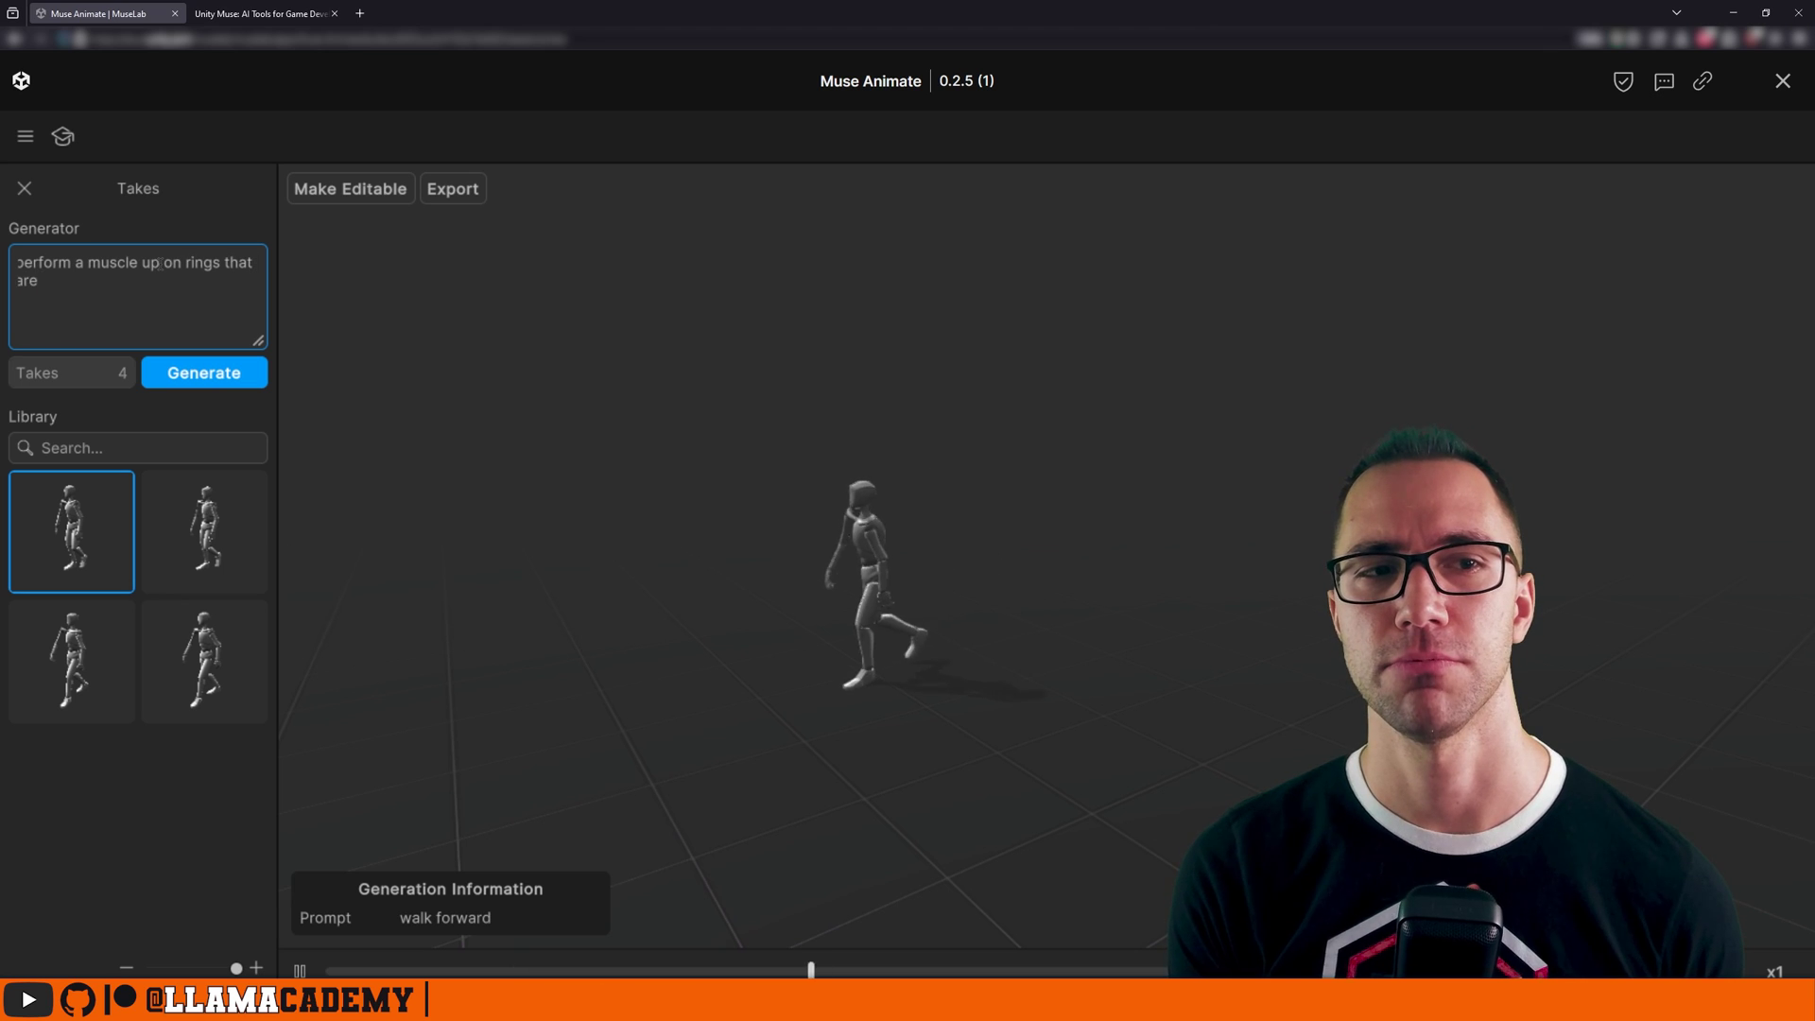
text( 2 m)
key(BackSpace)
text(m)
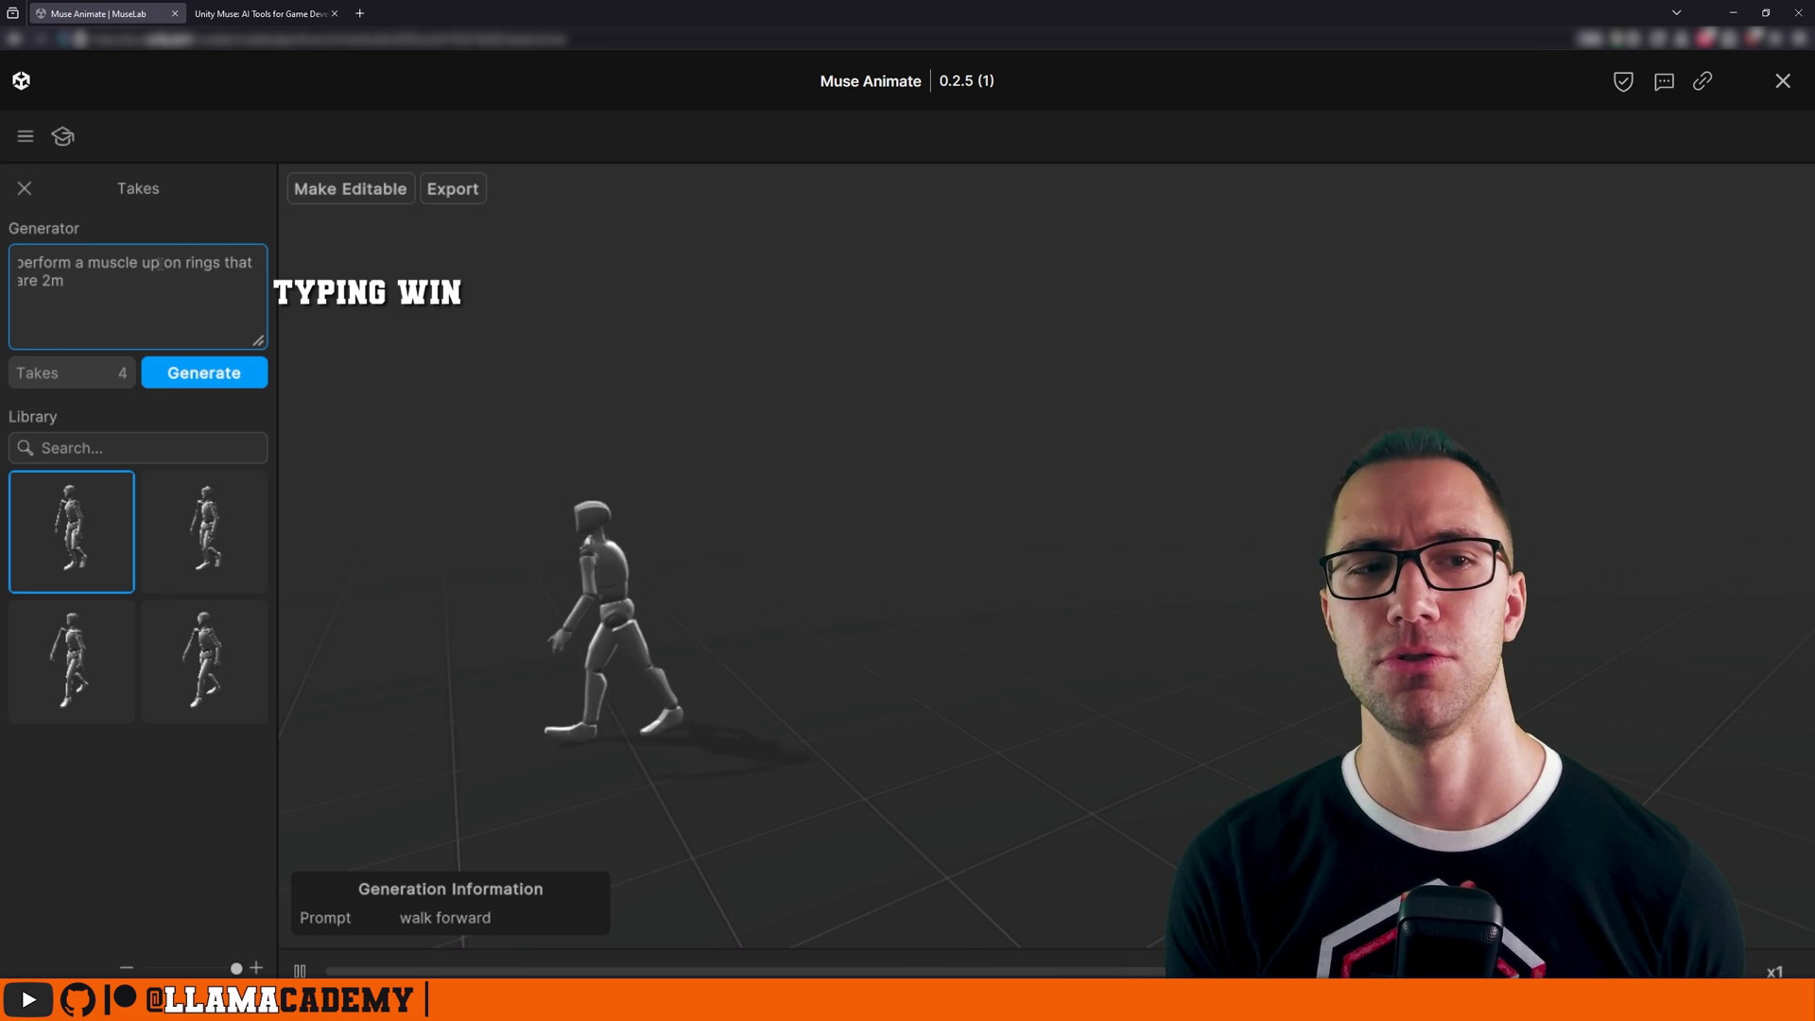
text(eters off the g)
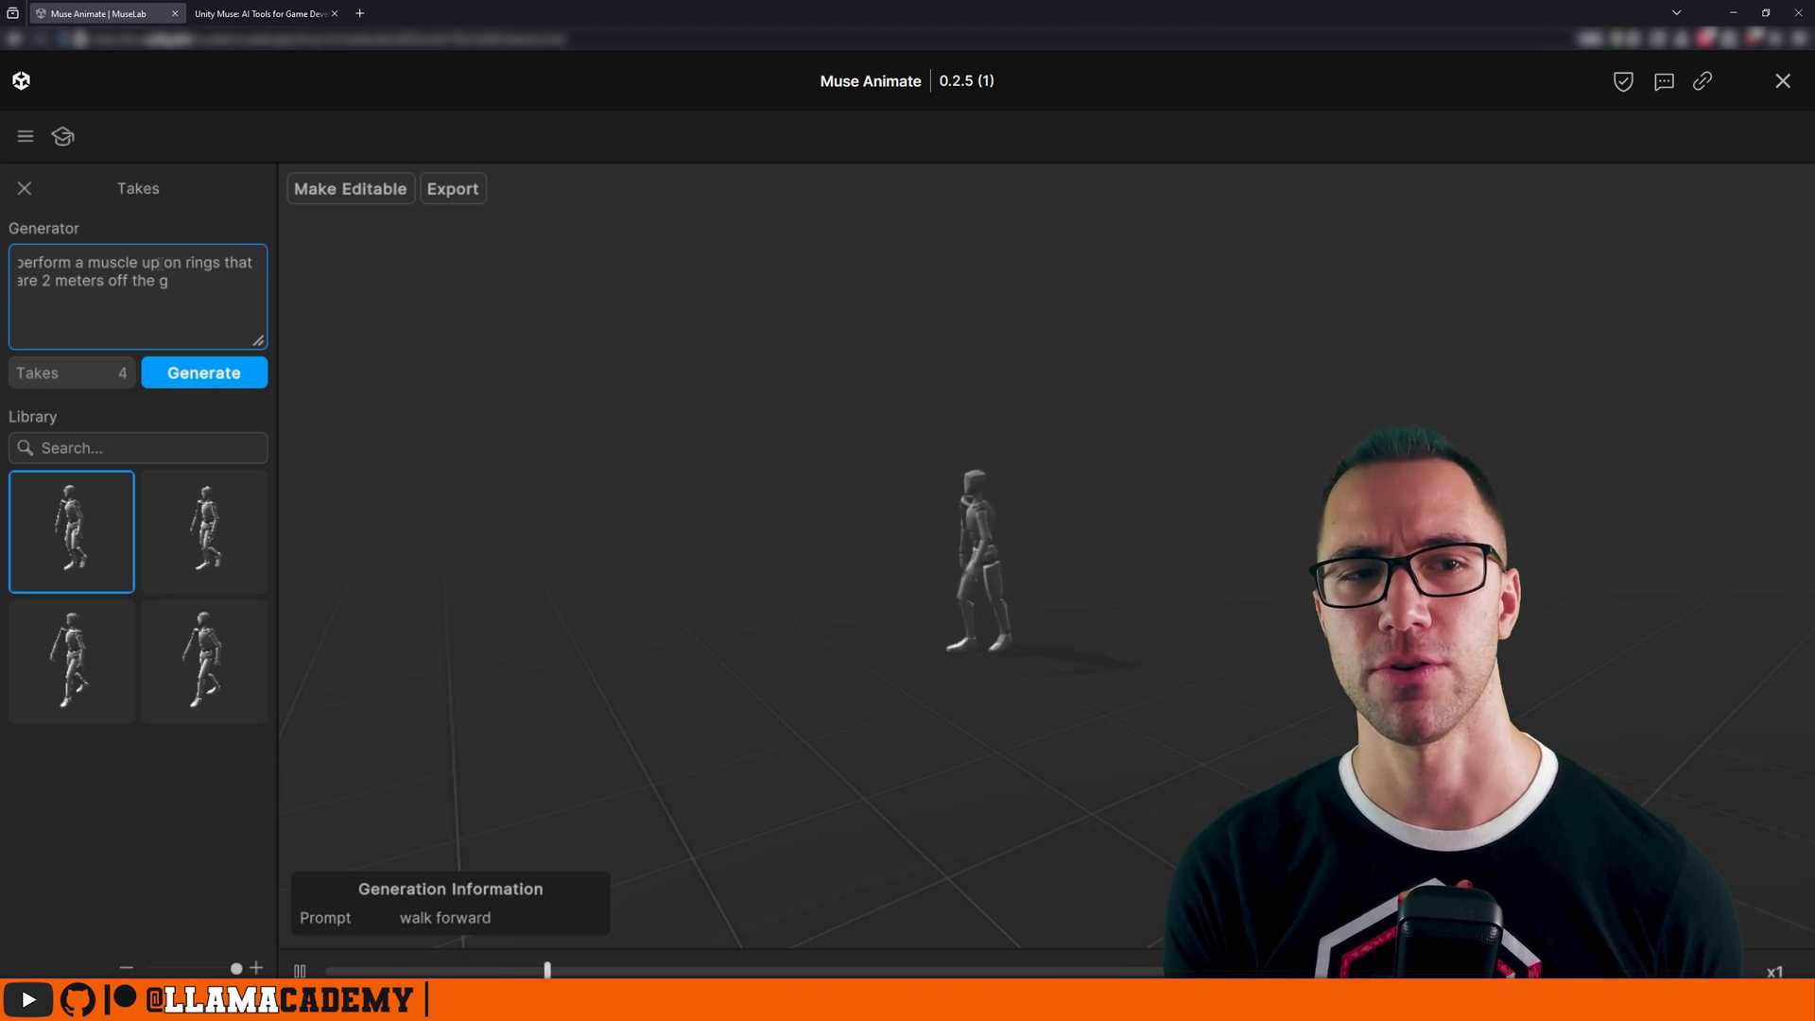
text(round without)
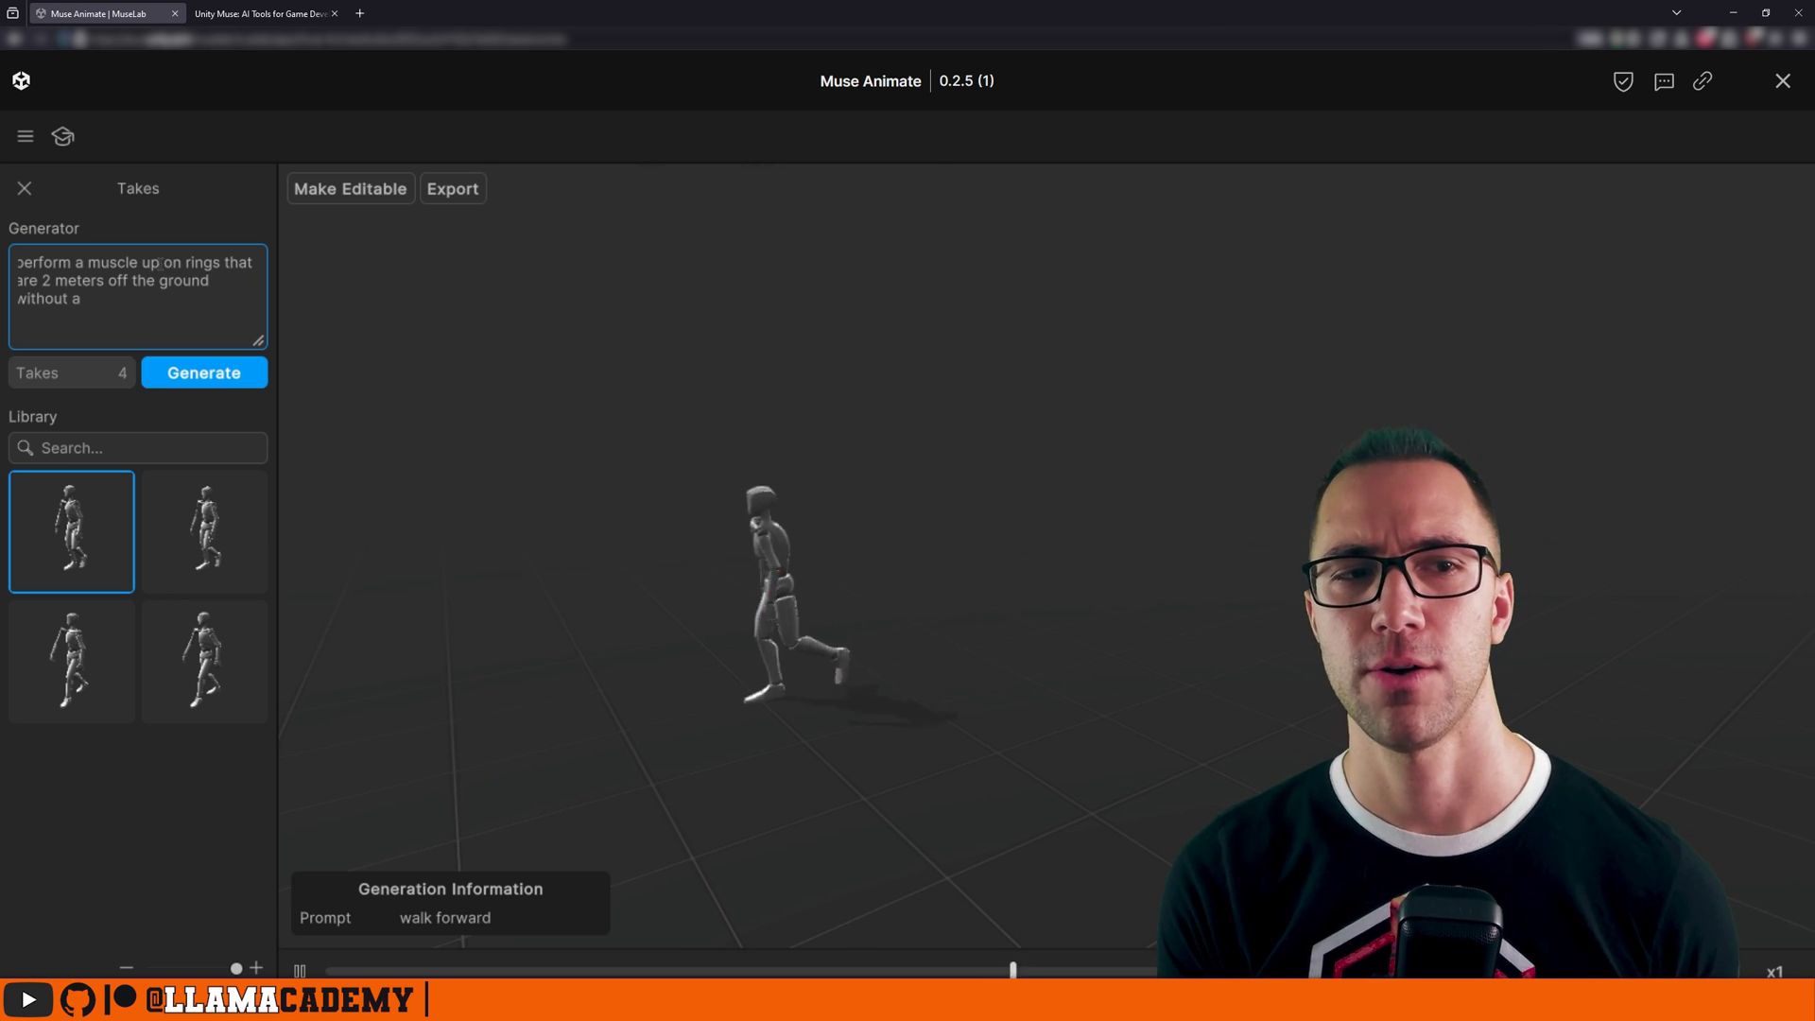
text( any kippig)
key(BackSpace)
text(ng motion)
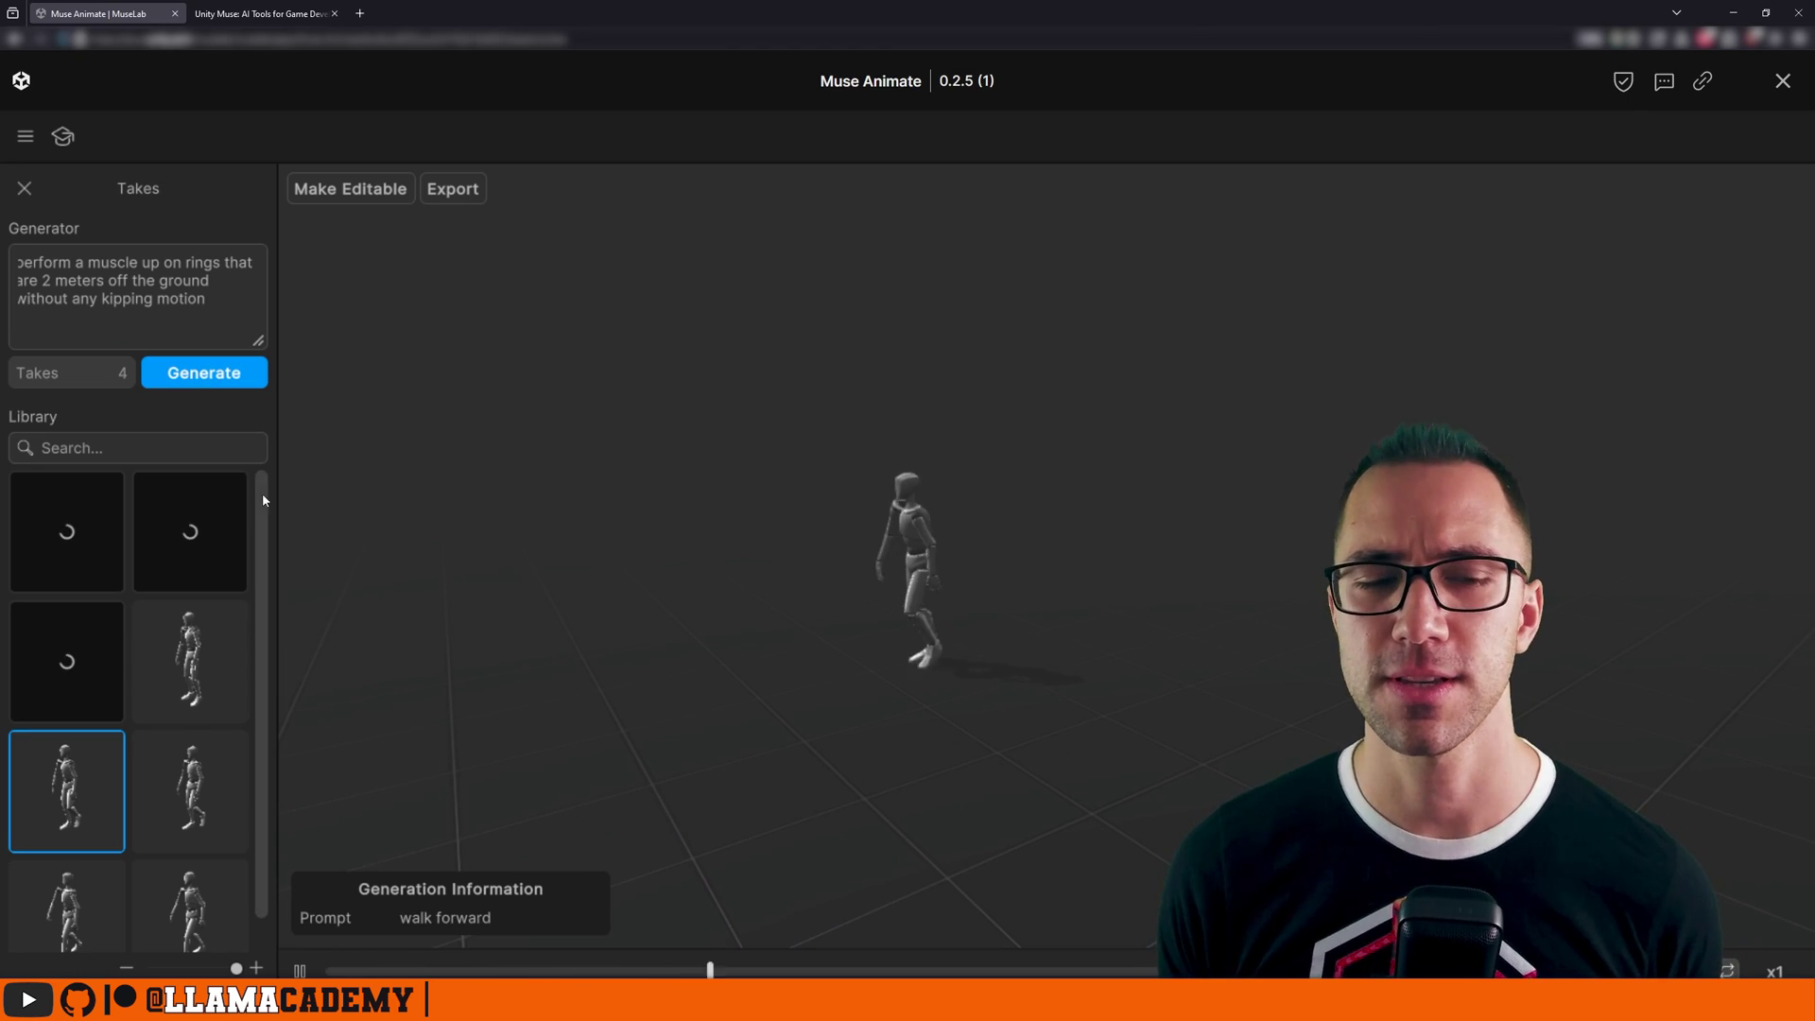
Preview each of the four new muscle-up takes.
click(198, 649)
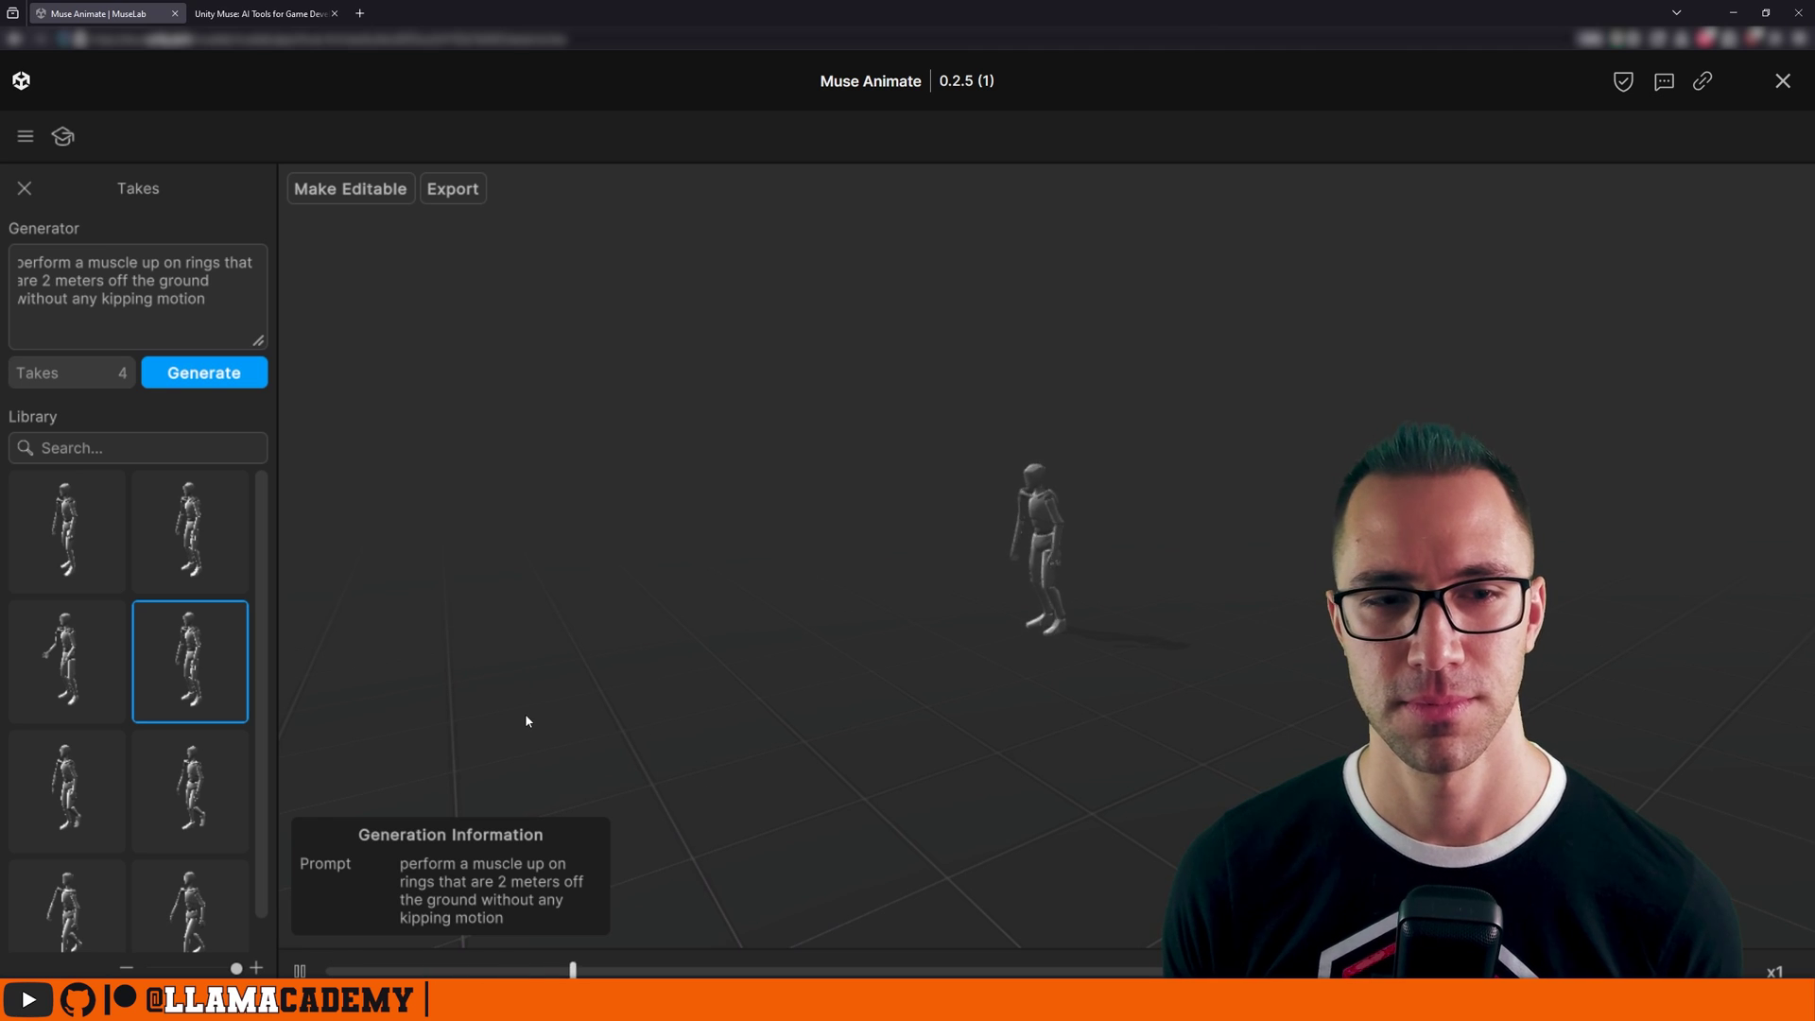
click(99, 680)
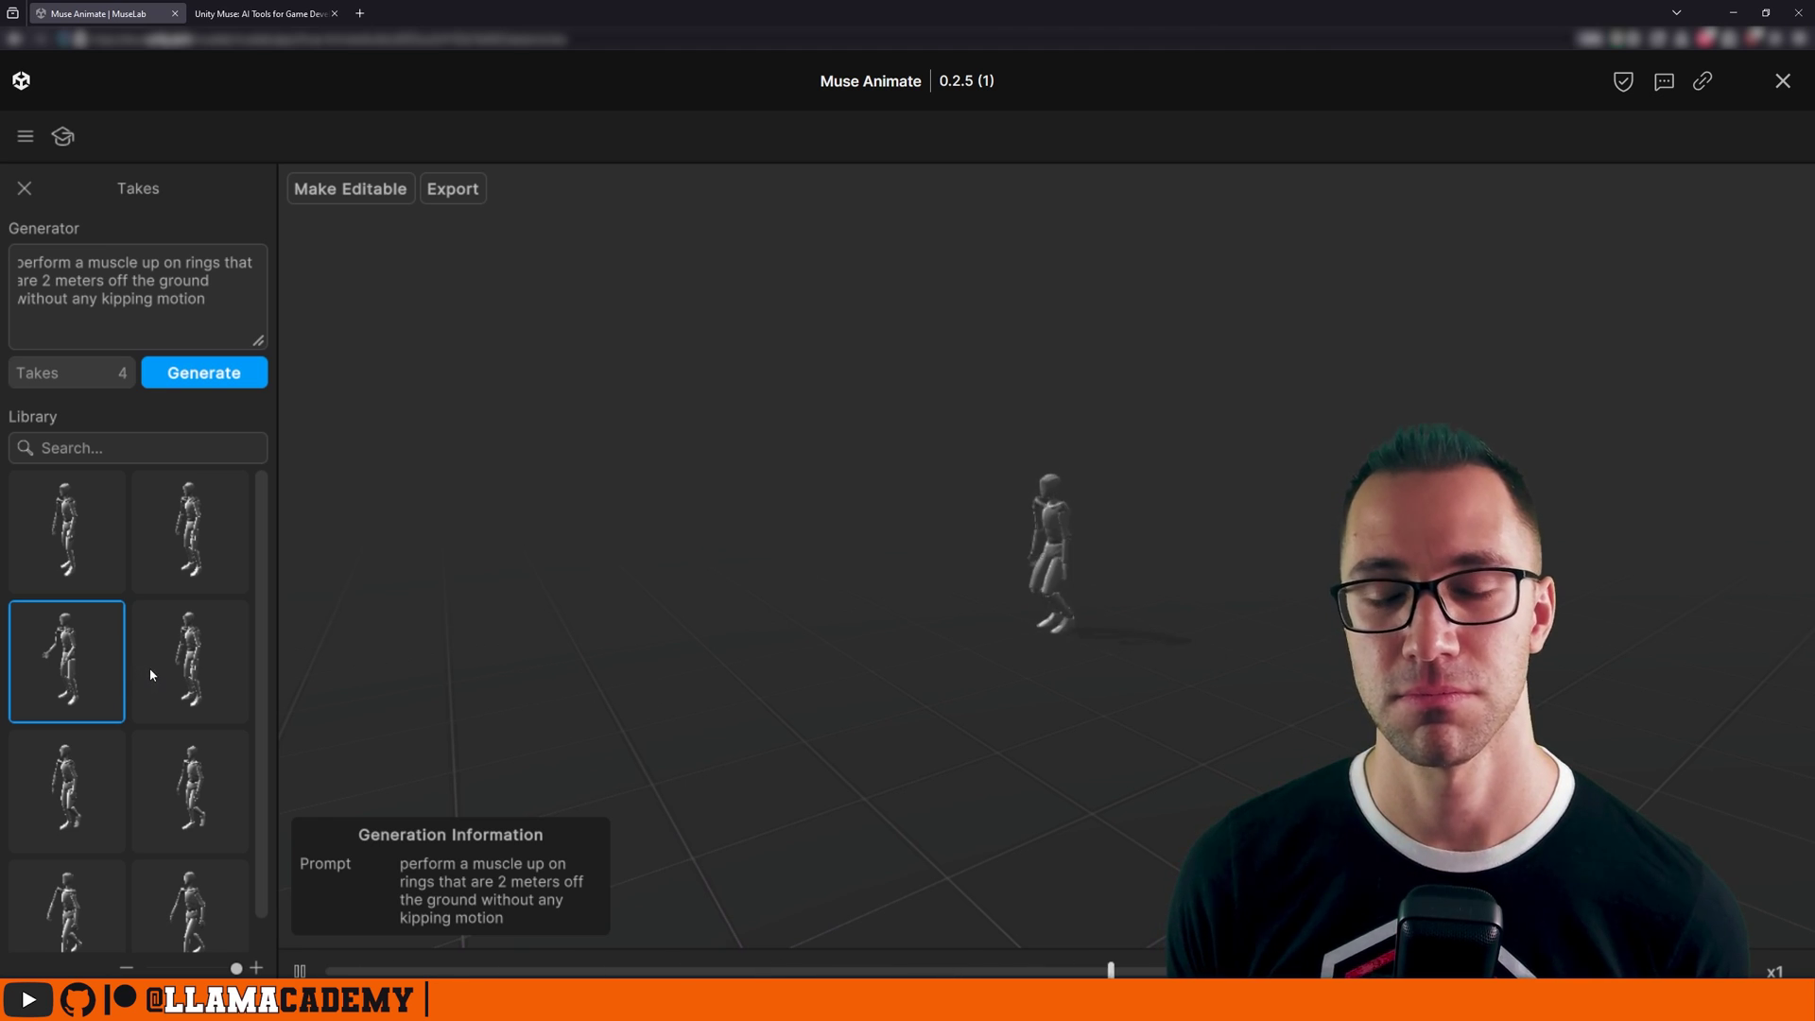
click(209, 536)
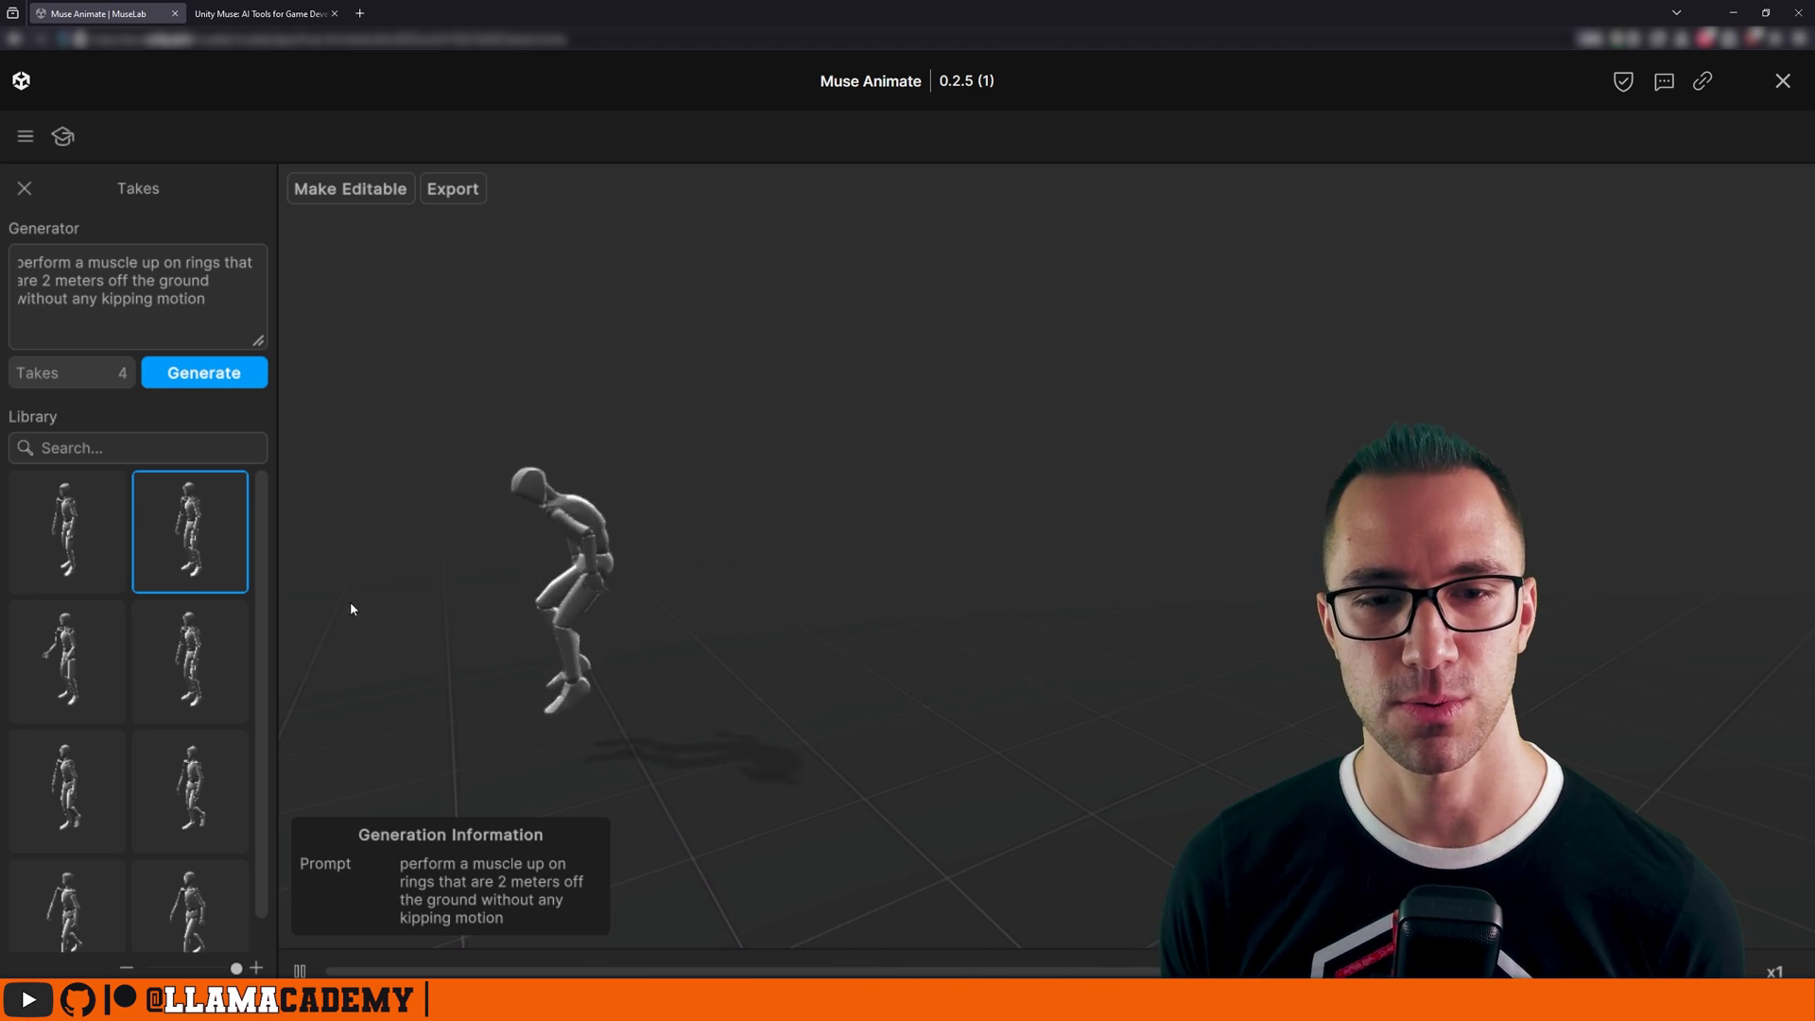
click(94, 550)
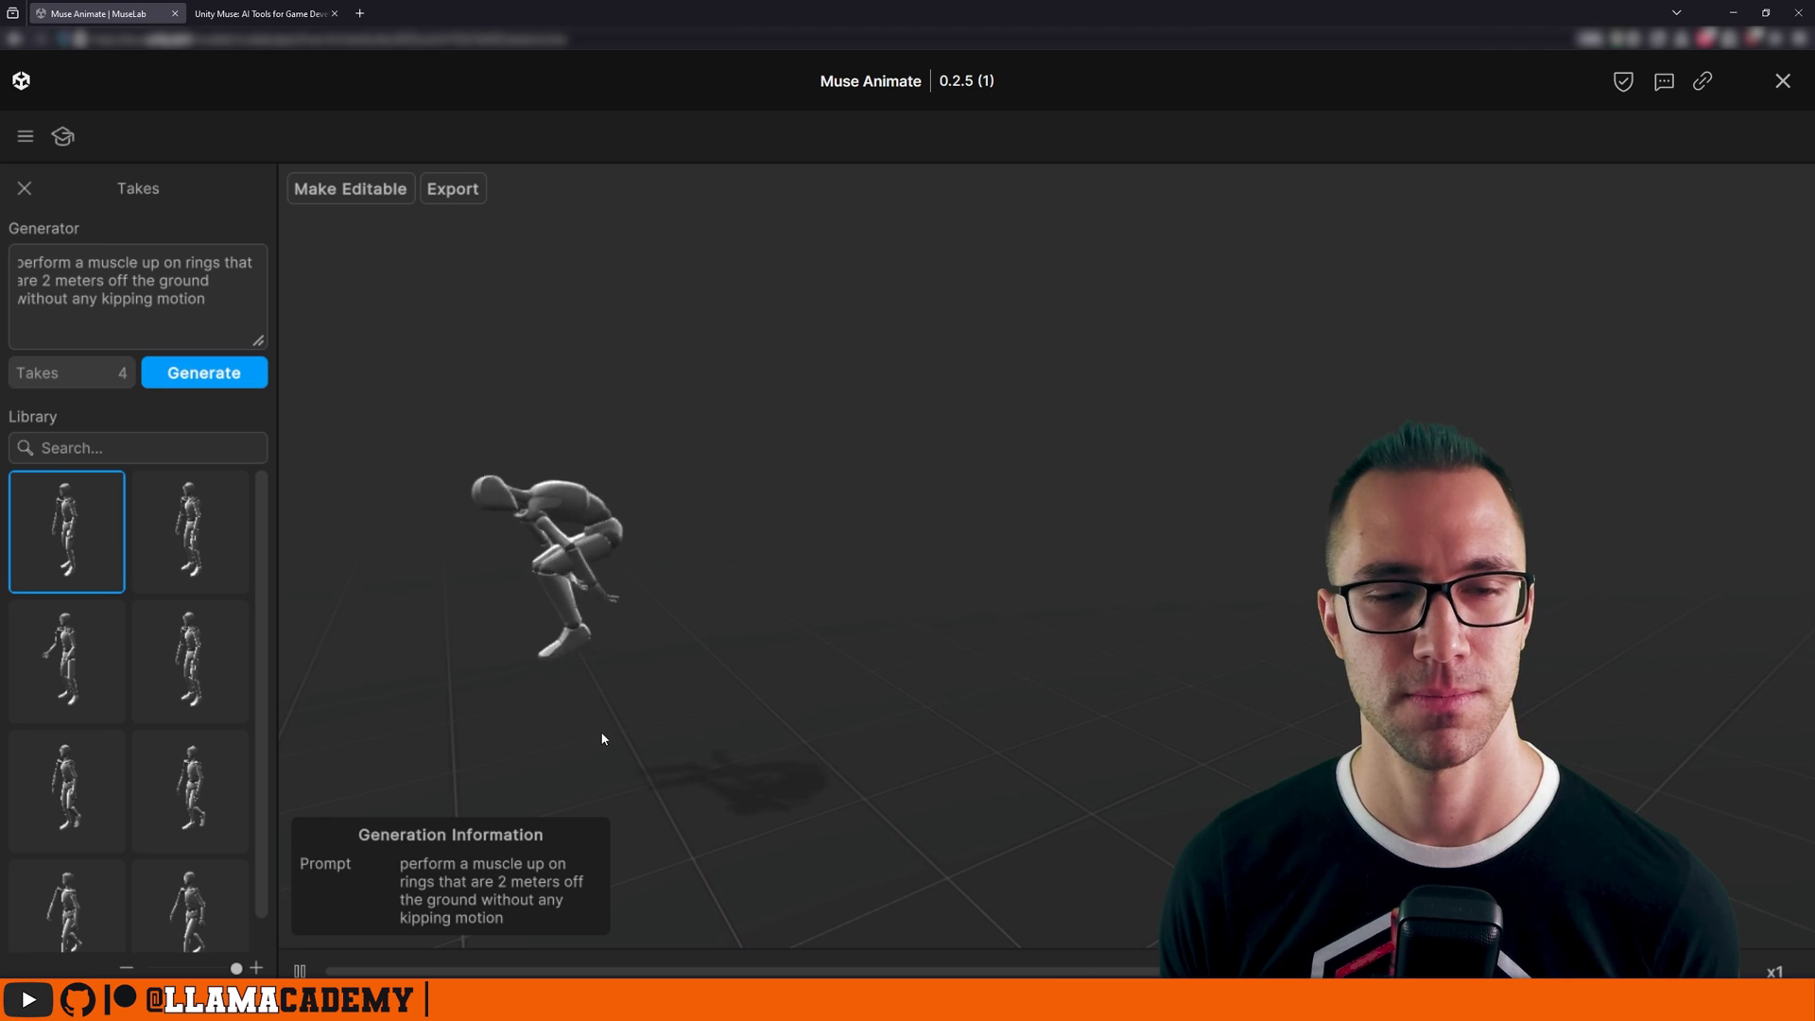
Replace the muscle-up prompt with a limping zombie walk and generate new takes.
click(241, 307)
key(ctrl+a)
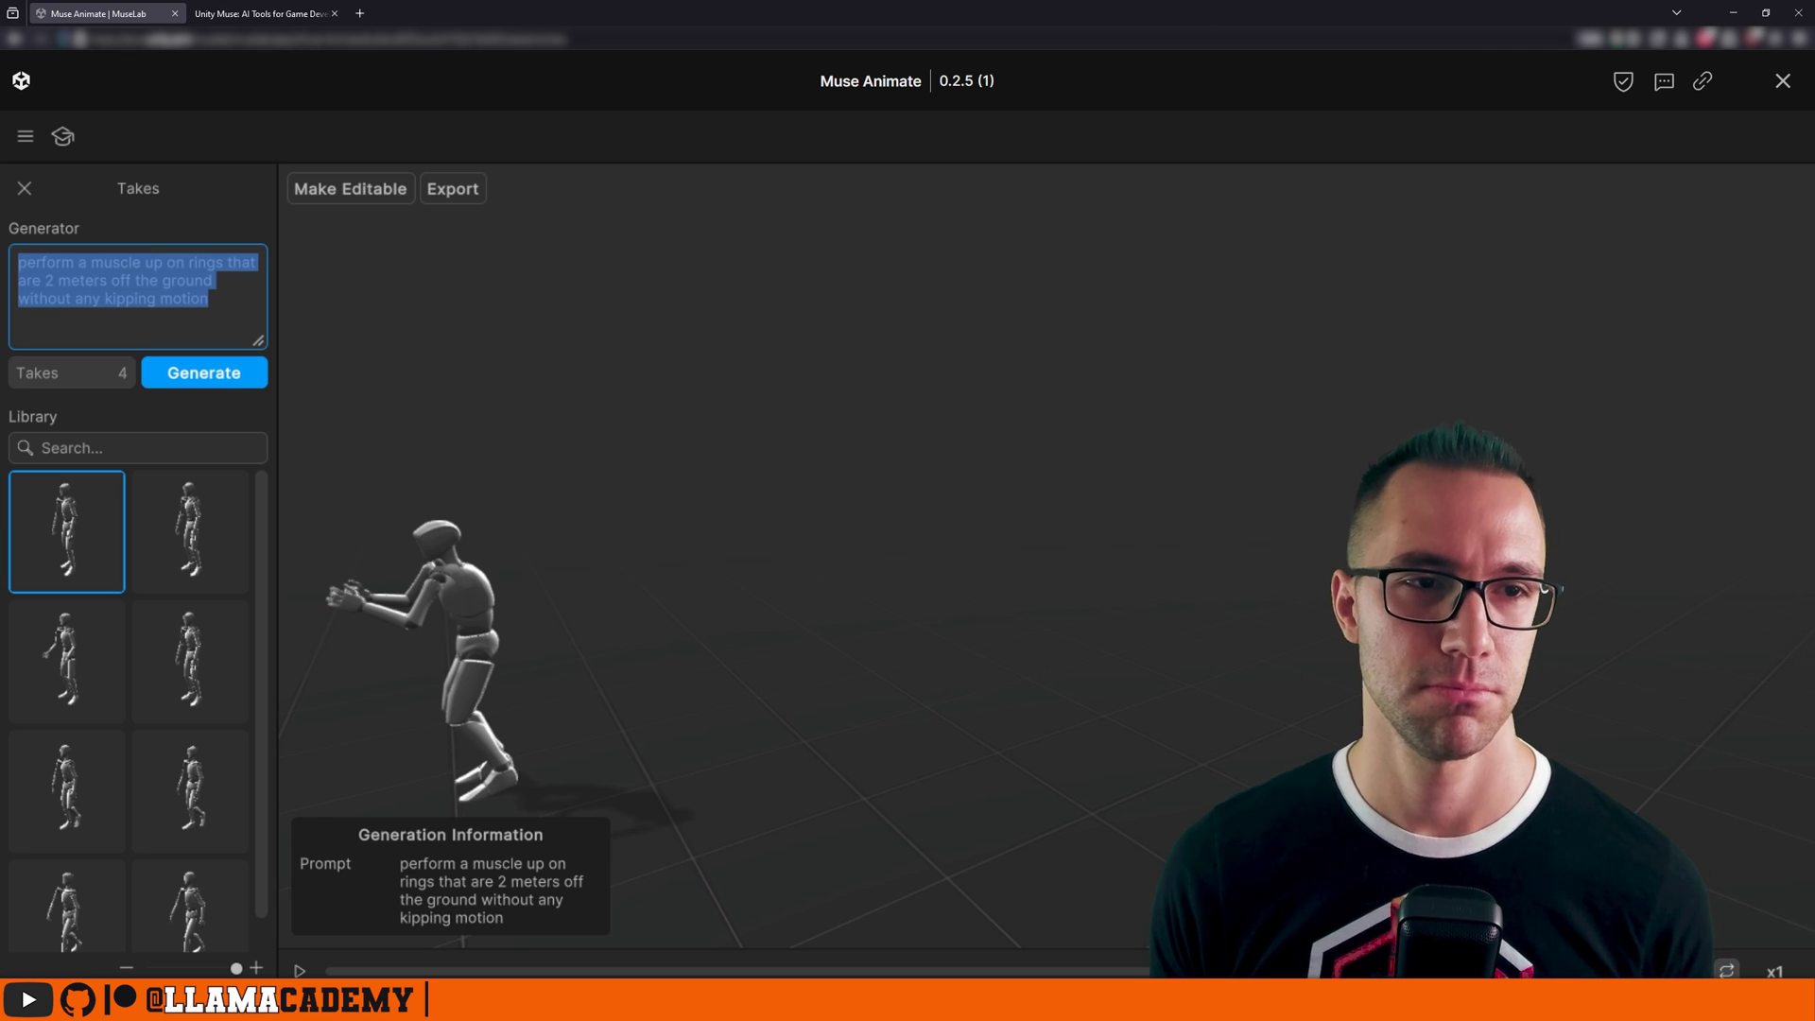
key(BackSpace)
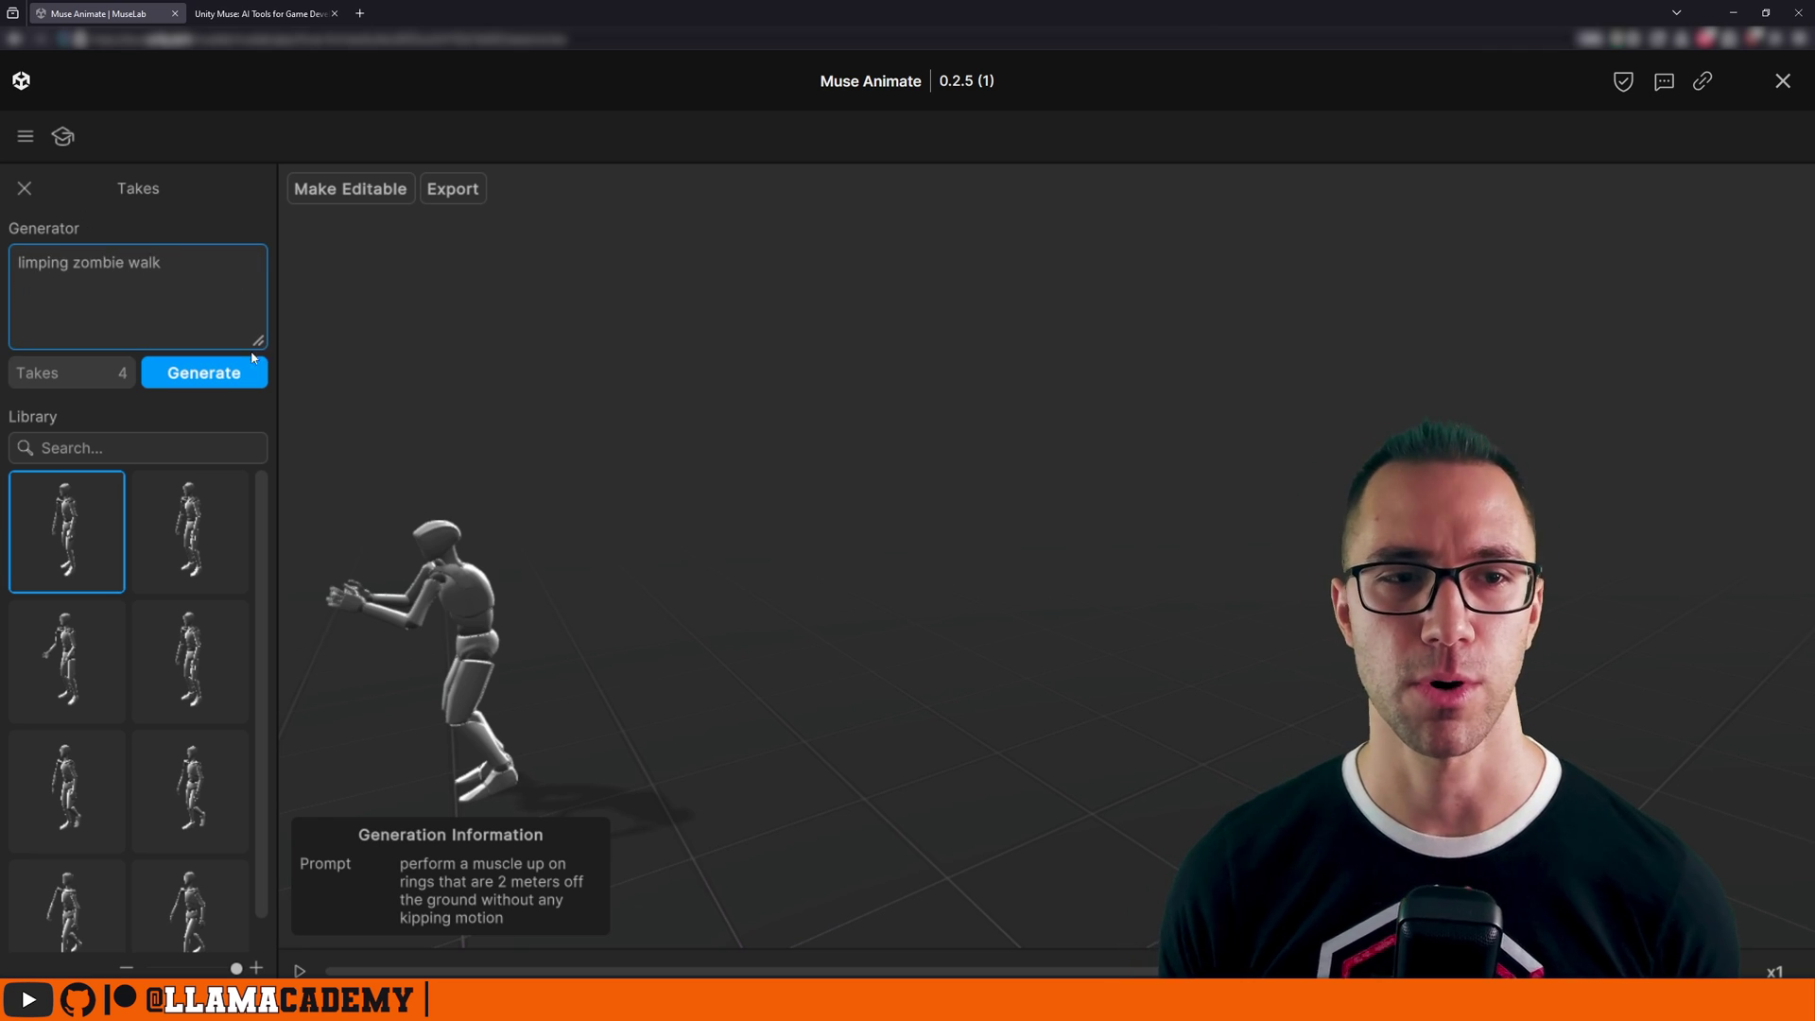
click(205, 372)
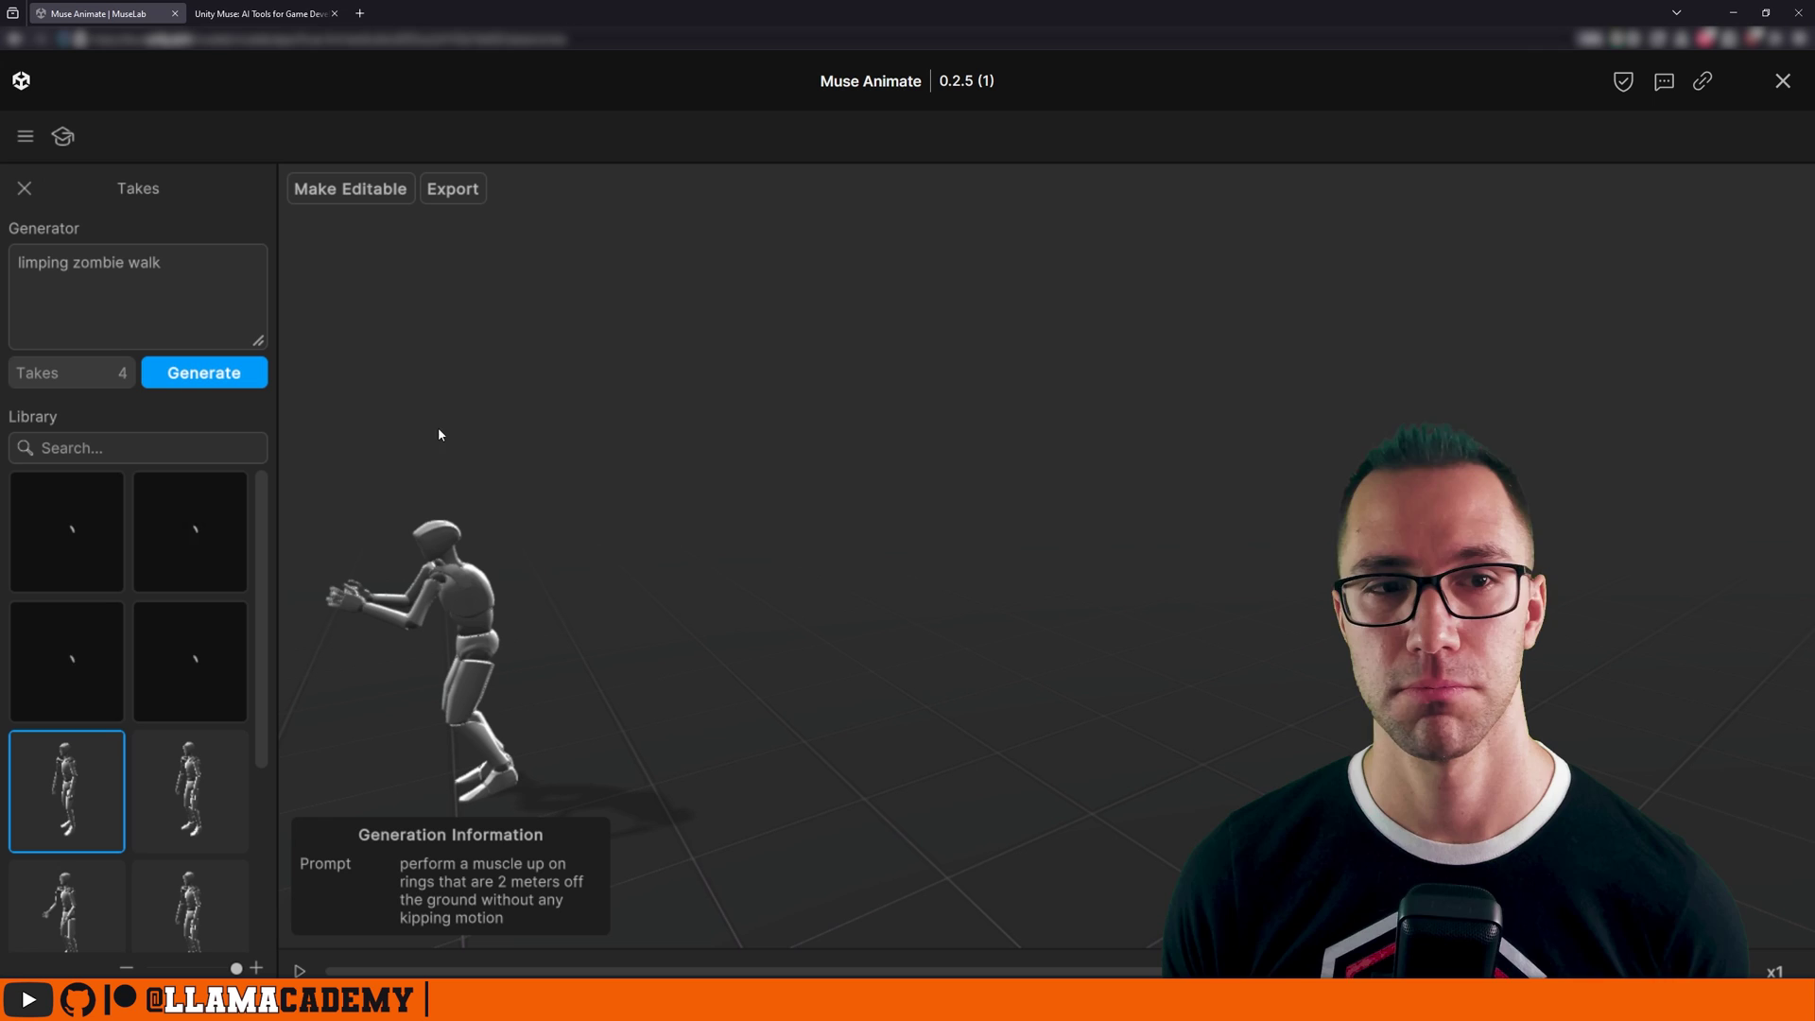
Preview the limping zombie walk takes one by one.
click(193, 656)
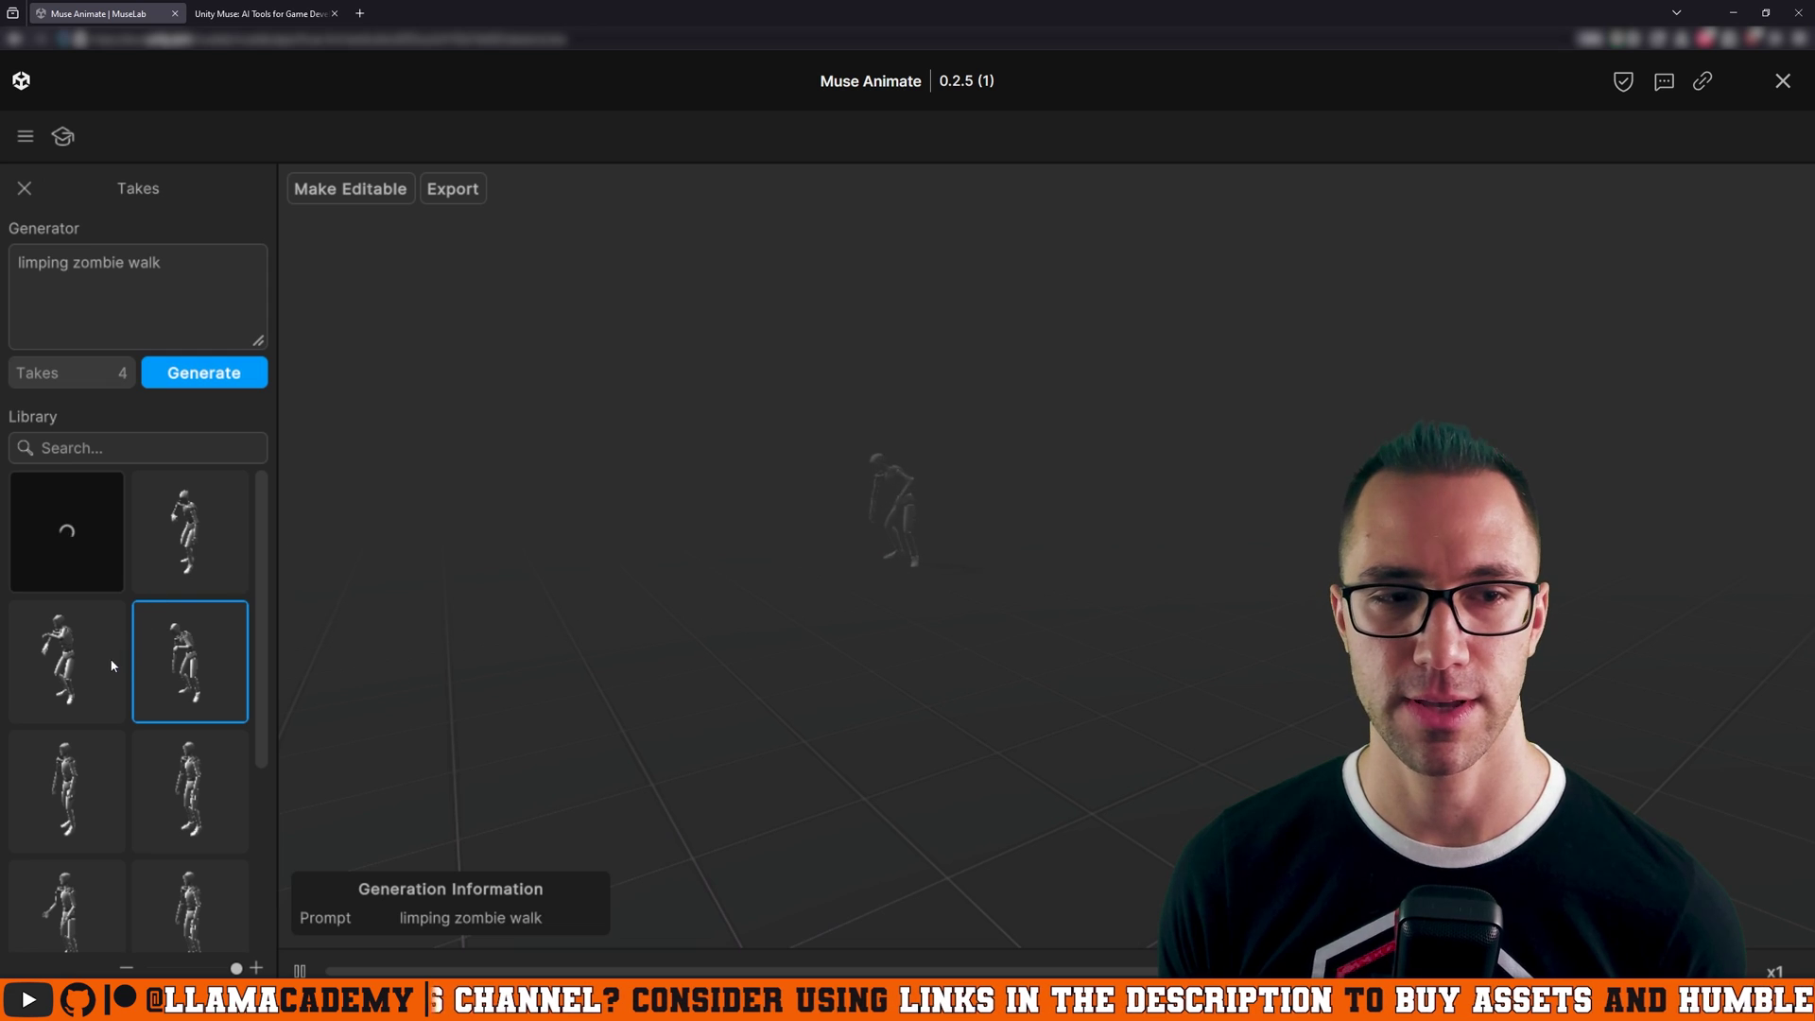
click(77, 660)
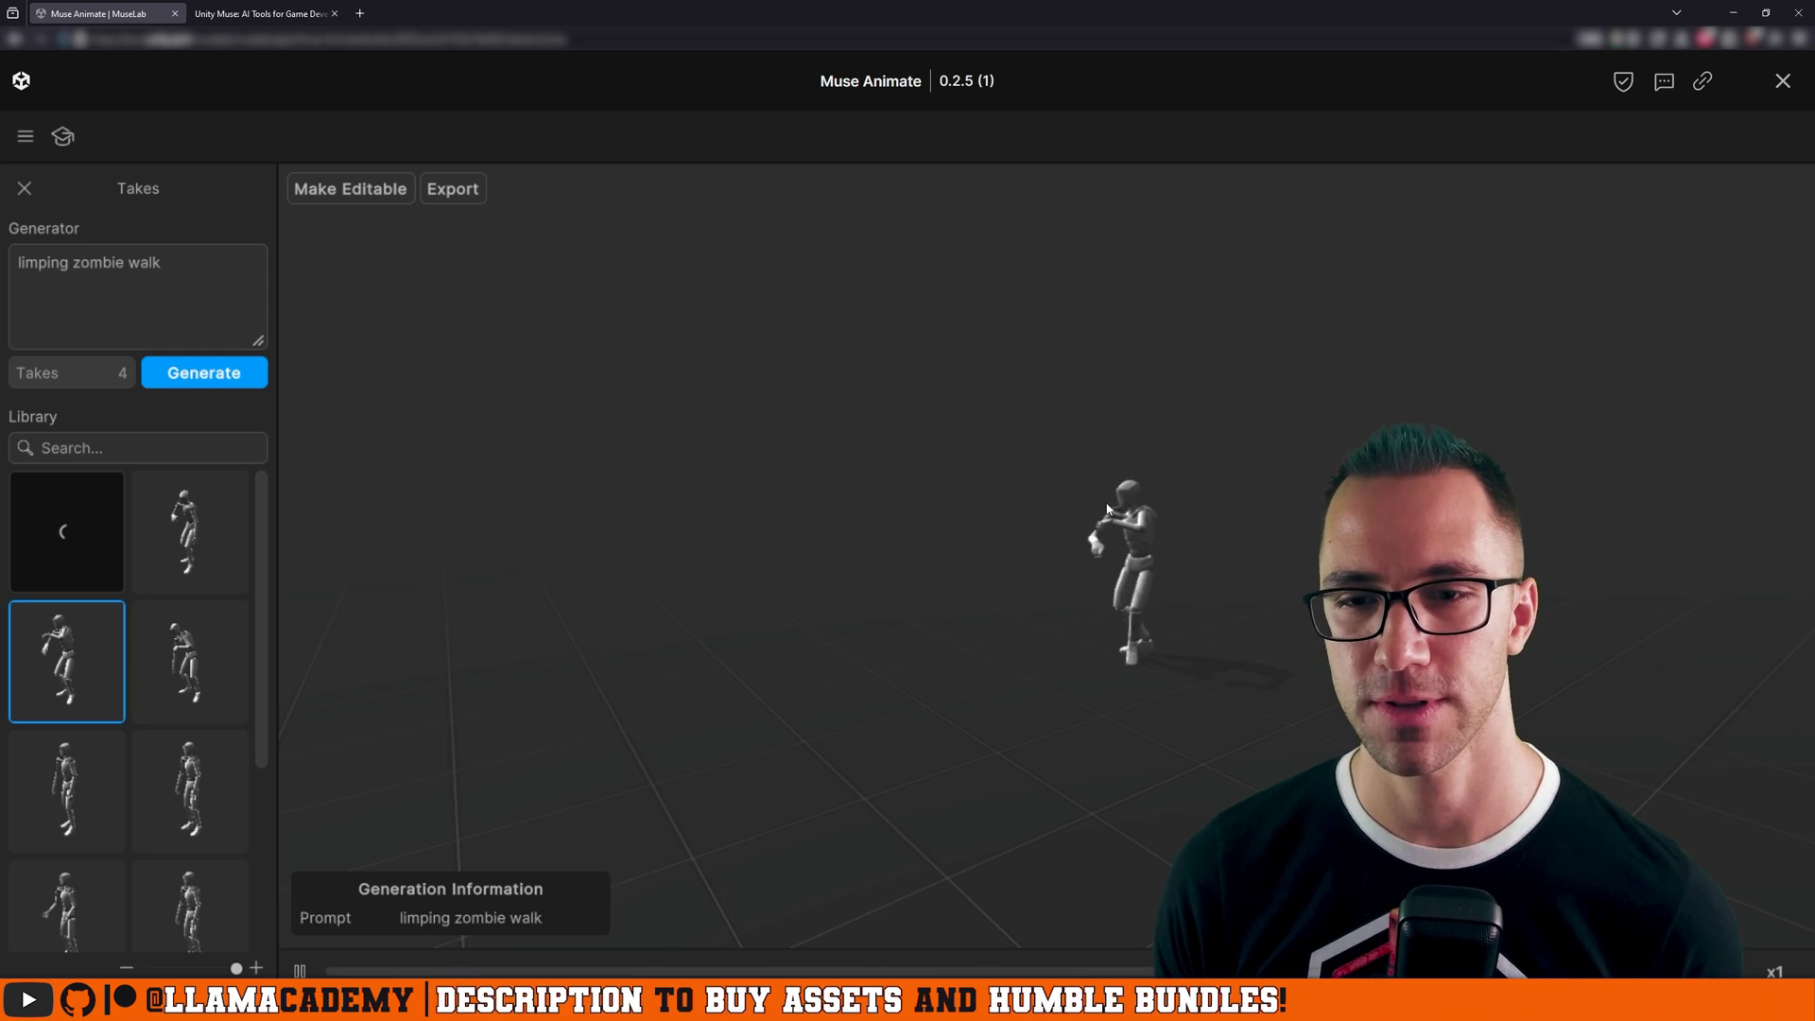
click(216, 567)
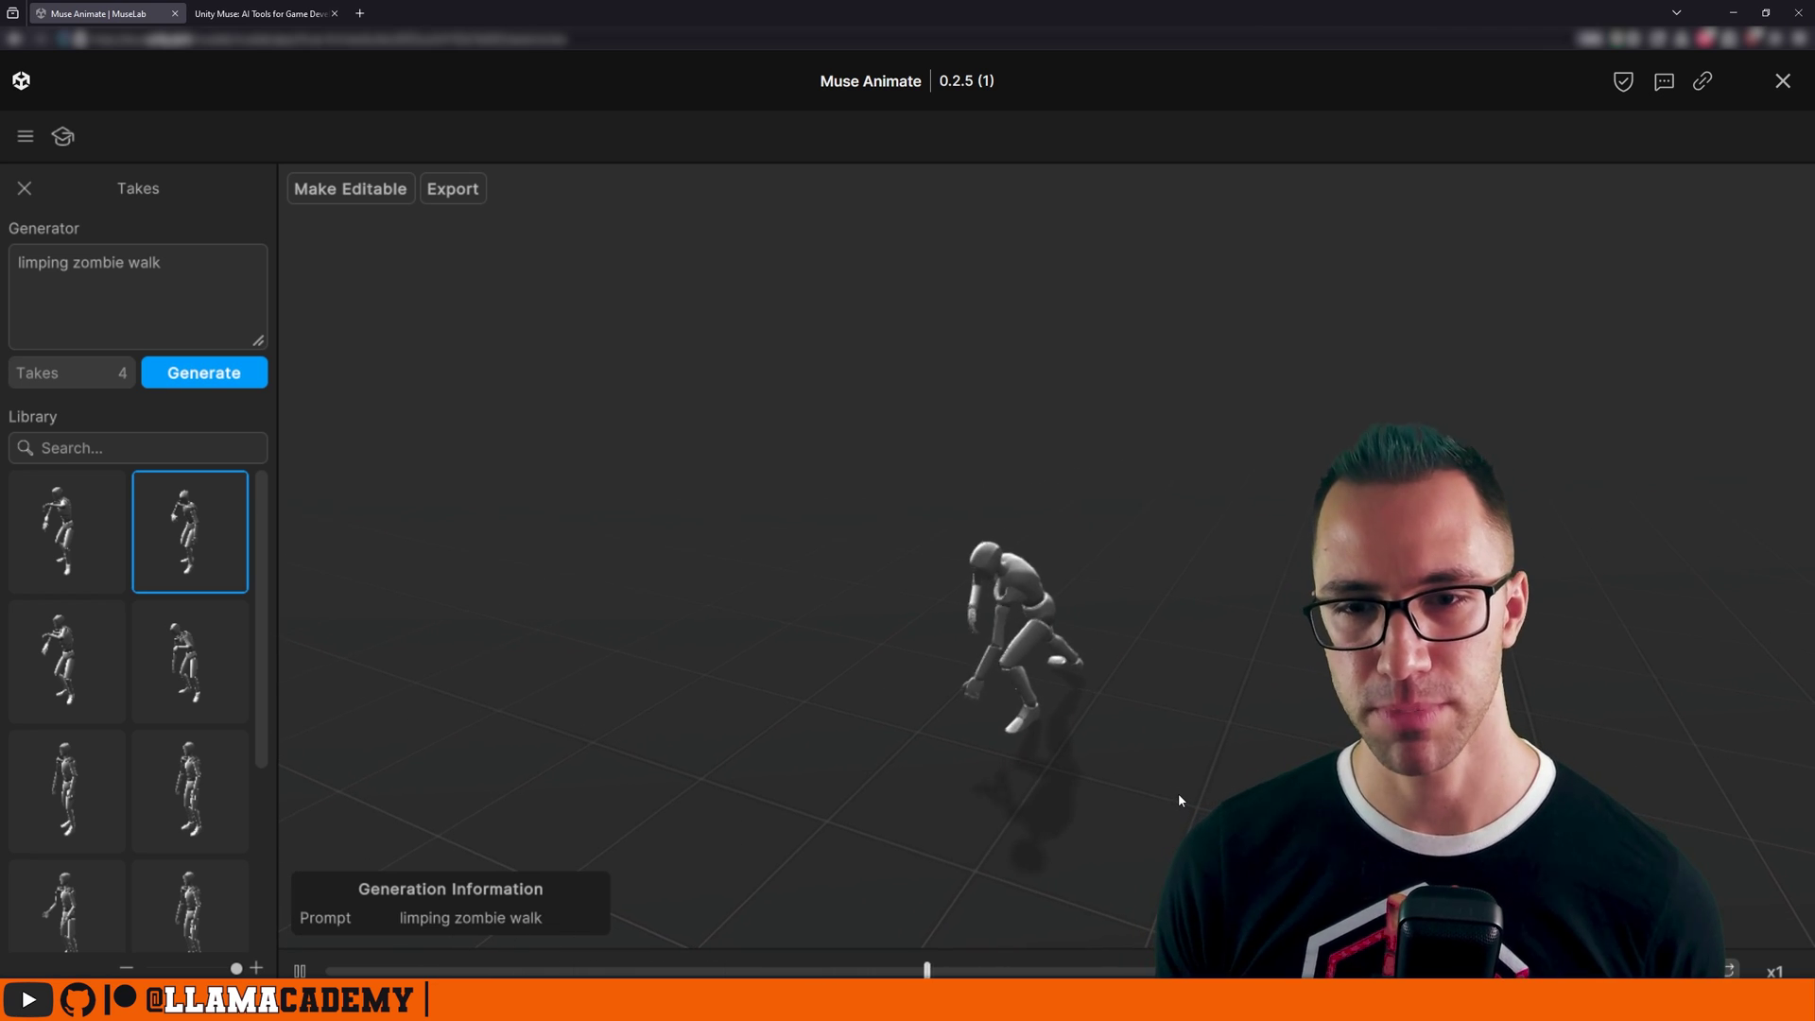
key(Left)
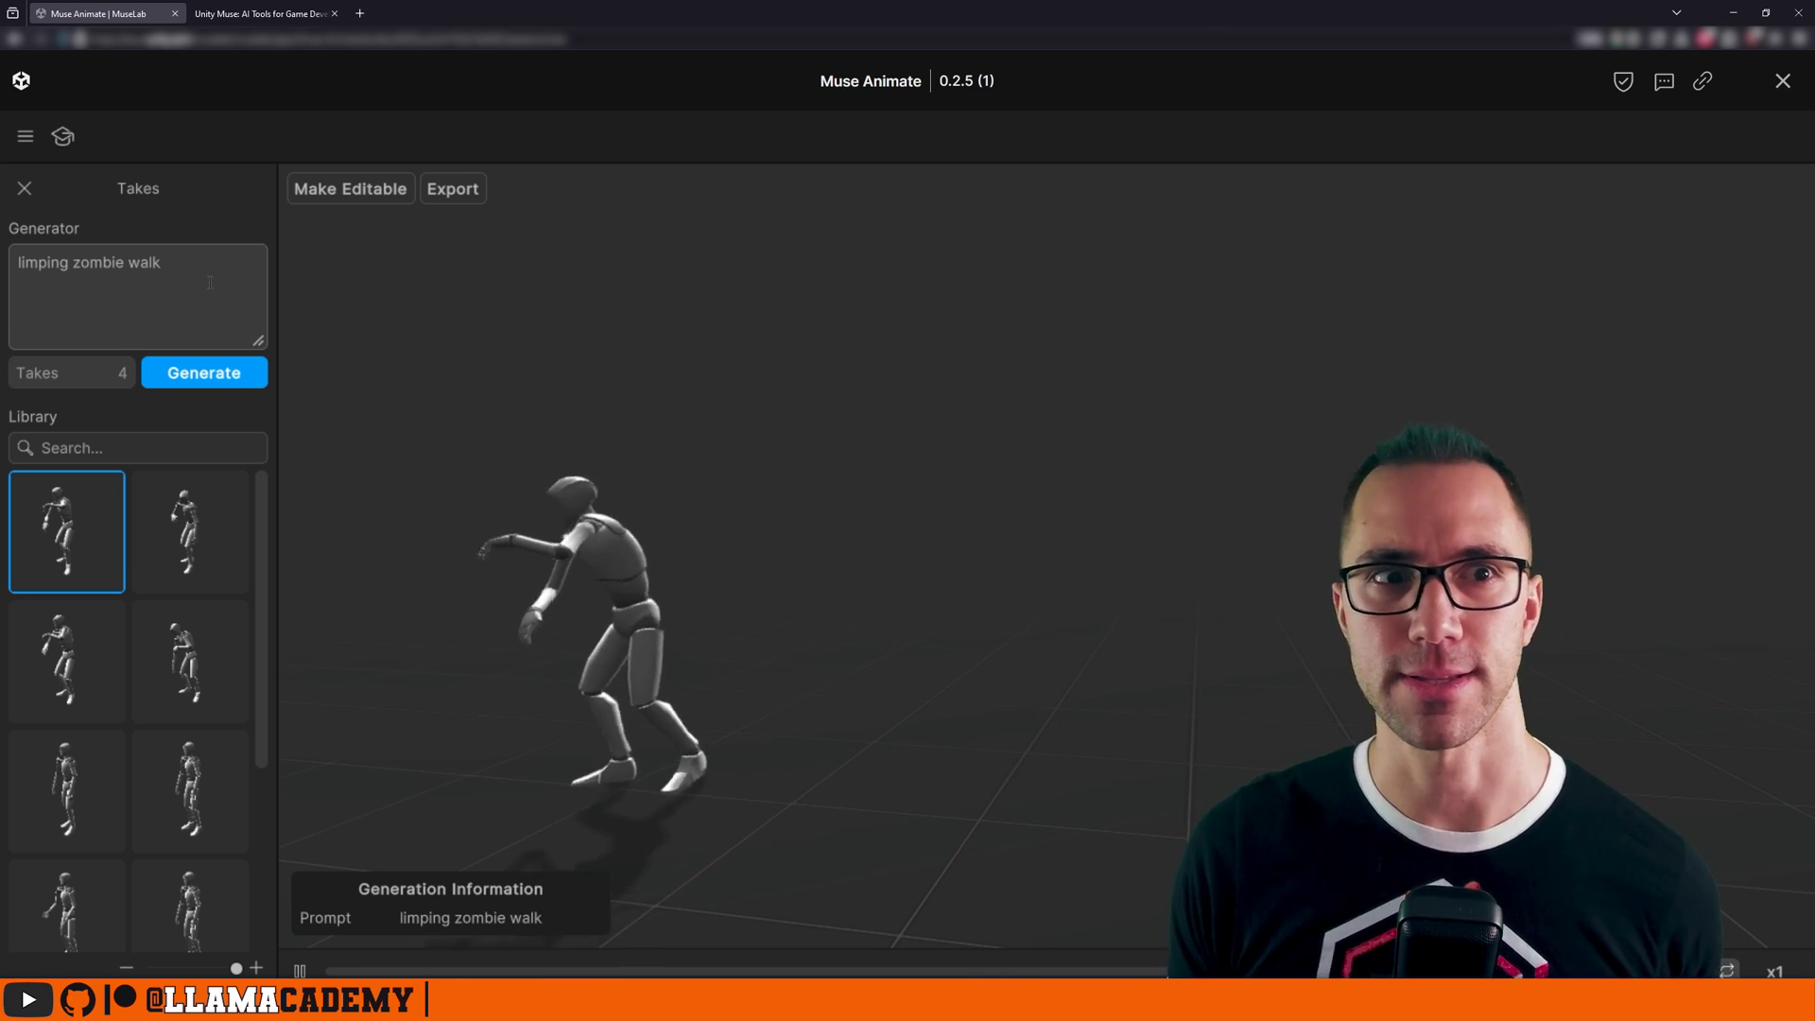
Generate four takes from the prompt 'crawling on the ground'.
drag(210, 281, 57, 230)
text(crawl)
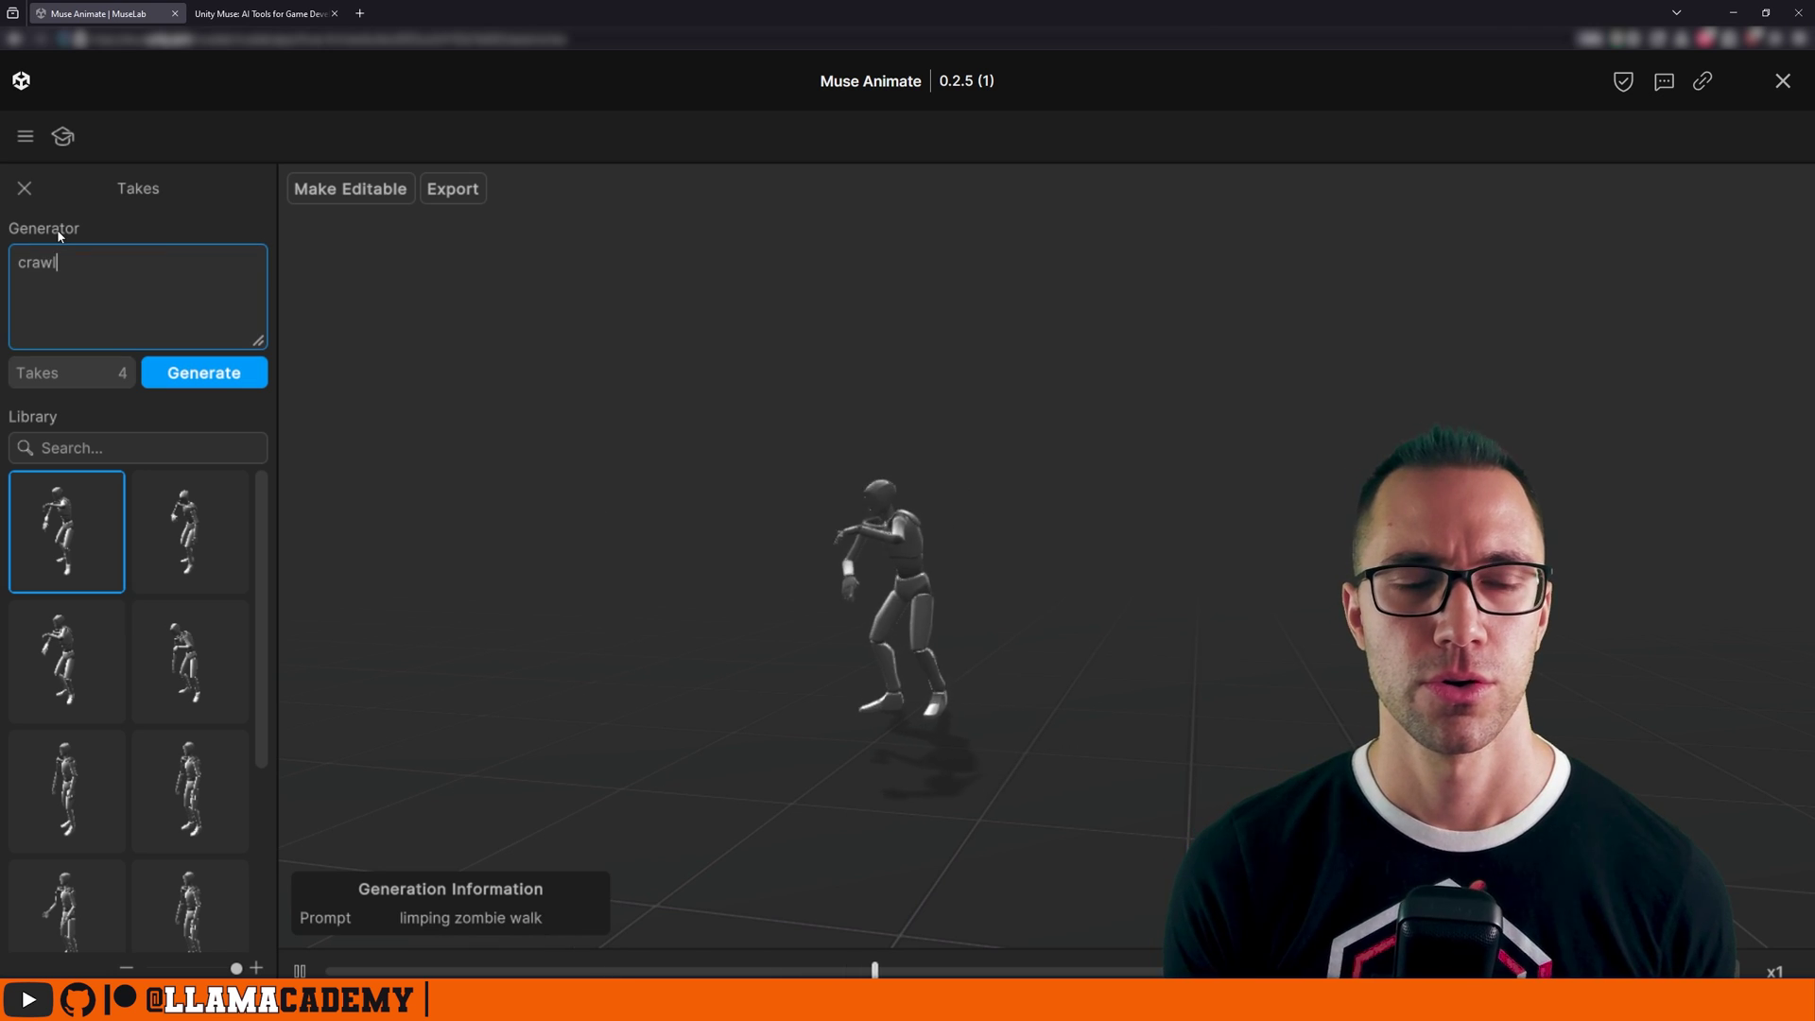
text(ing on the ground)
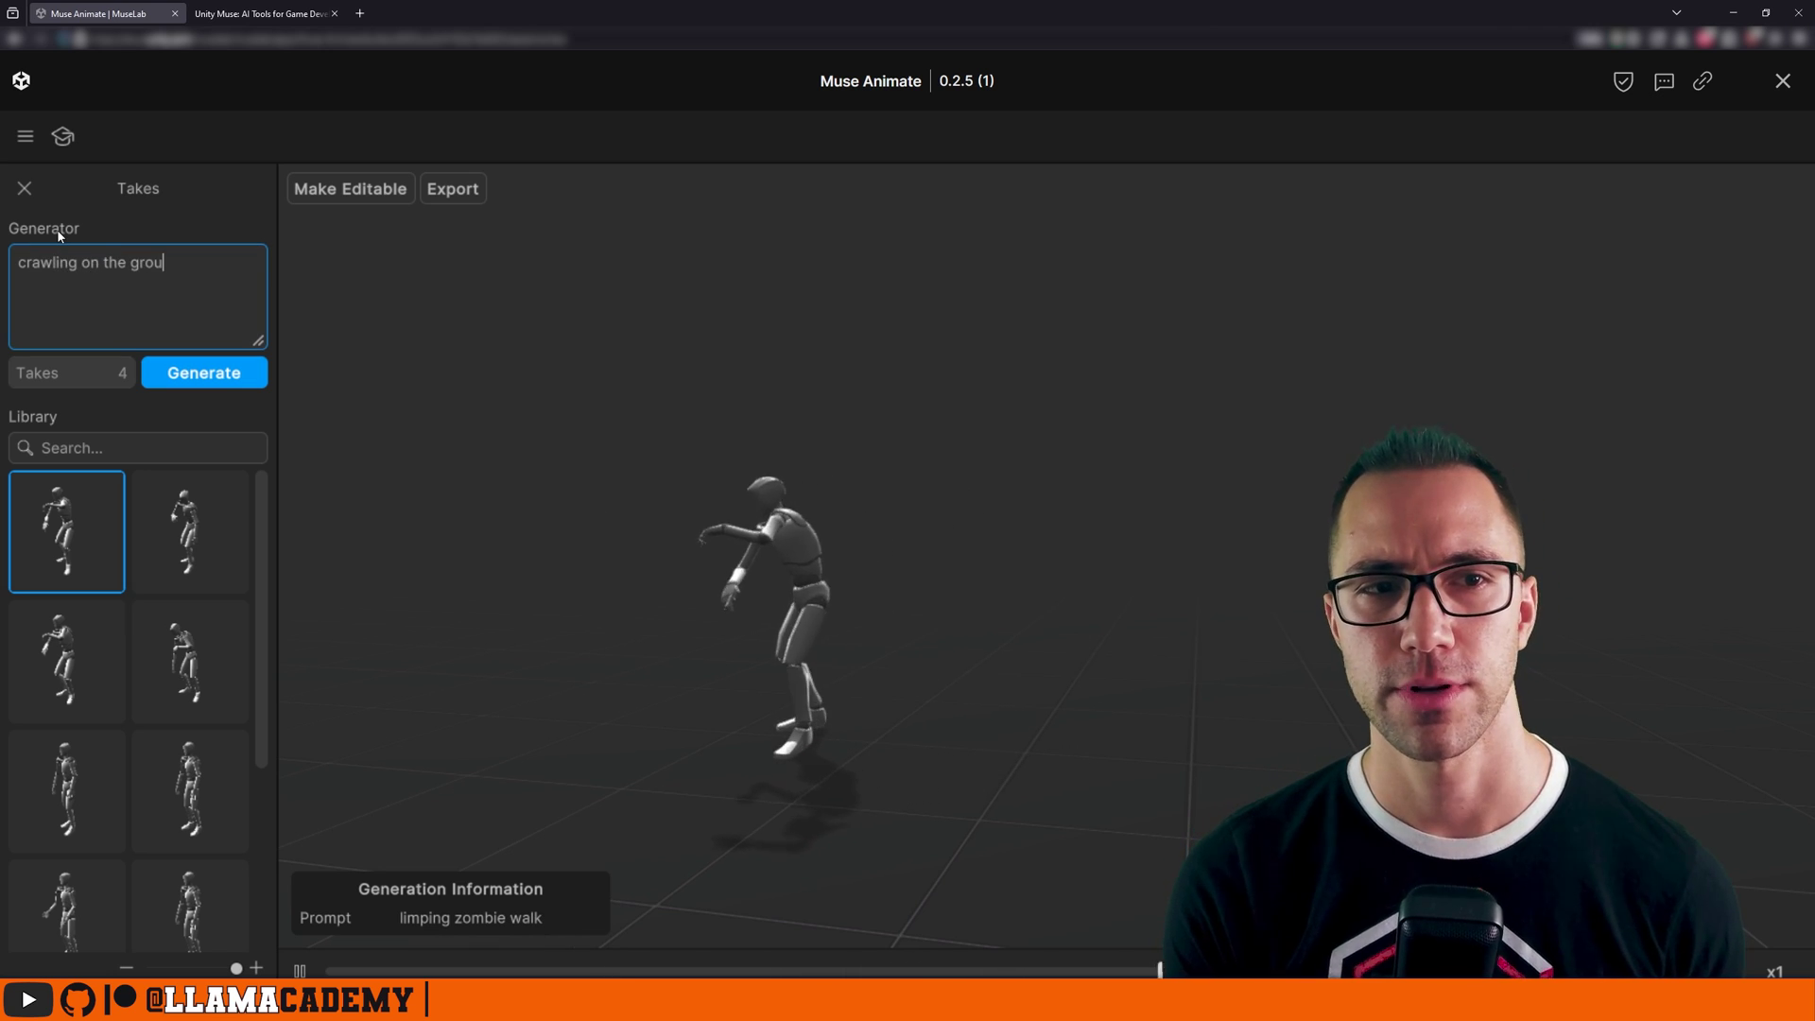
click(204, 373)
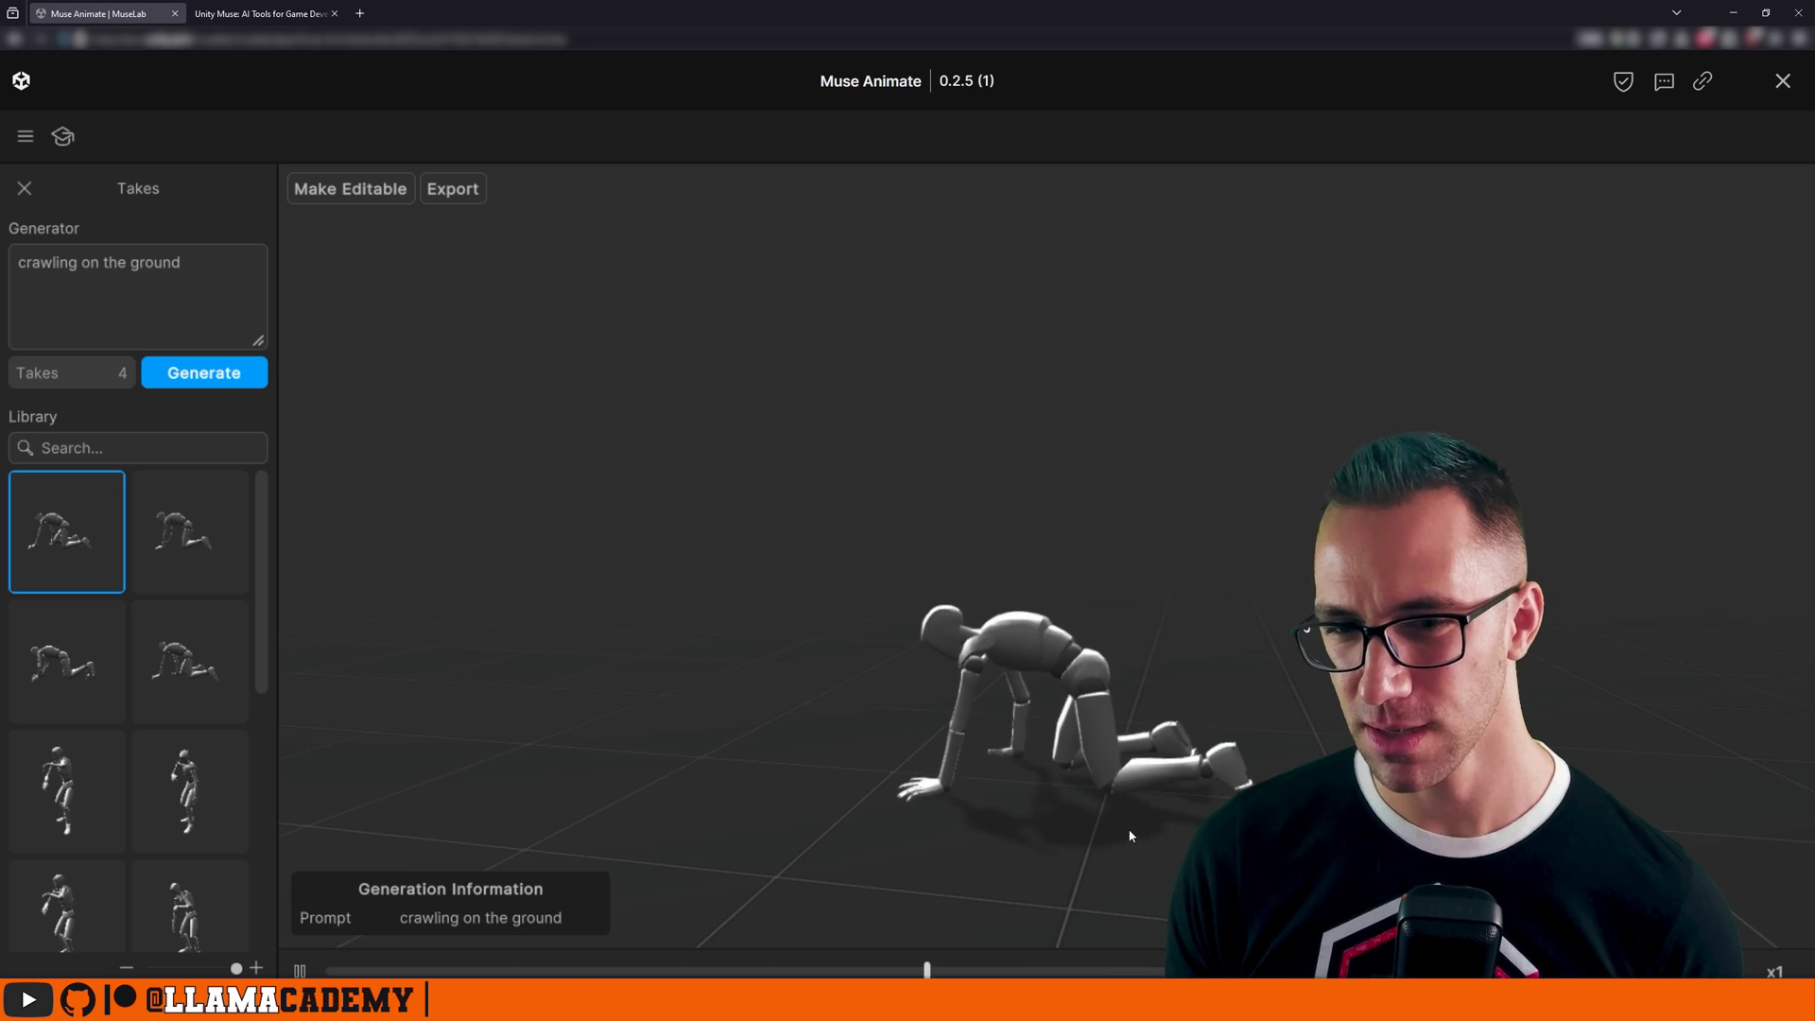
Shorten the prompt to 'crawl on the ground', generate, and preview the belly-crawl take.
click(189, 662)
click(77, 262)
key(BackSpace)
key(BackSpace)
key(BackSpace)
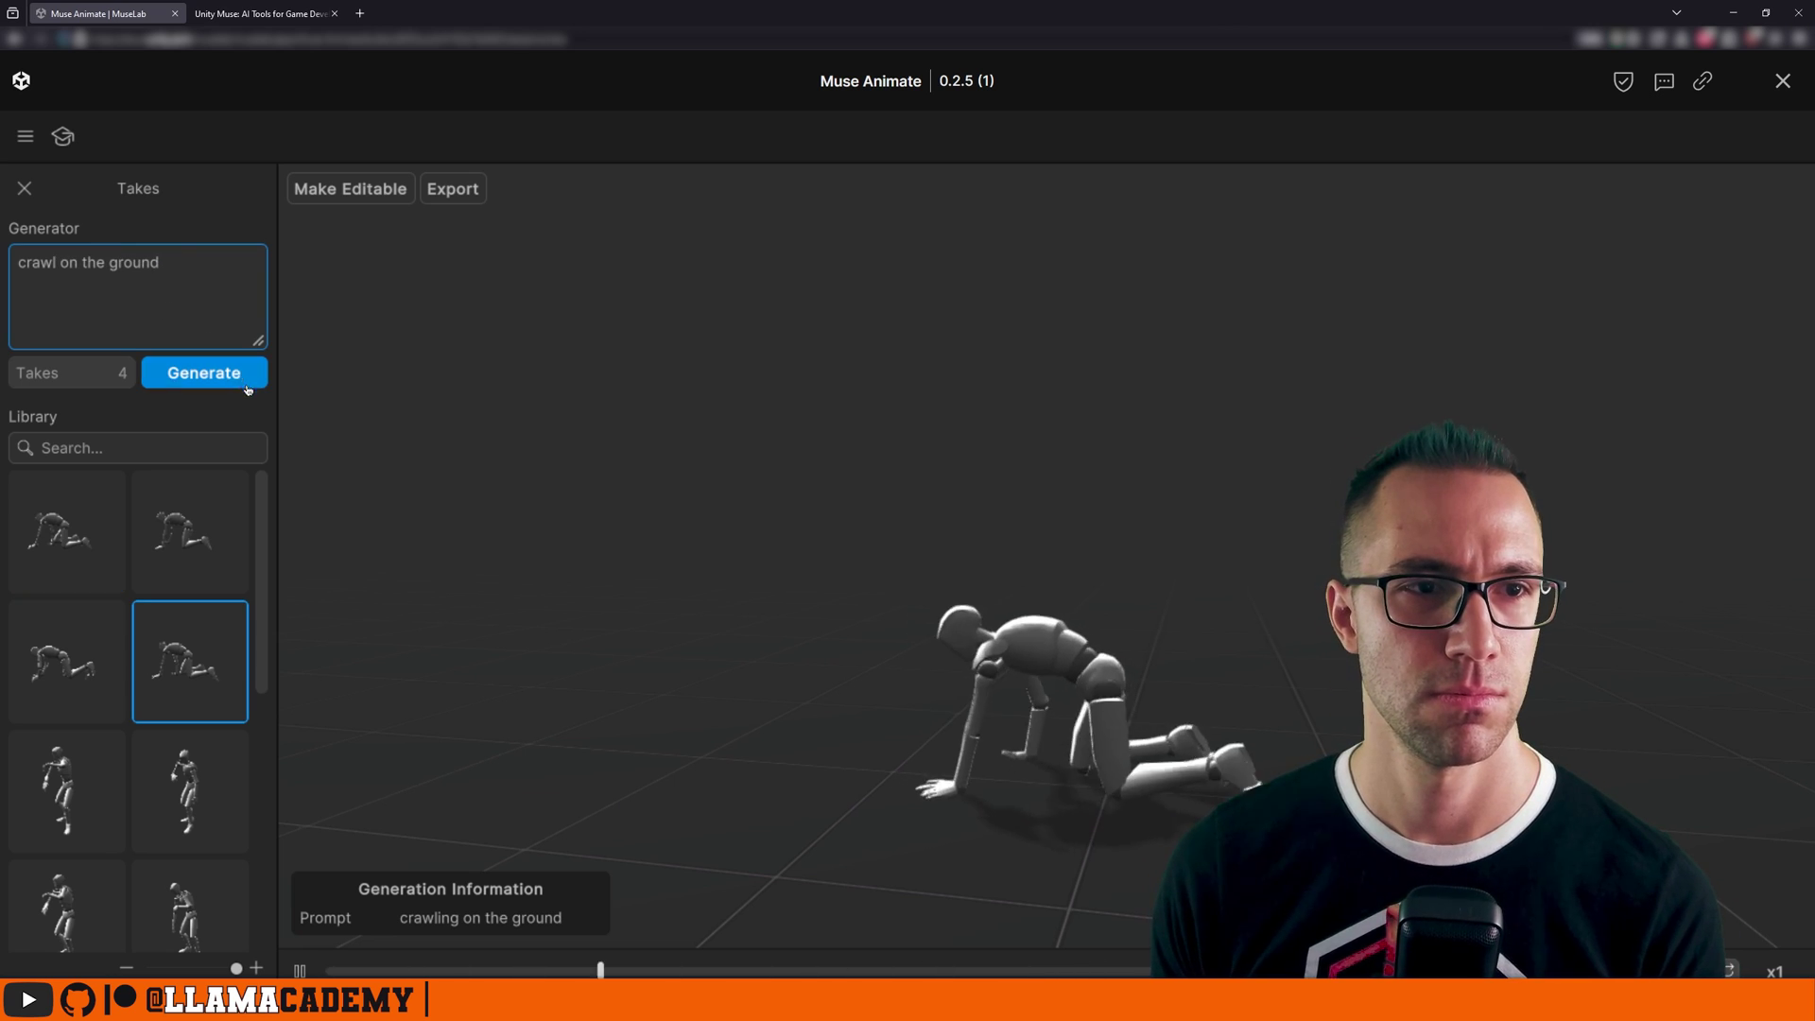
click(244, 378)
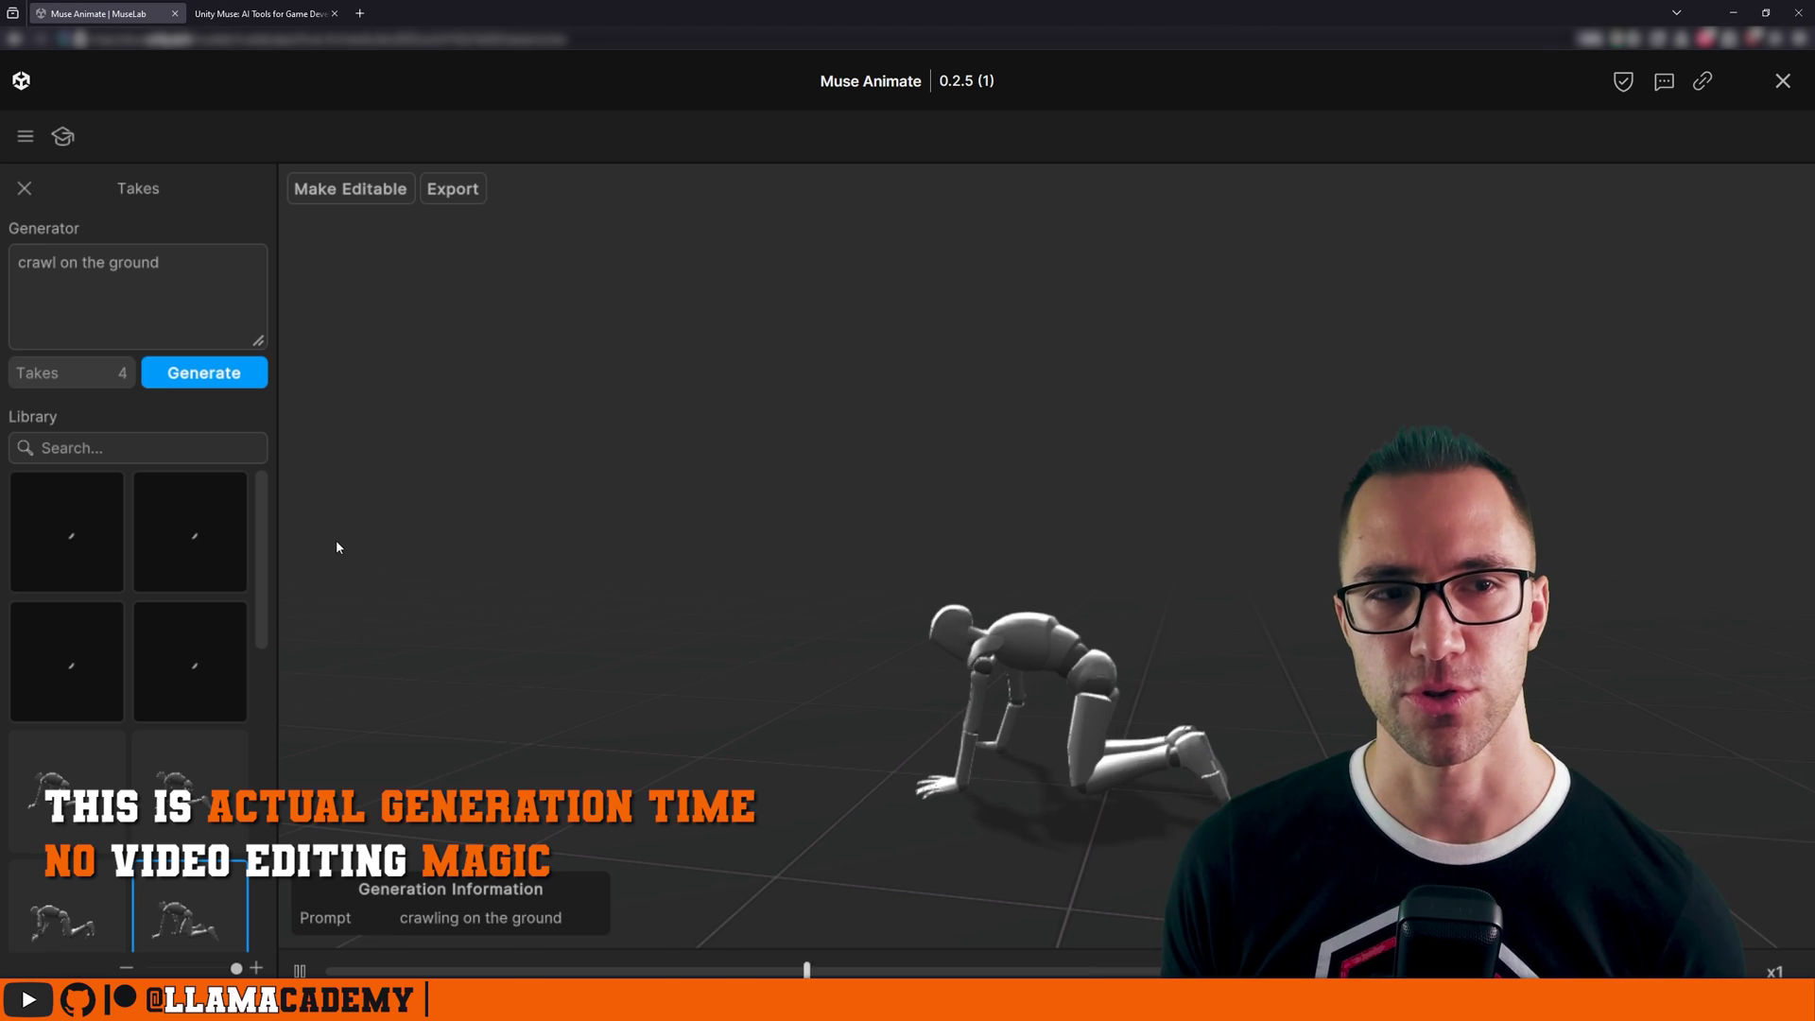
click(191, 674)
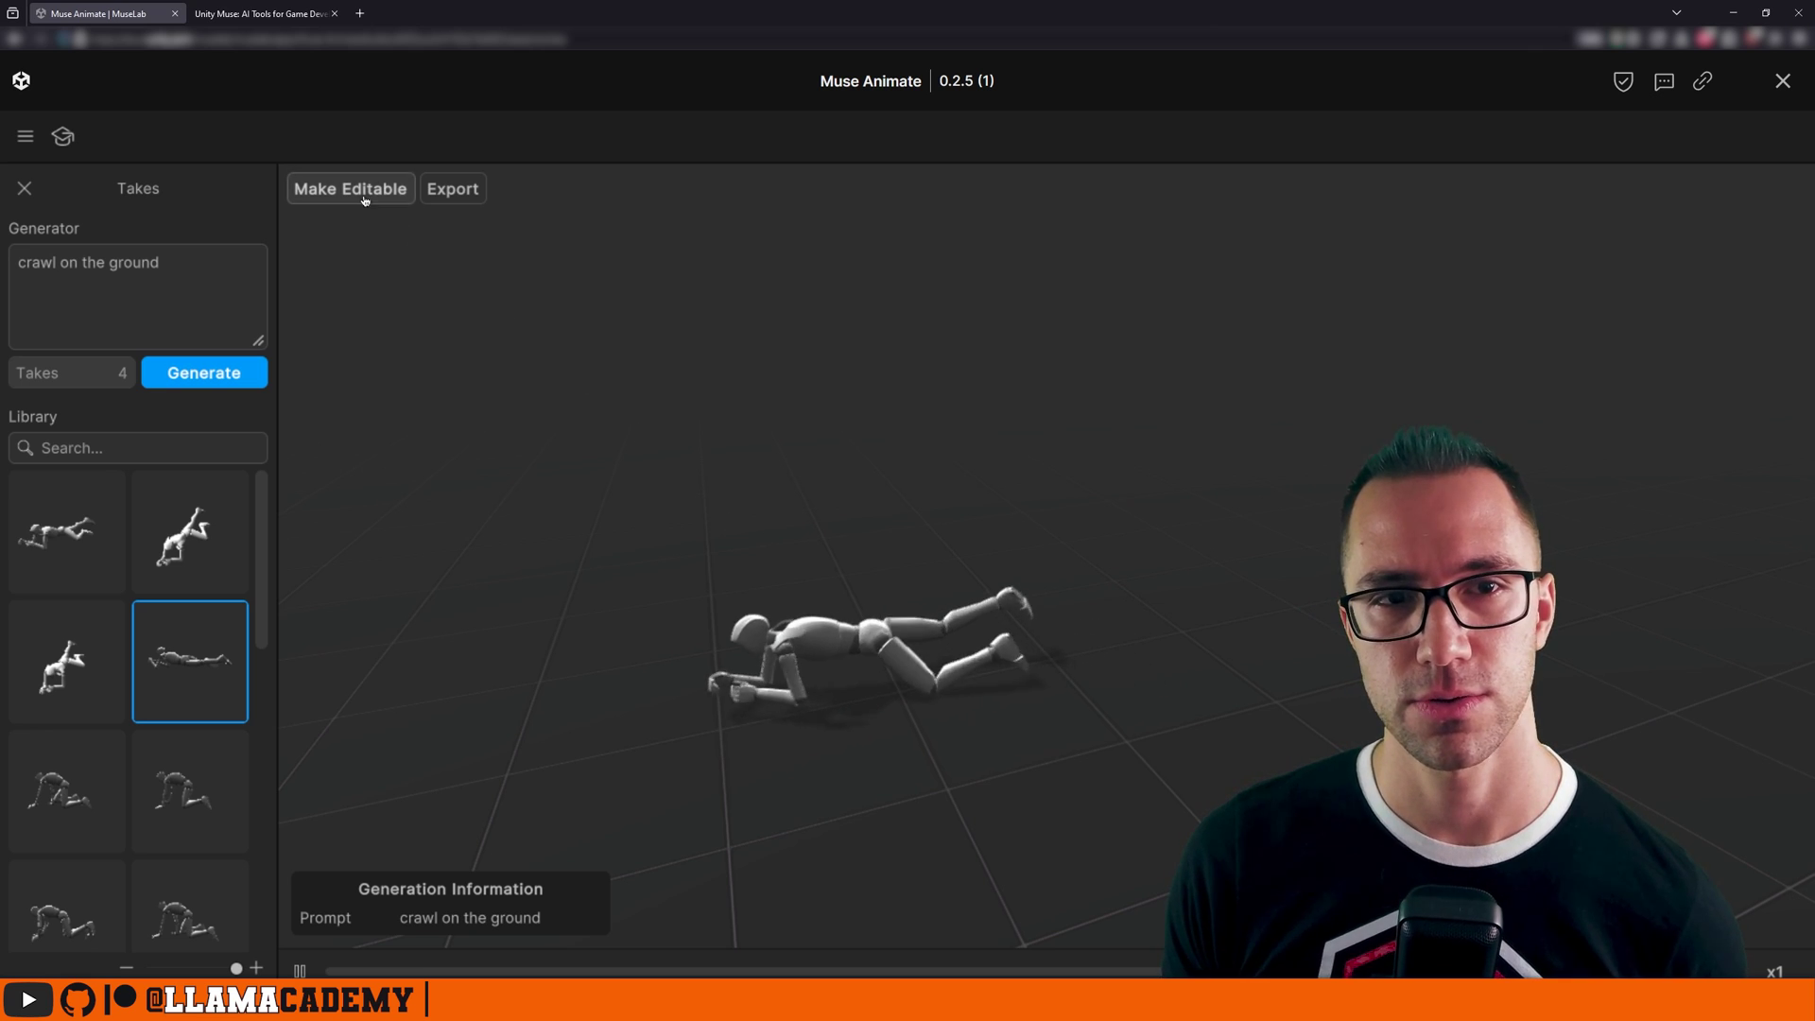
Convert the belly-crawl take into an editable animation of seven keyframes.
click(326, 191)
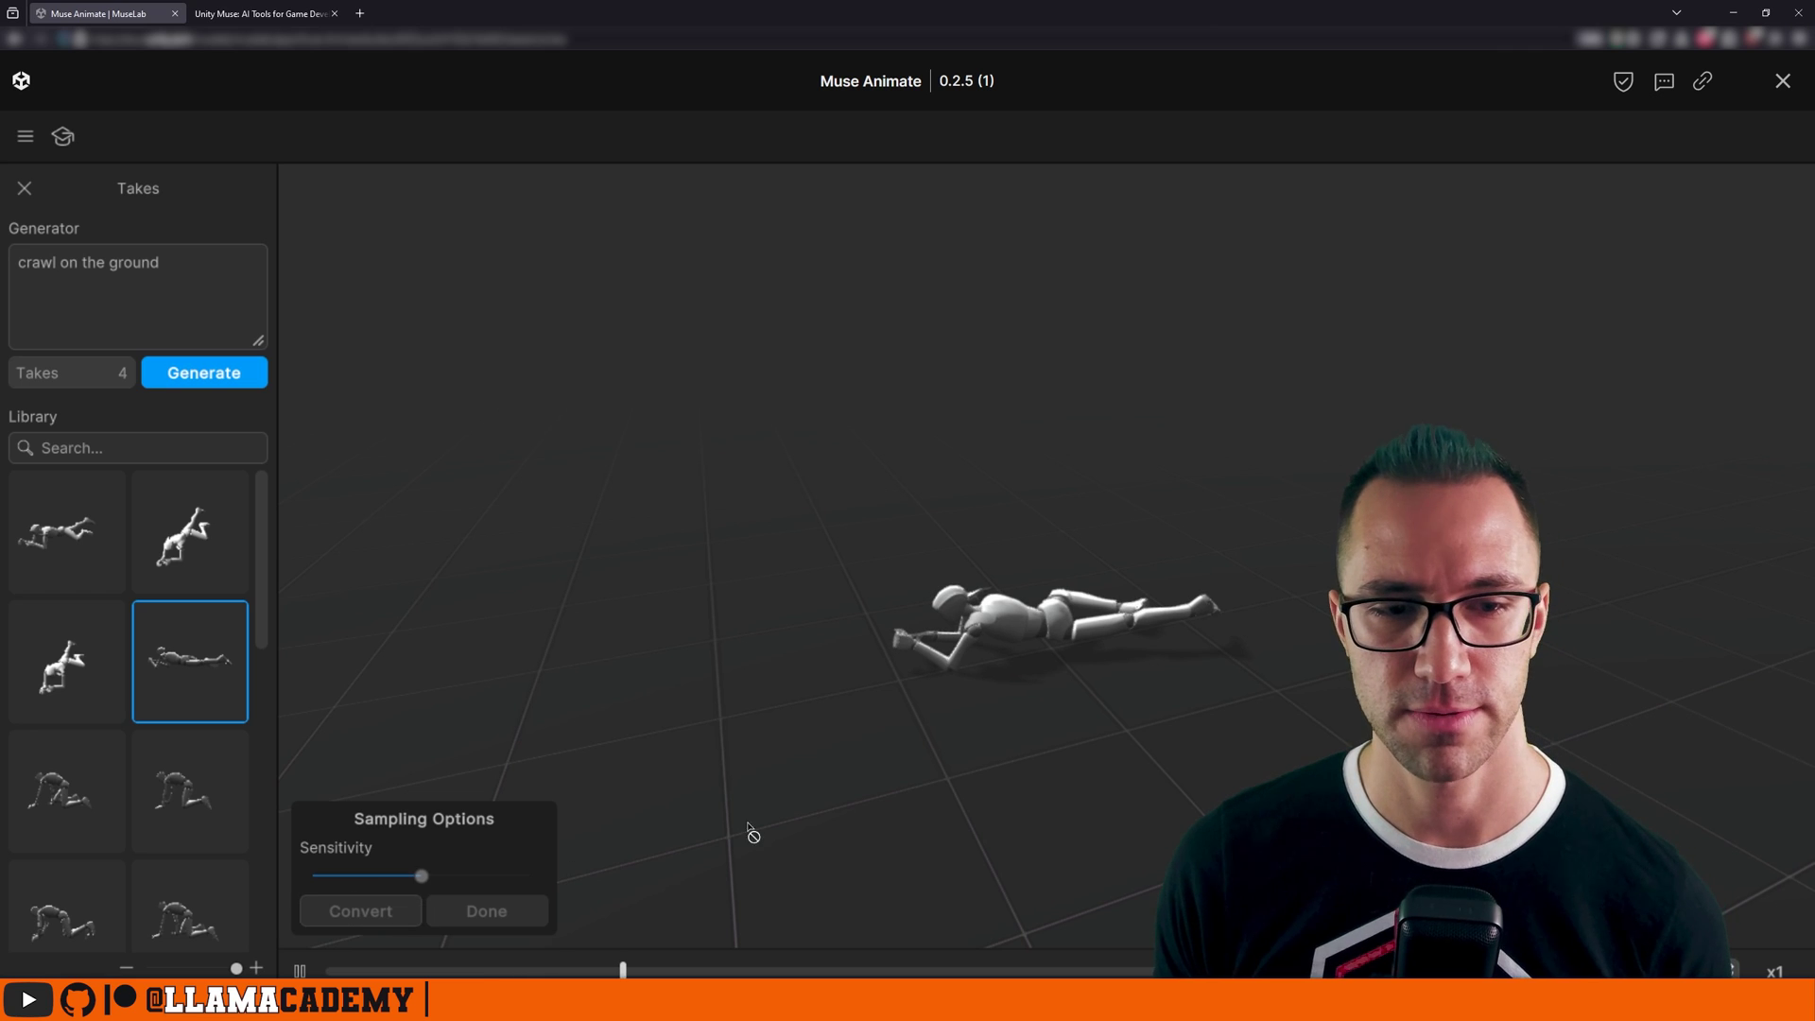
click(484, 796)
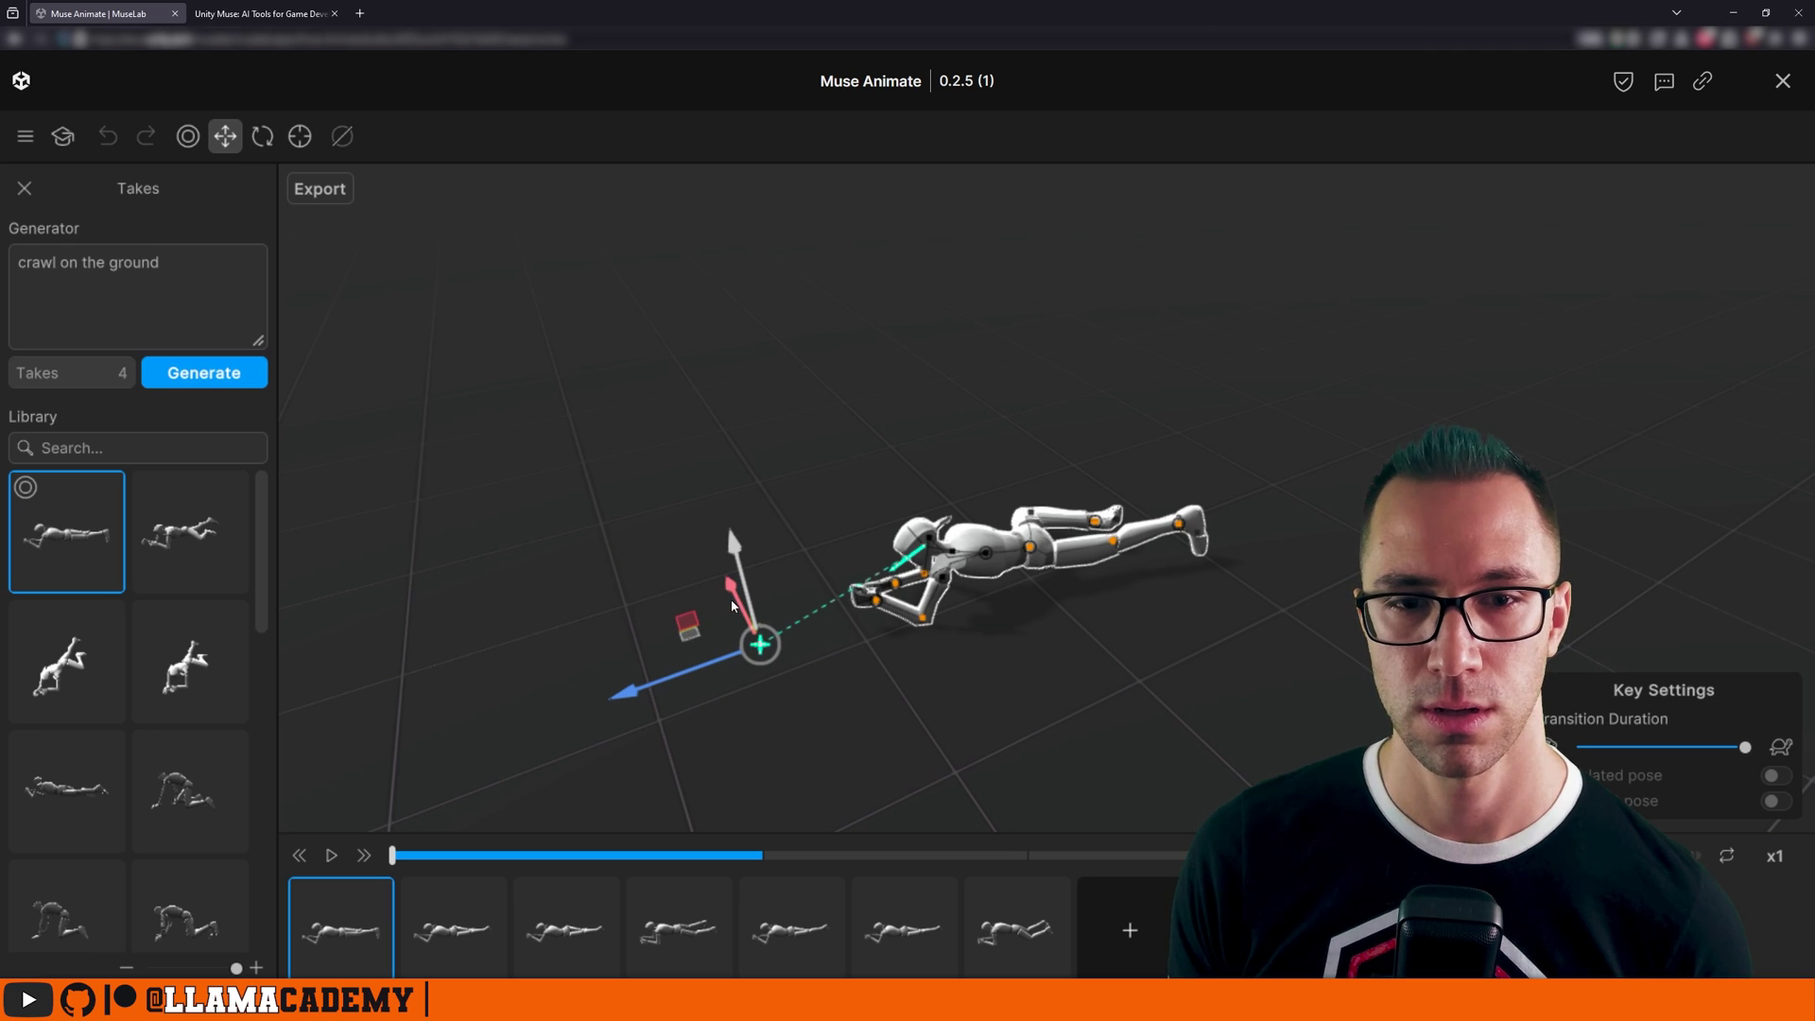
Twist the first keyframe's pose by moving the hand effector along its red and blue axes.
drag(734, 605, 823, 716)
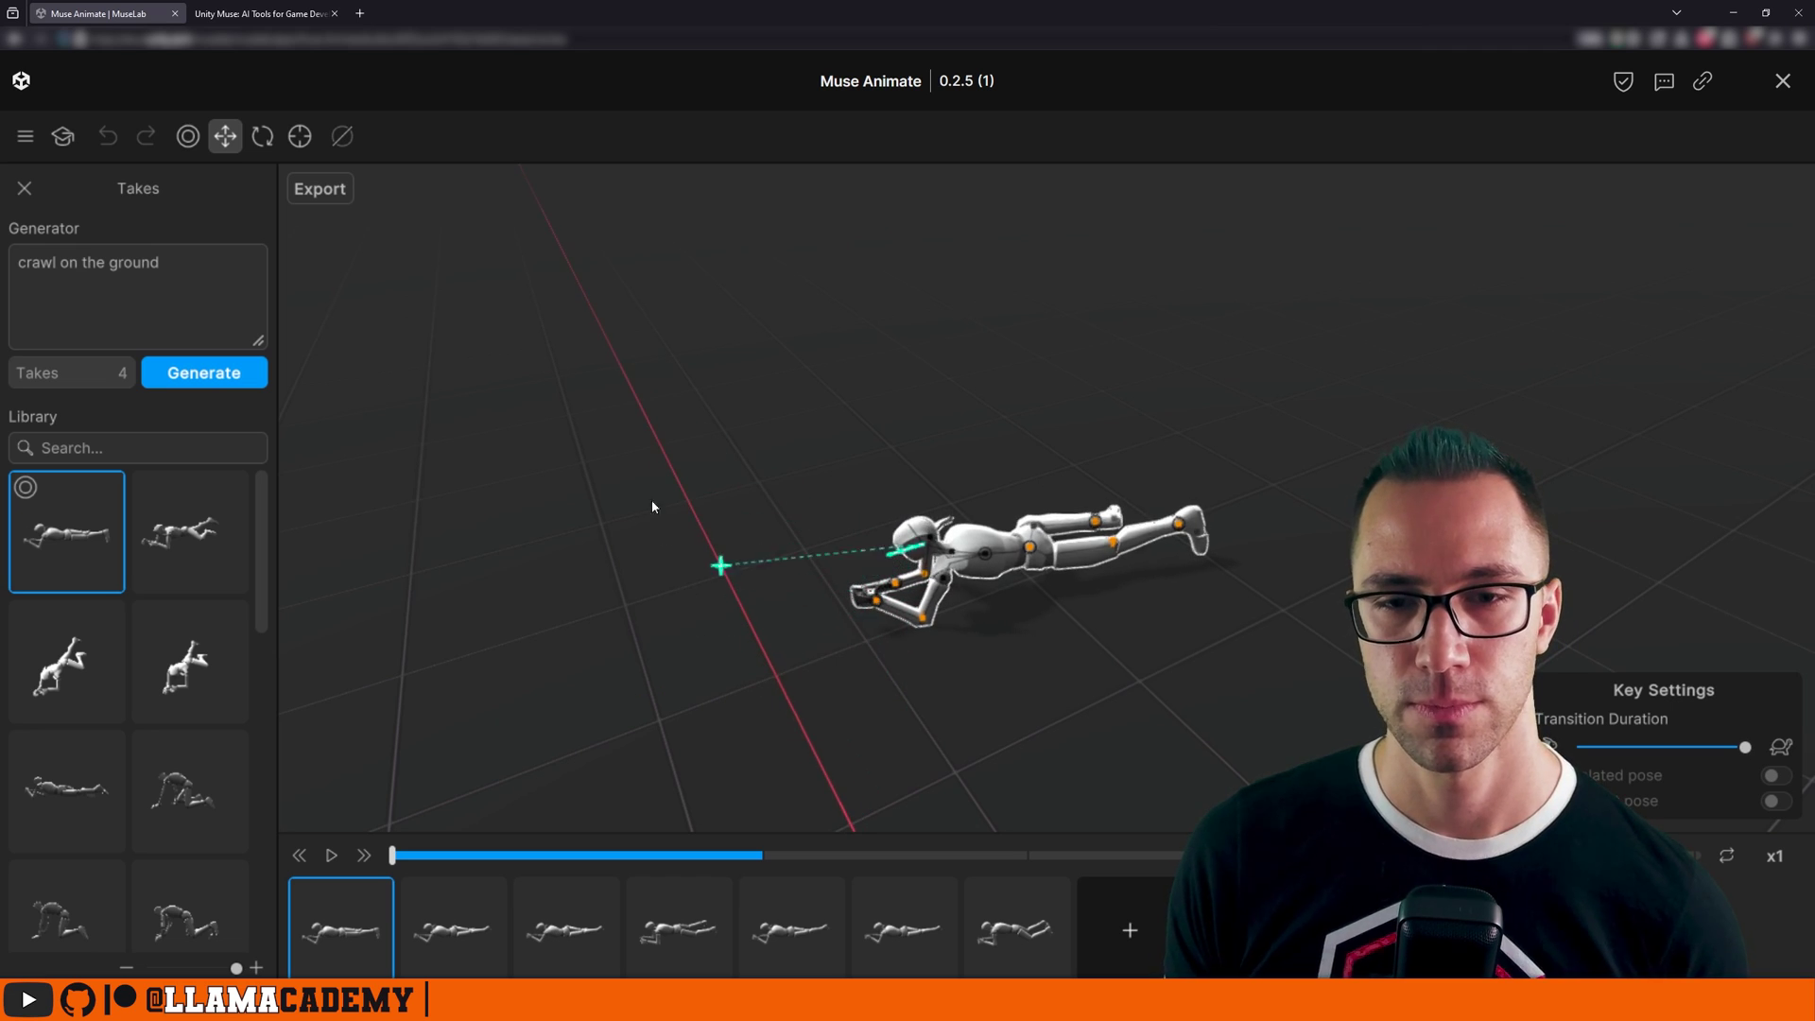
drag(587, 378, 680, 511)
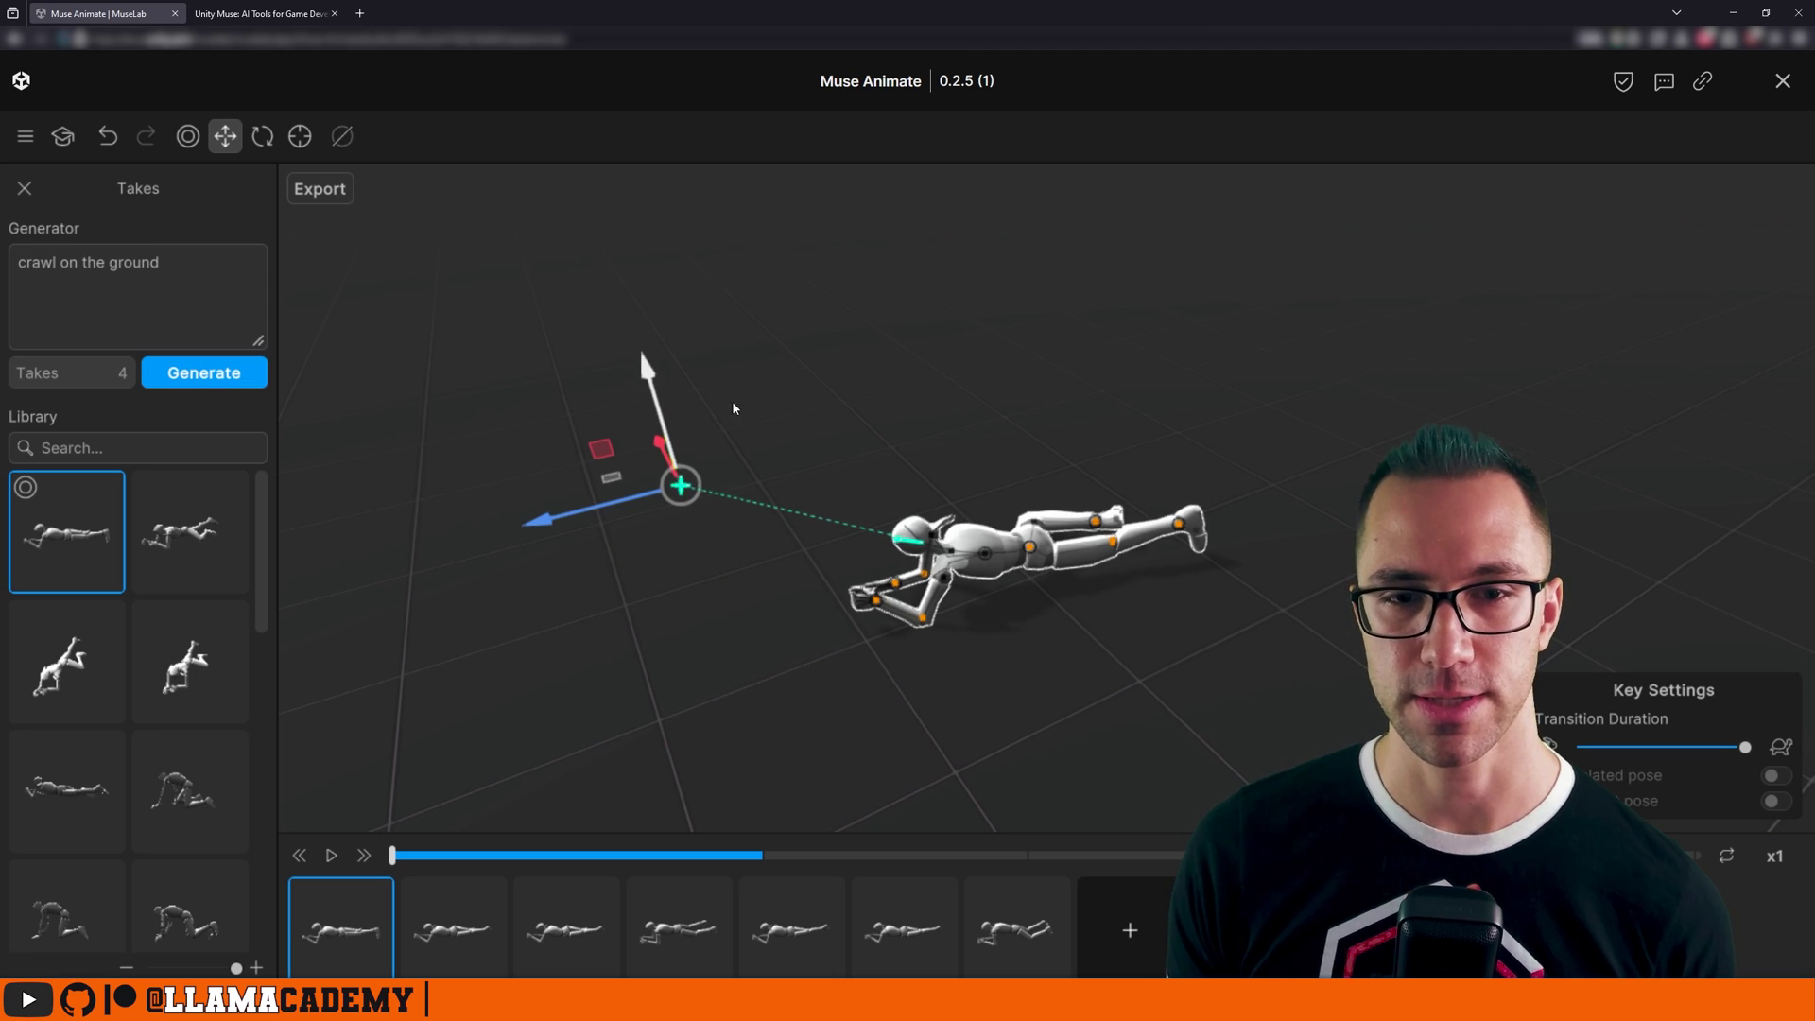
key(q)
drag(871, 485, 933, 393)
key(w)
drag(558, 674, 401, 712)
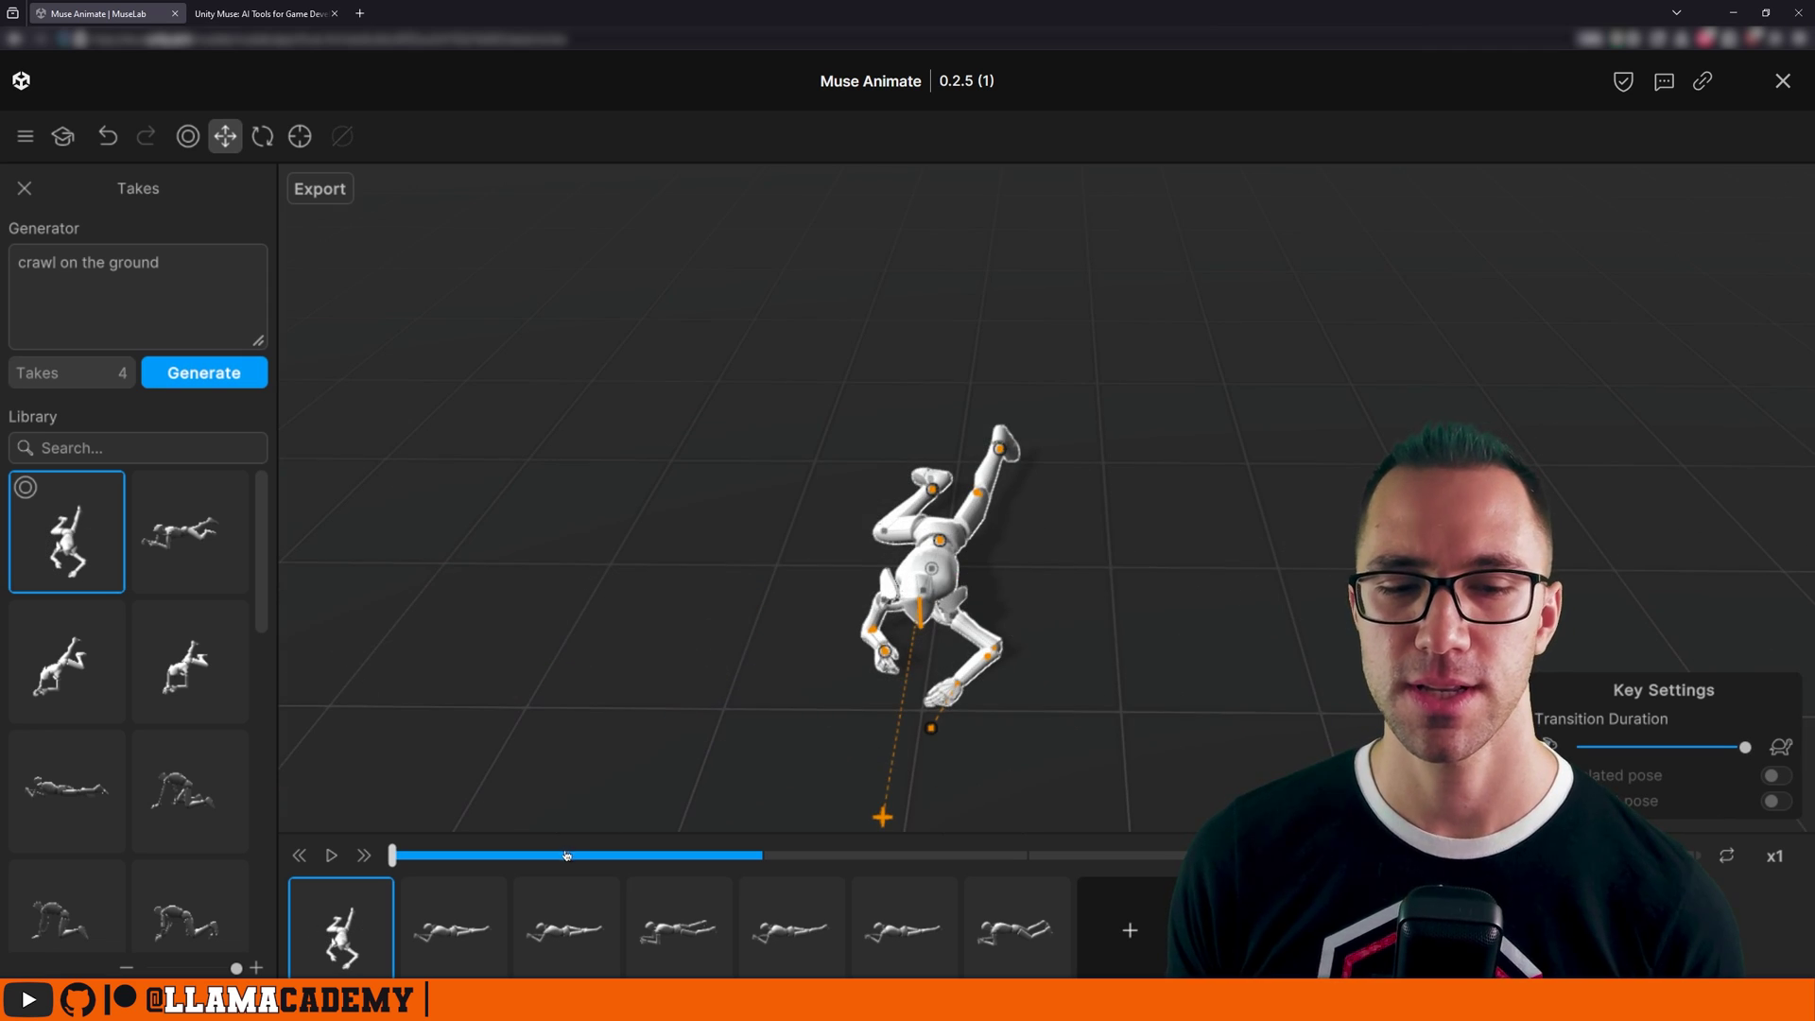
Scrub through the crawl timeline and open the second keyframe.
drag(395, 857, 756, 871)
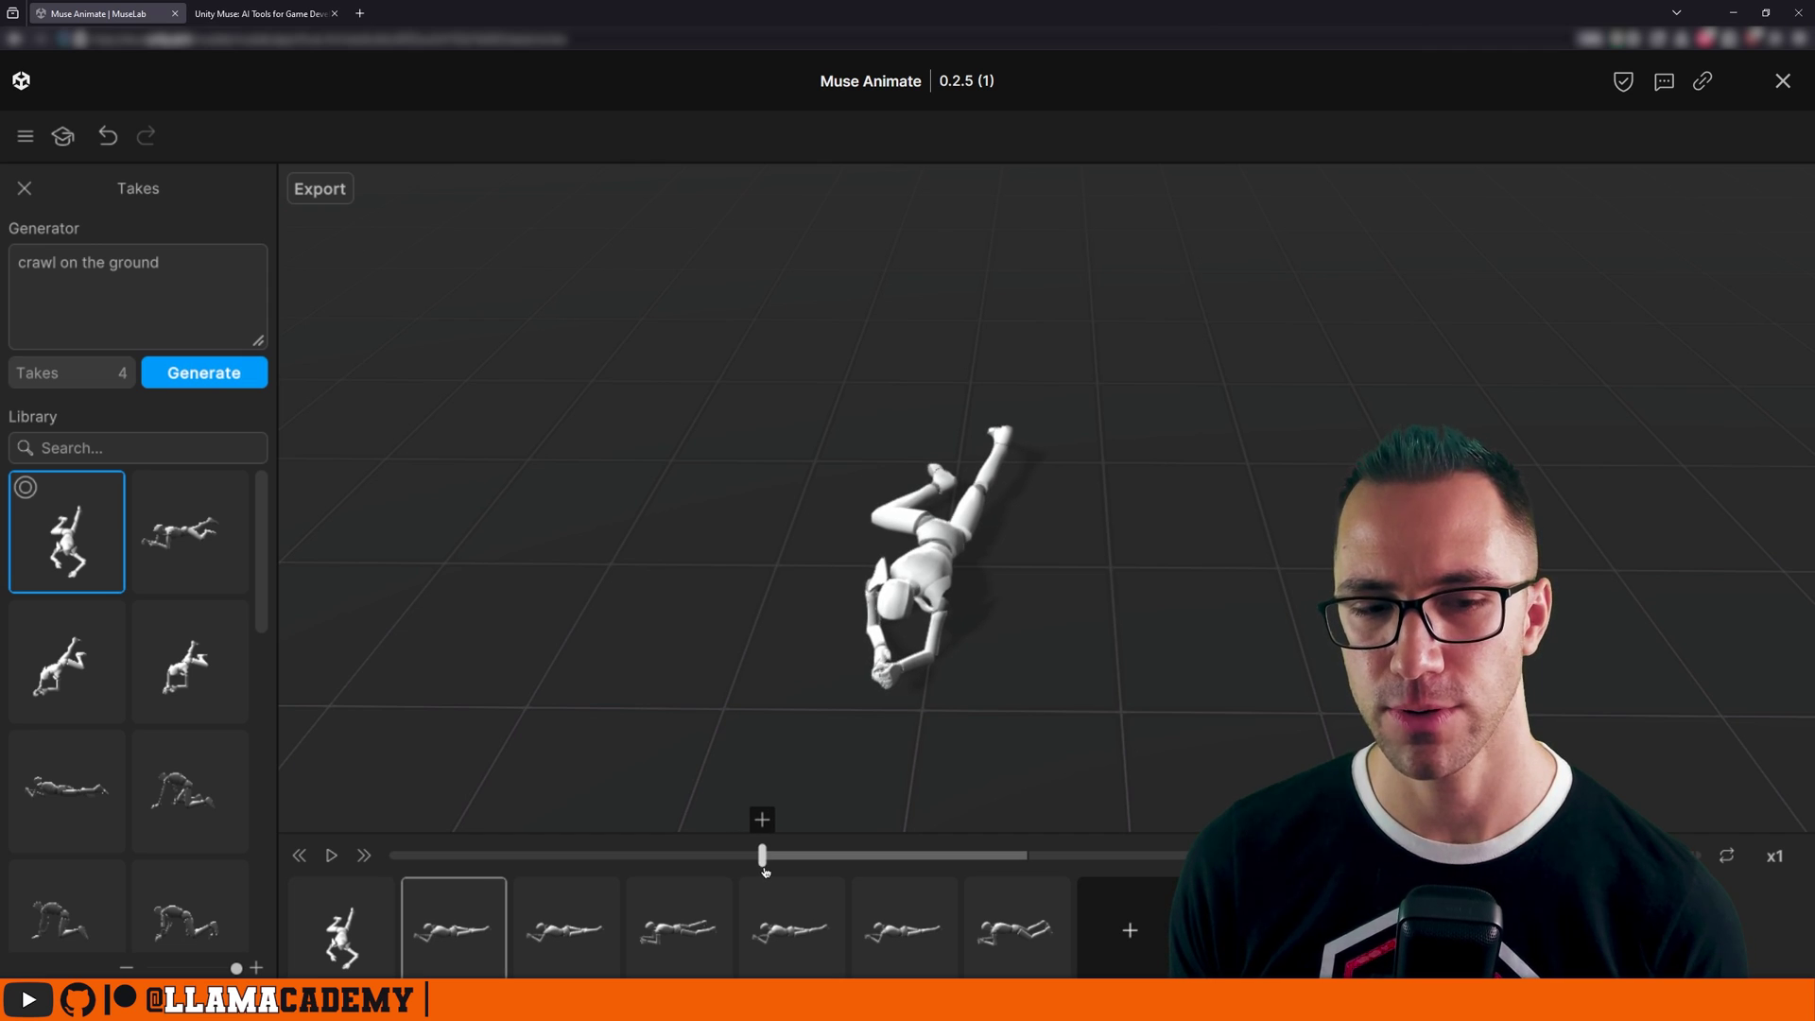
click(452, 953)
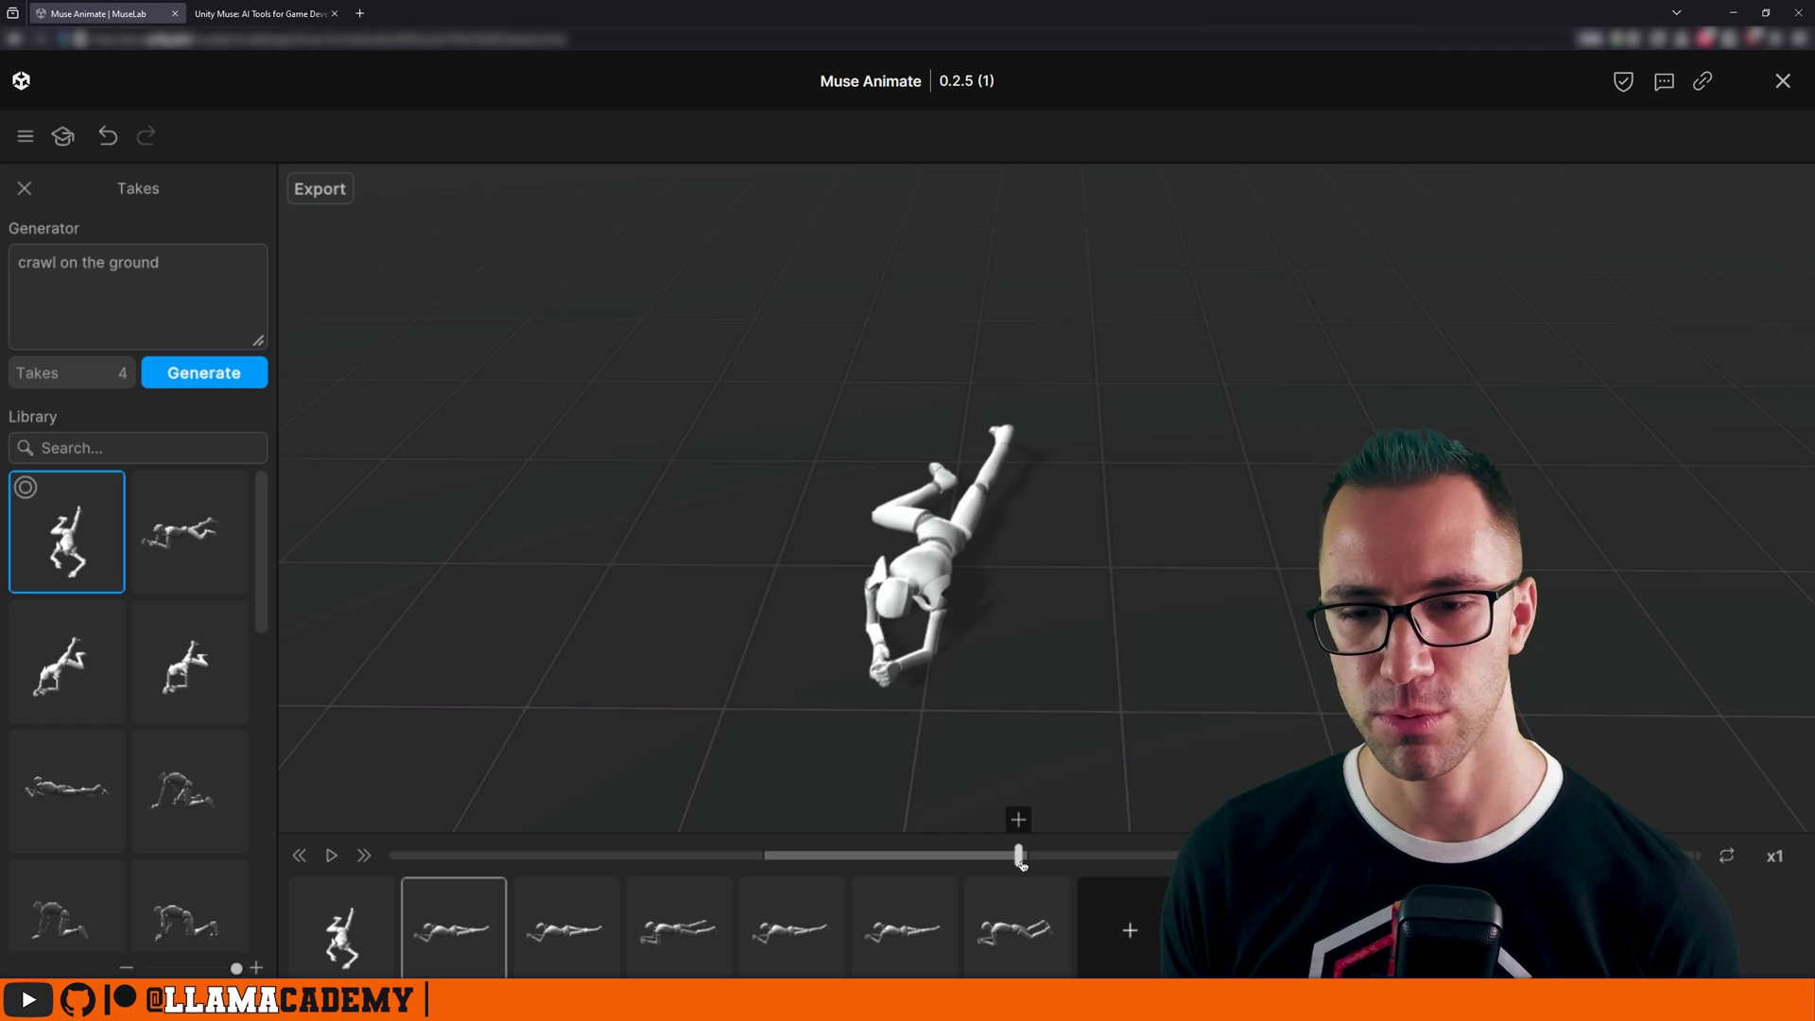
drag(1037, 856, 1094, 882)
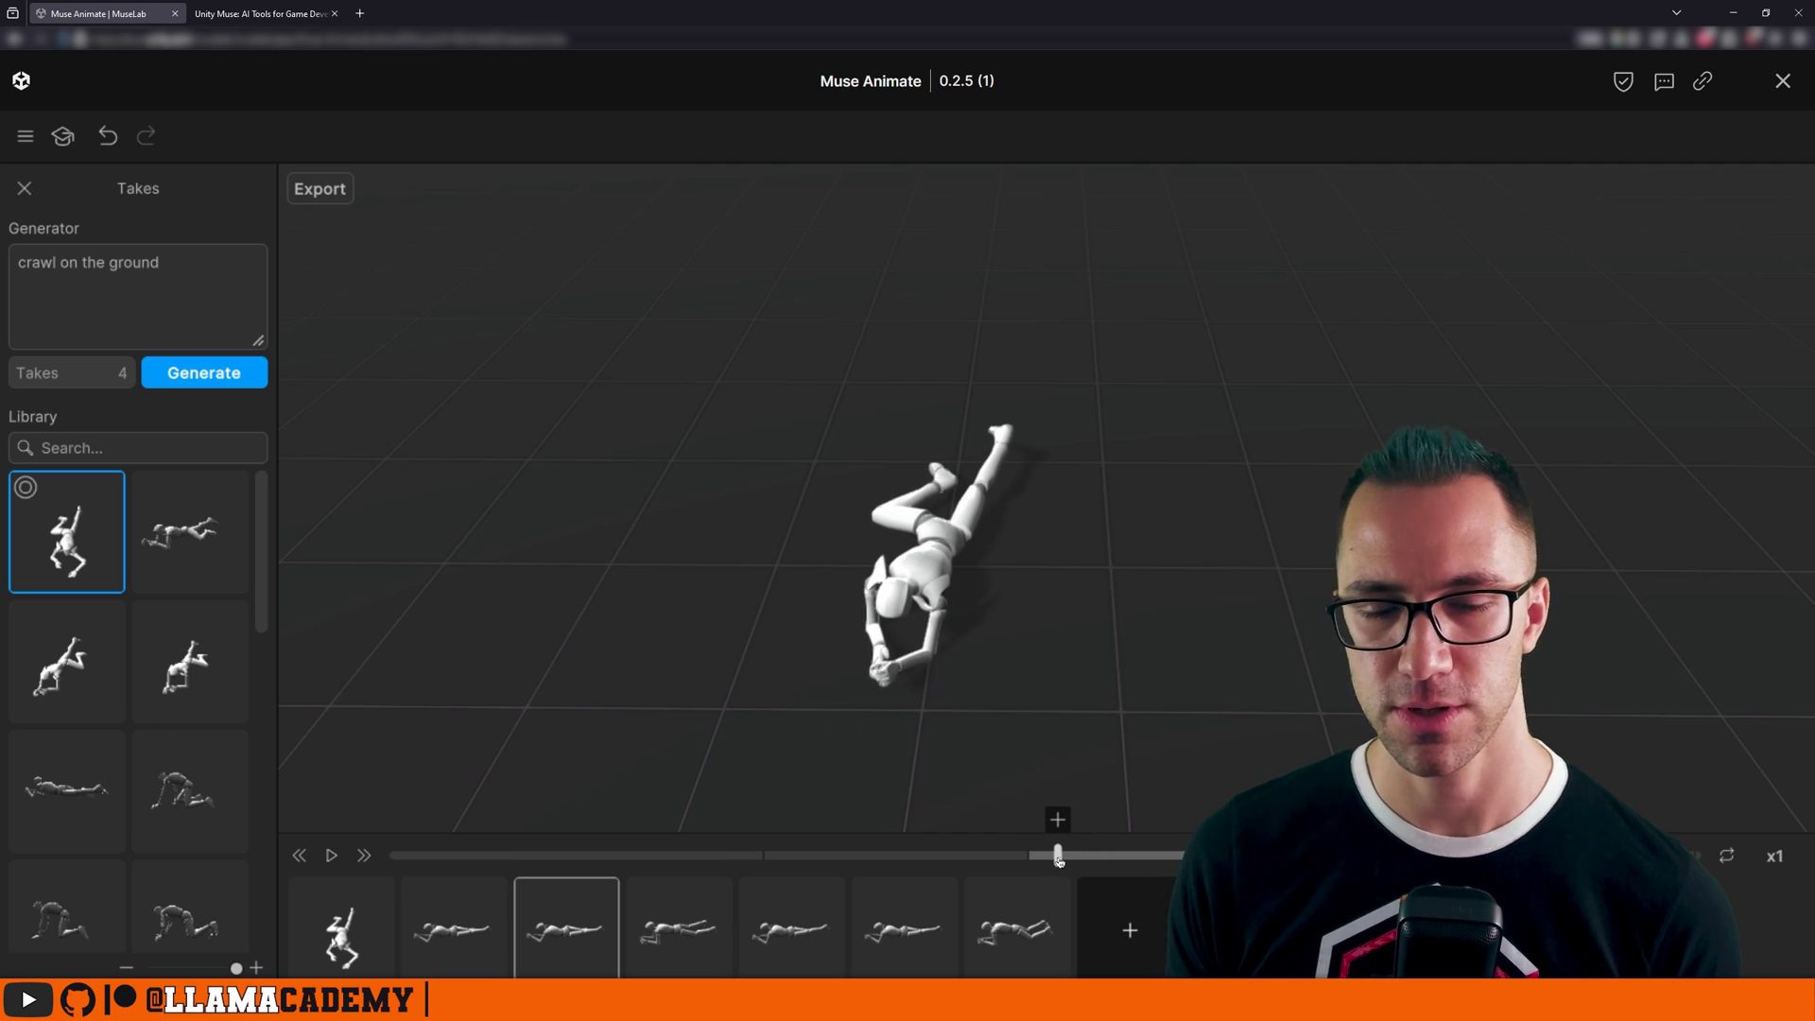
Prop the figure up on its arms in the fourth keyframe, then bring back the Takes panel.
click(1027, 818)
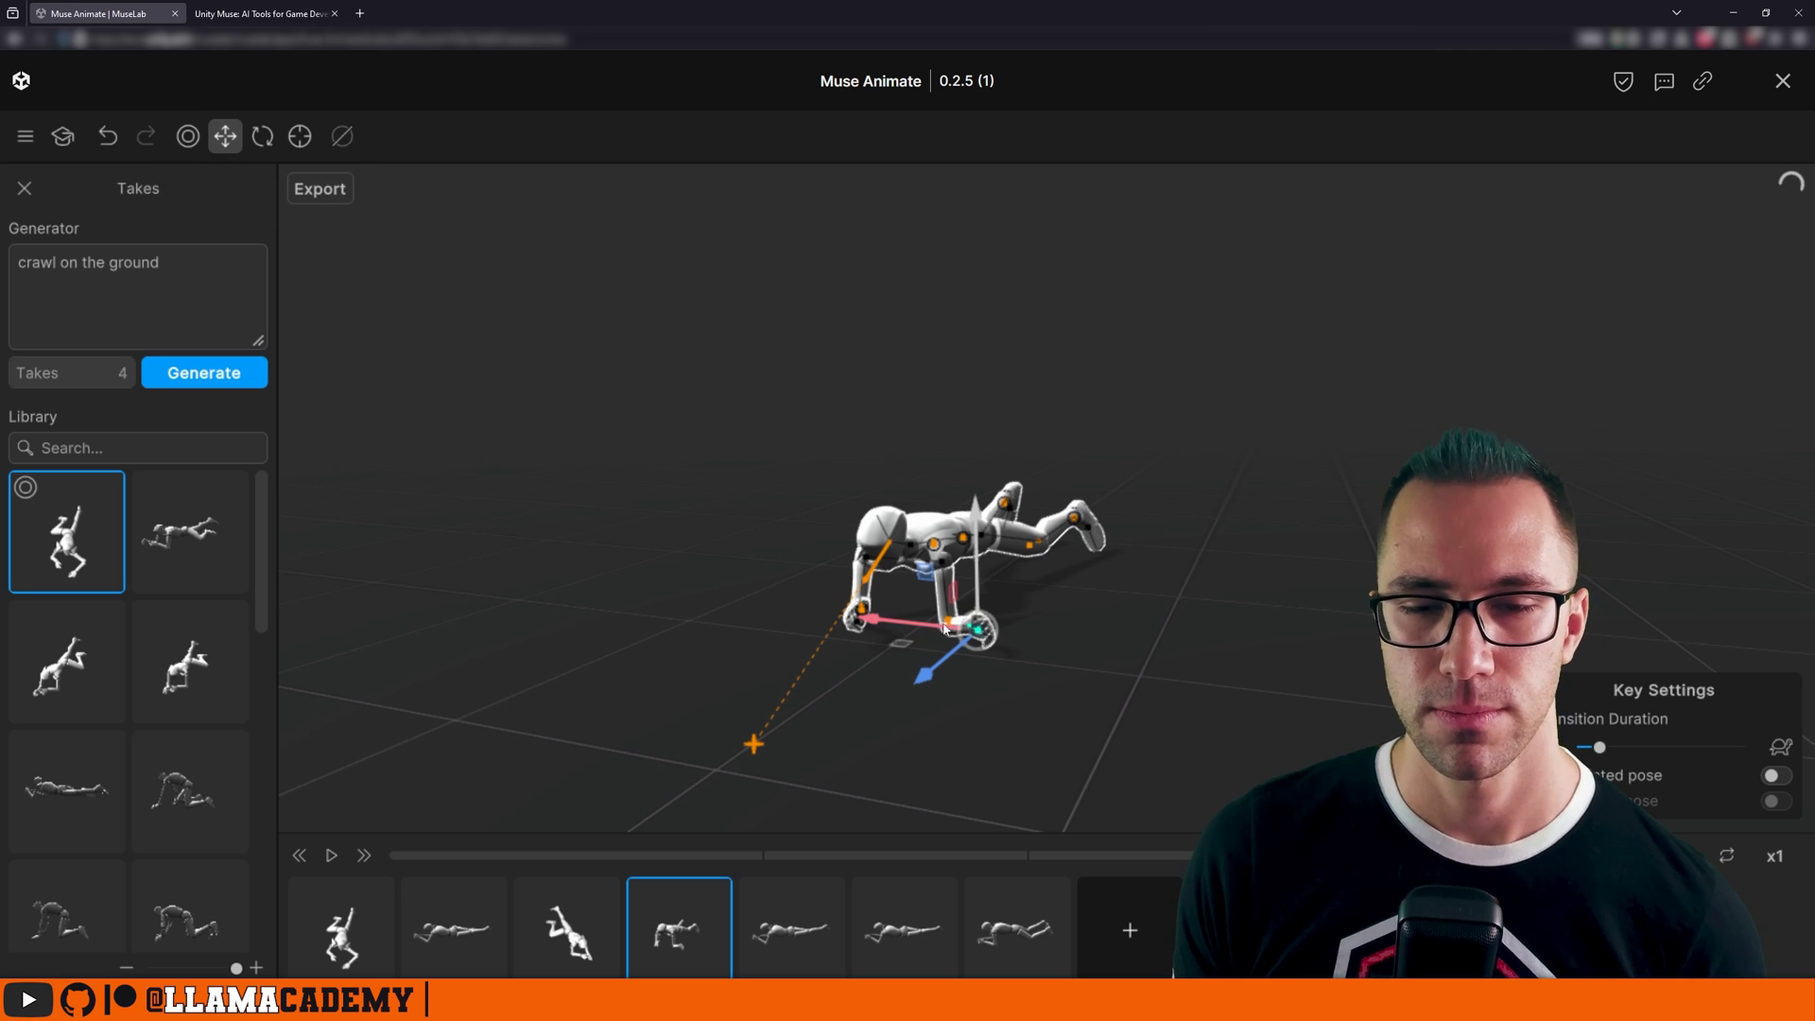
drag(1038, 627, 840, 640)
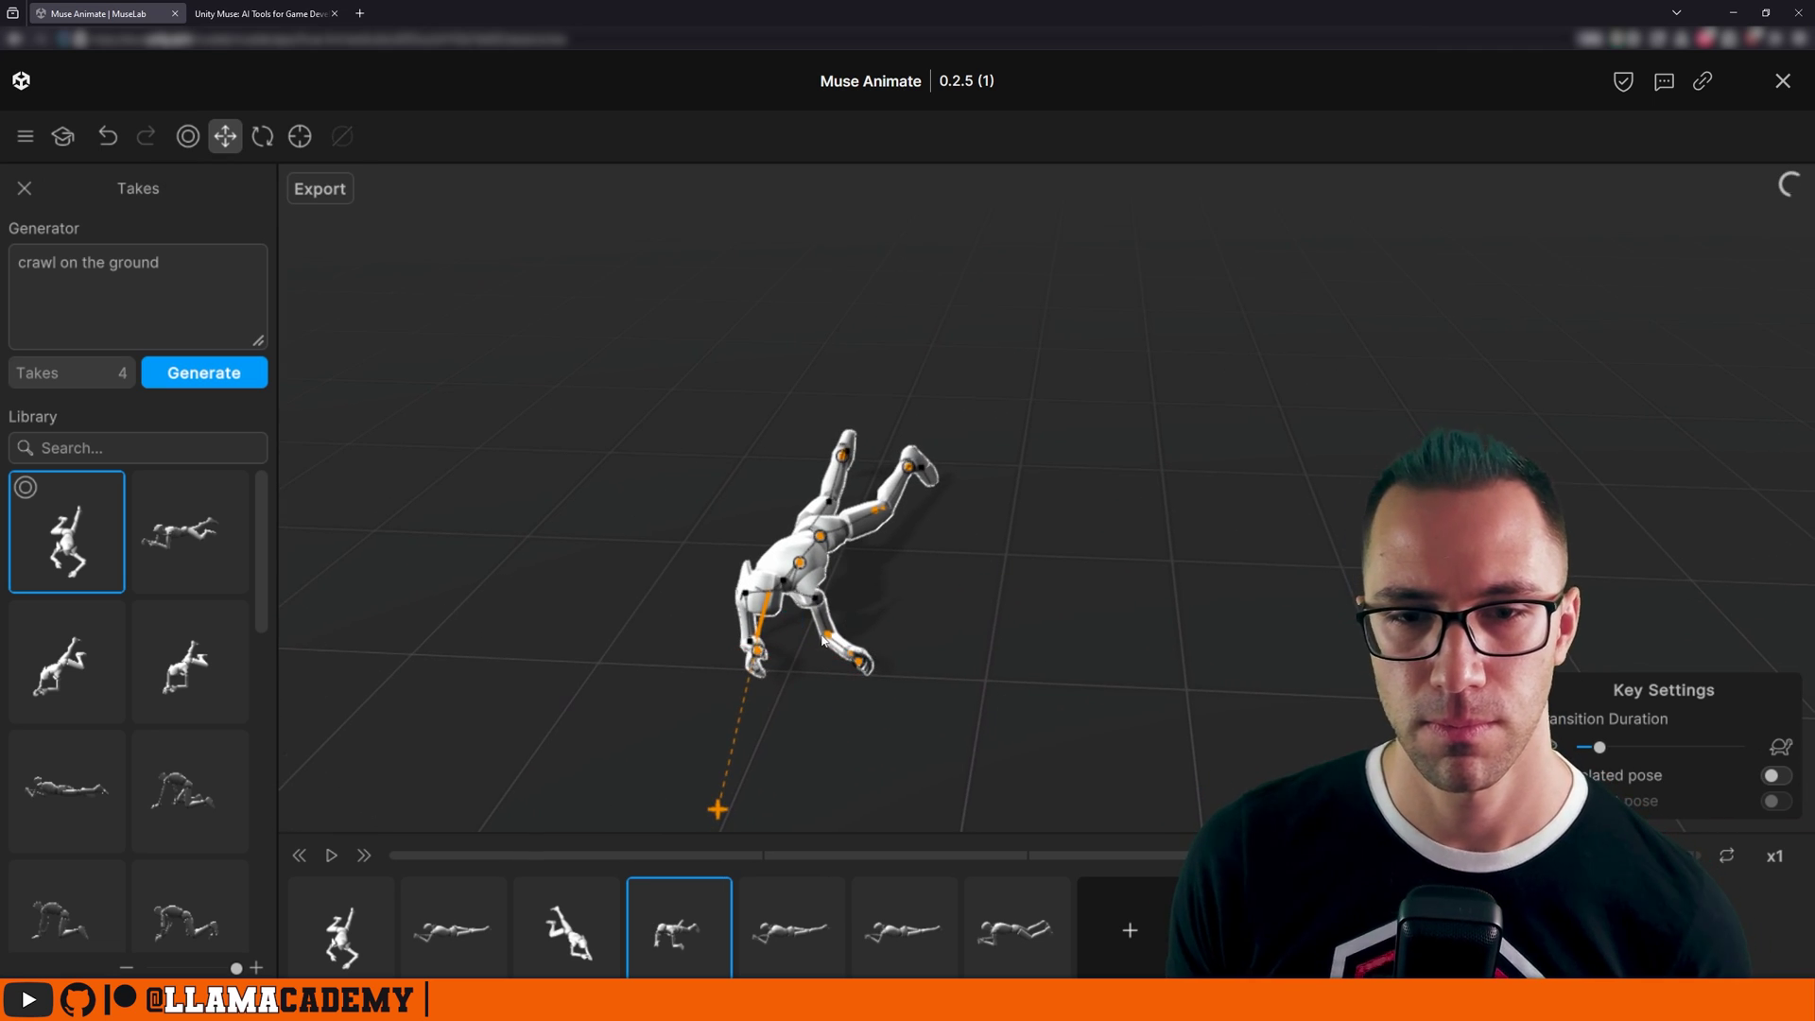
drag(726, 635, 886, 628)
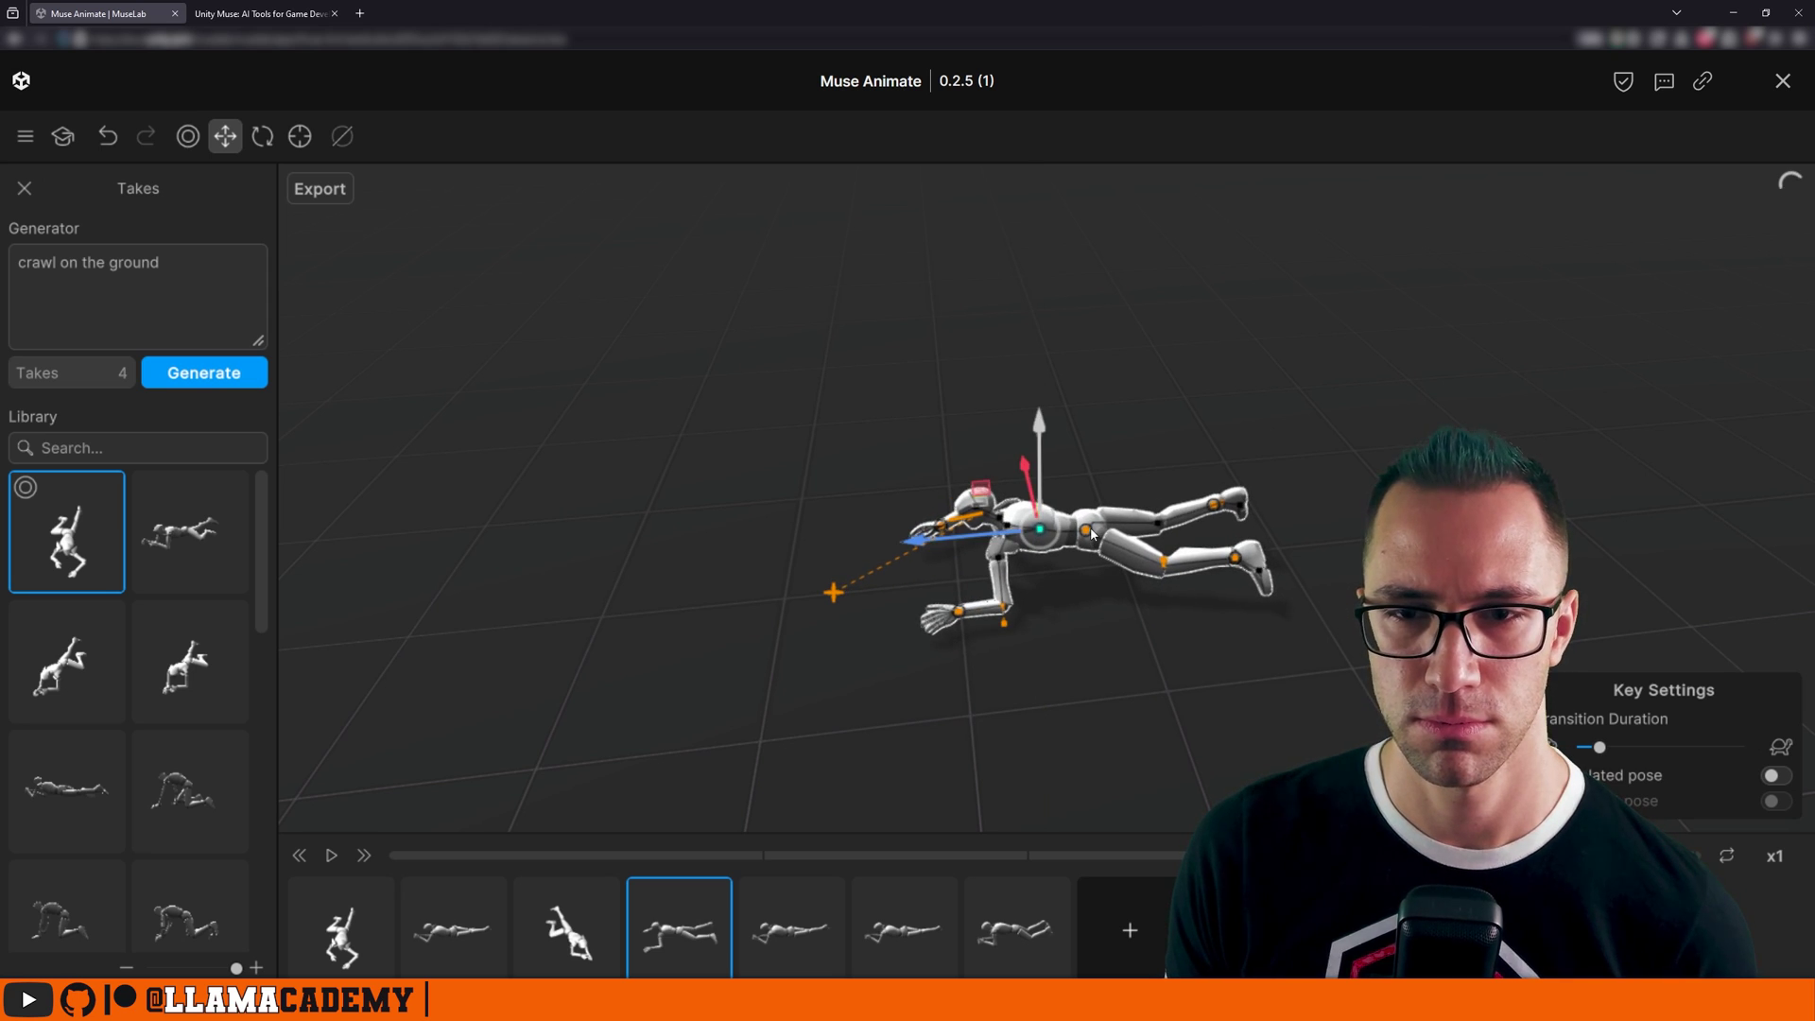
drag(1090, 437, 932, 424)
click(24, 188)
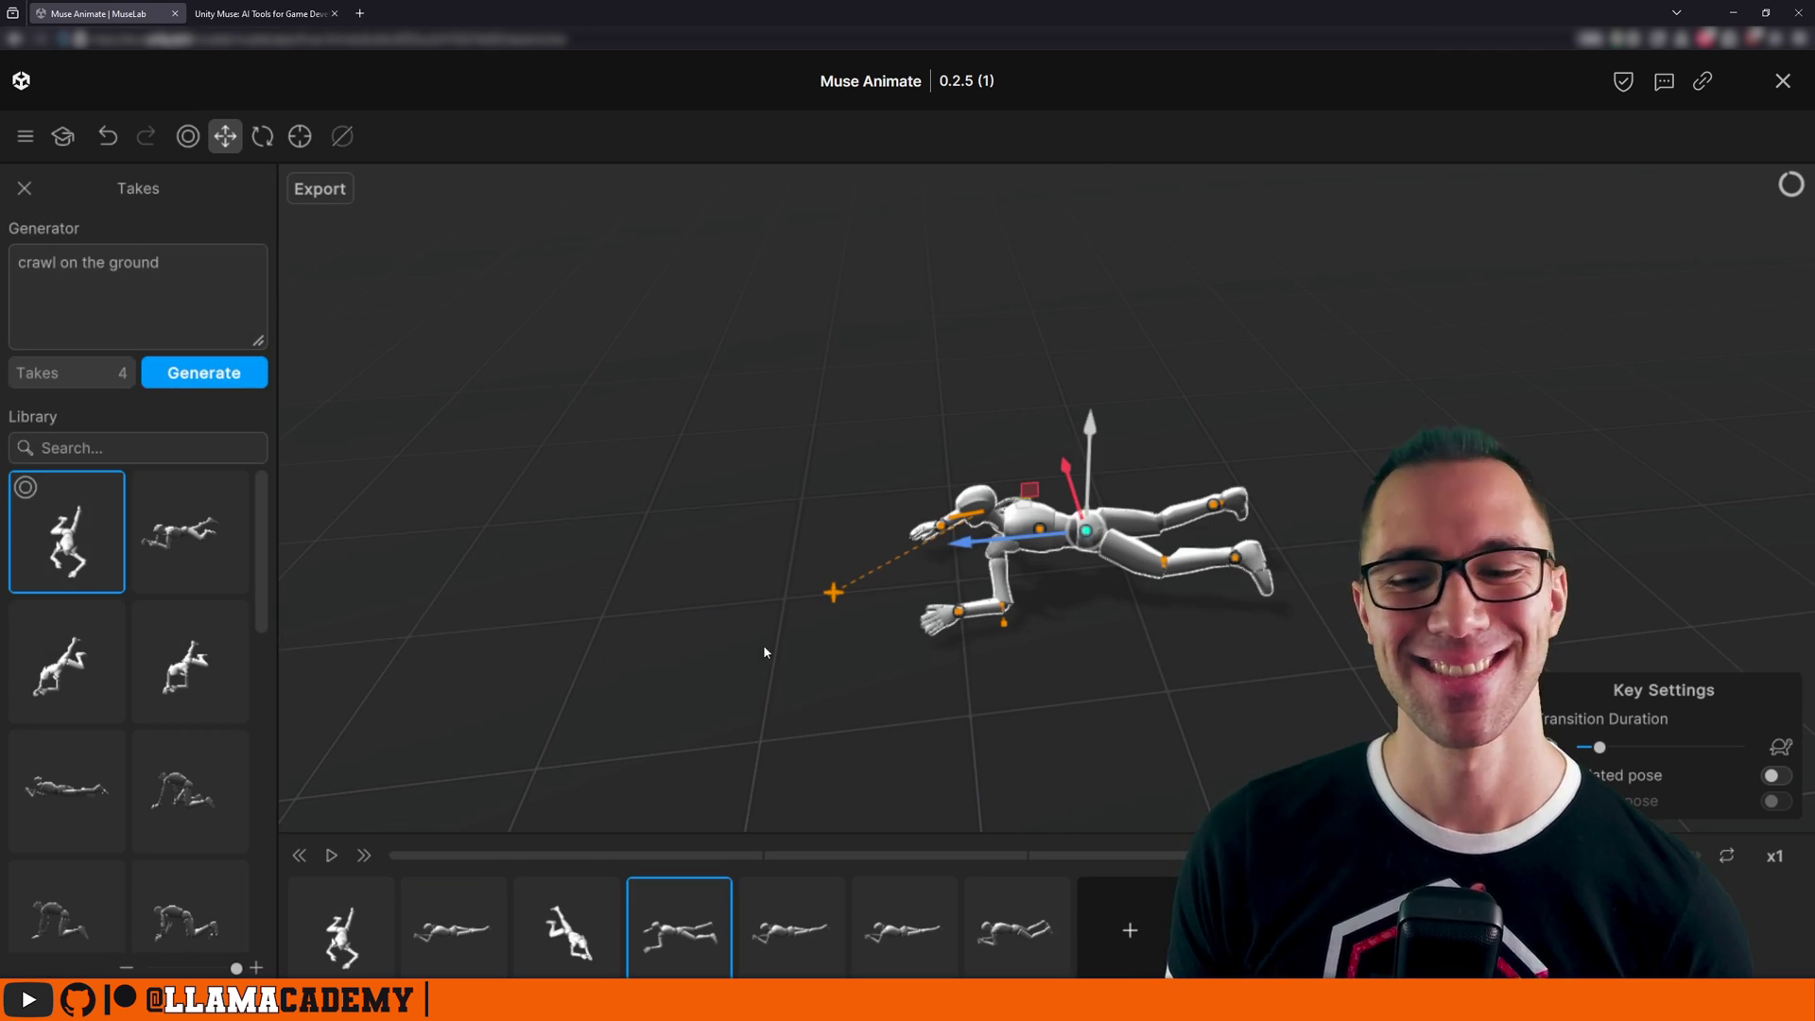
Preview the second crawl take, then generate one 'look around' take with Takes at 1.
click(183, 526)
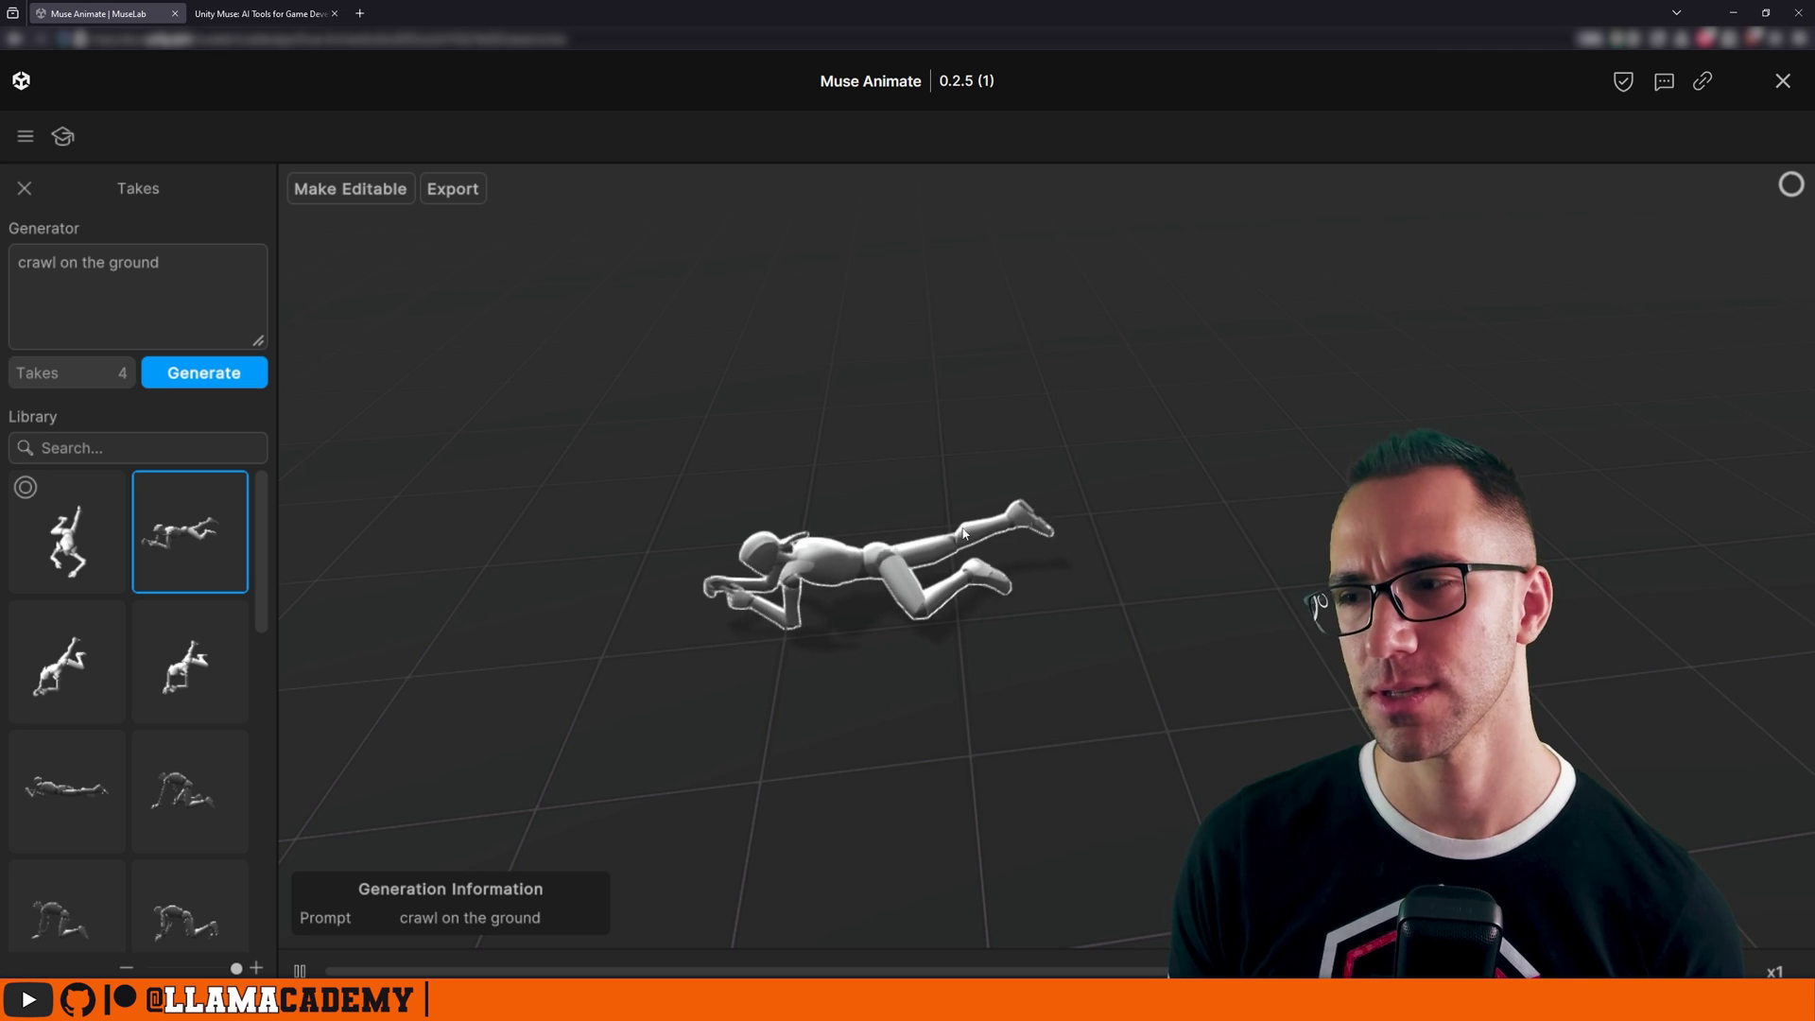
triple_click(236, 279)
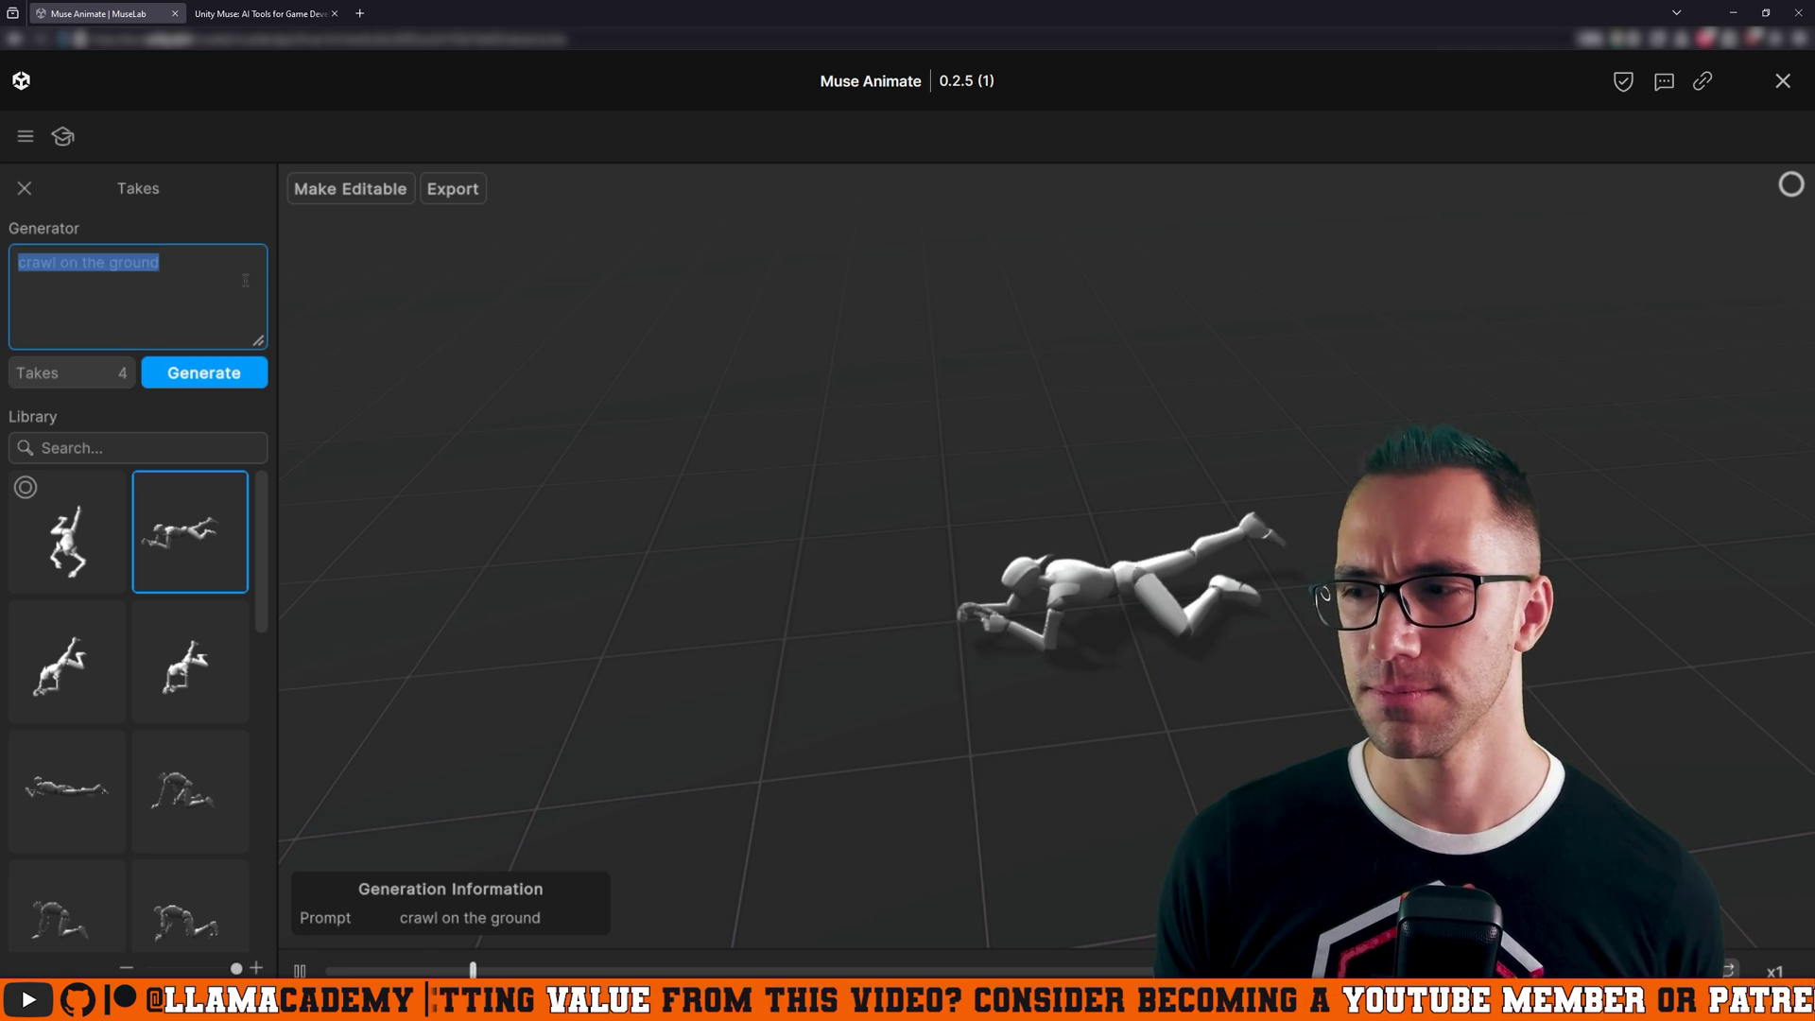
key(BackSpace)
text(look around)
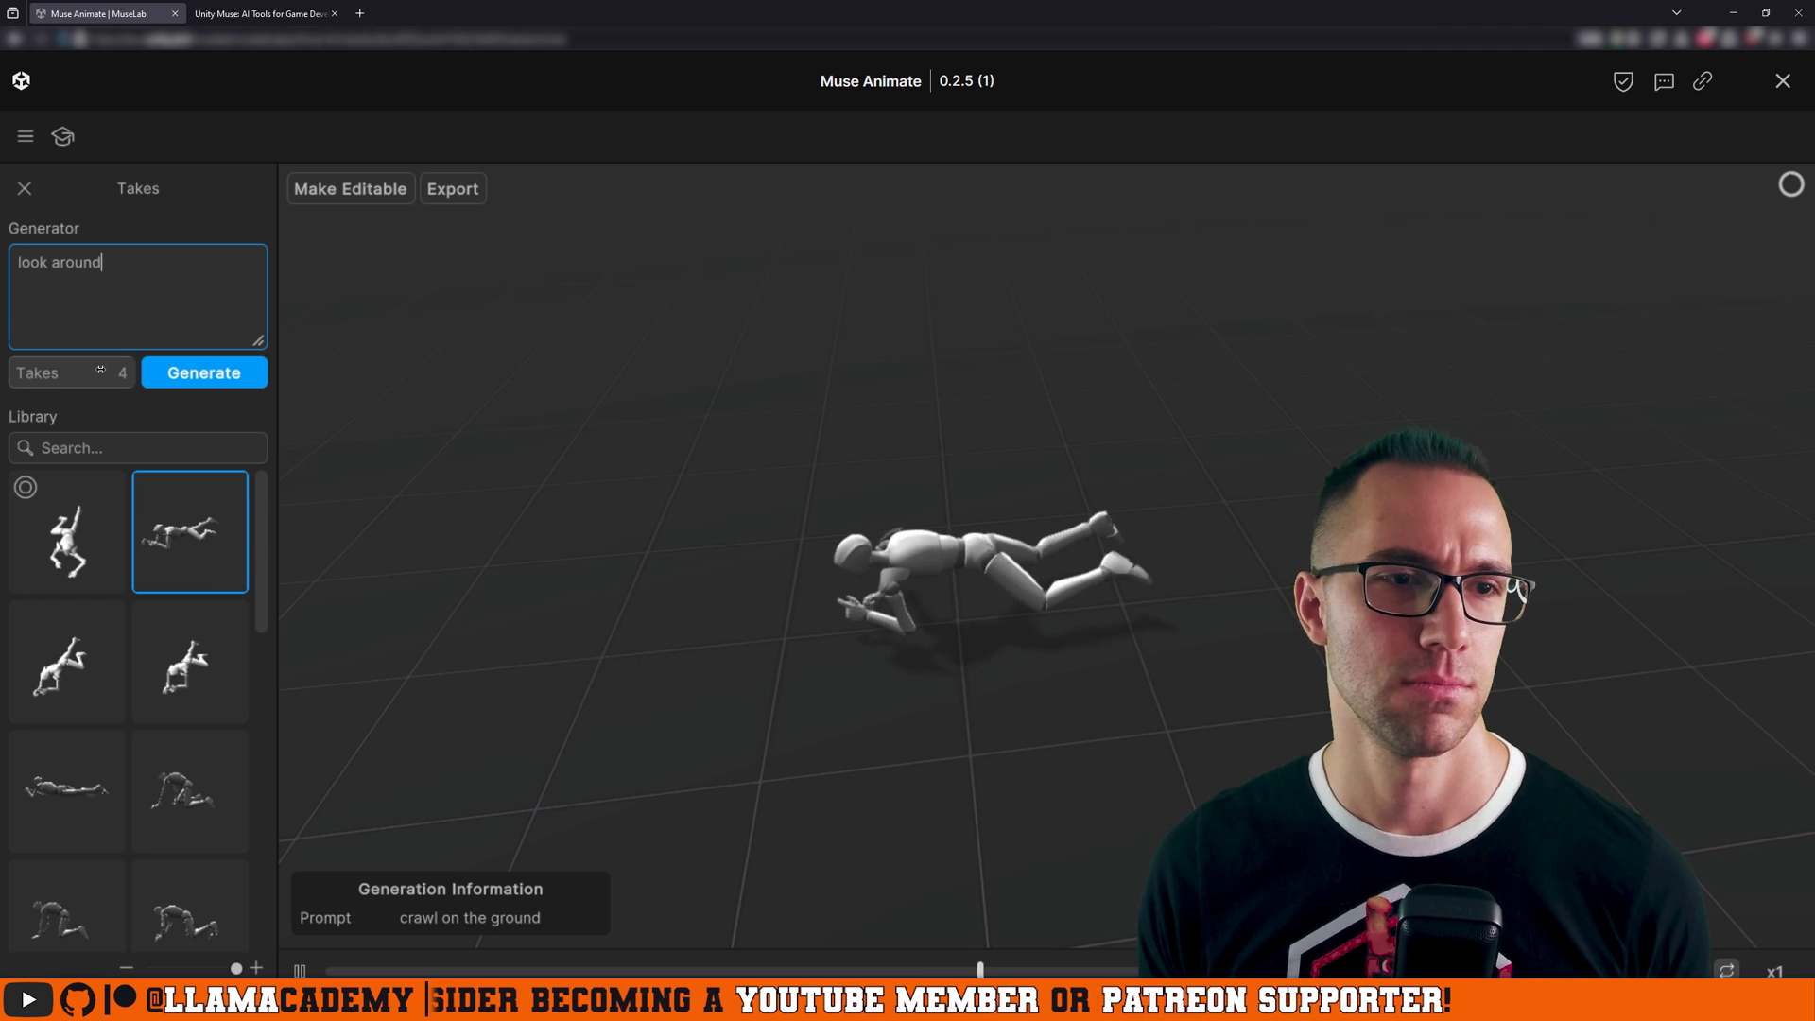
drag(100, 370, 66, 371)
click(204, 372)
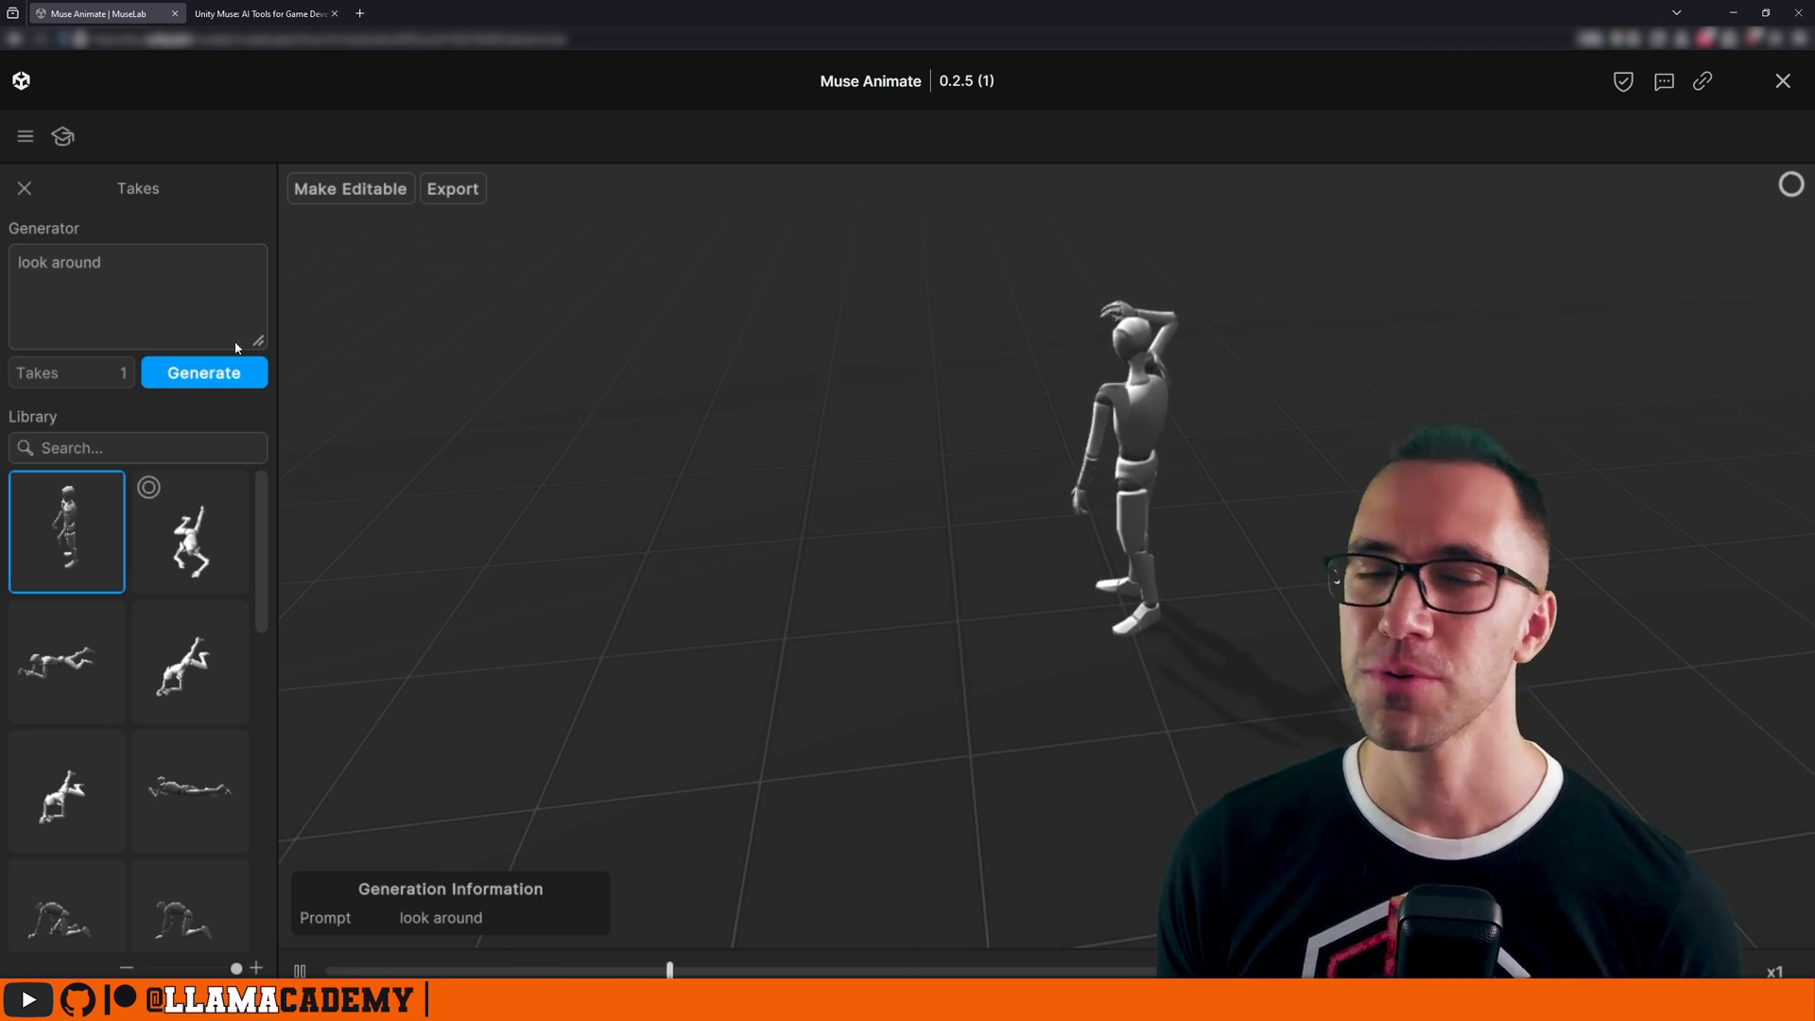
drag(52, 262, 161, 297)
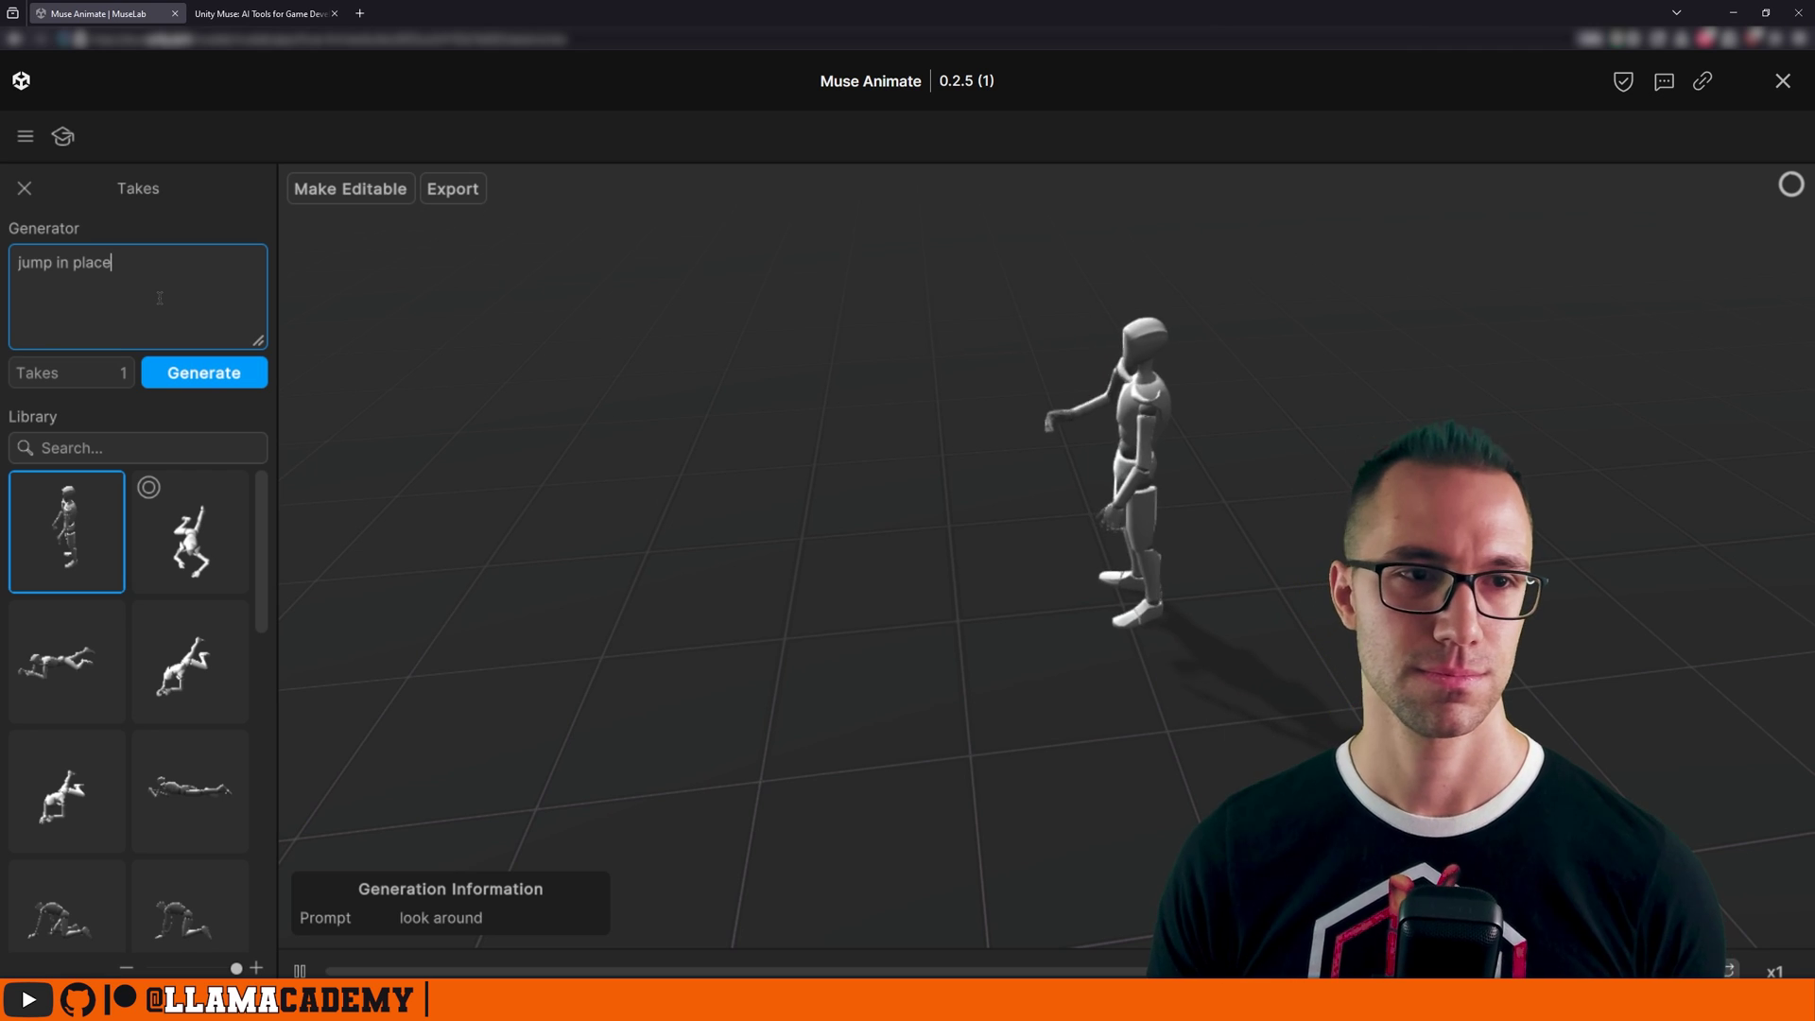
Generate and preview a 'jump in place' take, then generate four more with Takes at 4.
click(223, 374)
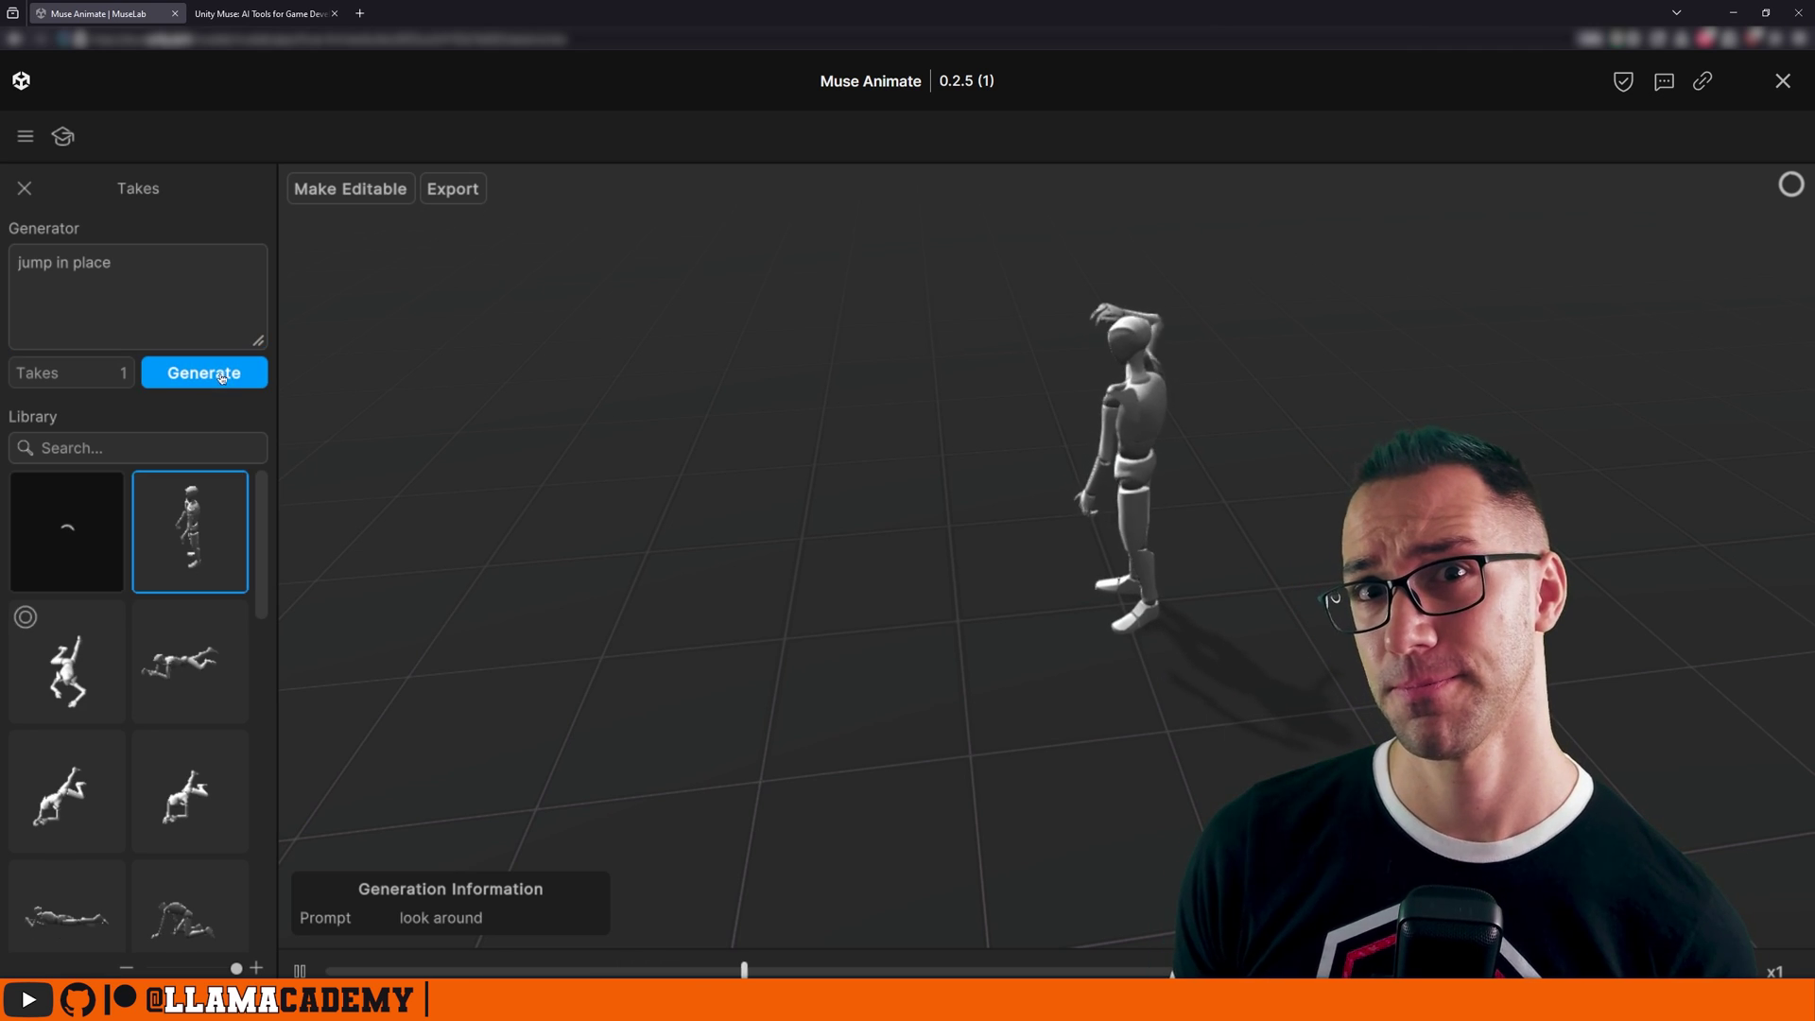
click(70, 497)
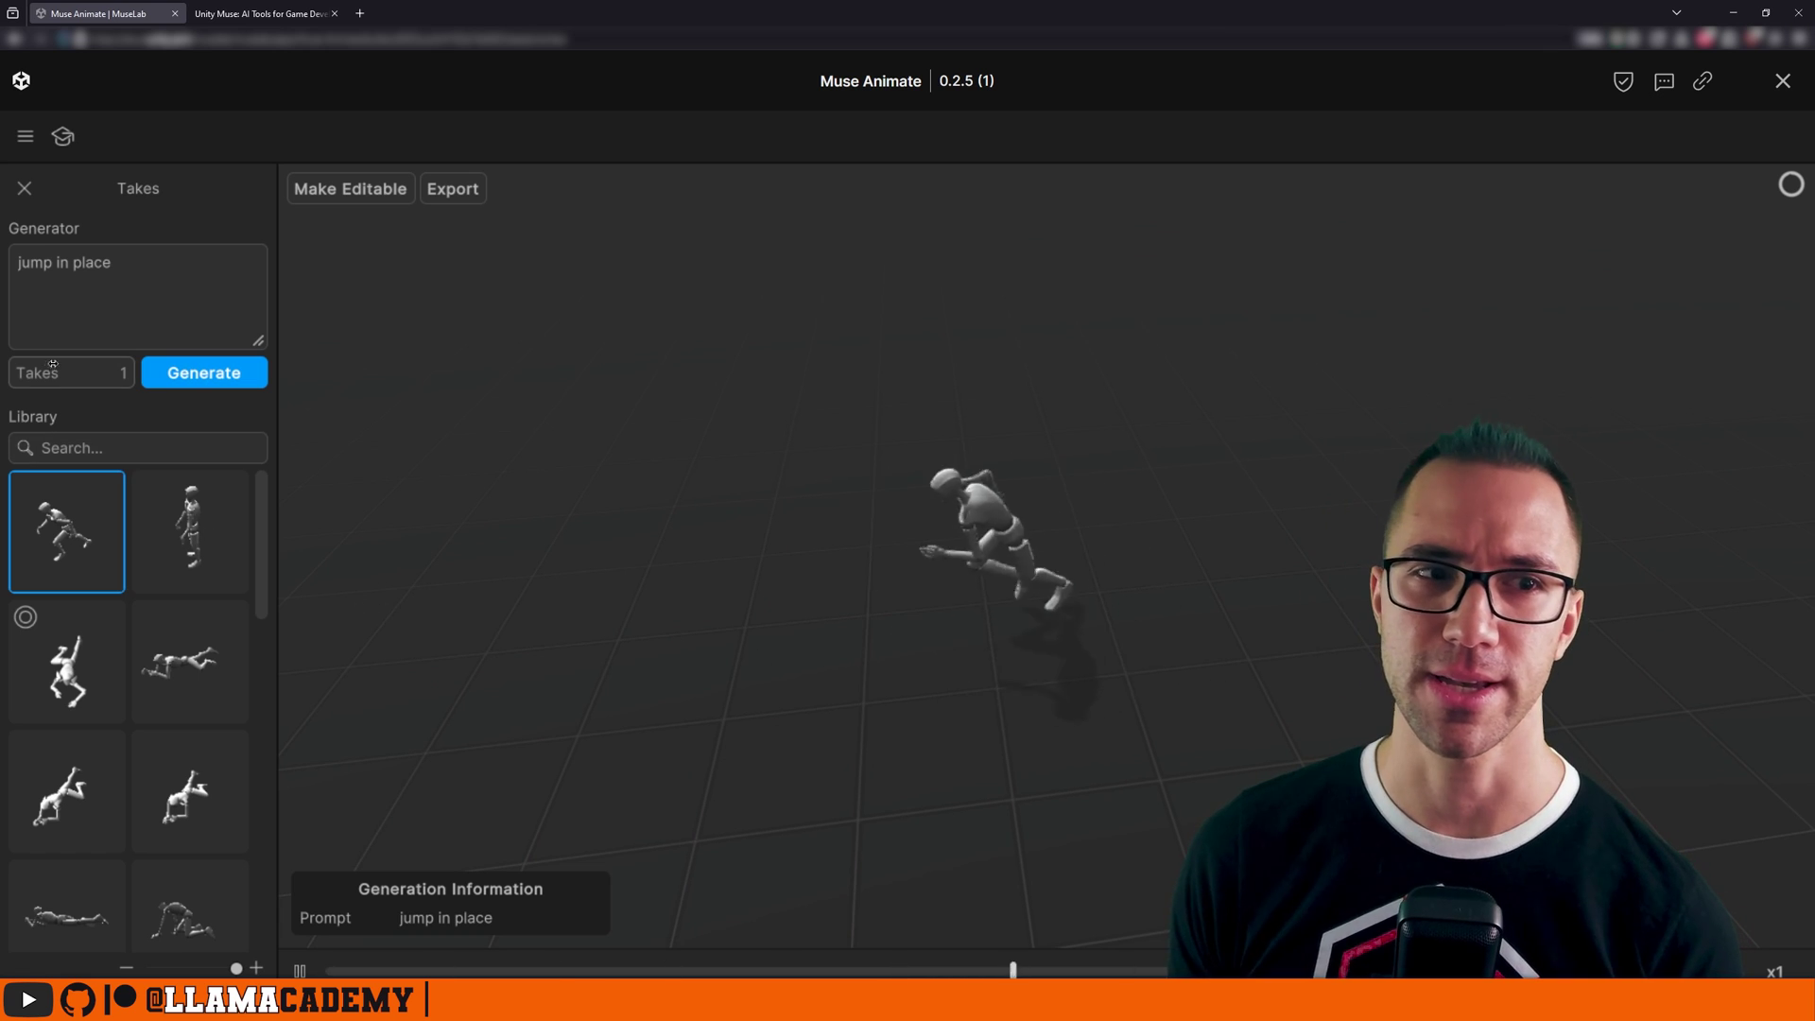
drag(38, 372, 104, 373)
click(203, 373)
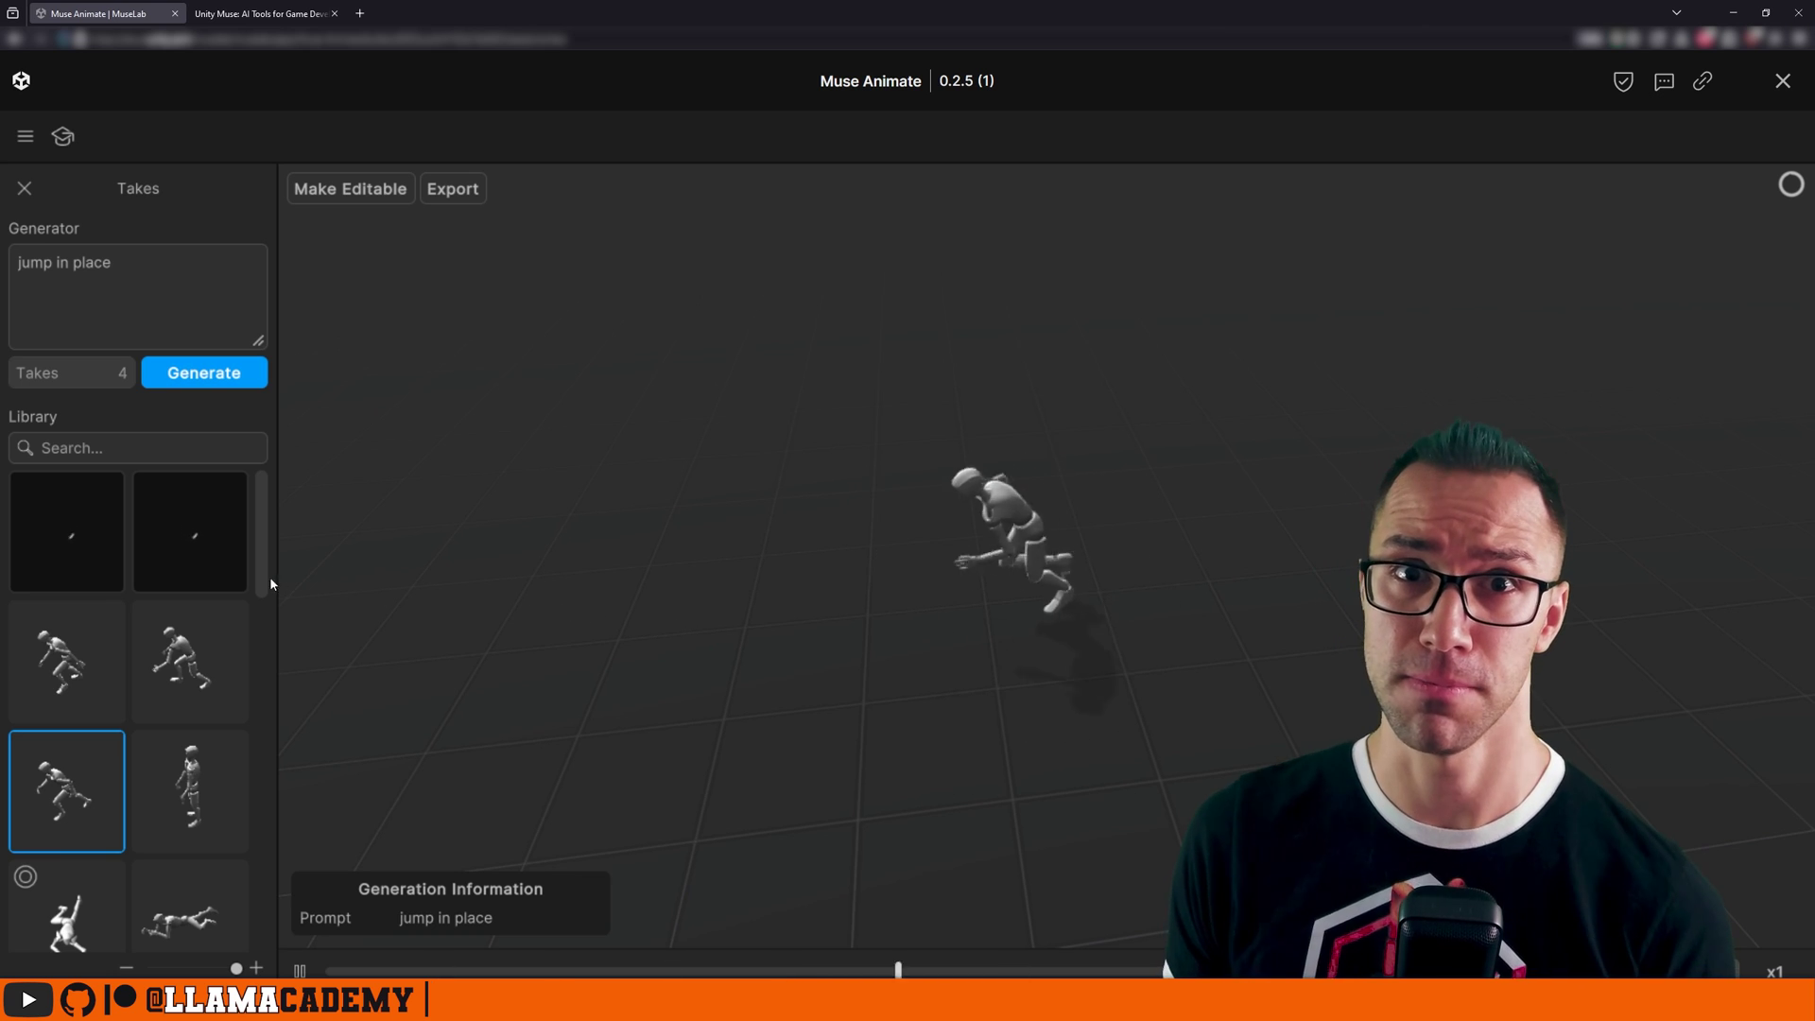
Preview four of the new 'jump in place' takes in the Library.
click(196, 670)
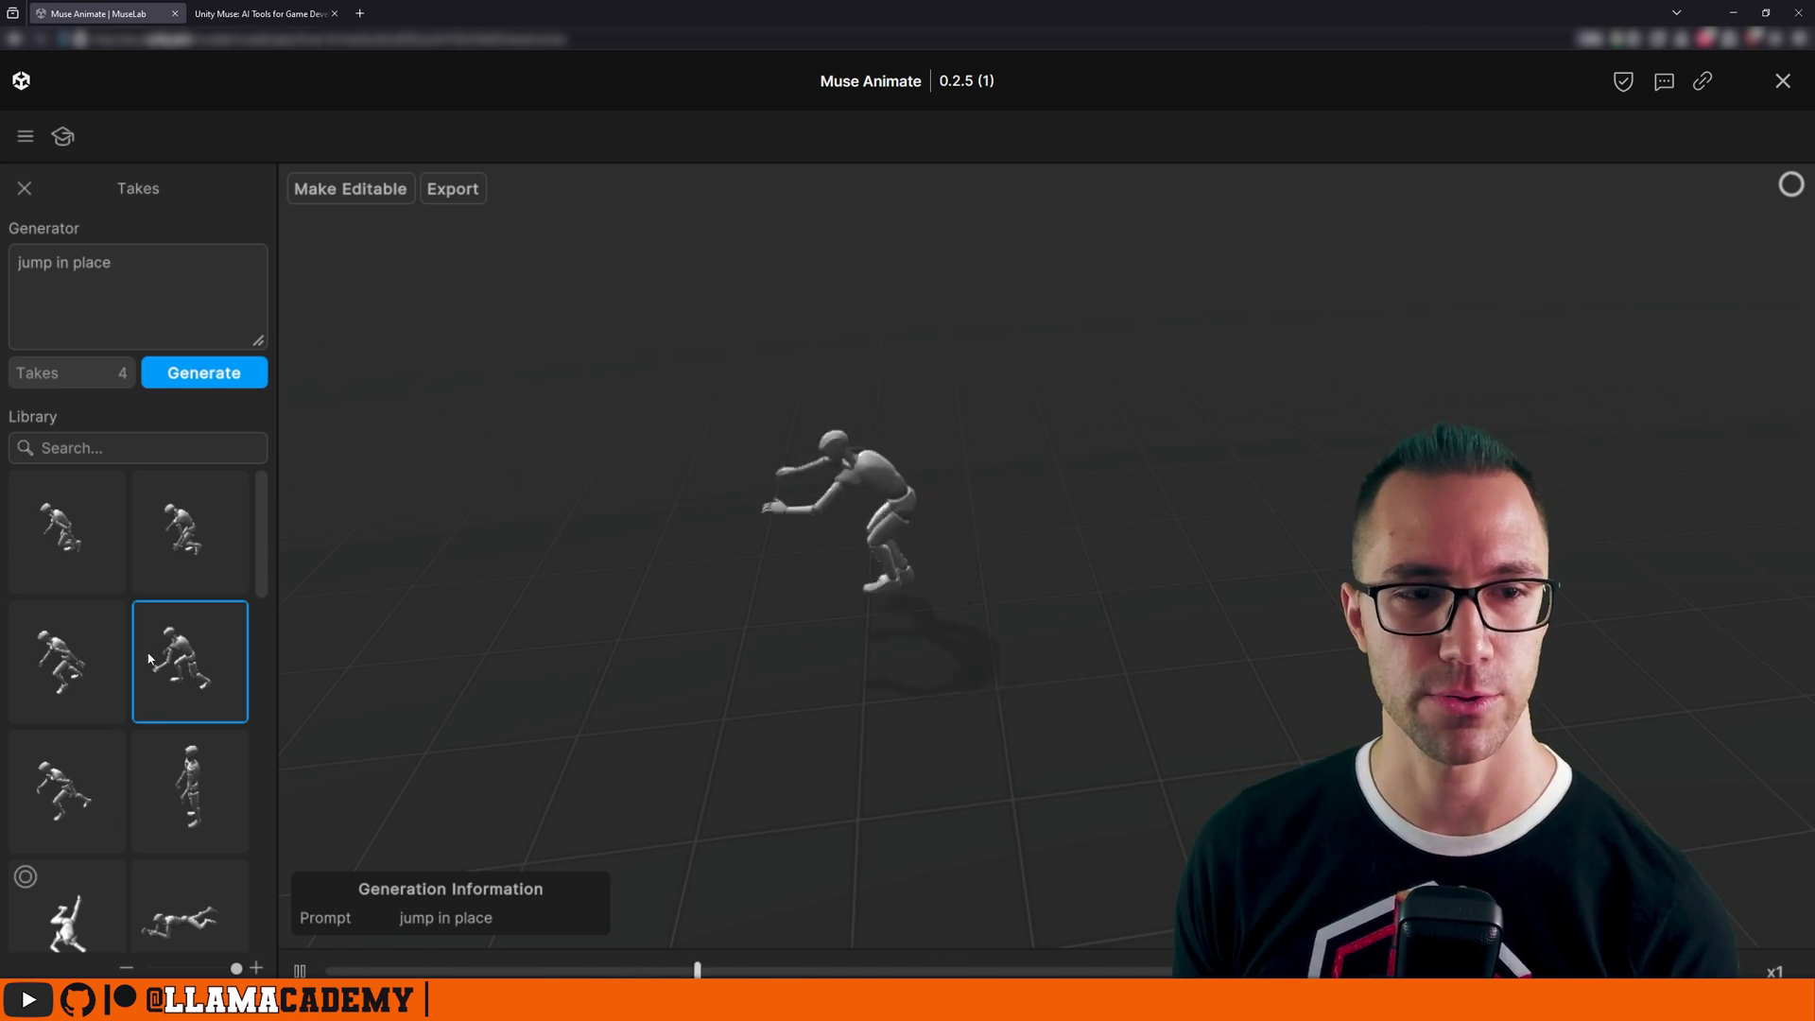
click(70, 665)
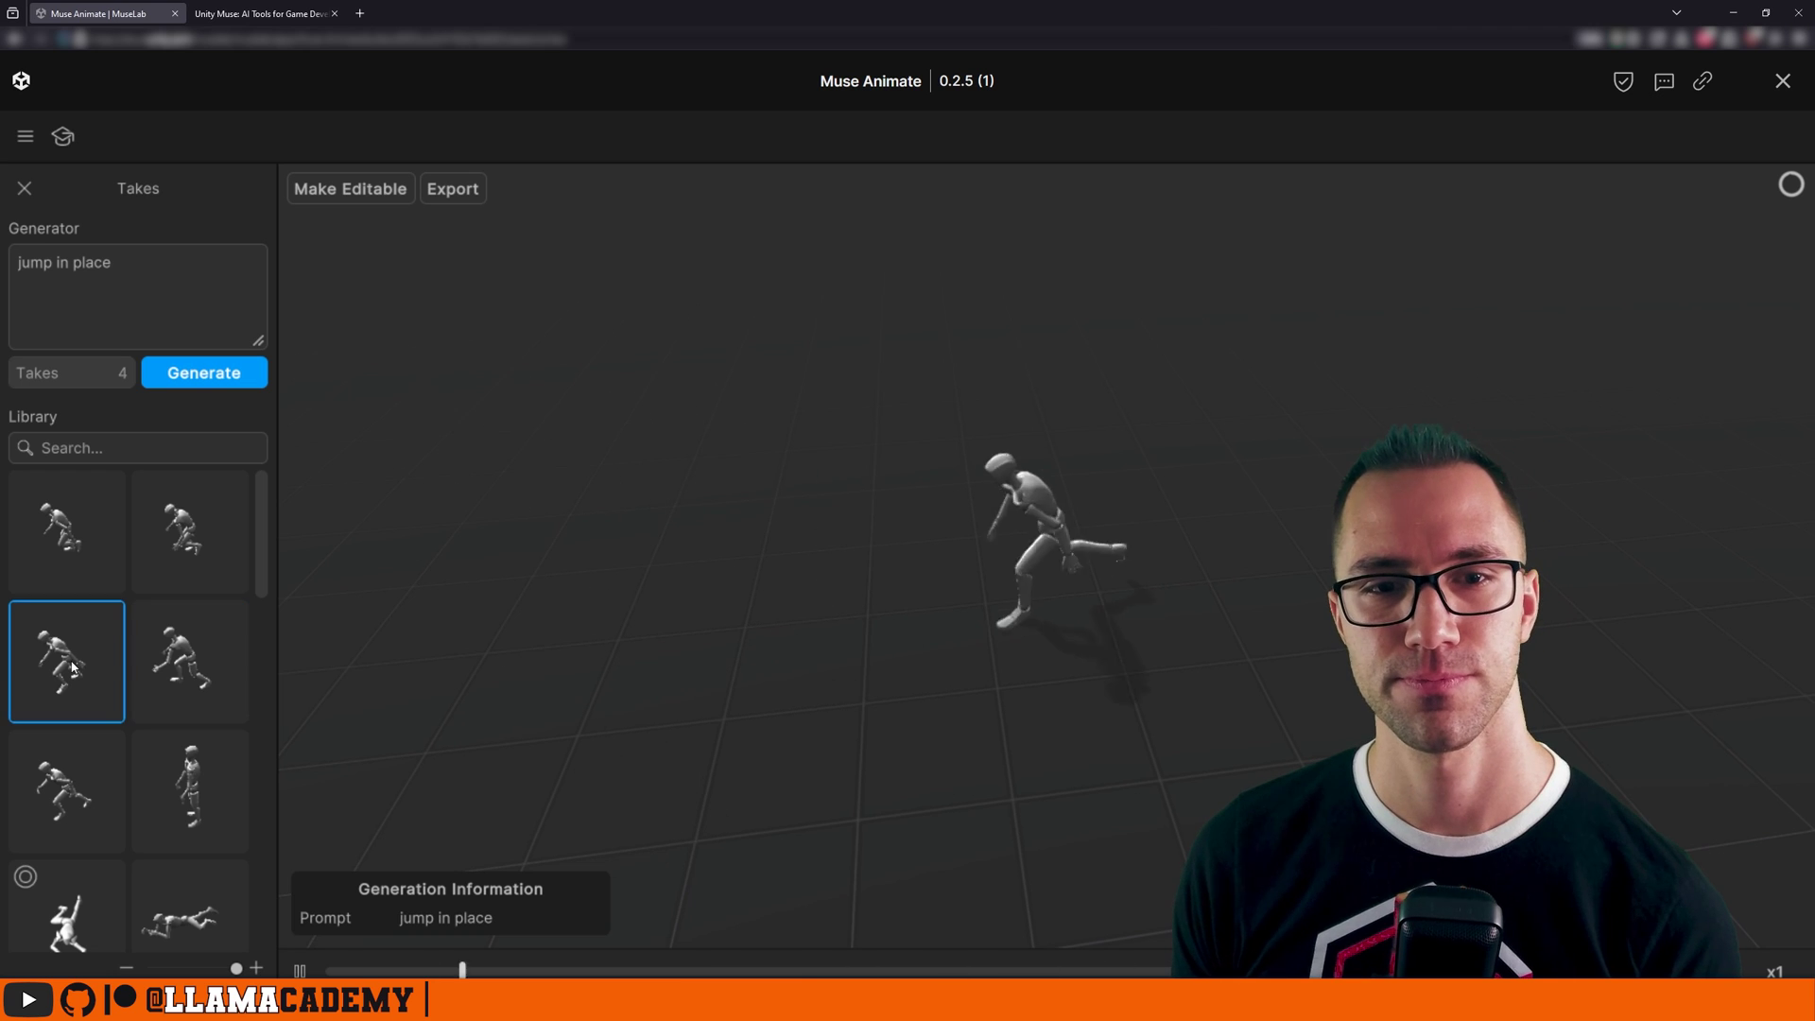
click(156, 529)
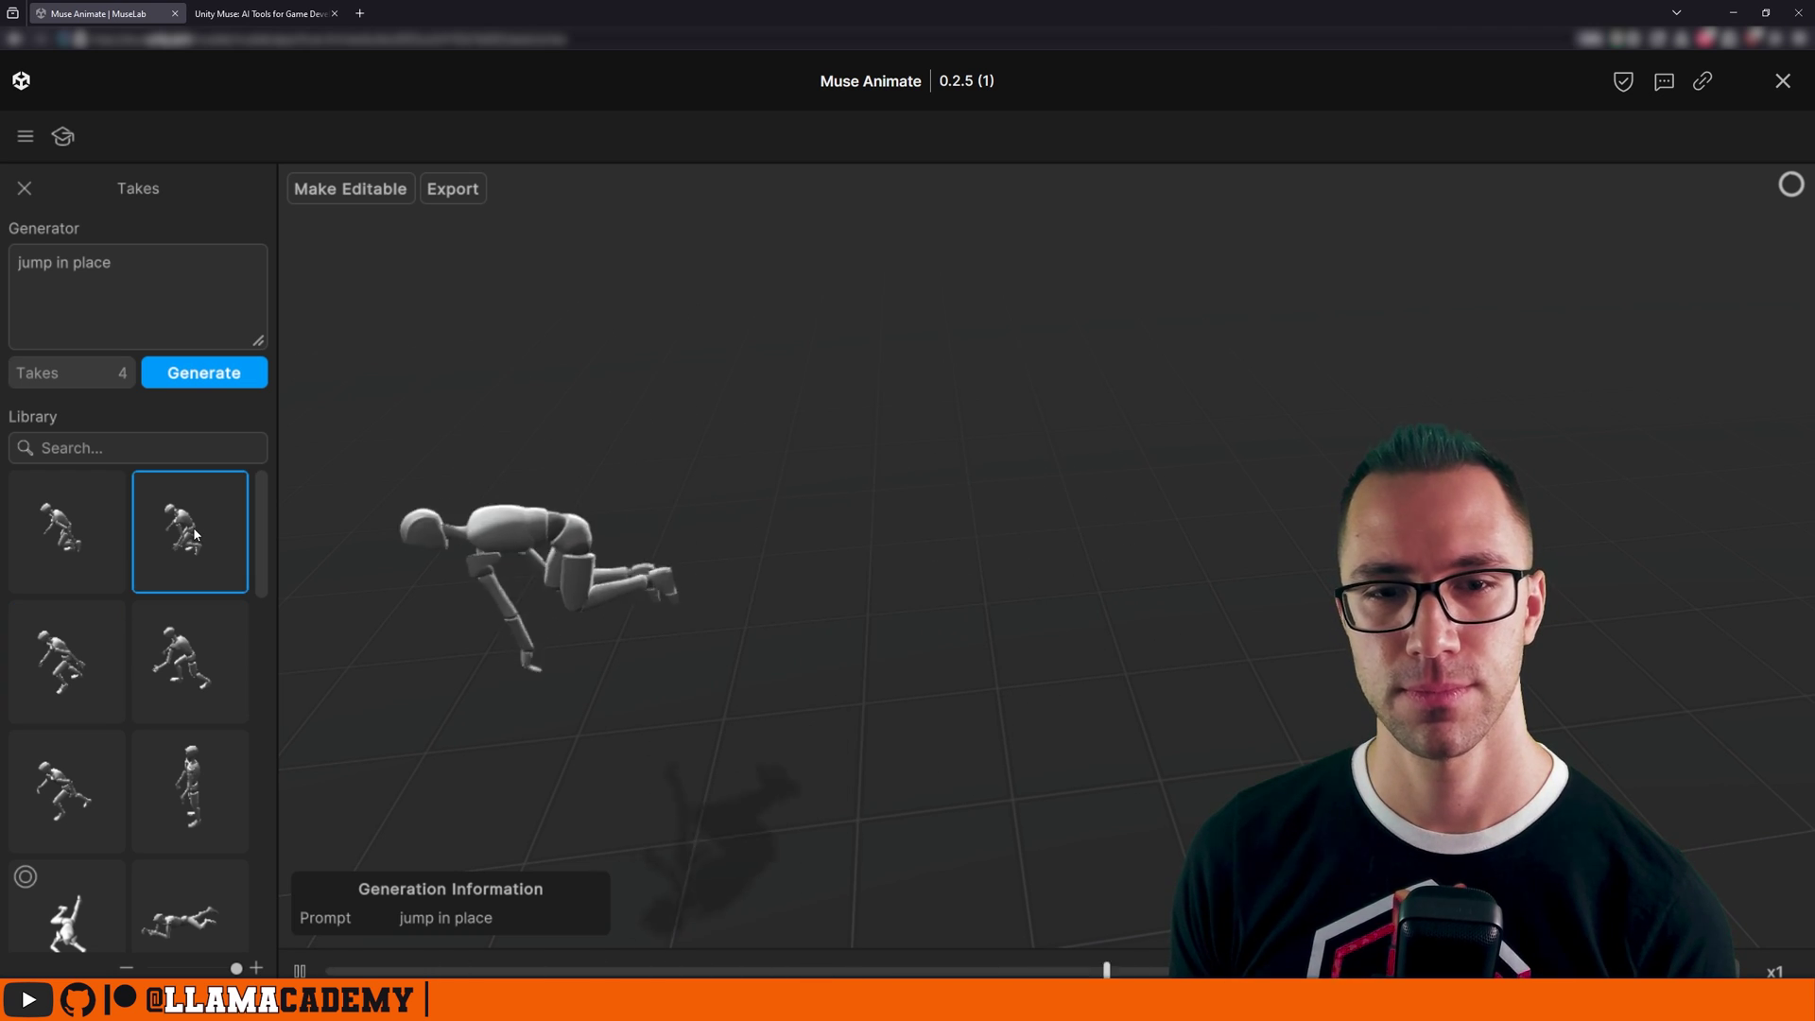
click(74, 549)
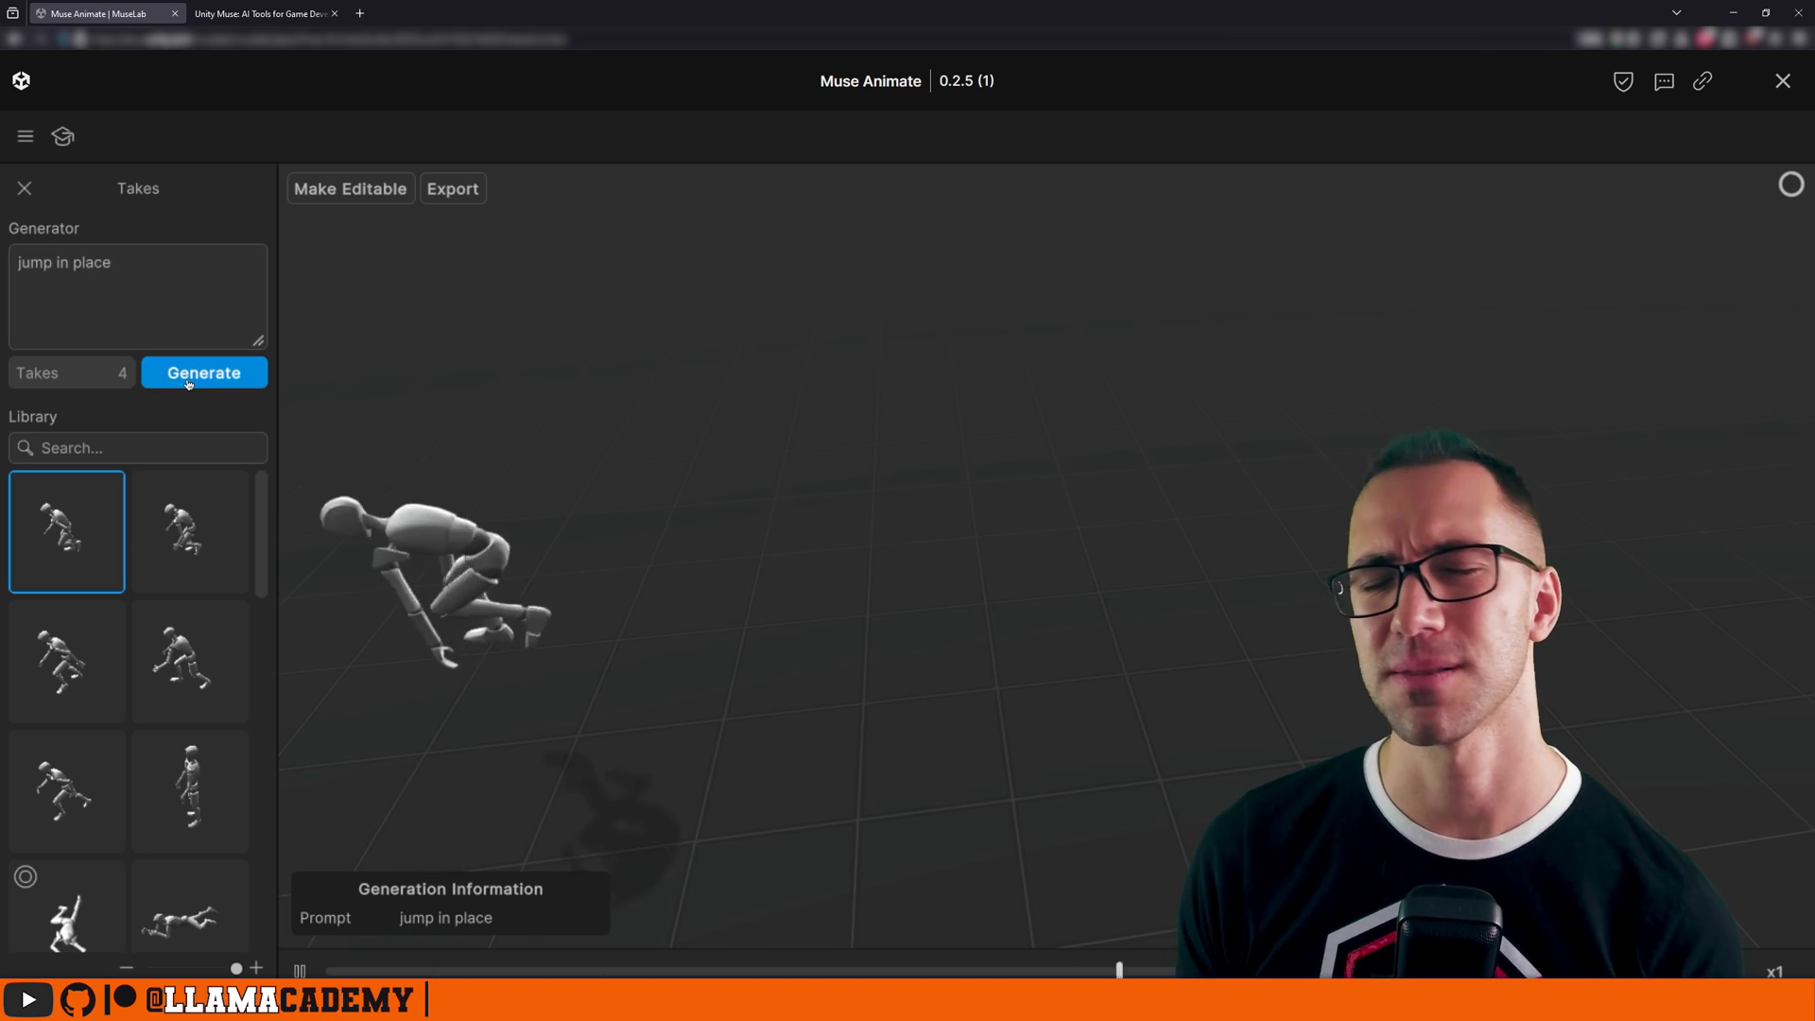
Replace the prompt with 'standing jump' and generate takes from it.
triple_click(188, 290)
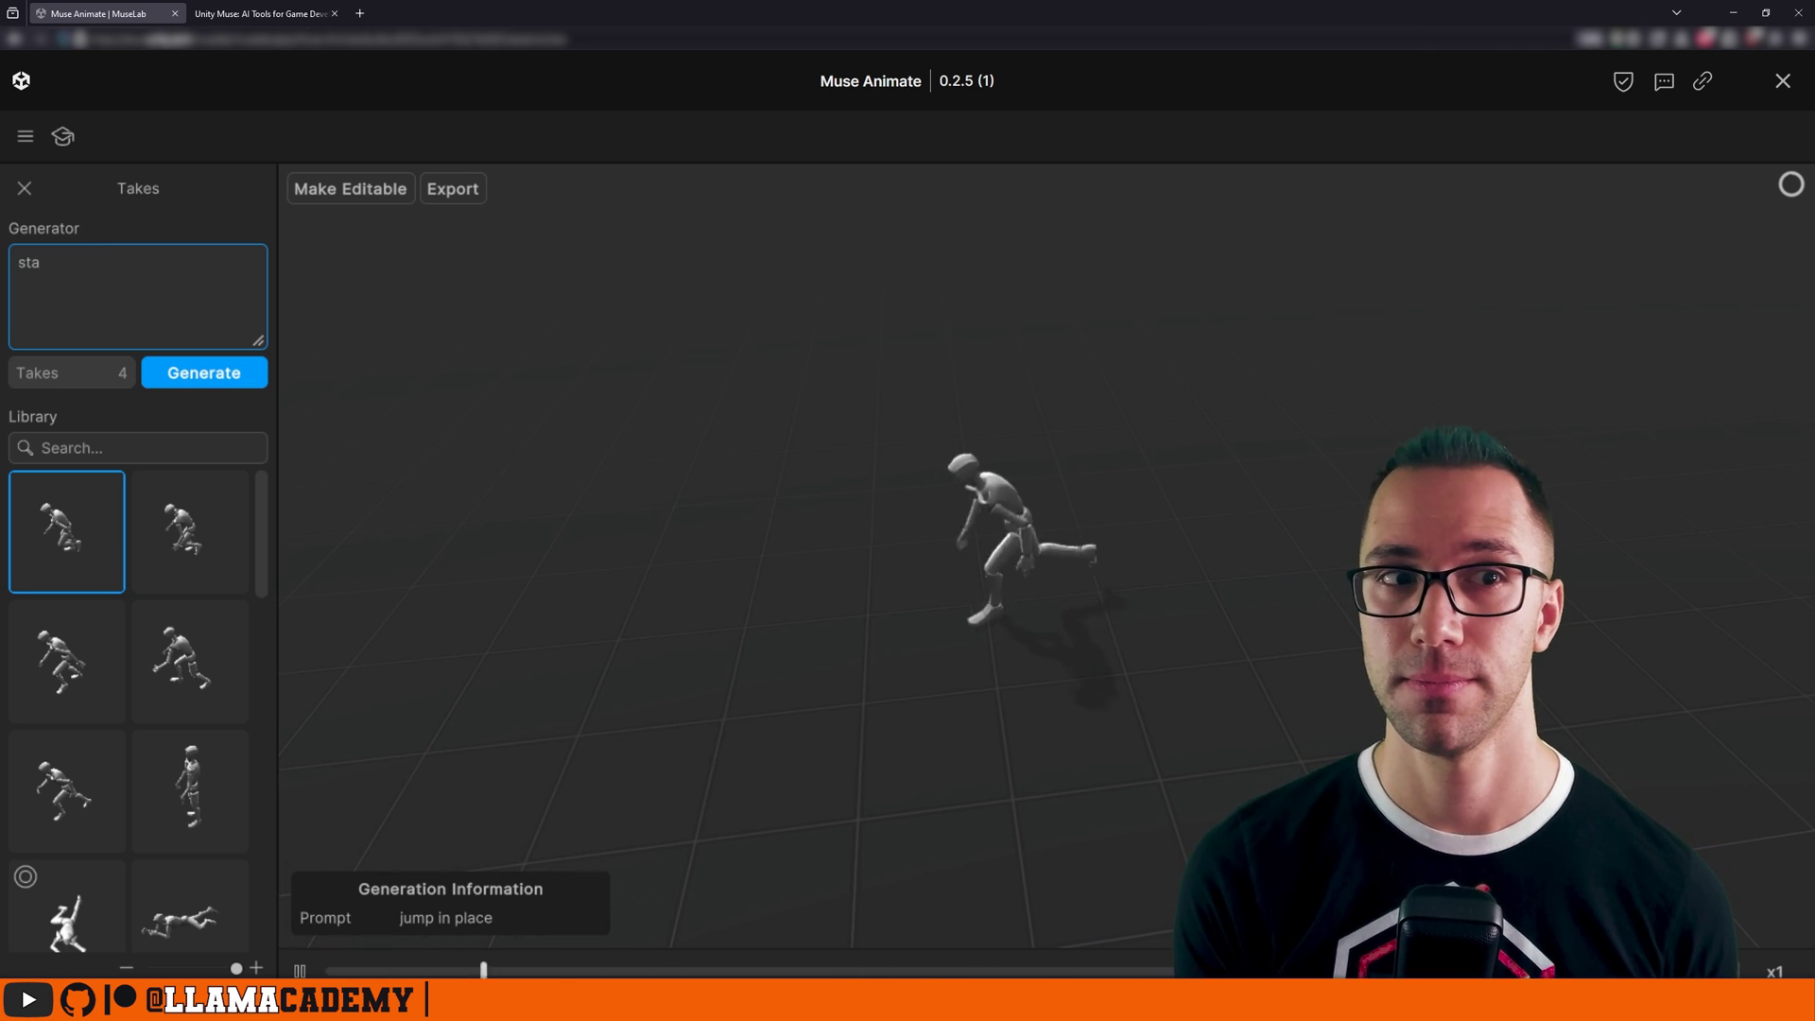
text(di)
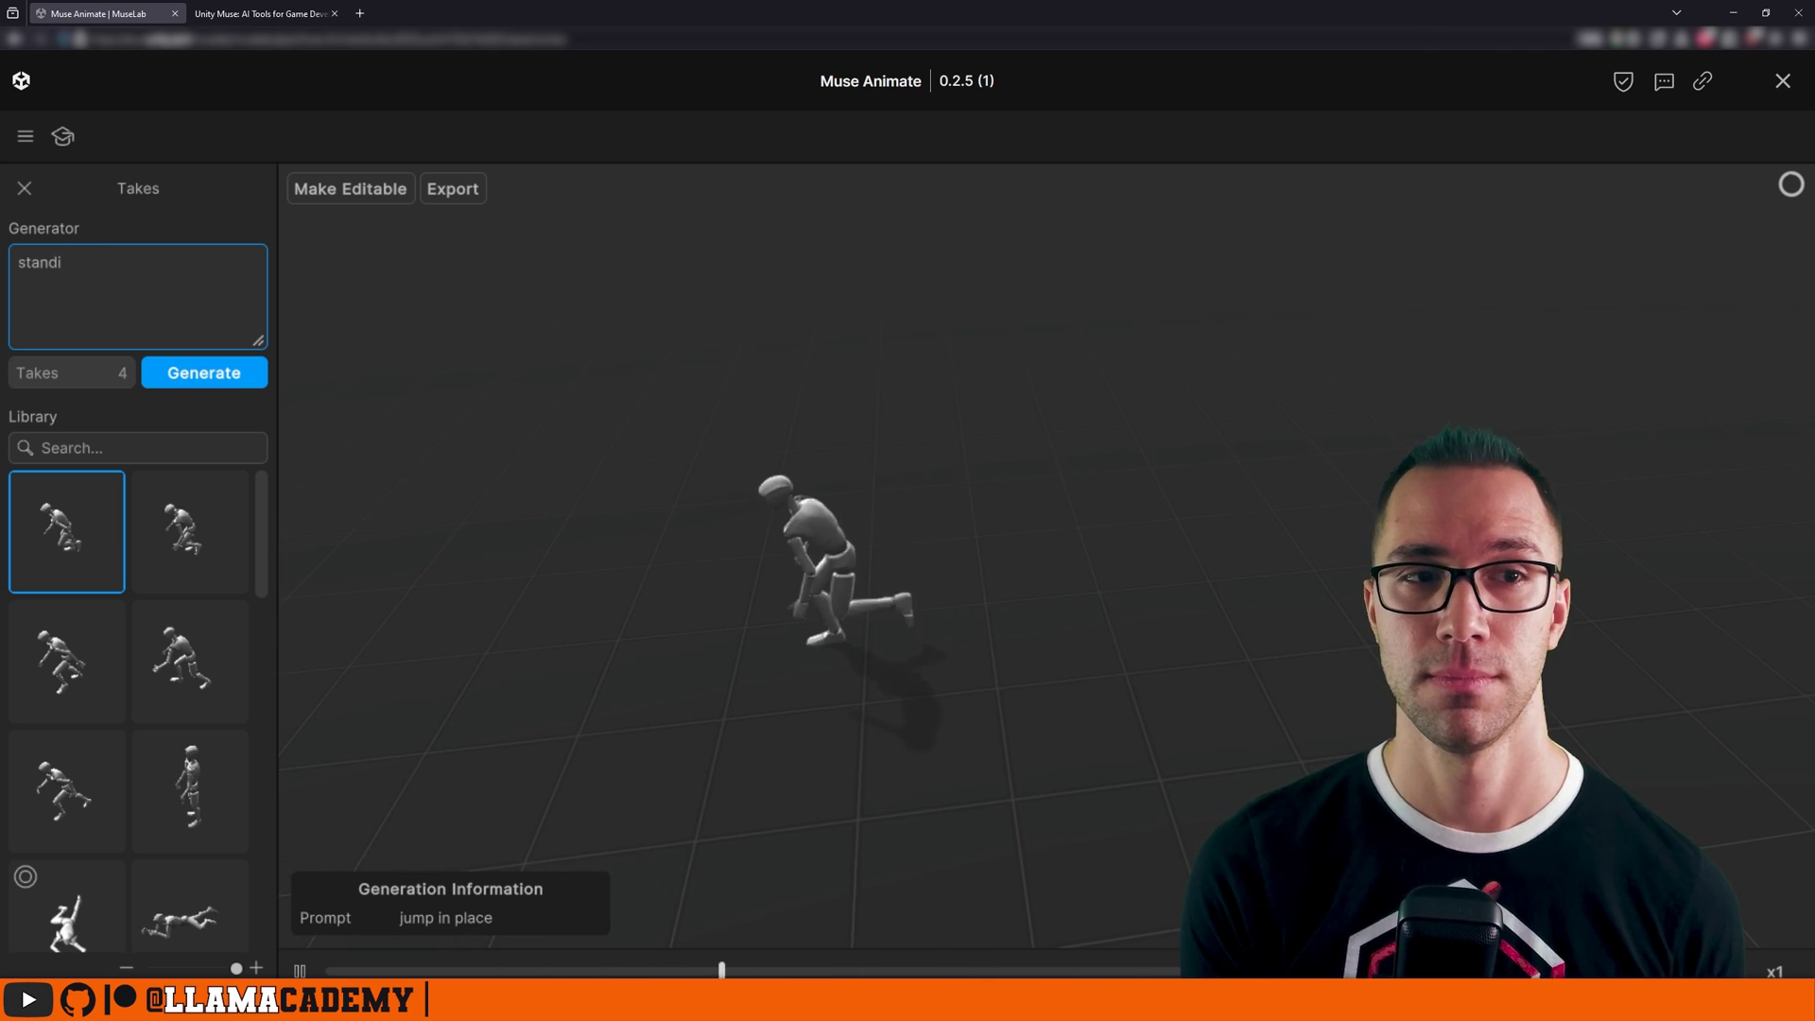
text(ng jump)
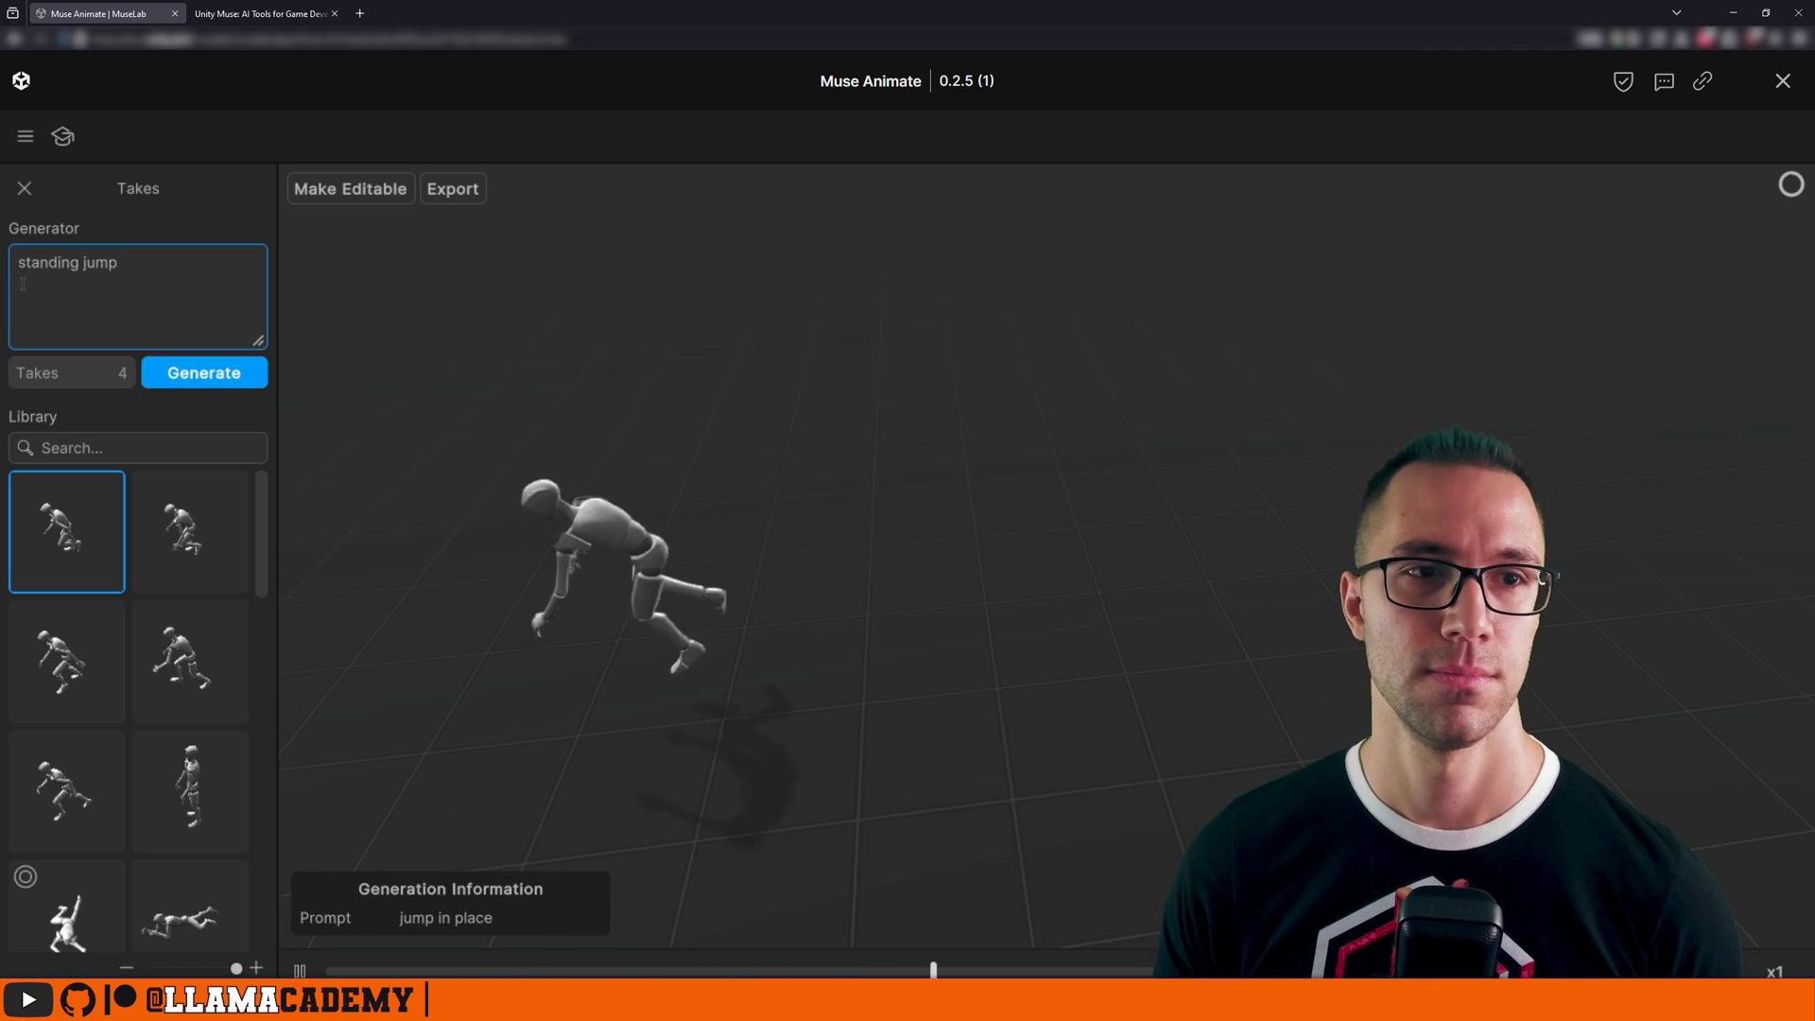
click(240, 374)
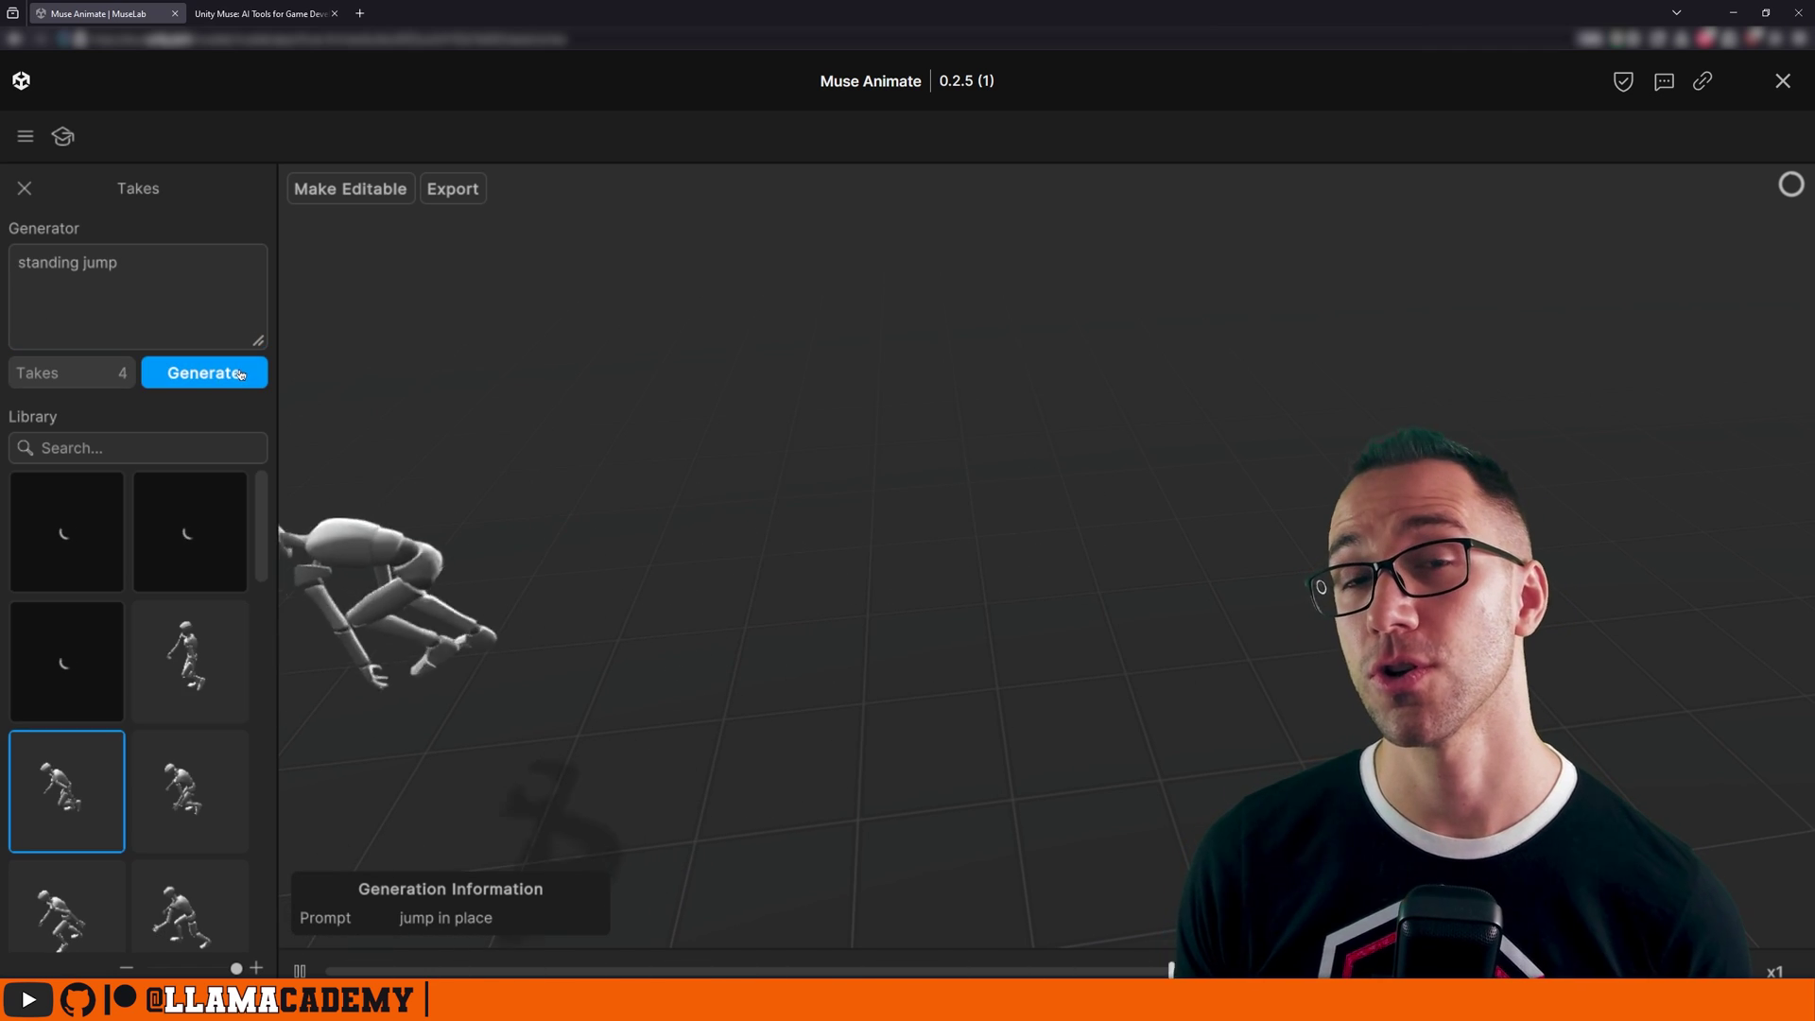
Preview the four new 'standing jump' takes in the Library.
click(199, 650)
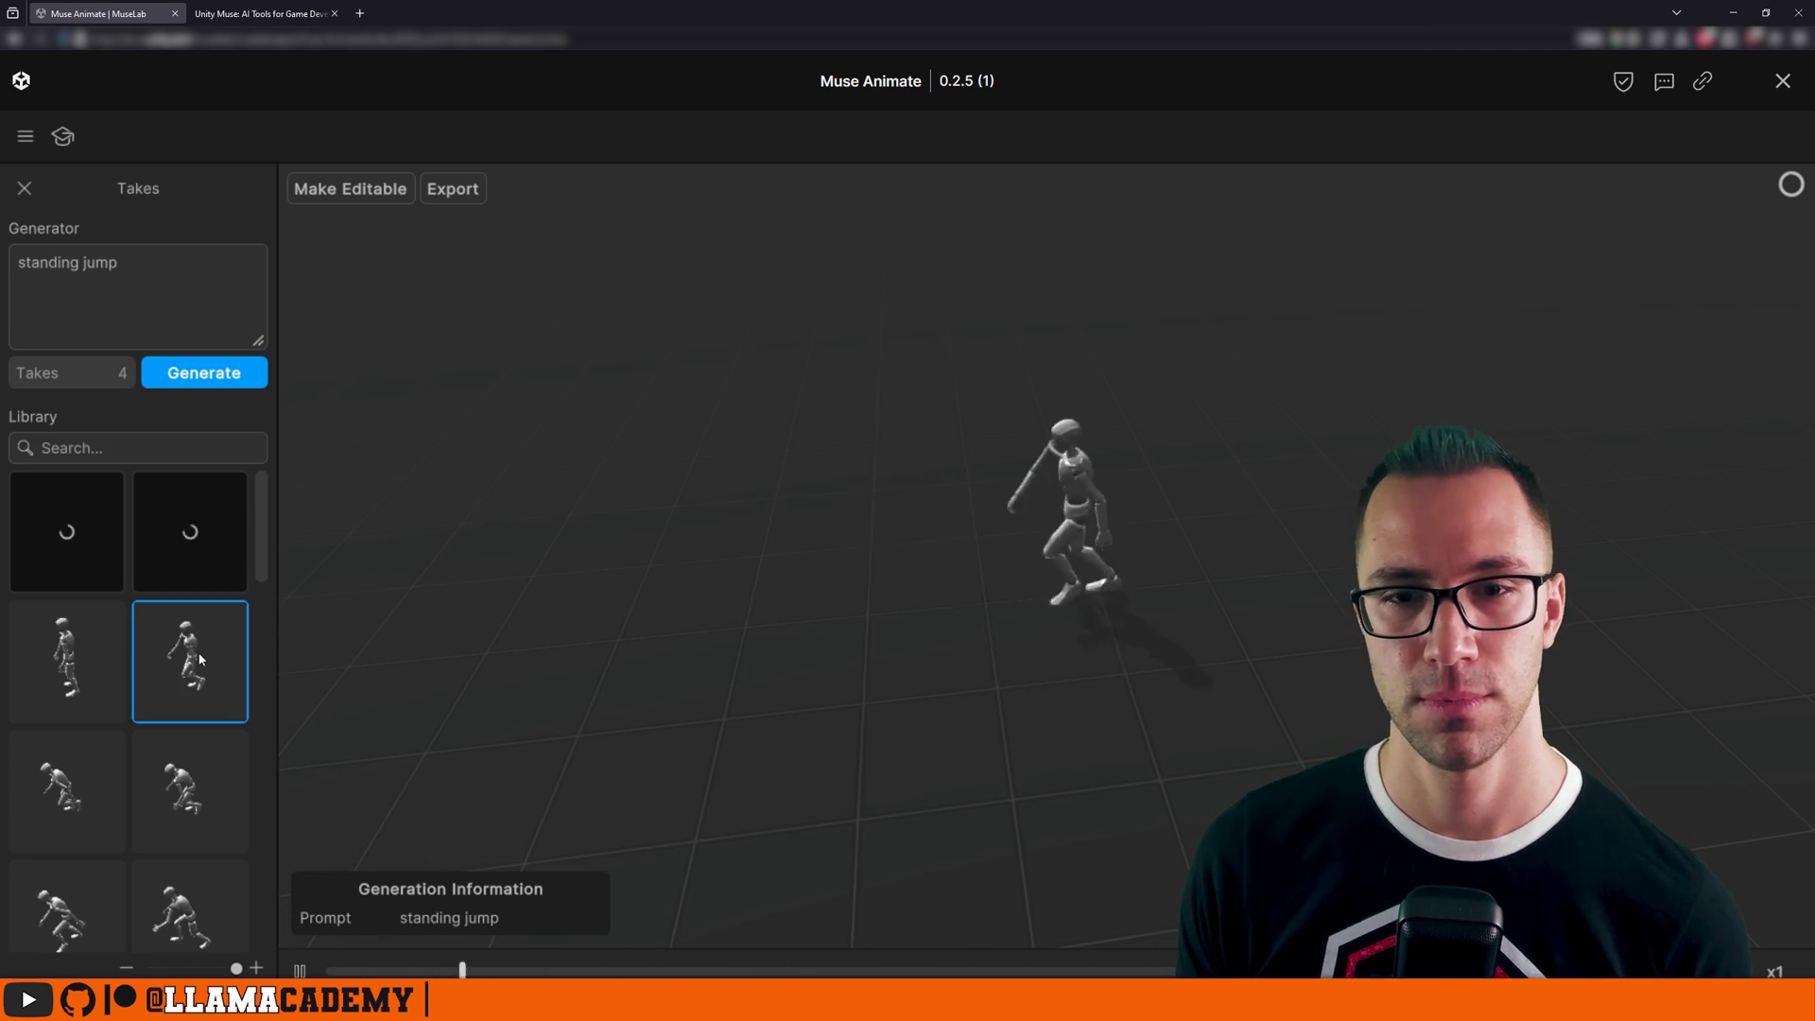
click(80, 654)
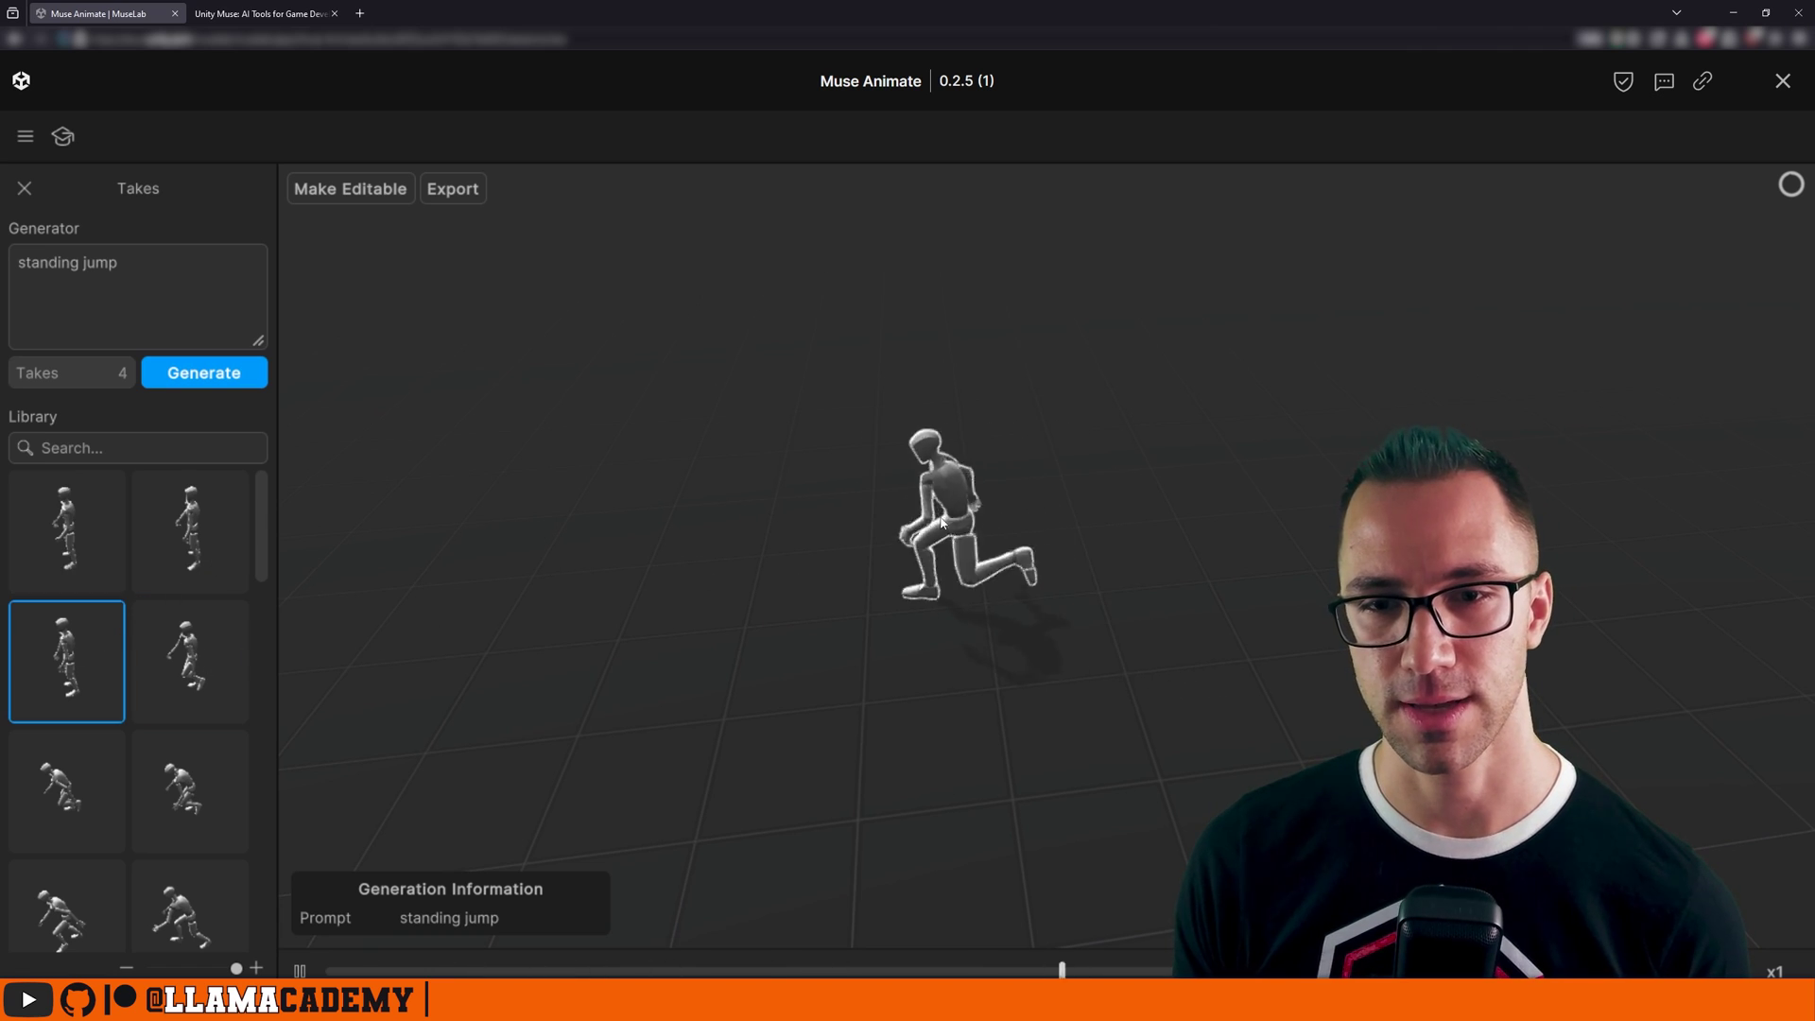
click(208, 544)
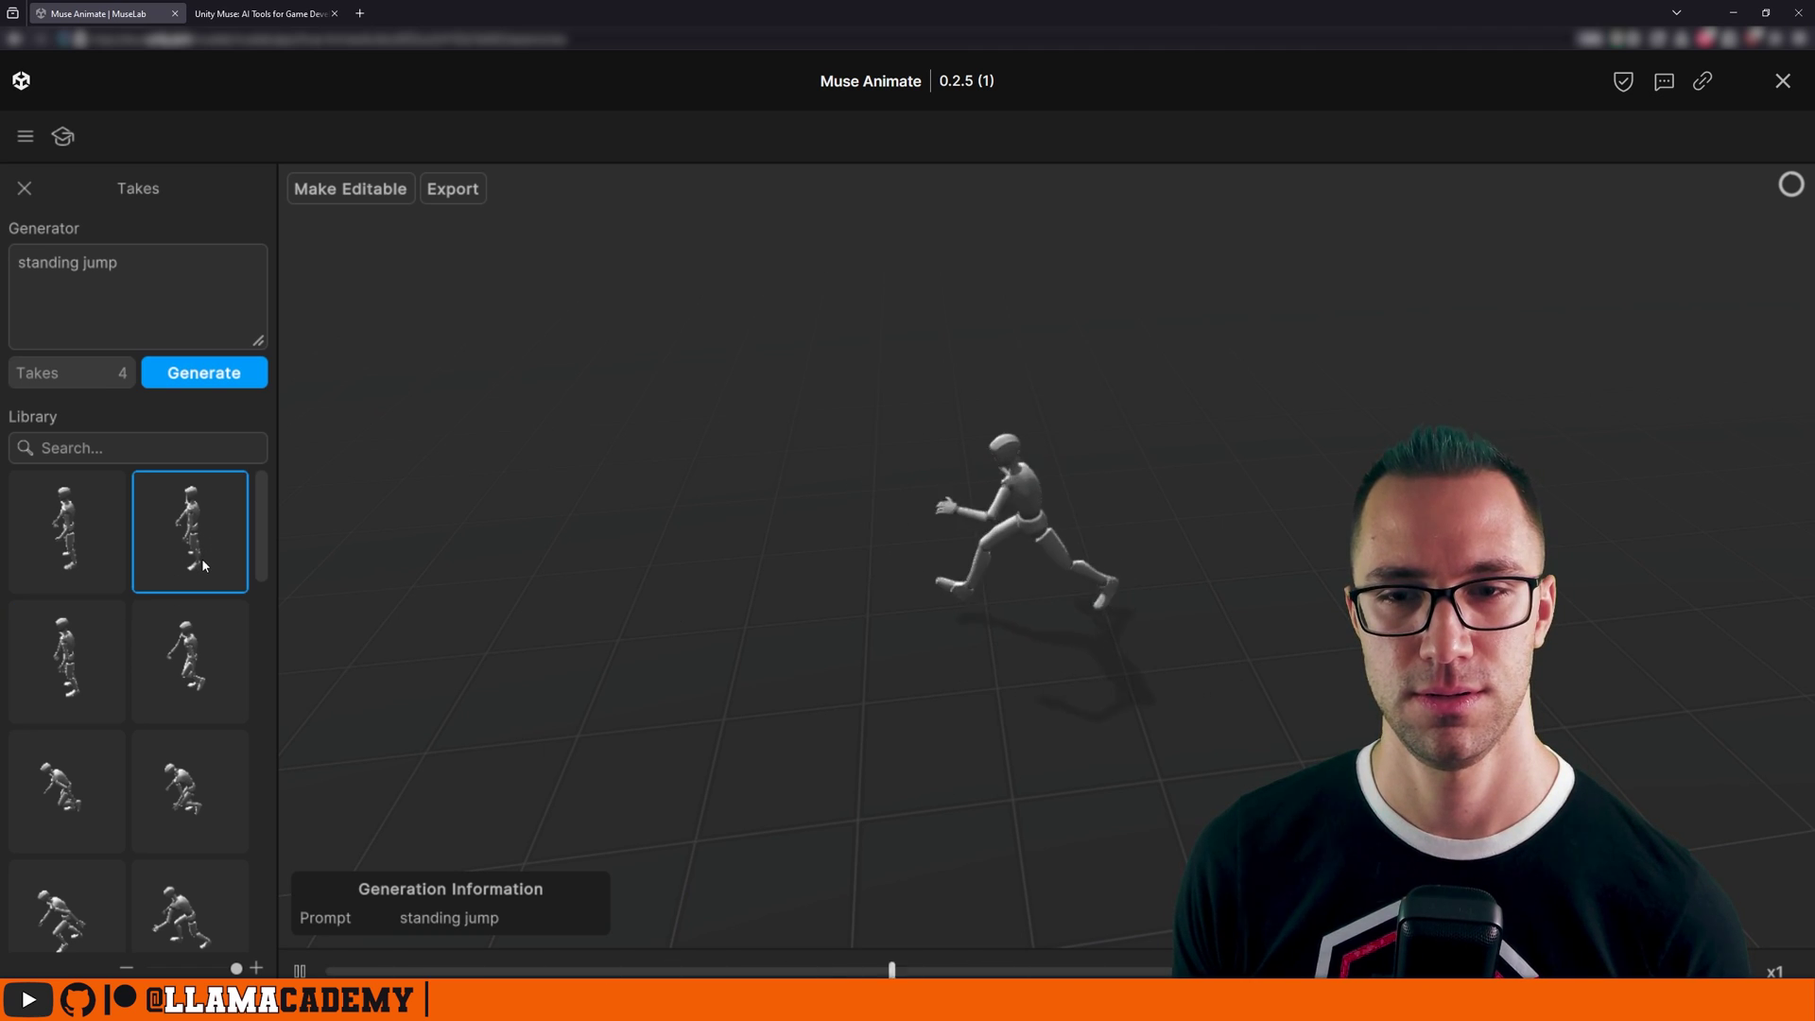
click(63, 528)
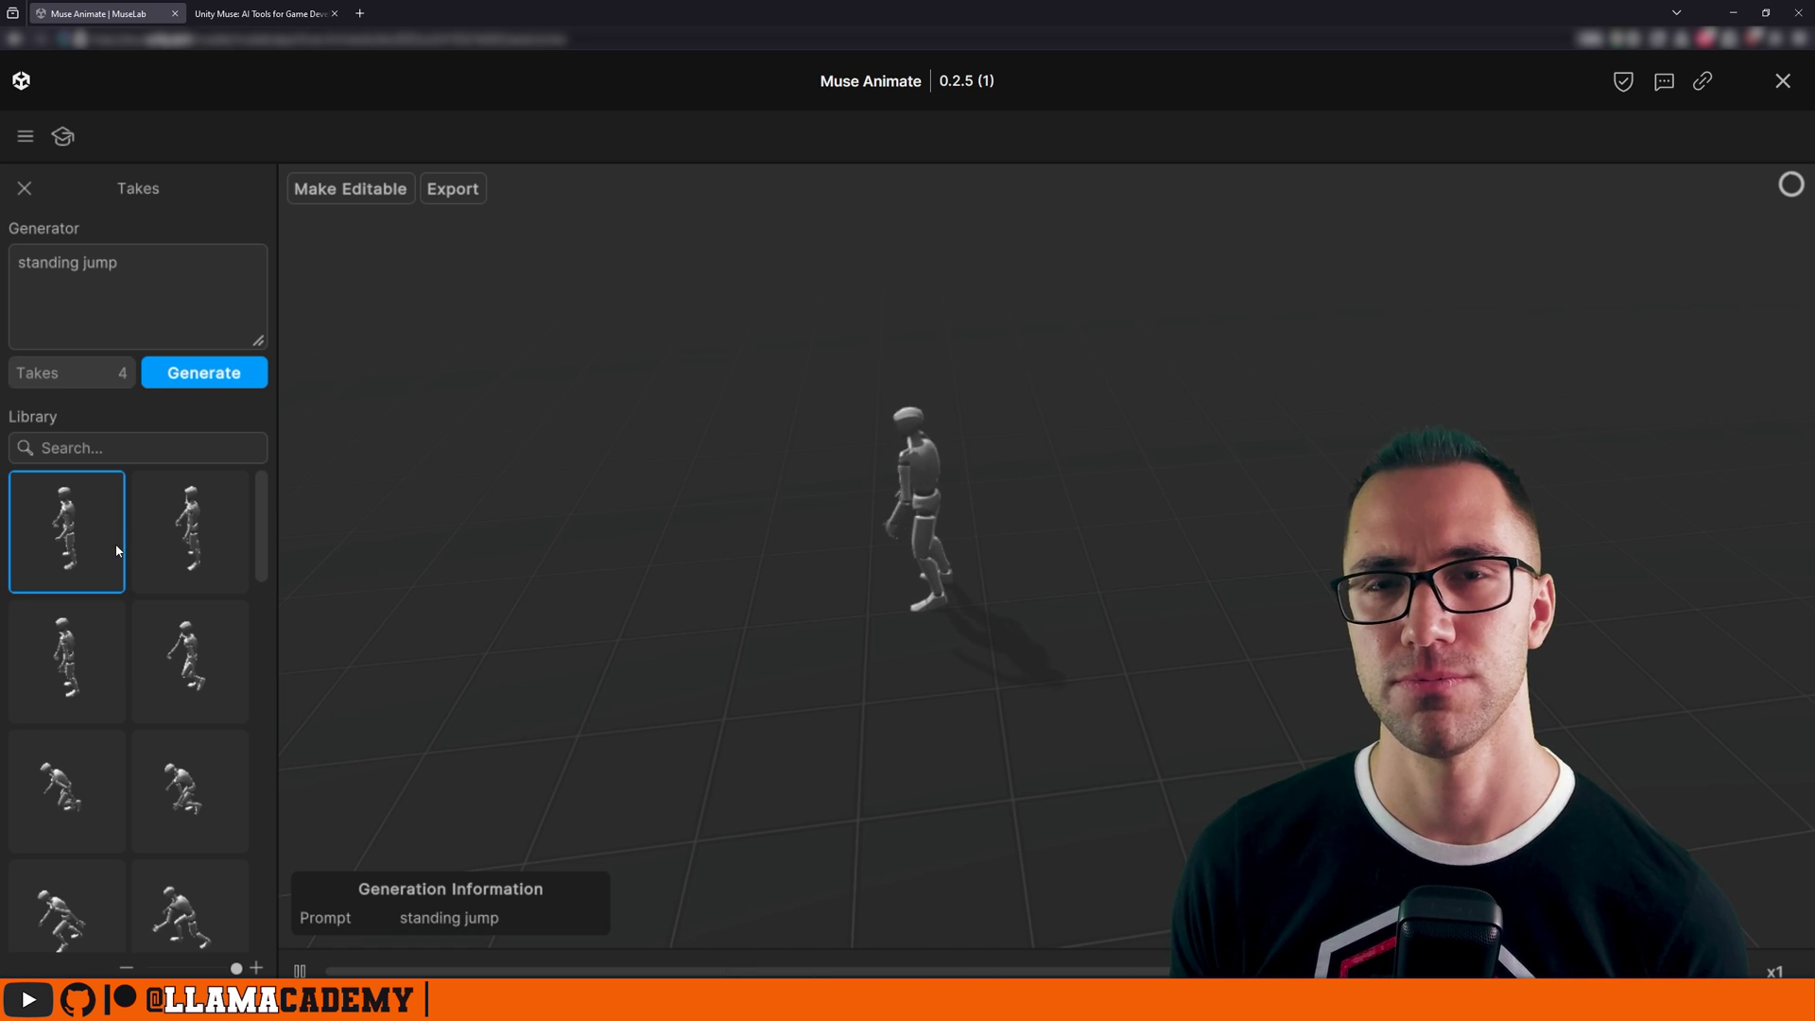
Replace the prompt with 'stomp' and generate takes from it.
triple_click(66, 263)
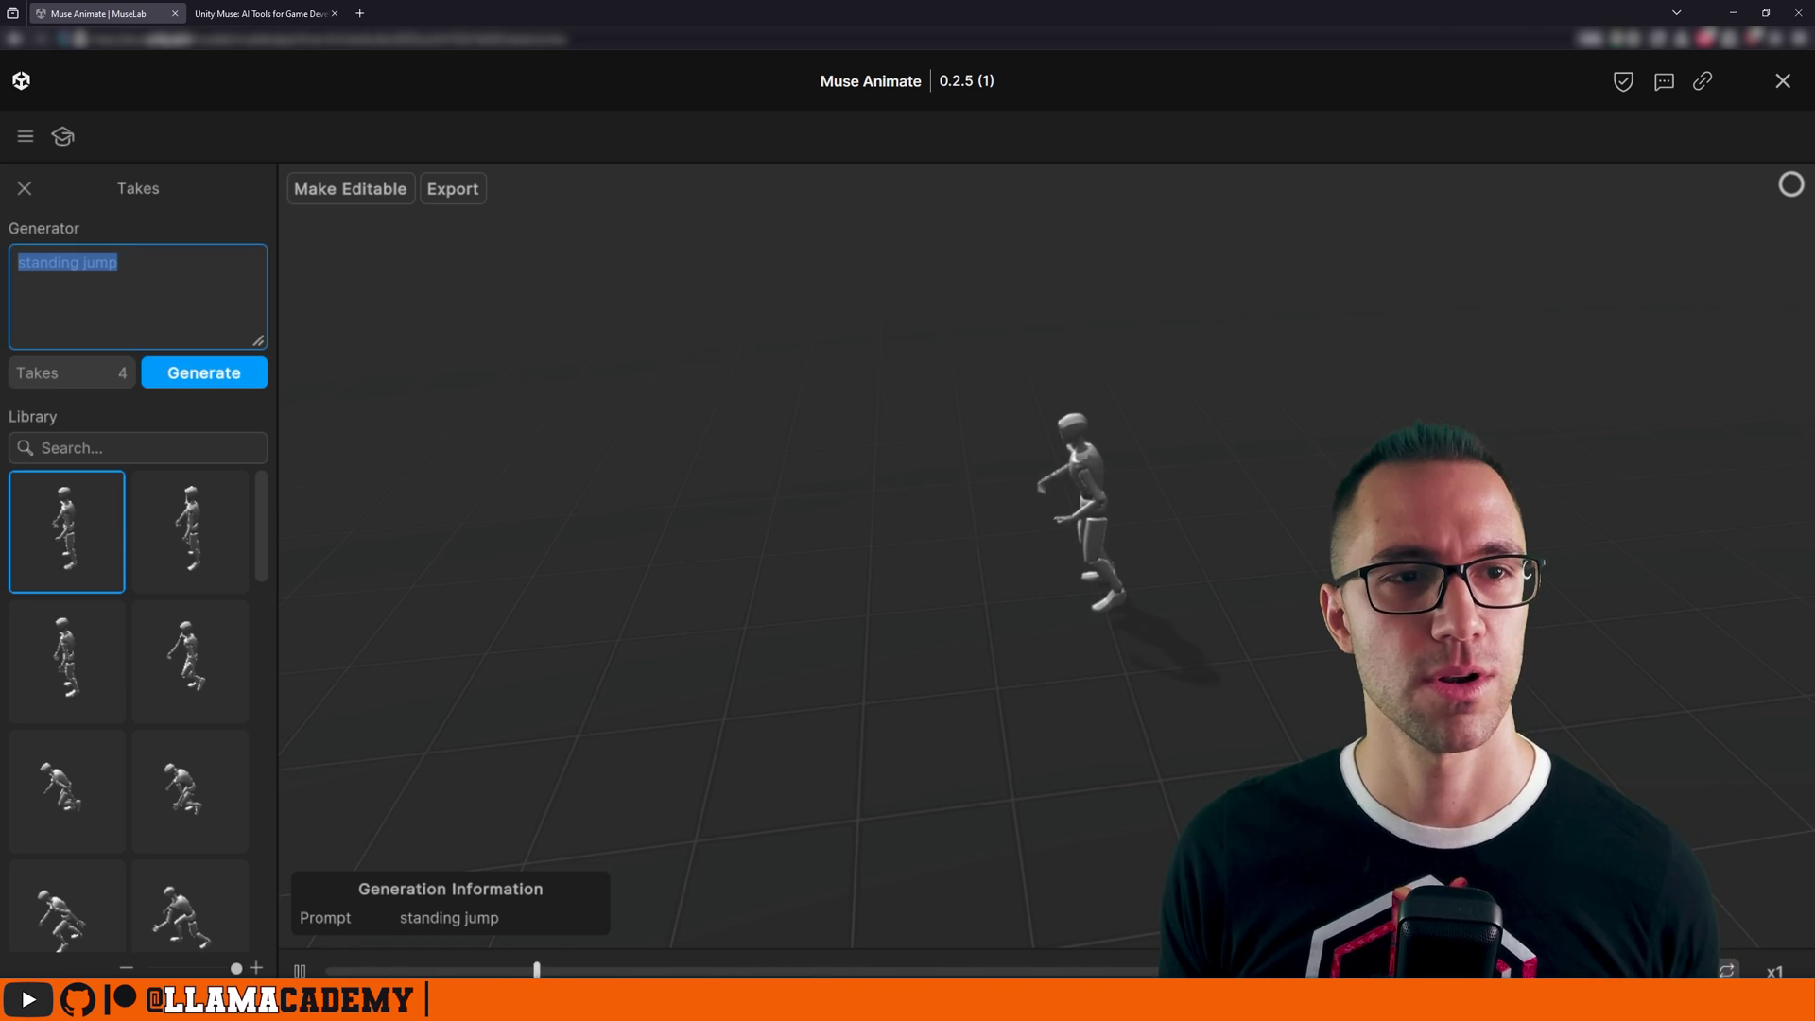
text(stomp)
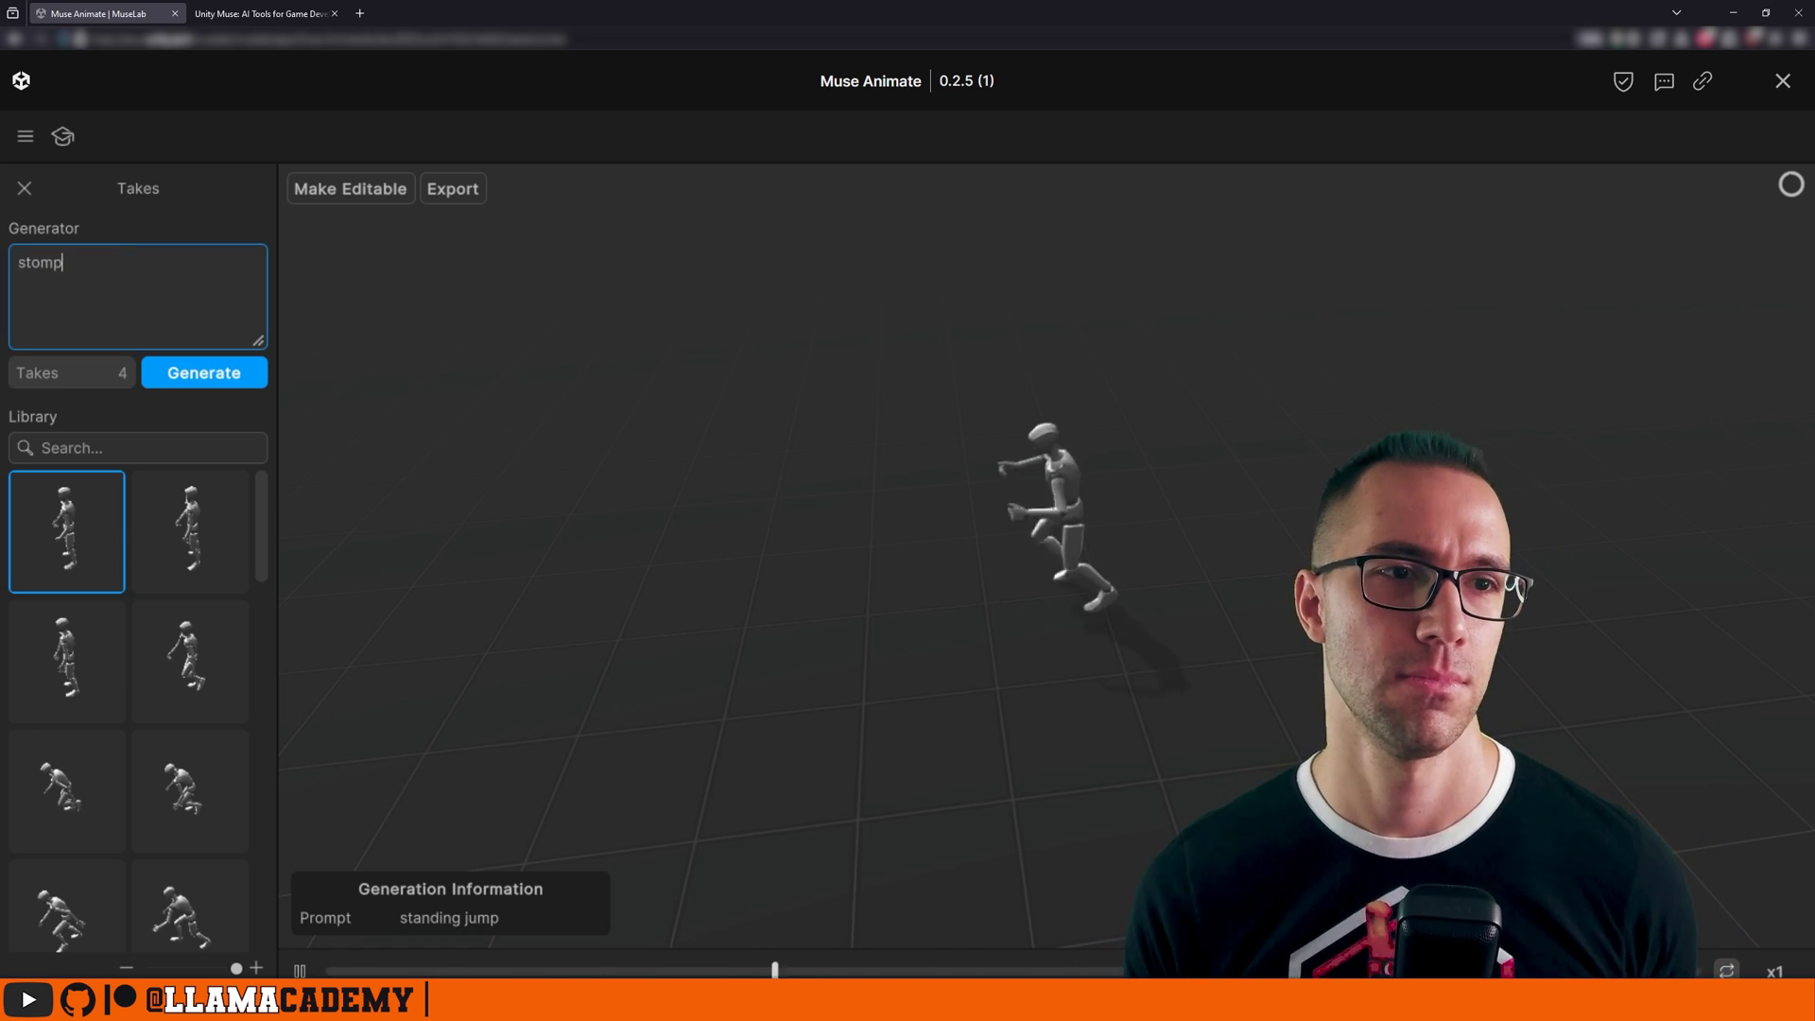
click(243, 374)
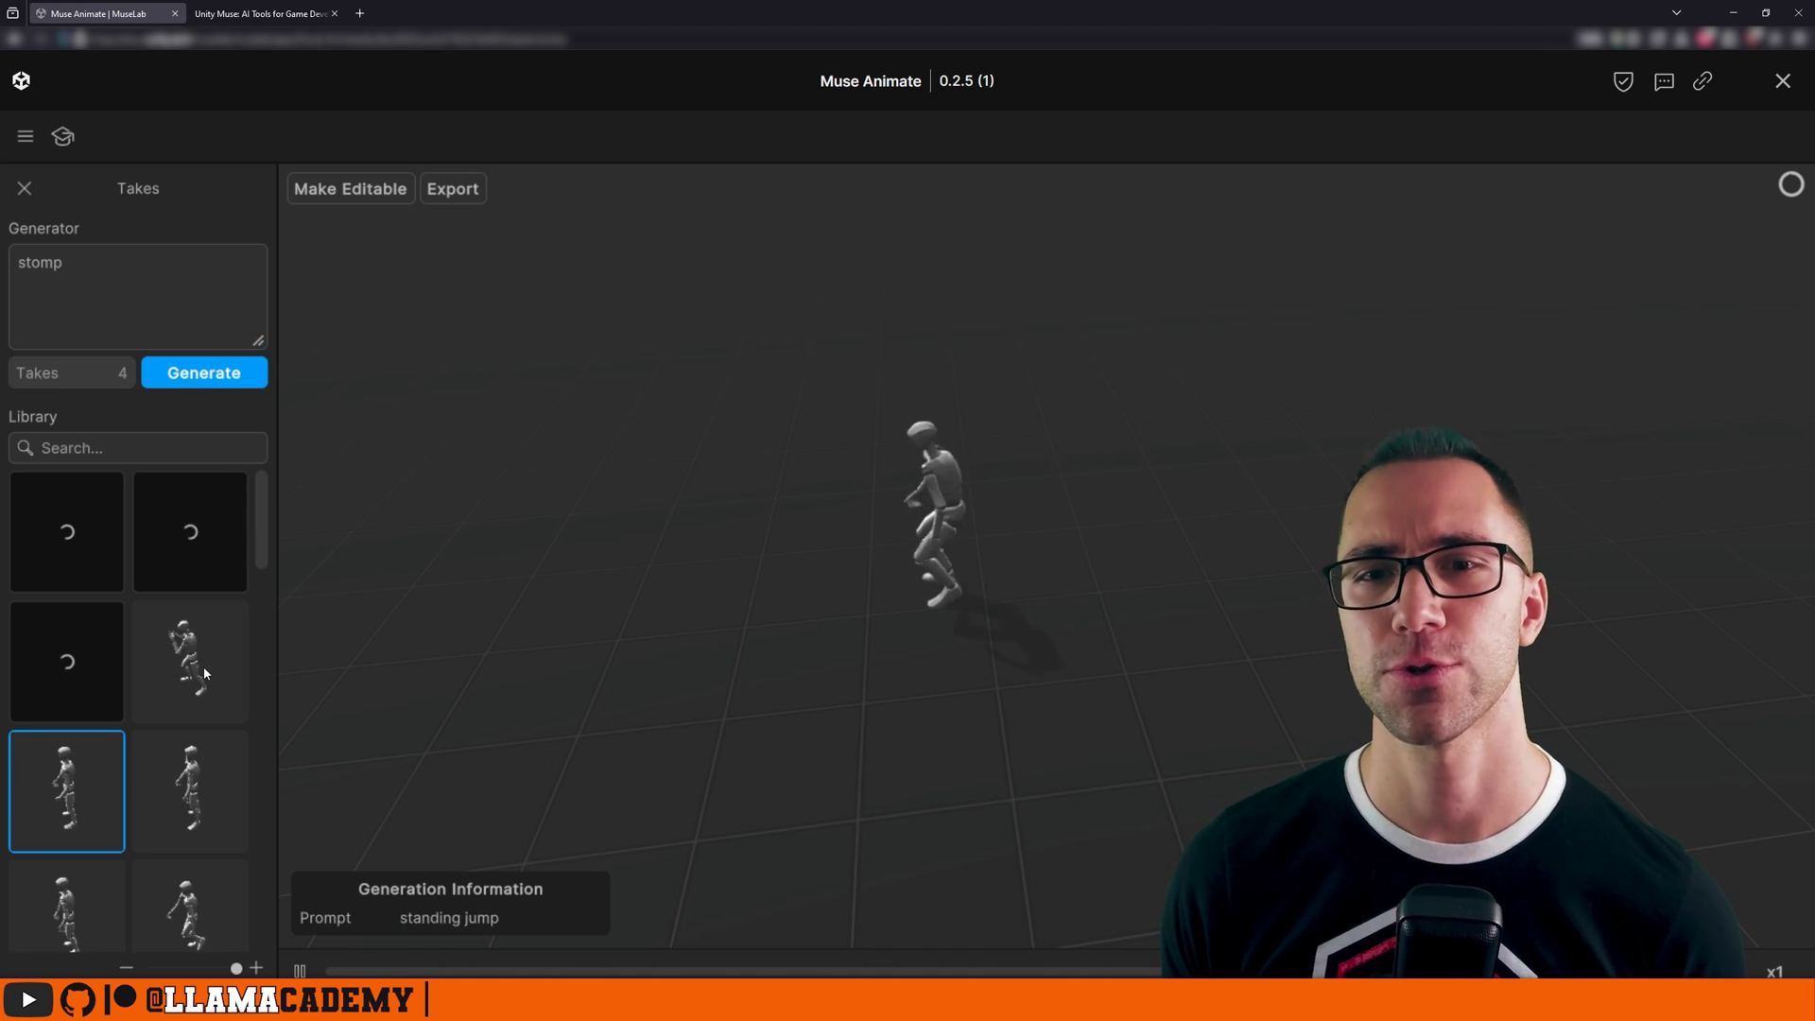
Preview the four new 'stomp' takes, ending on the first one.
click(204, 670)
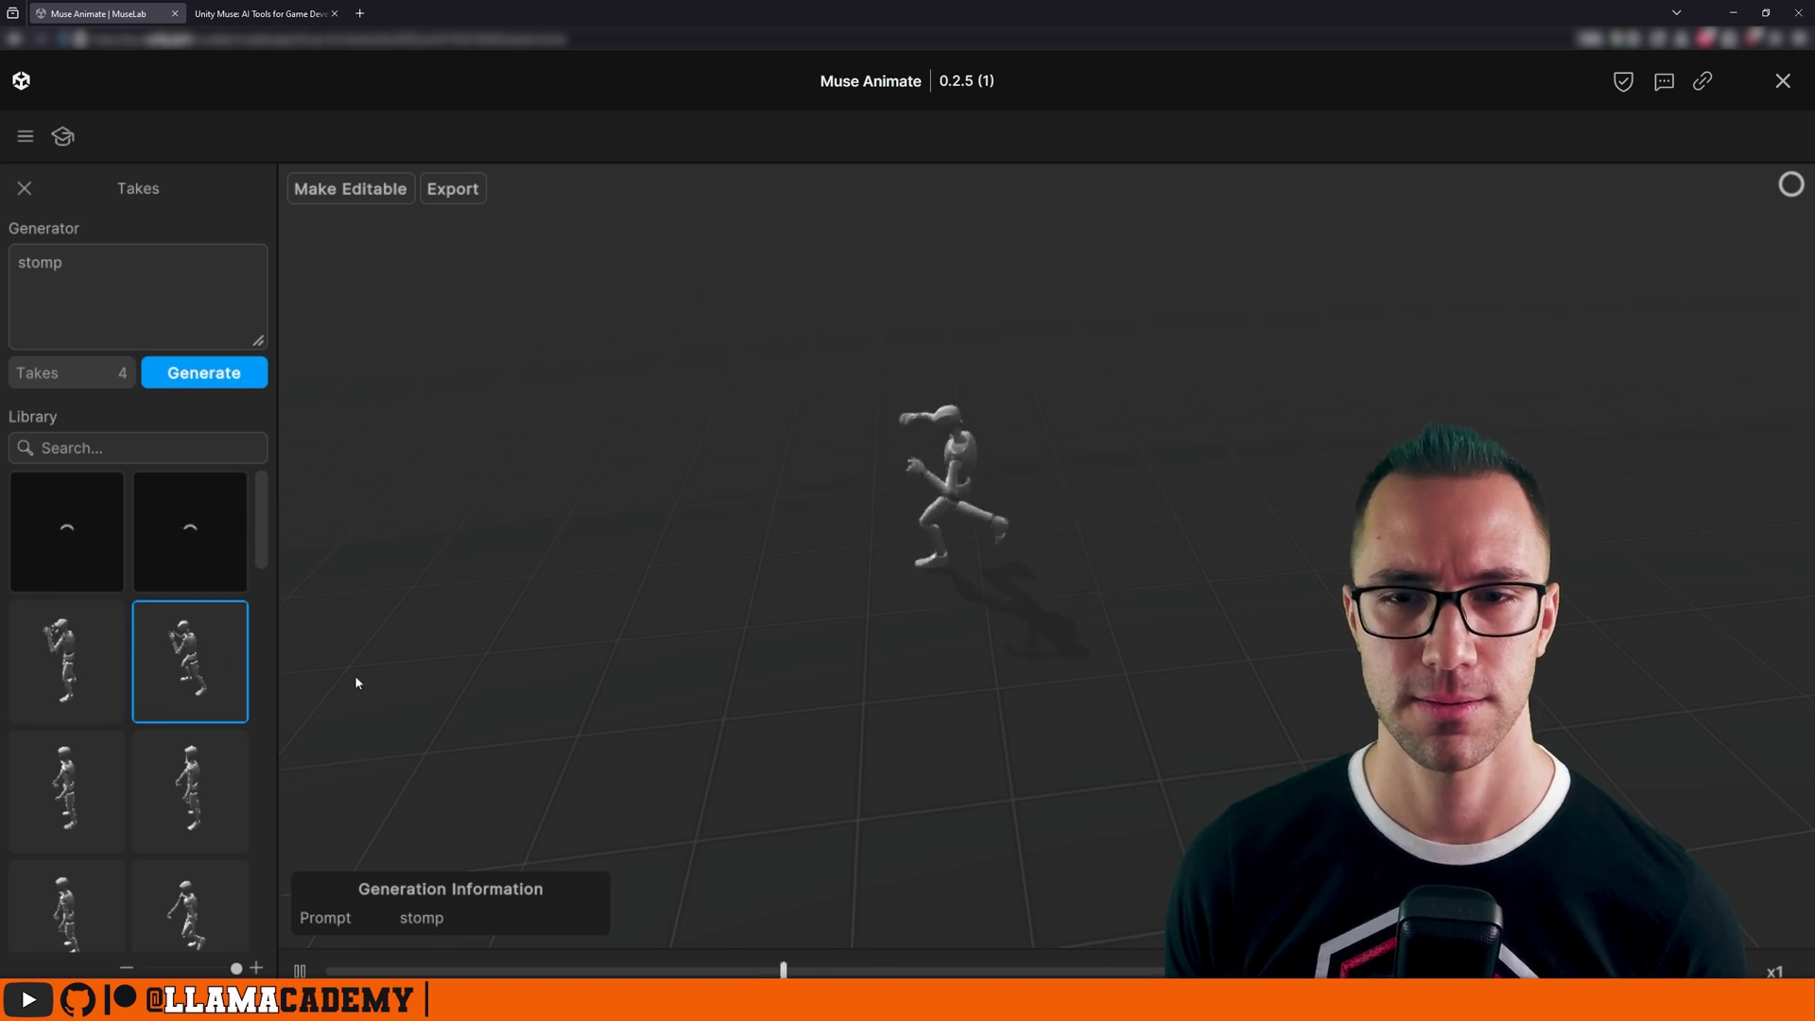
click(40, 668)
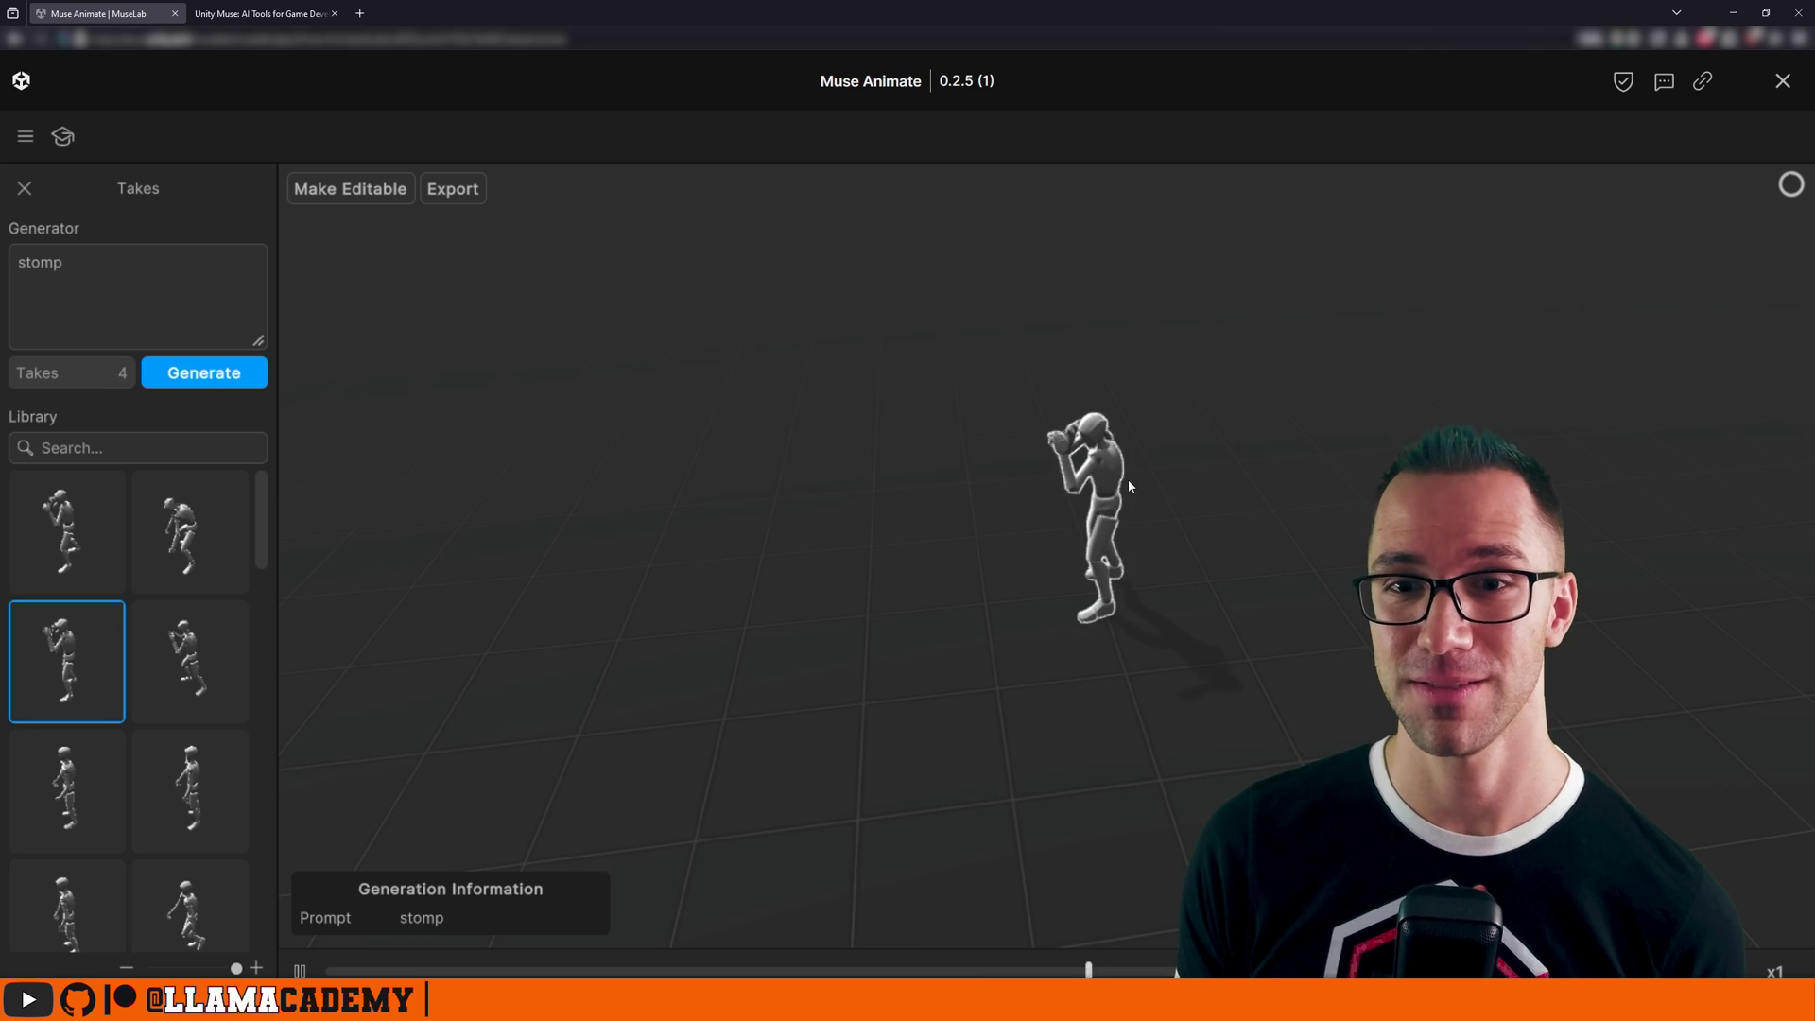
click(184, 520)
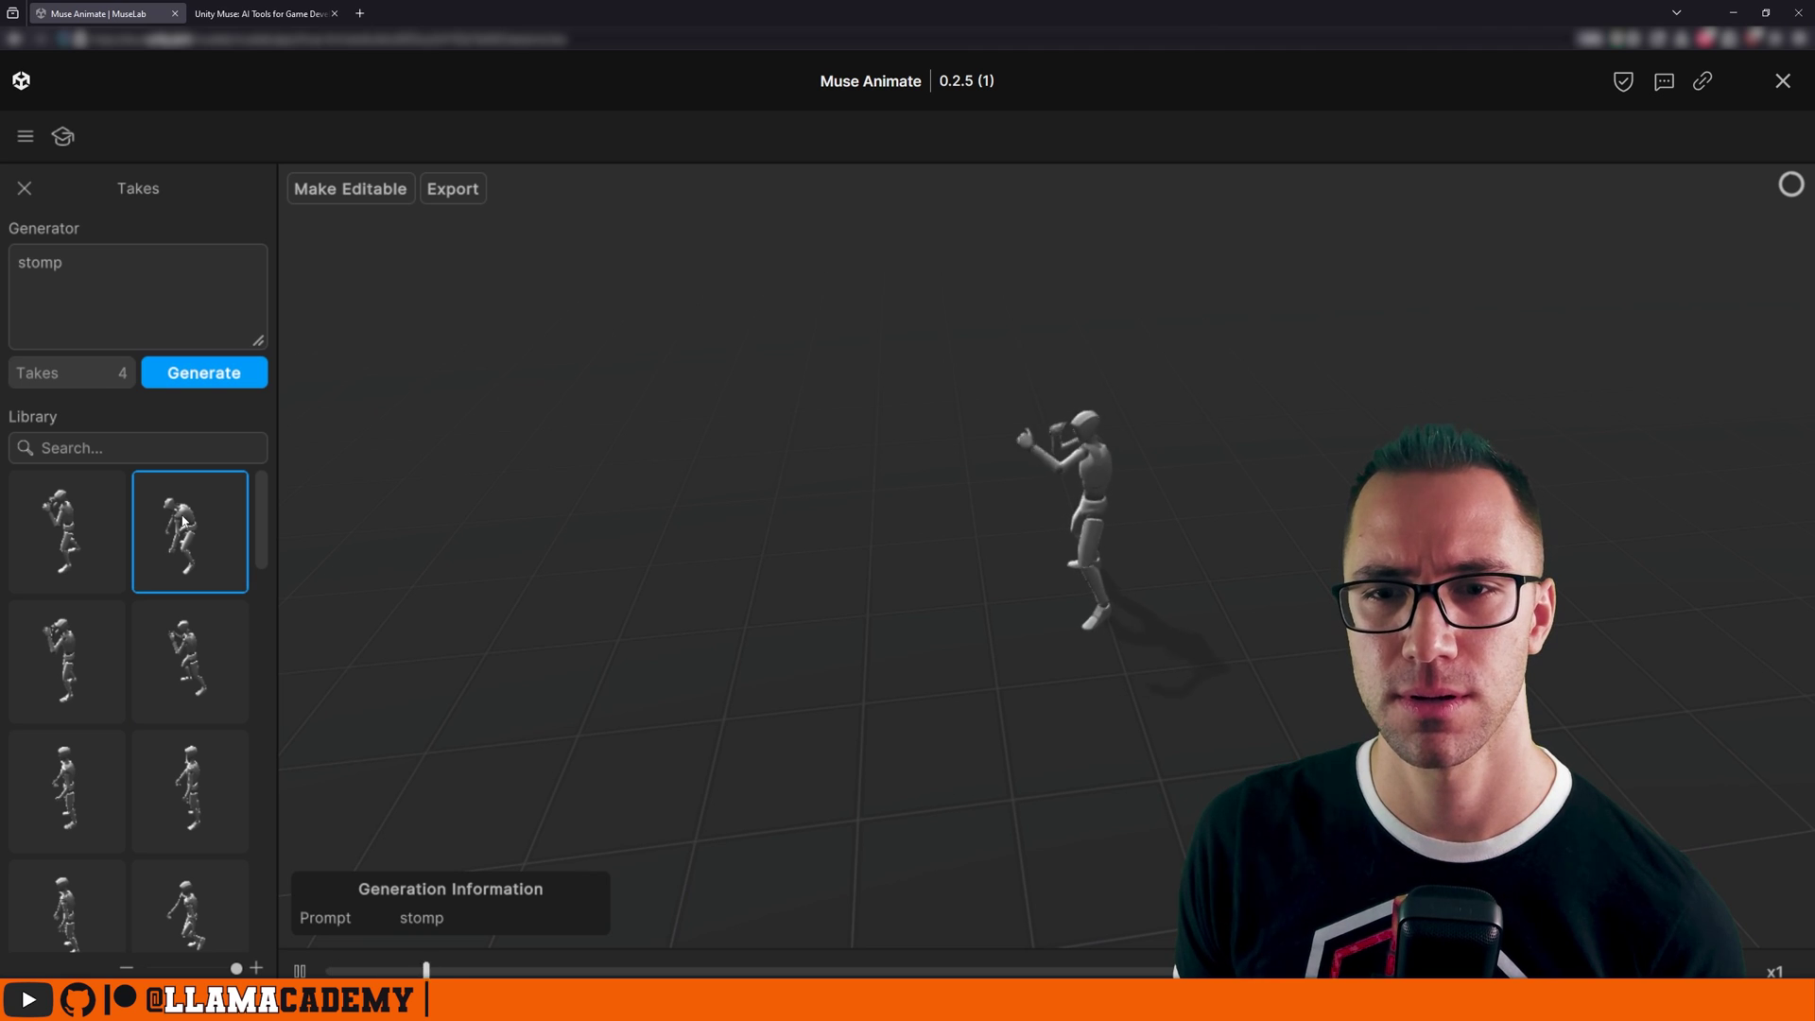
click(63, 535)
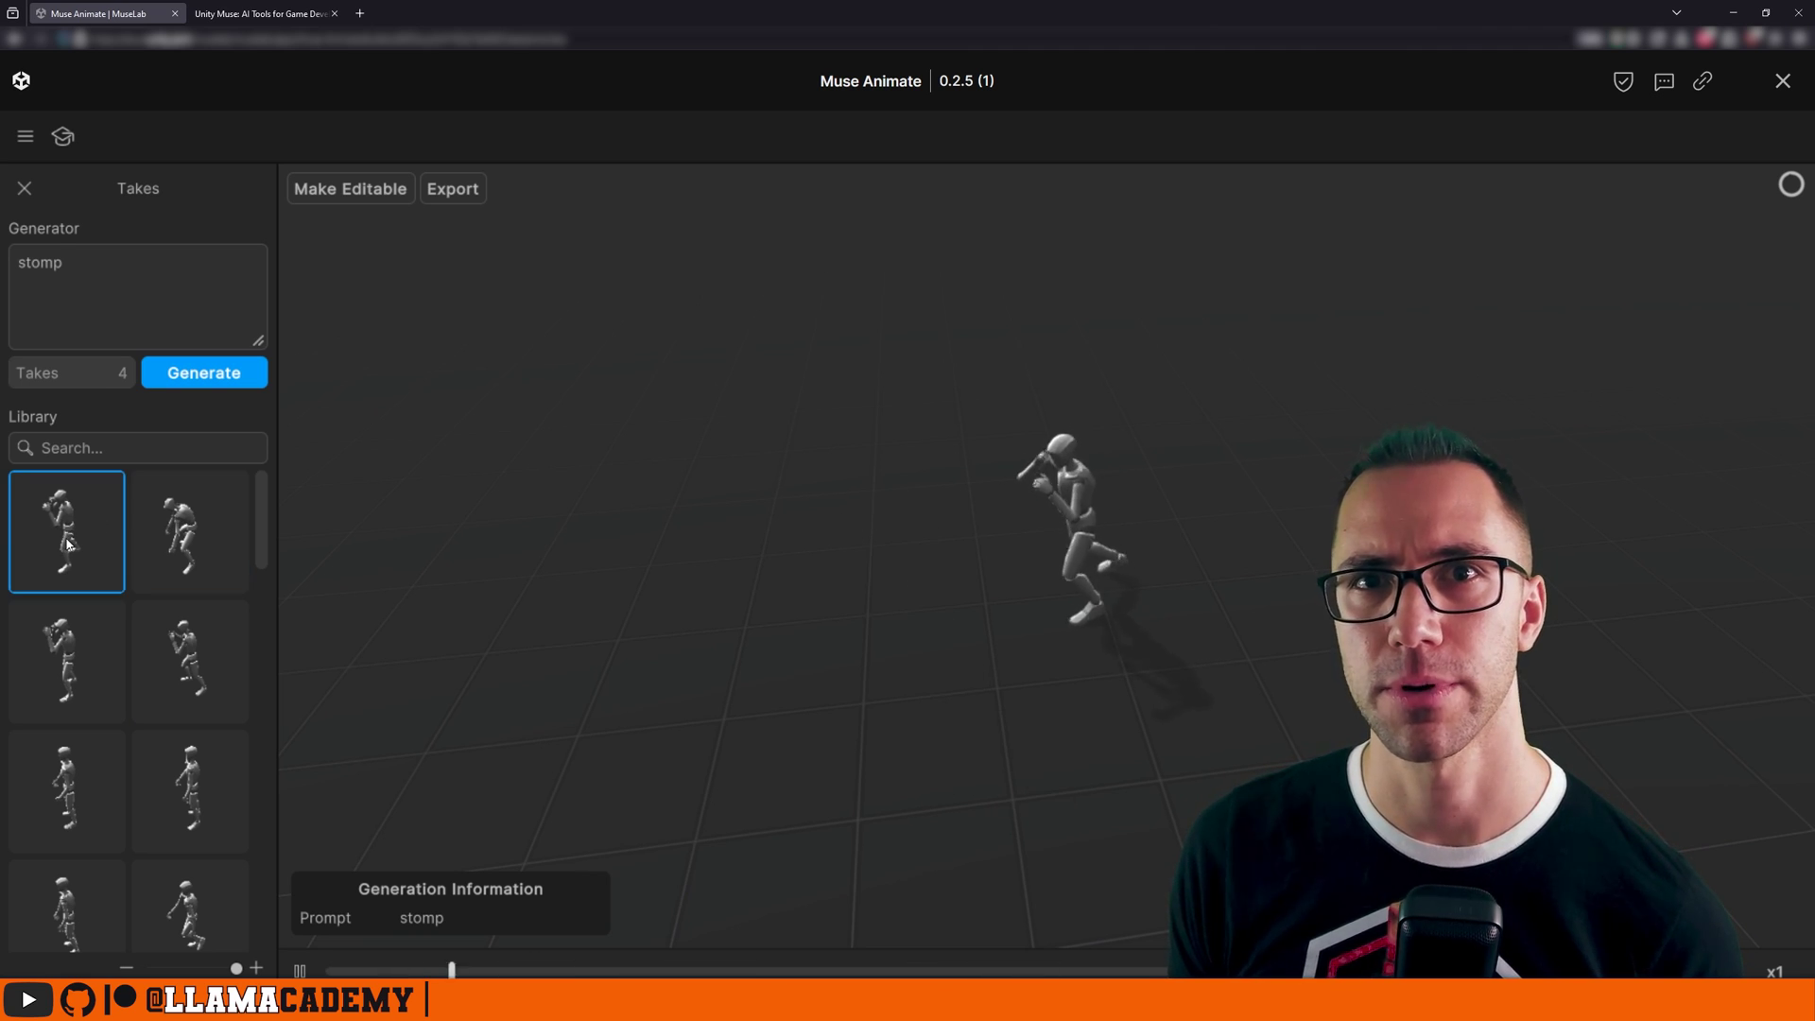
Generate takes from the 'overhead sword slash' prompt and preview the first.
click(261, 327)
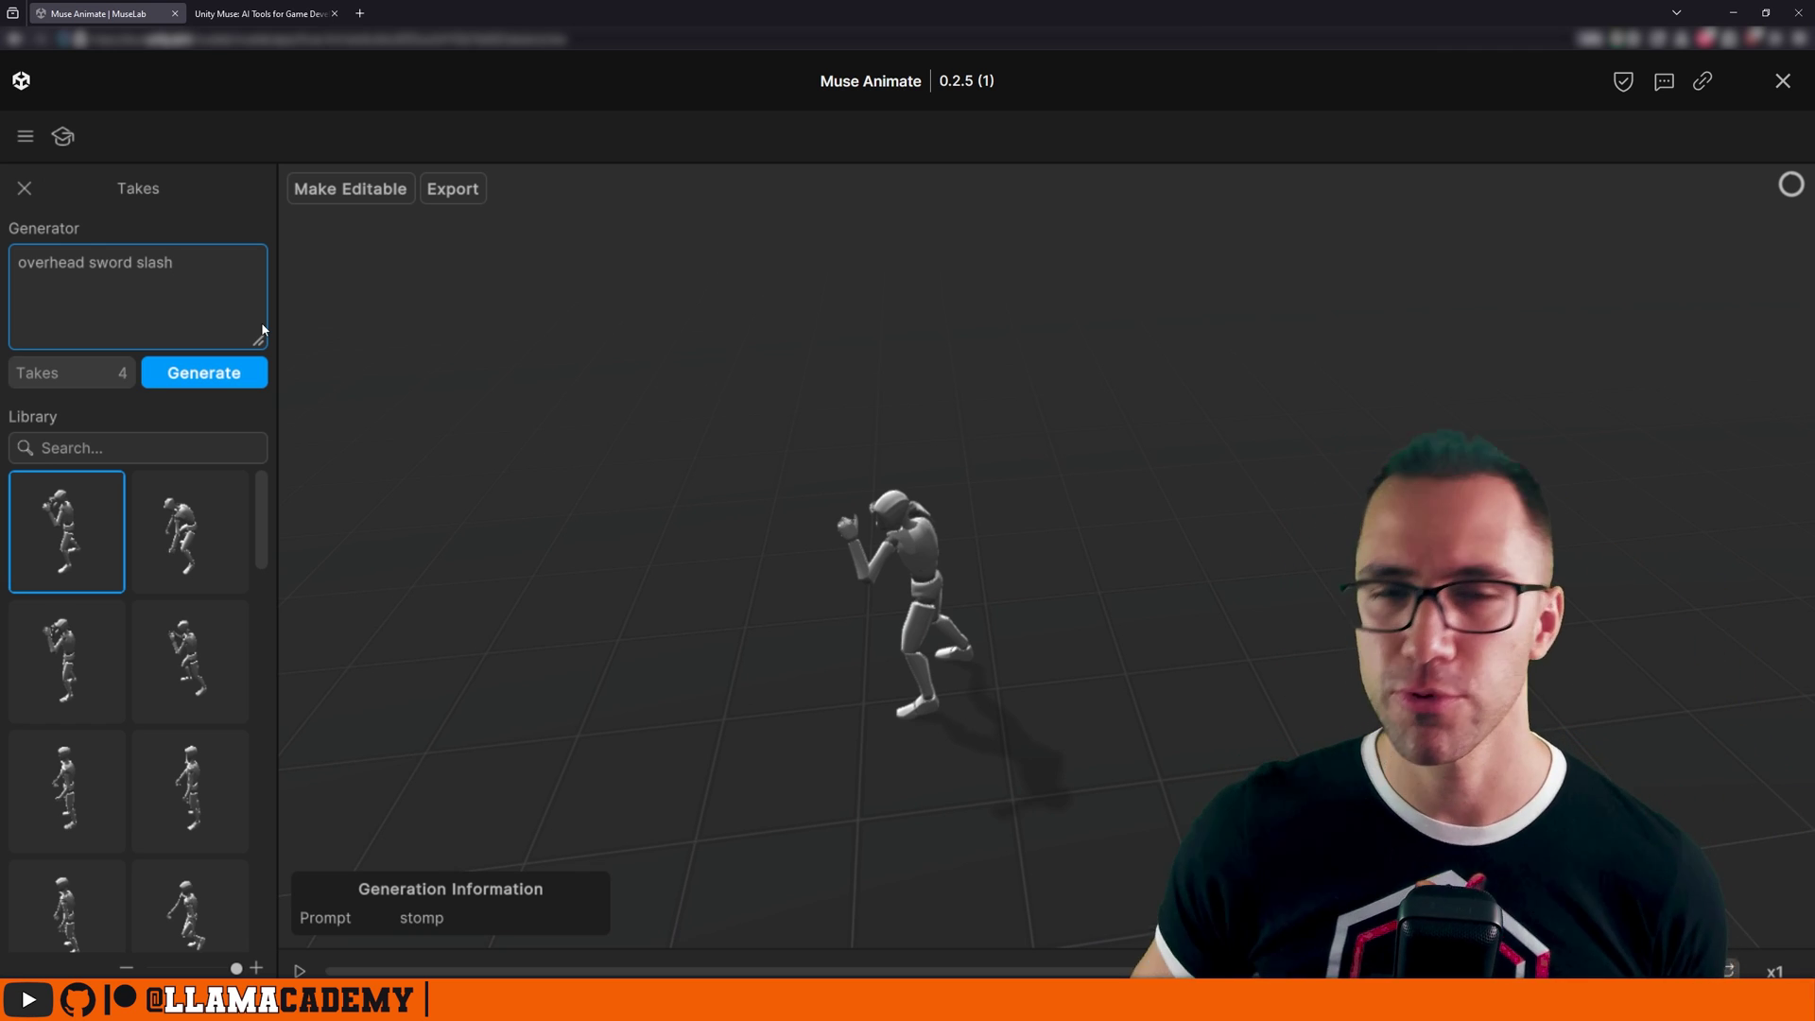
click(217, 374)
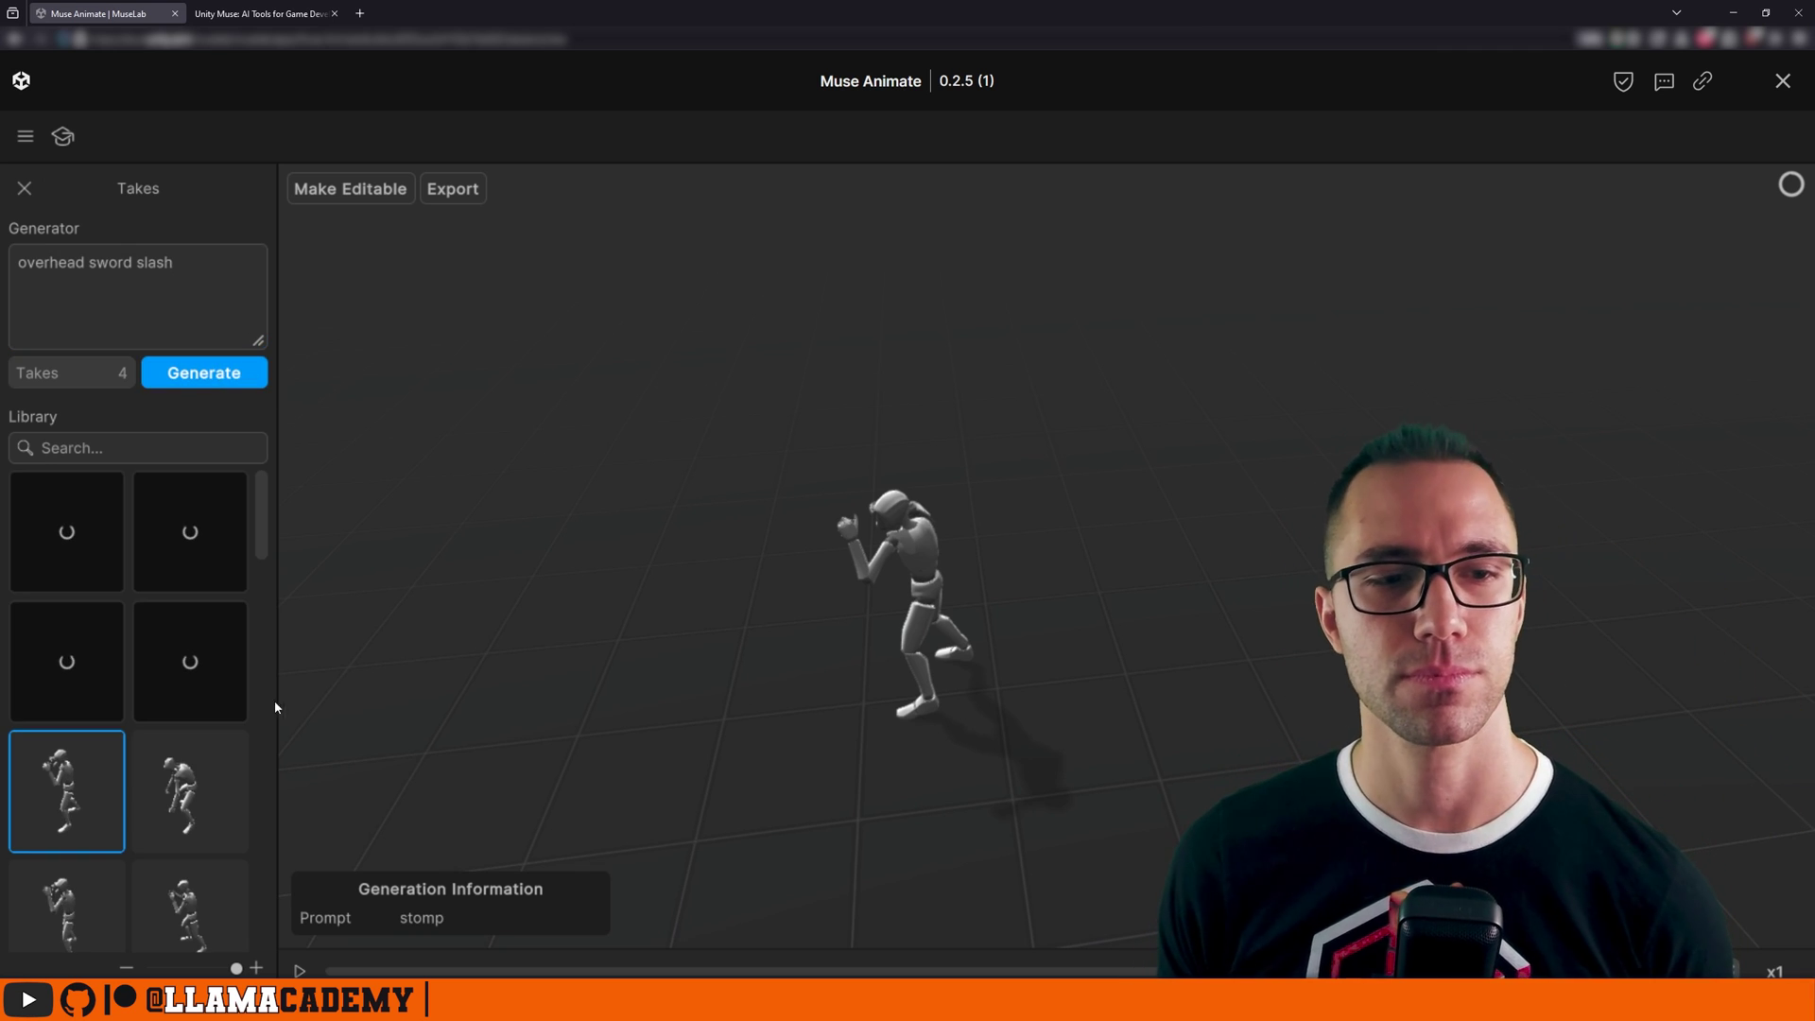
click(221, 657)
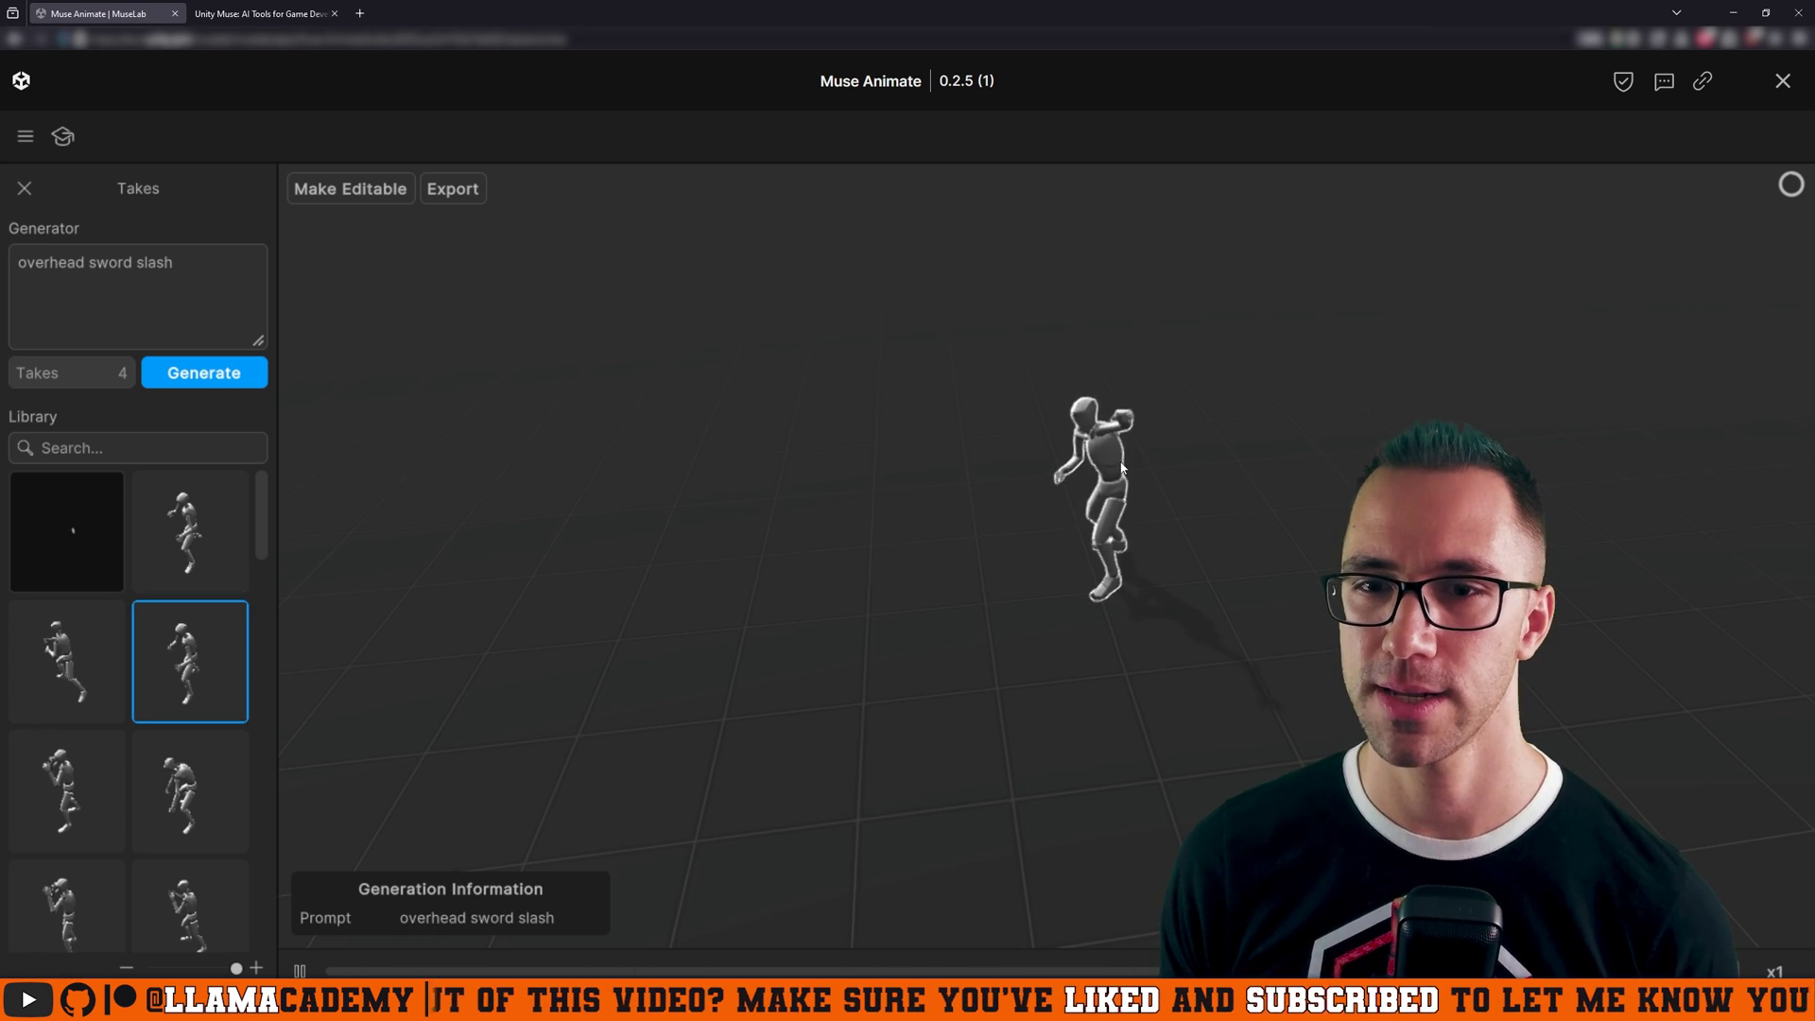
Preview three more overhead sword slash takes, then select the prompt text.
click(74, 673)
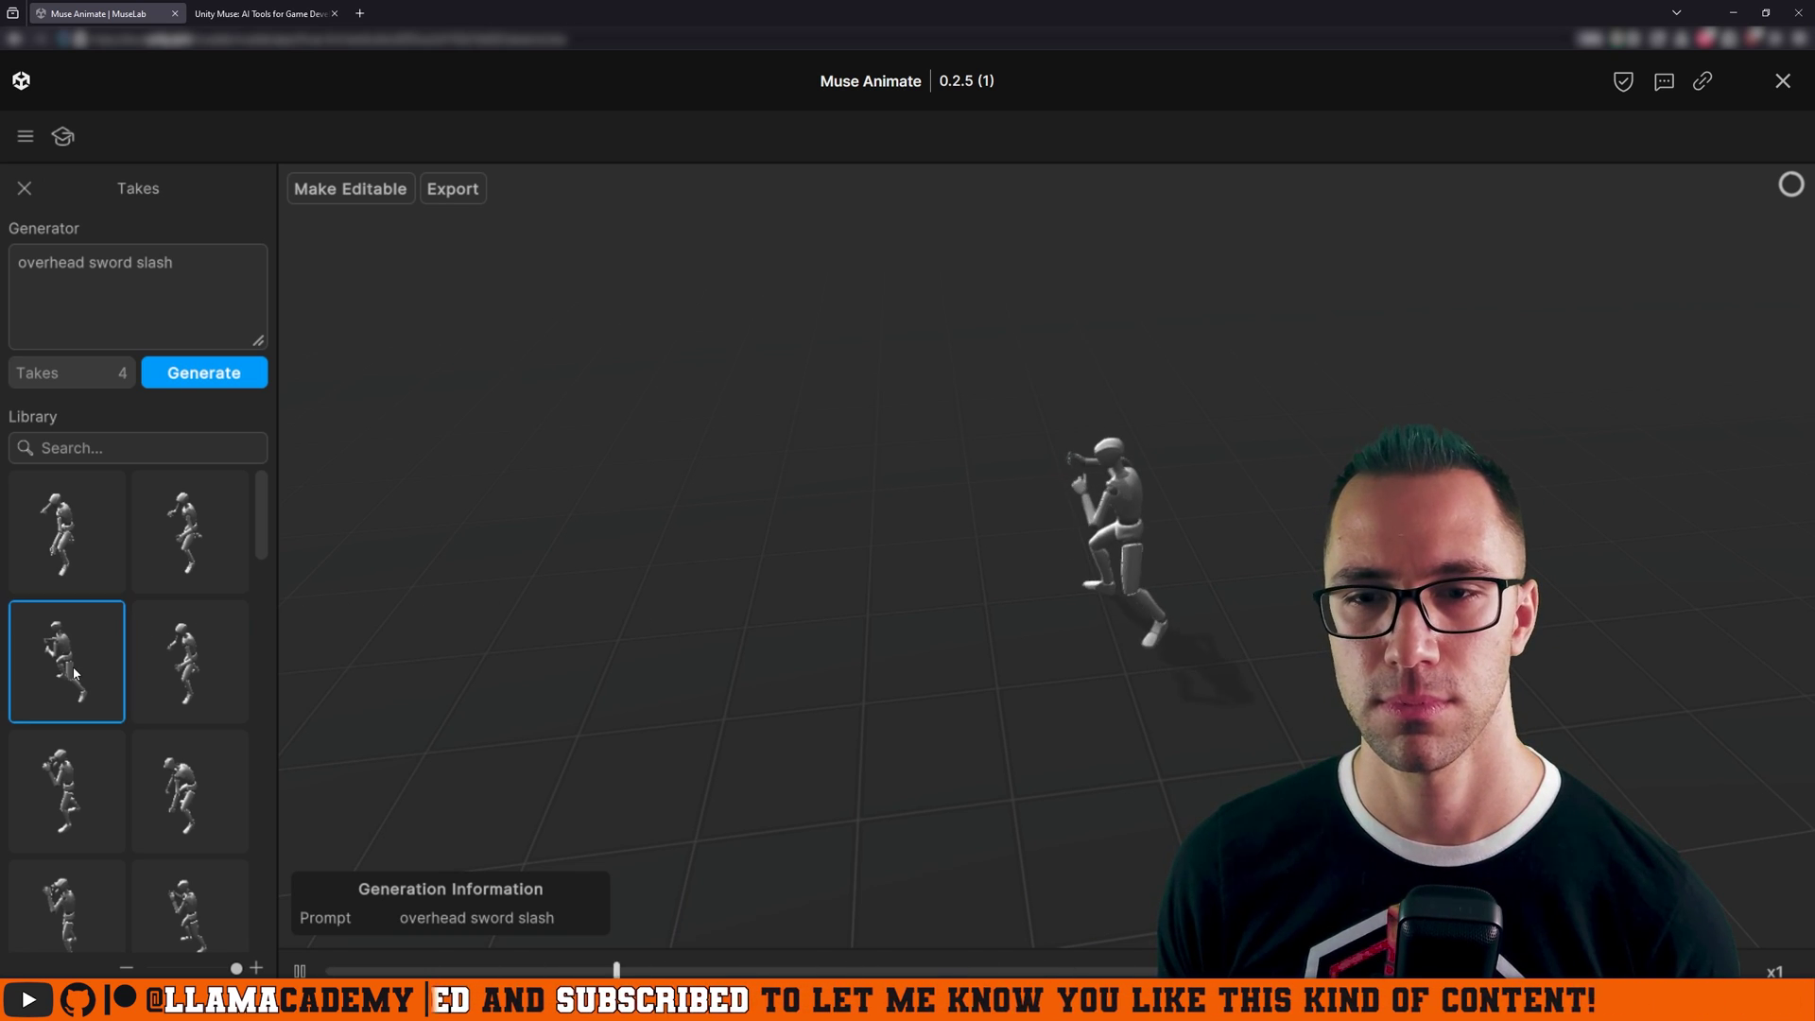
click(191, 550)
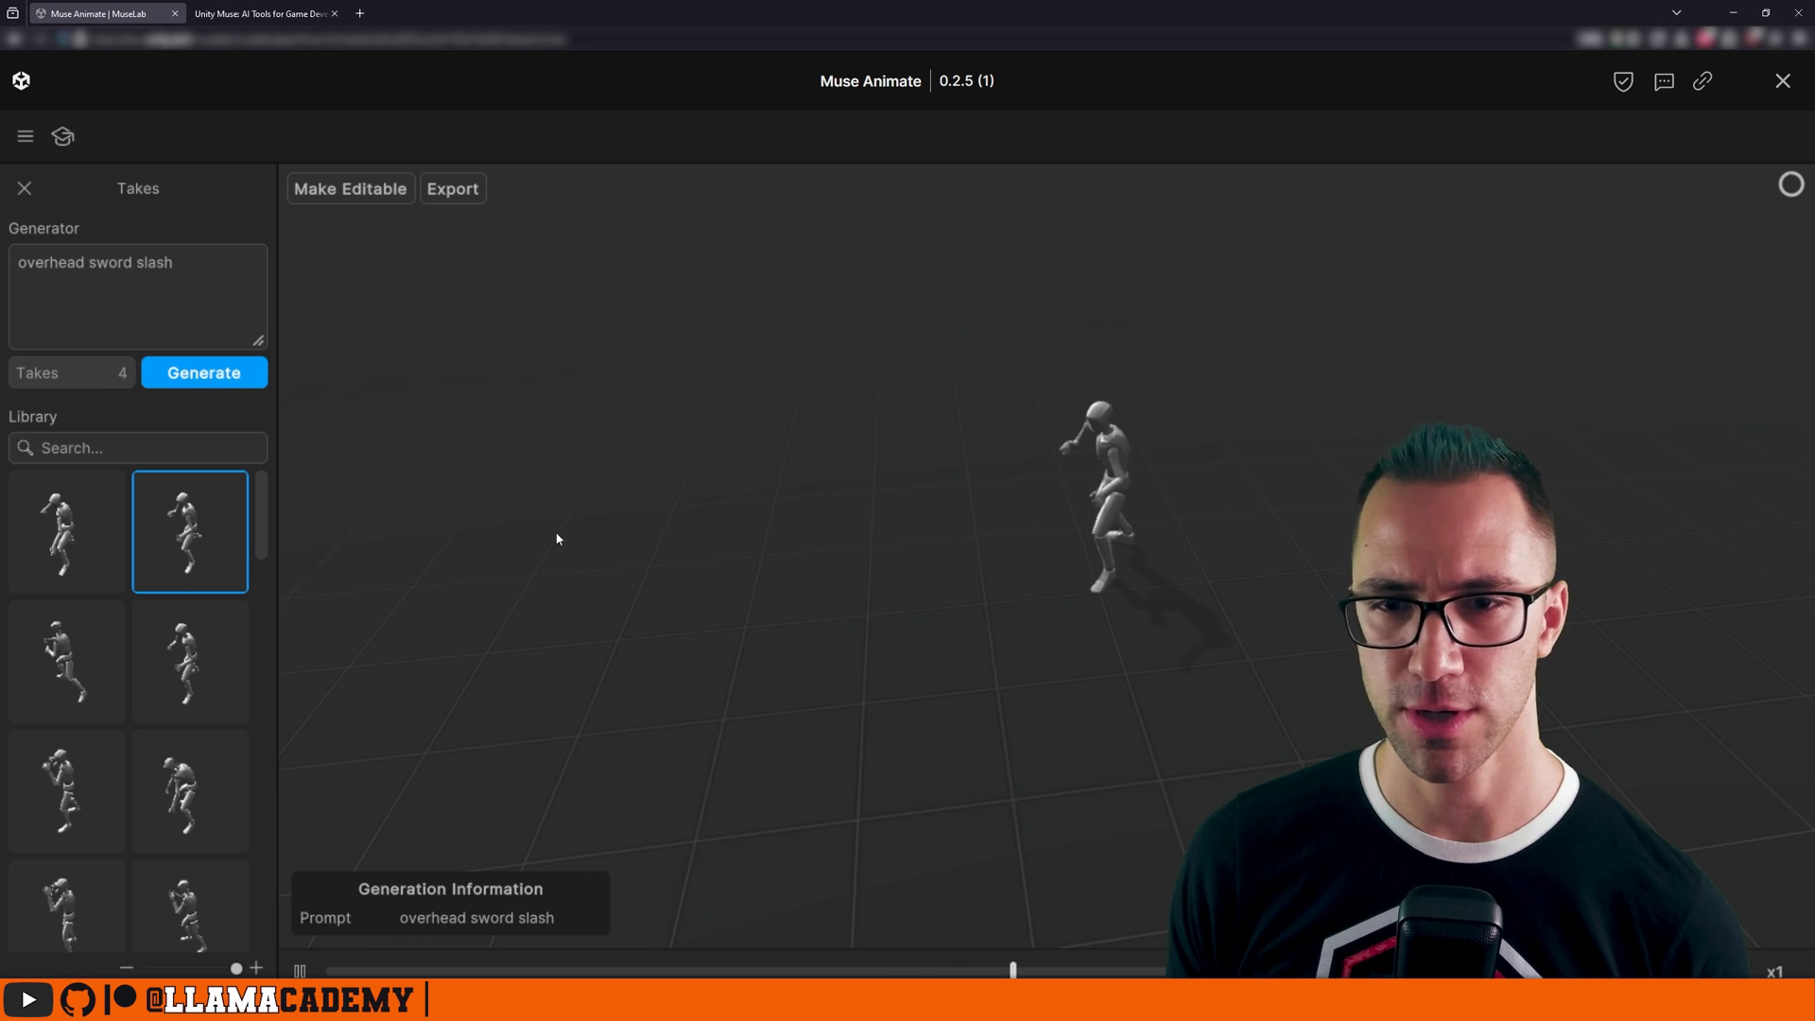
click(86, 546)
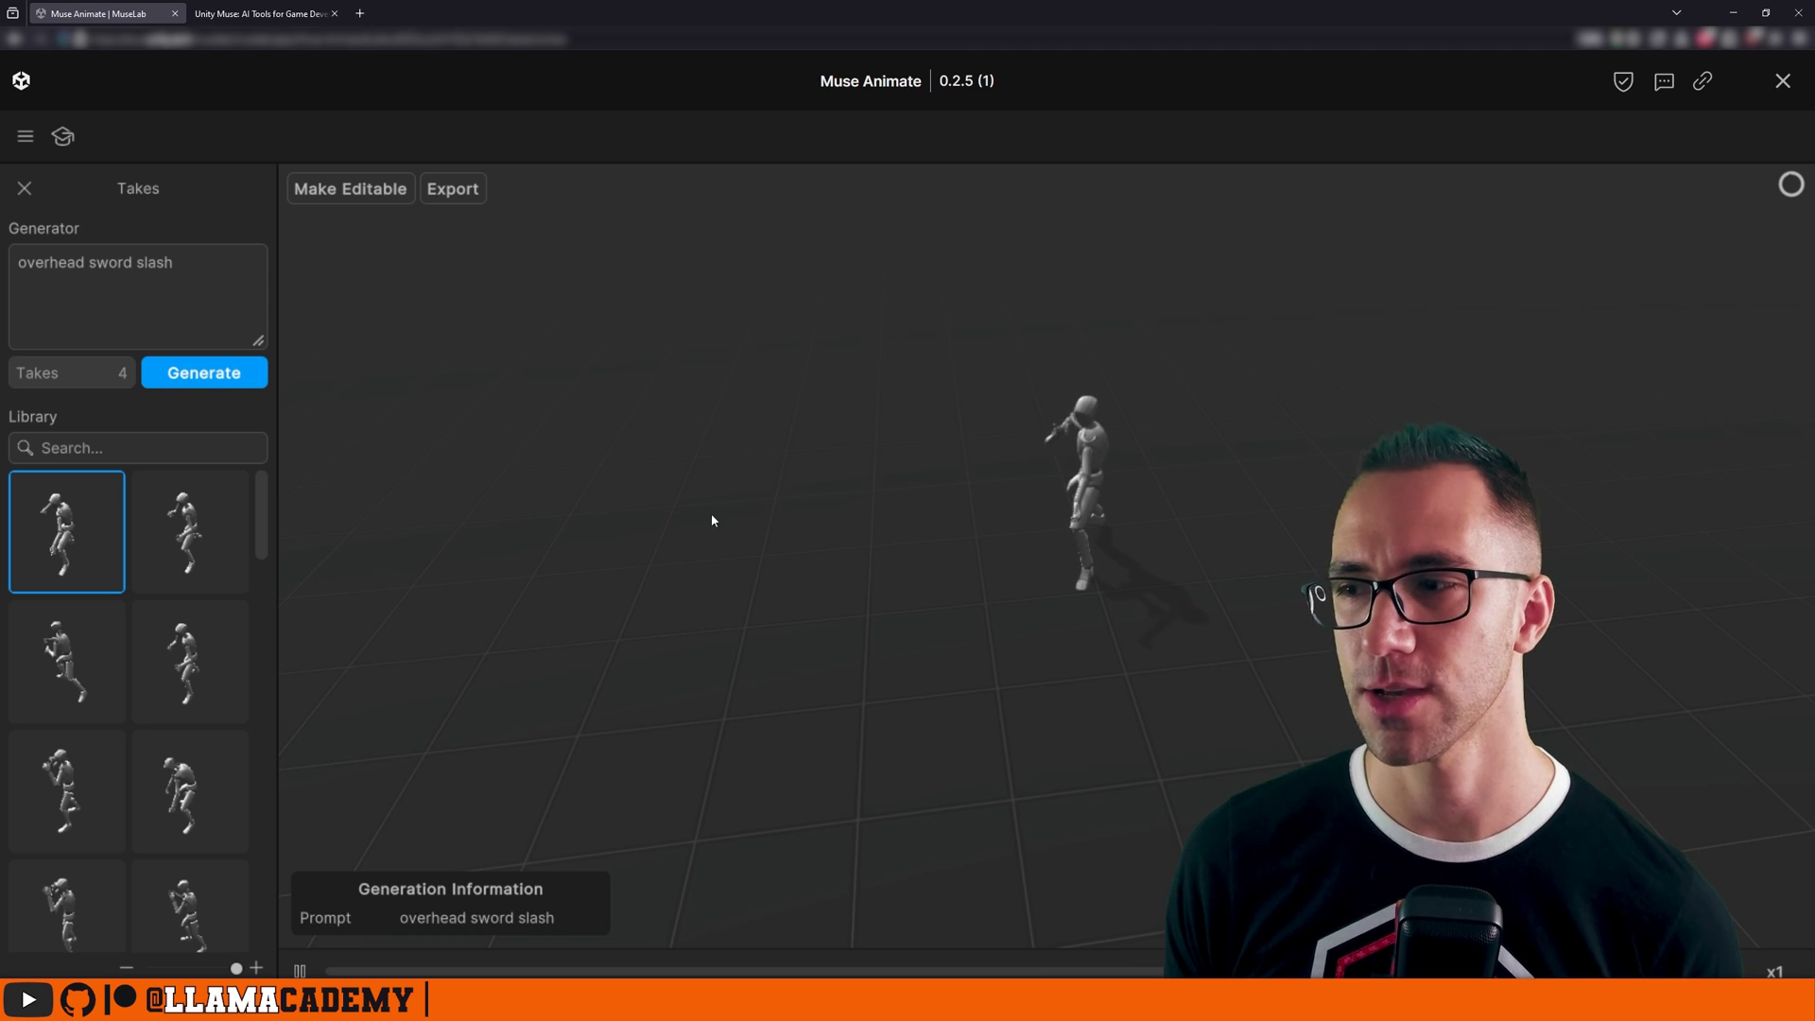
click(133, 283)
Reword the prompt to 'sword slash', generate takes and preview the first.
key(ctrl+a)
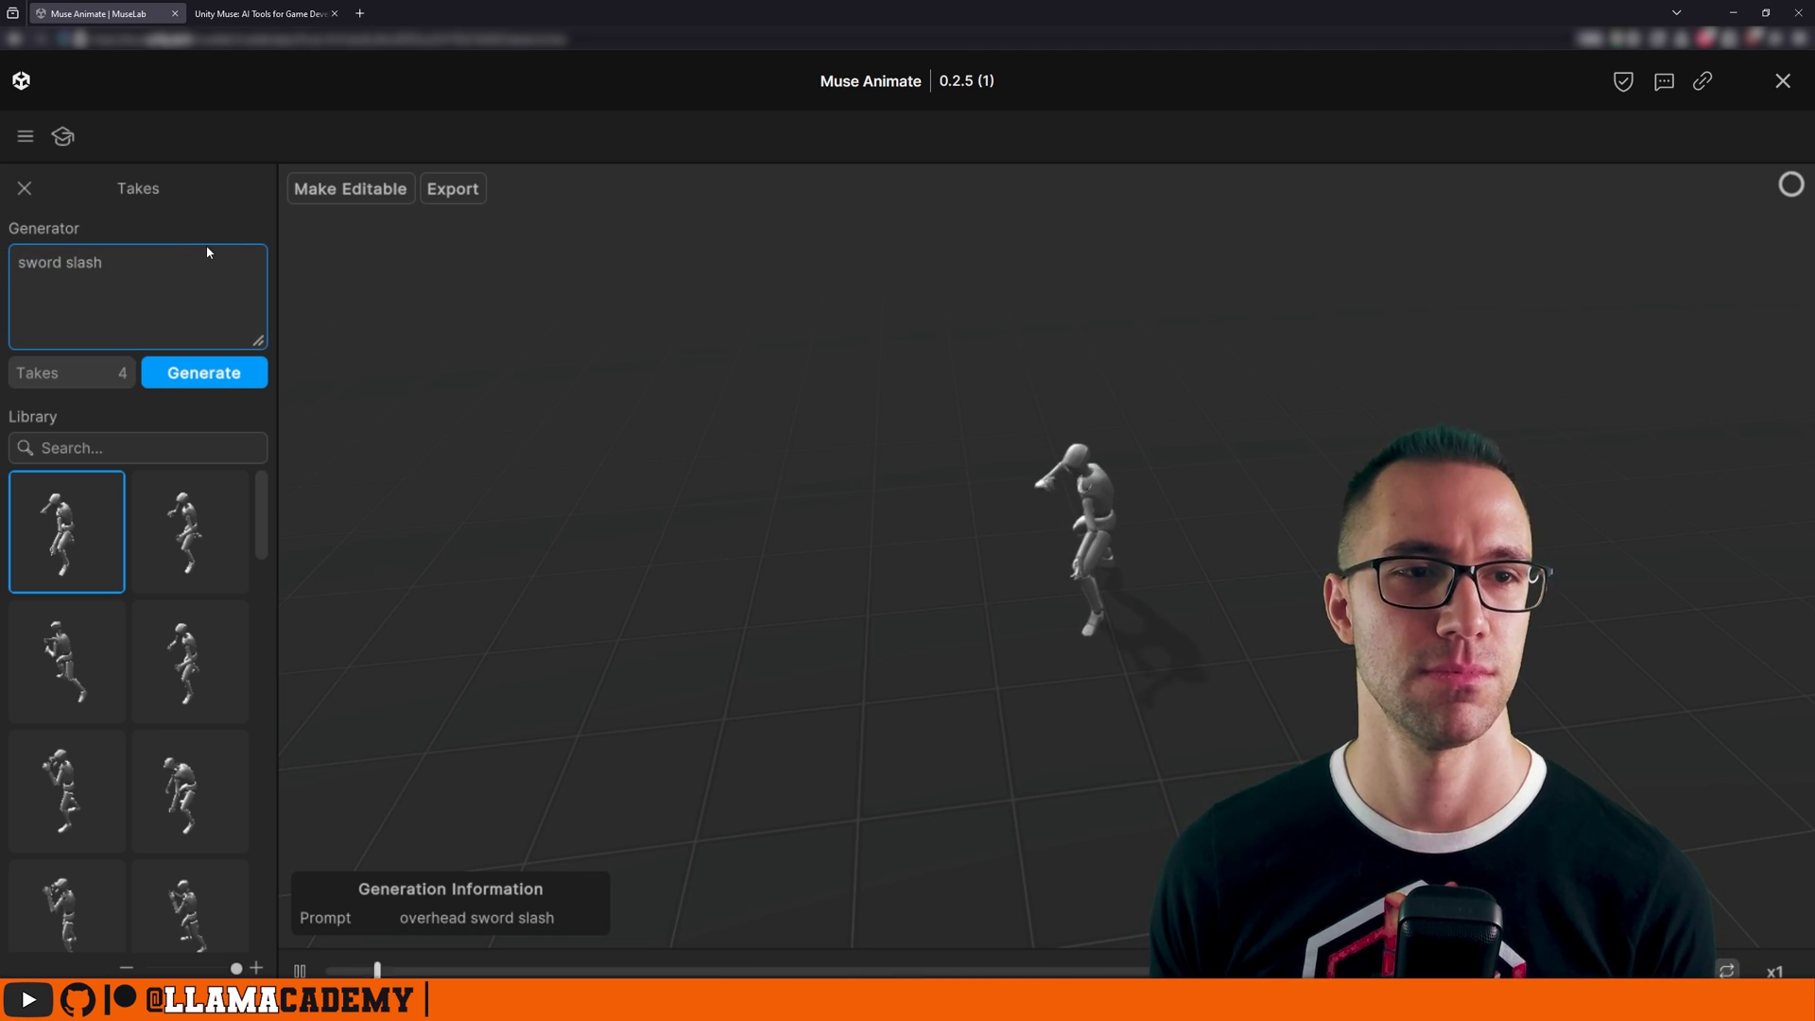
click(219, 368)
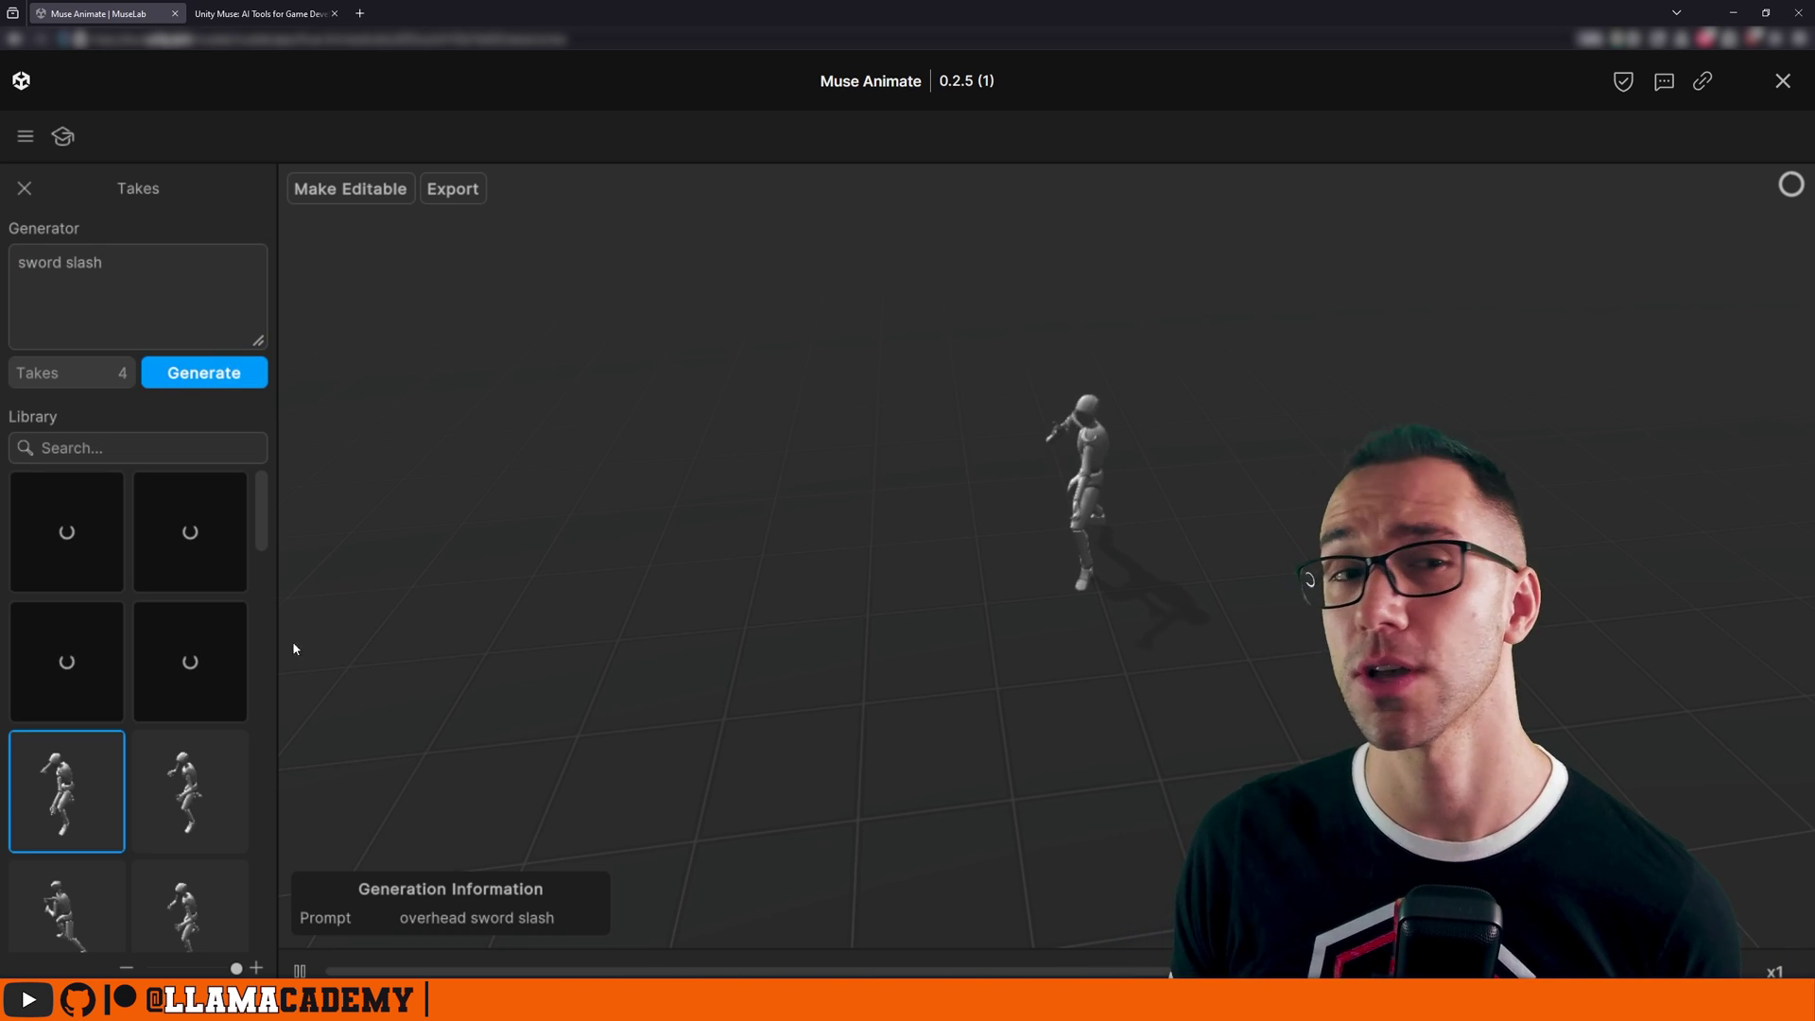
click(174, 662)
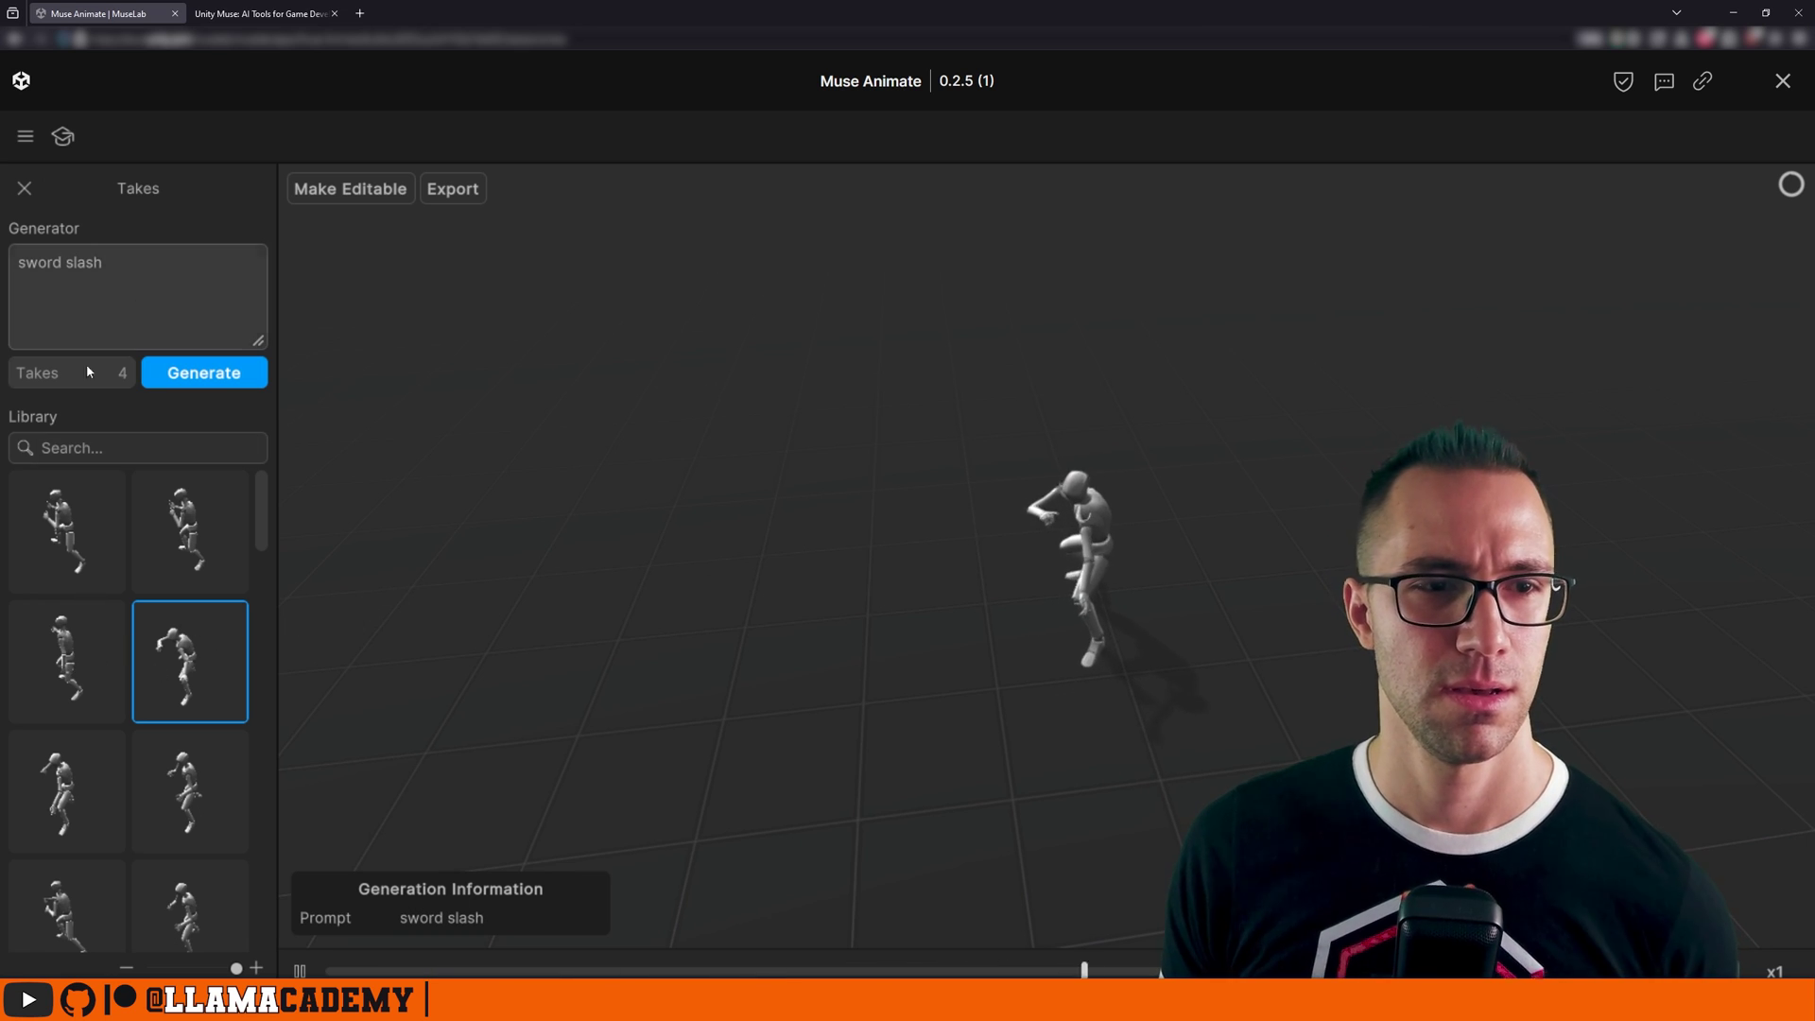
Preview the remaining 'sword slash' takes in the Library.
click(92, 631)
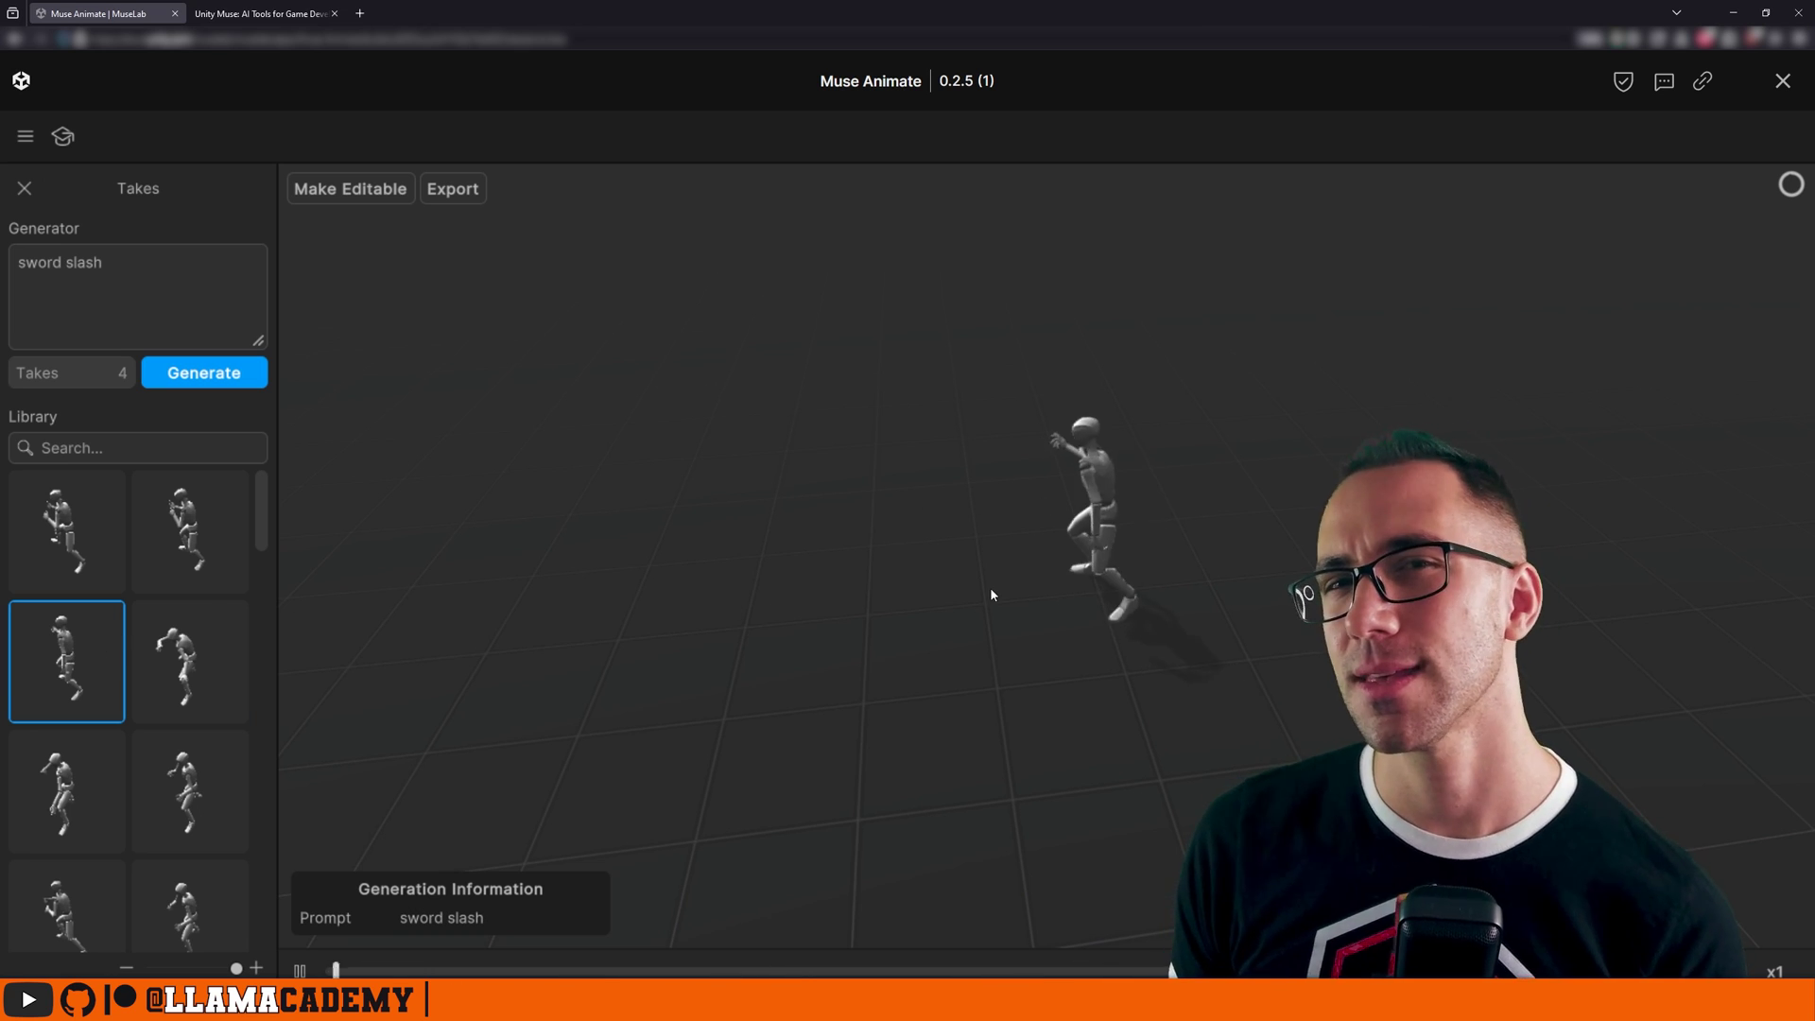
key(Up)
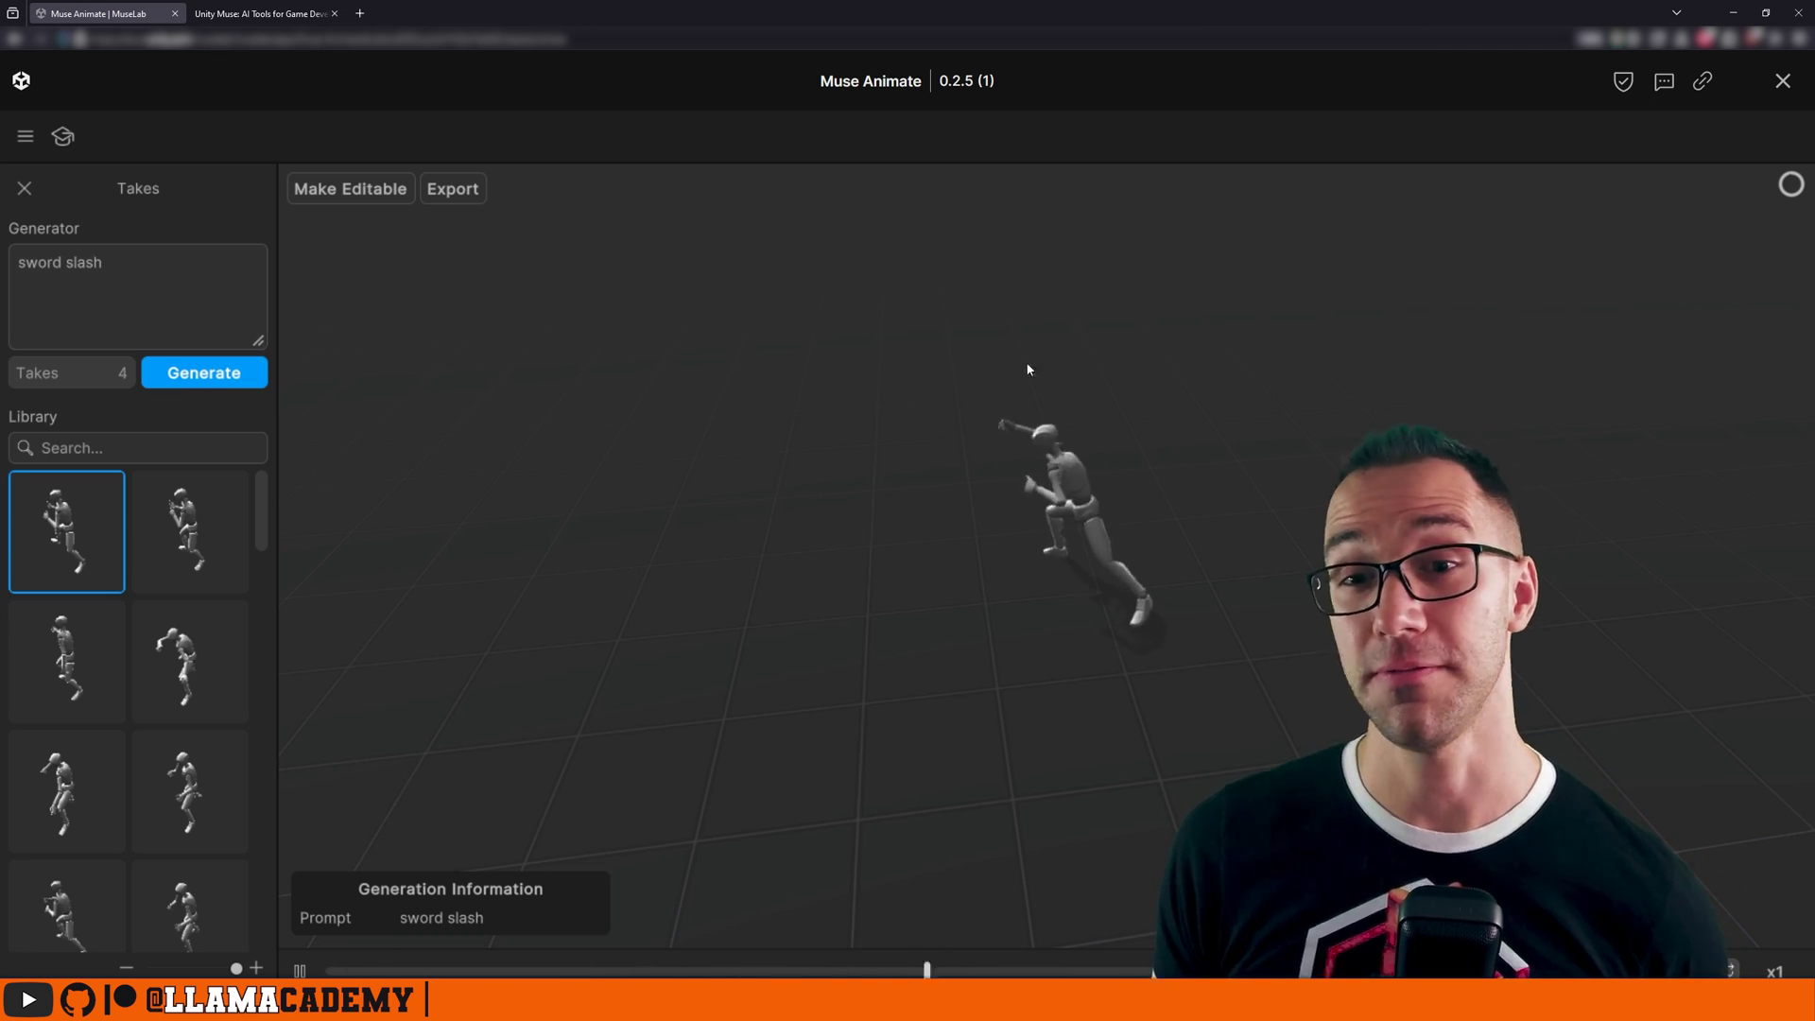
click(205, 559)
click(57, 666)
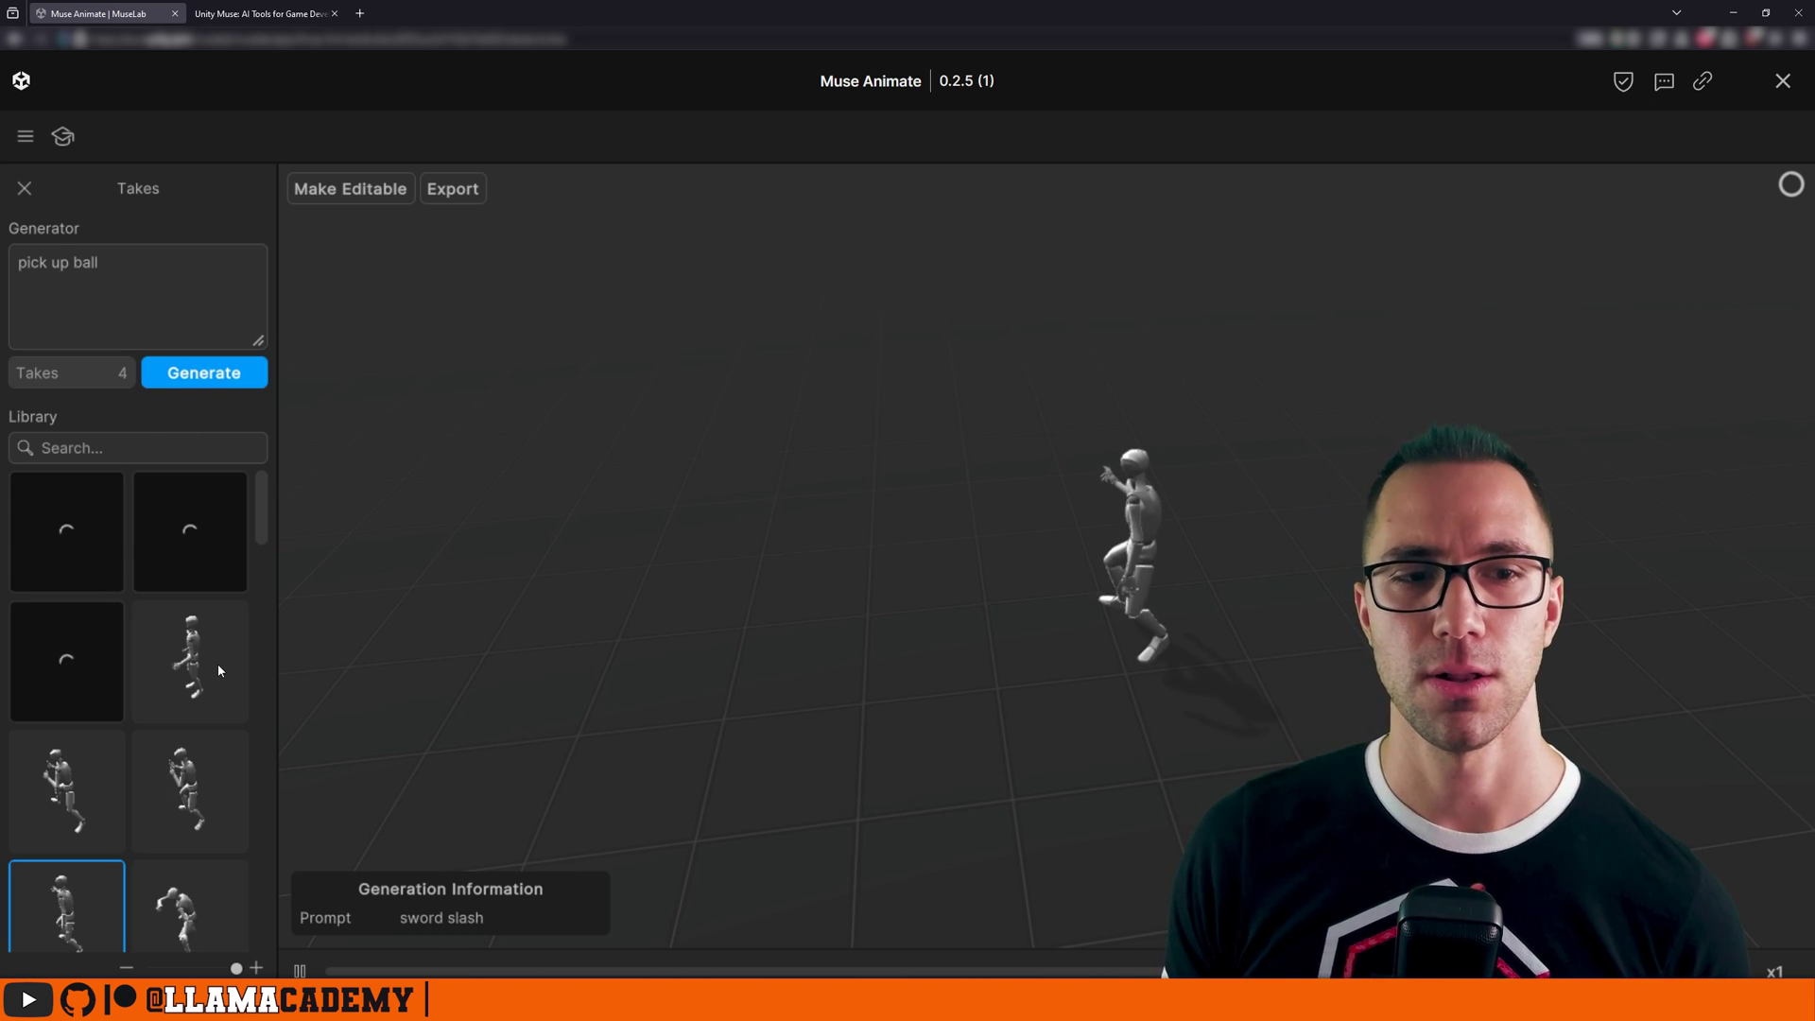
Preview four of the 'pick up ball' takes in the Library.
click(217, 663)
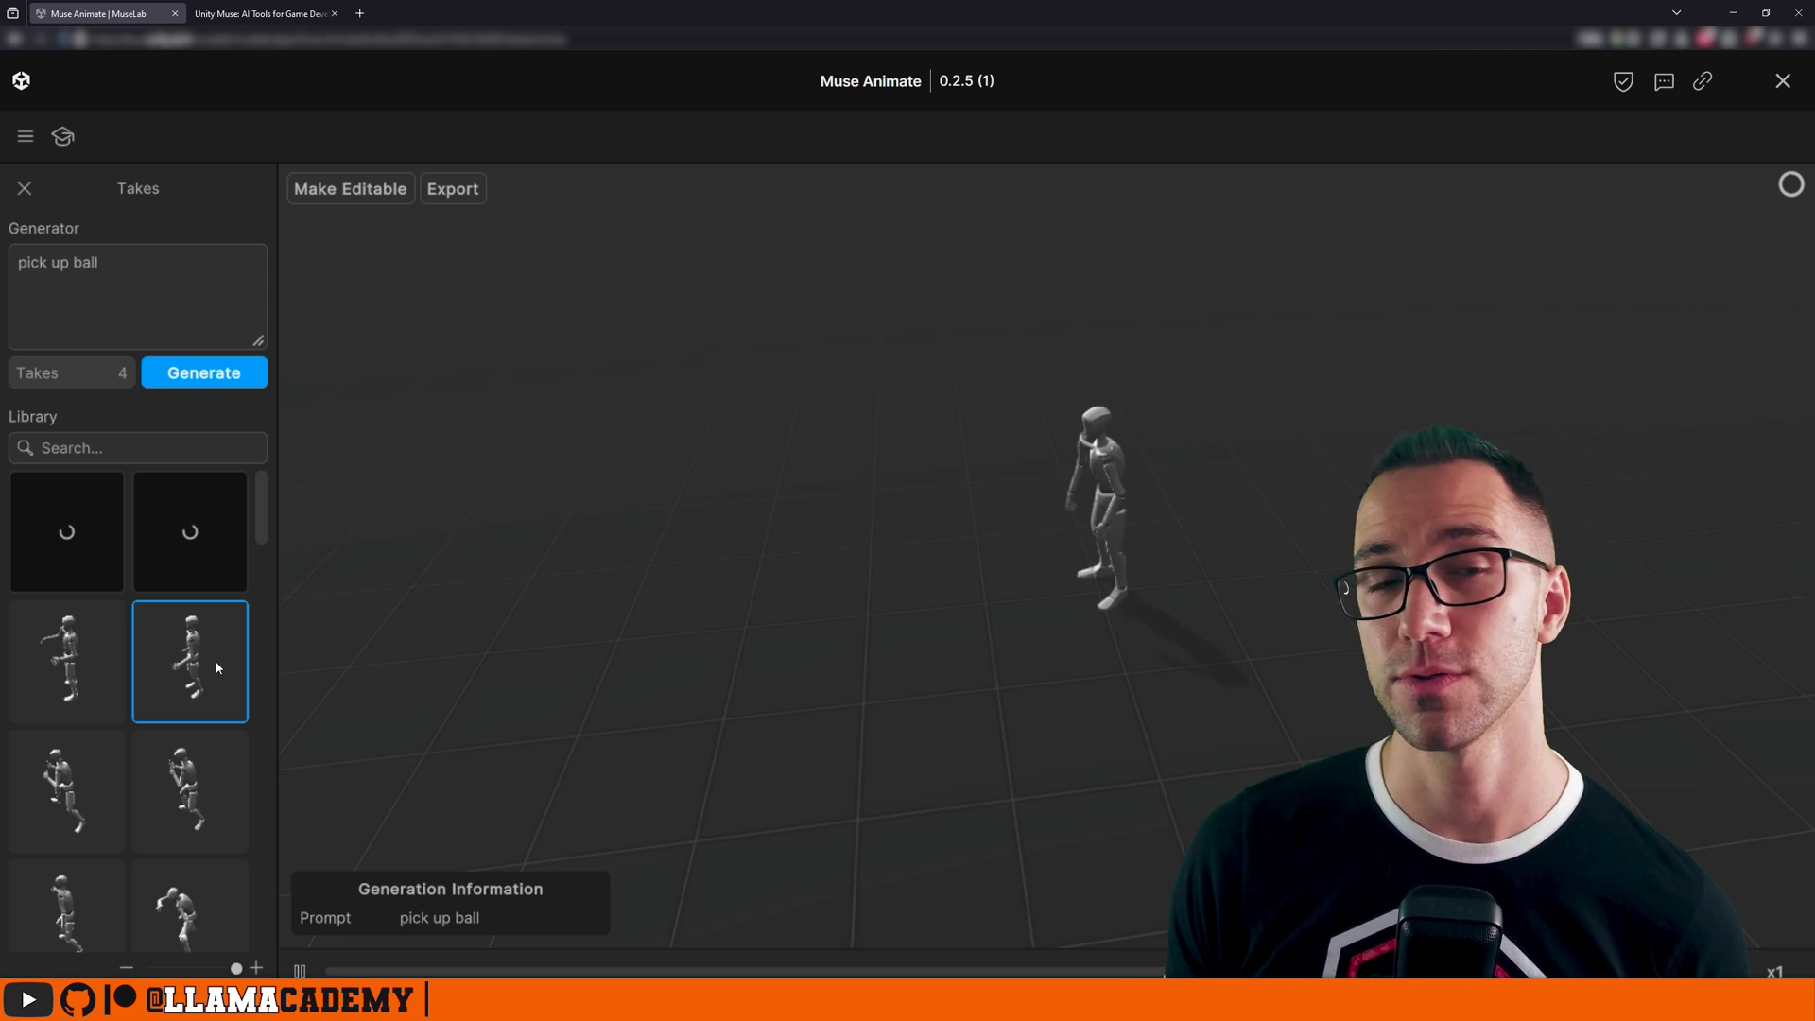
click(74, 660)
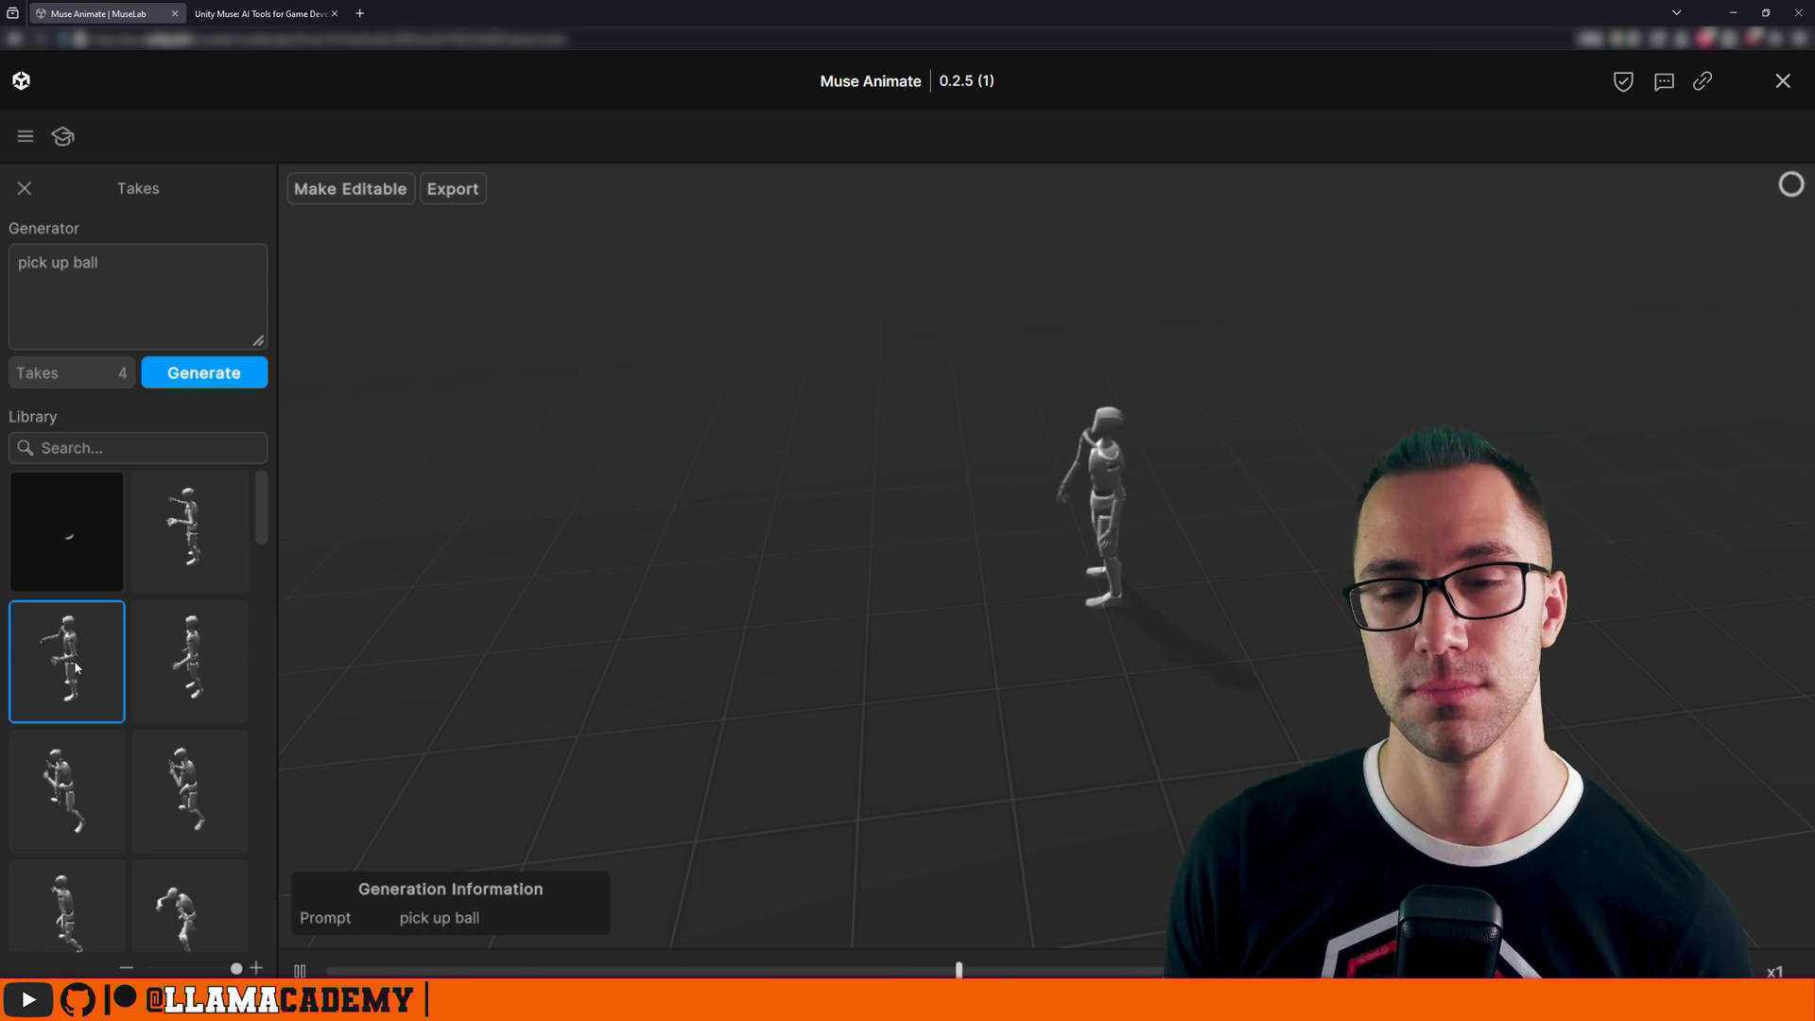
click(216, 558)
click(95, 523)
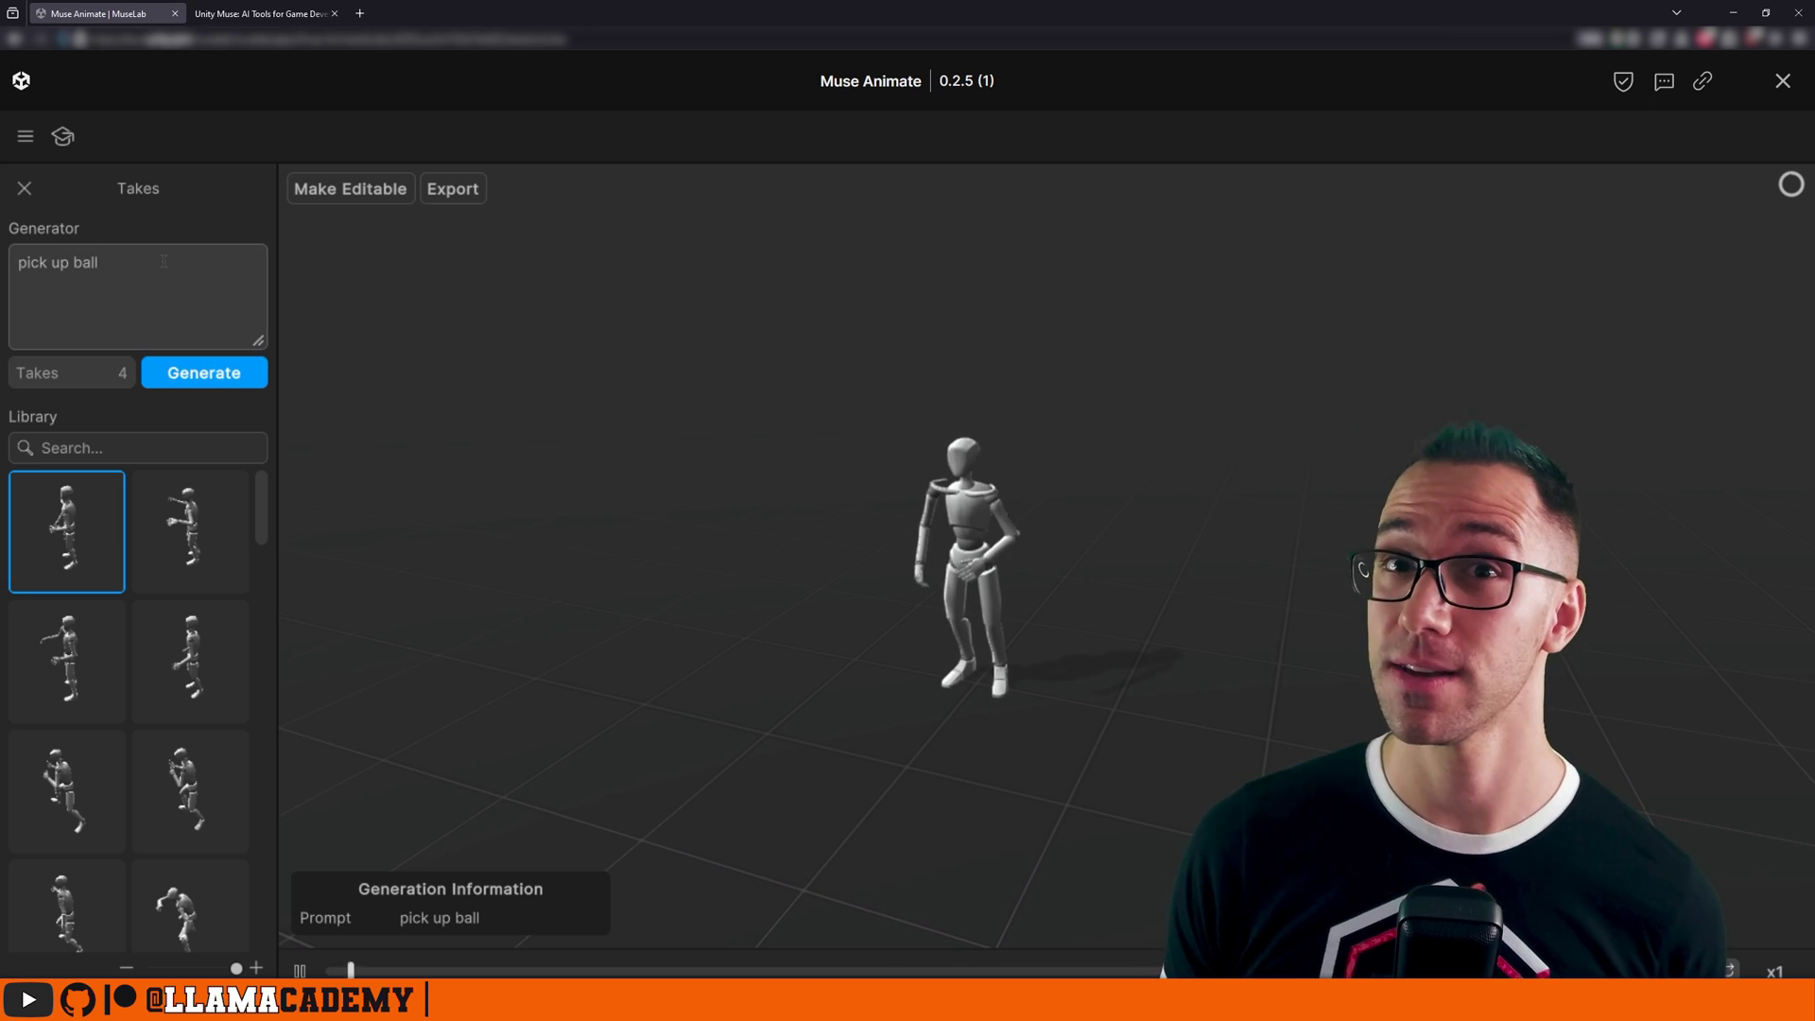
Change the prompt to 'aim pistol', generate four takes and preview two of them.
drag(189, 281, 82, 263)
text(aim pistol)
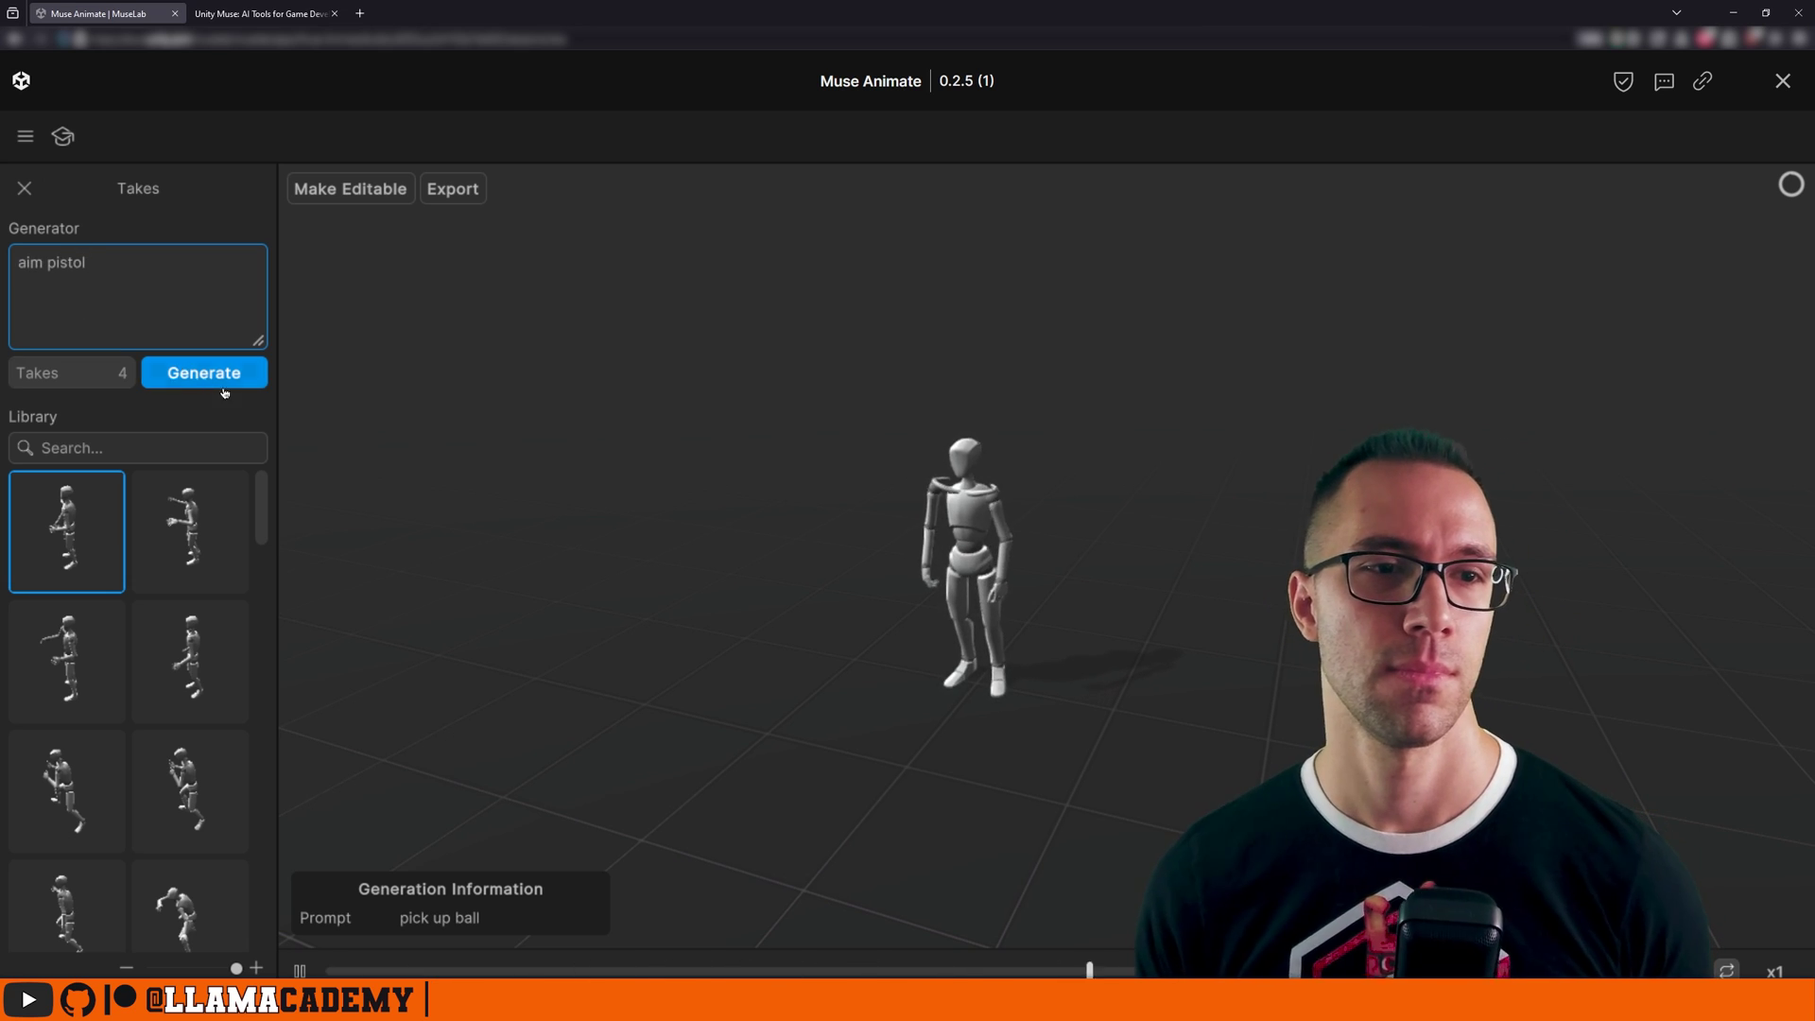
click(232, 387)
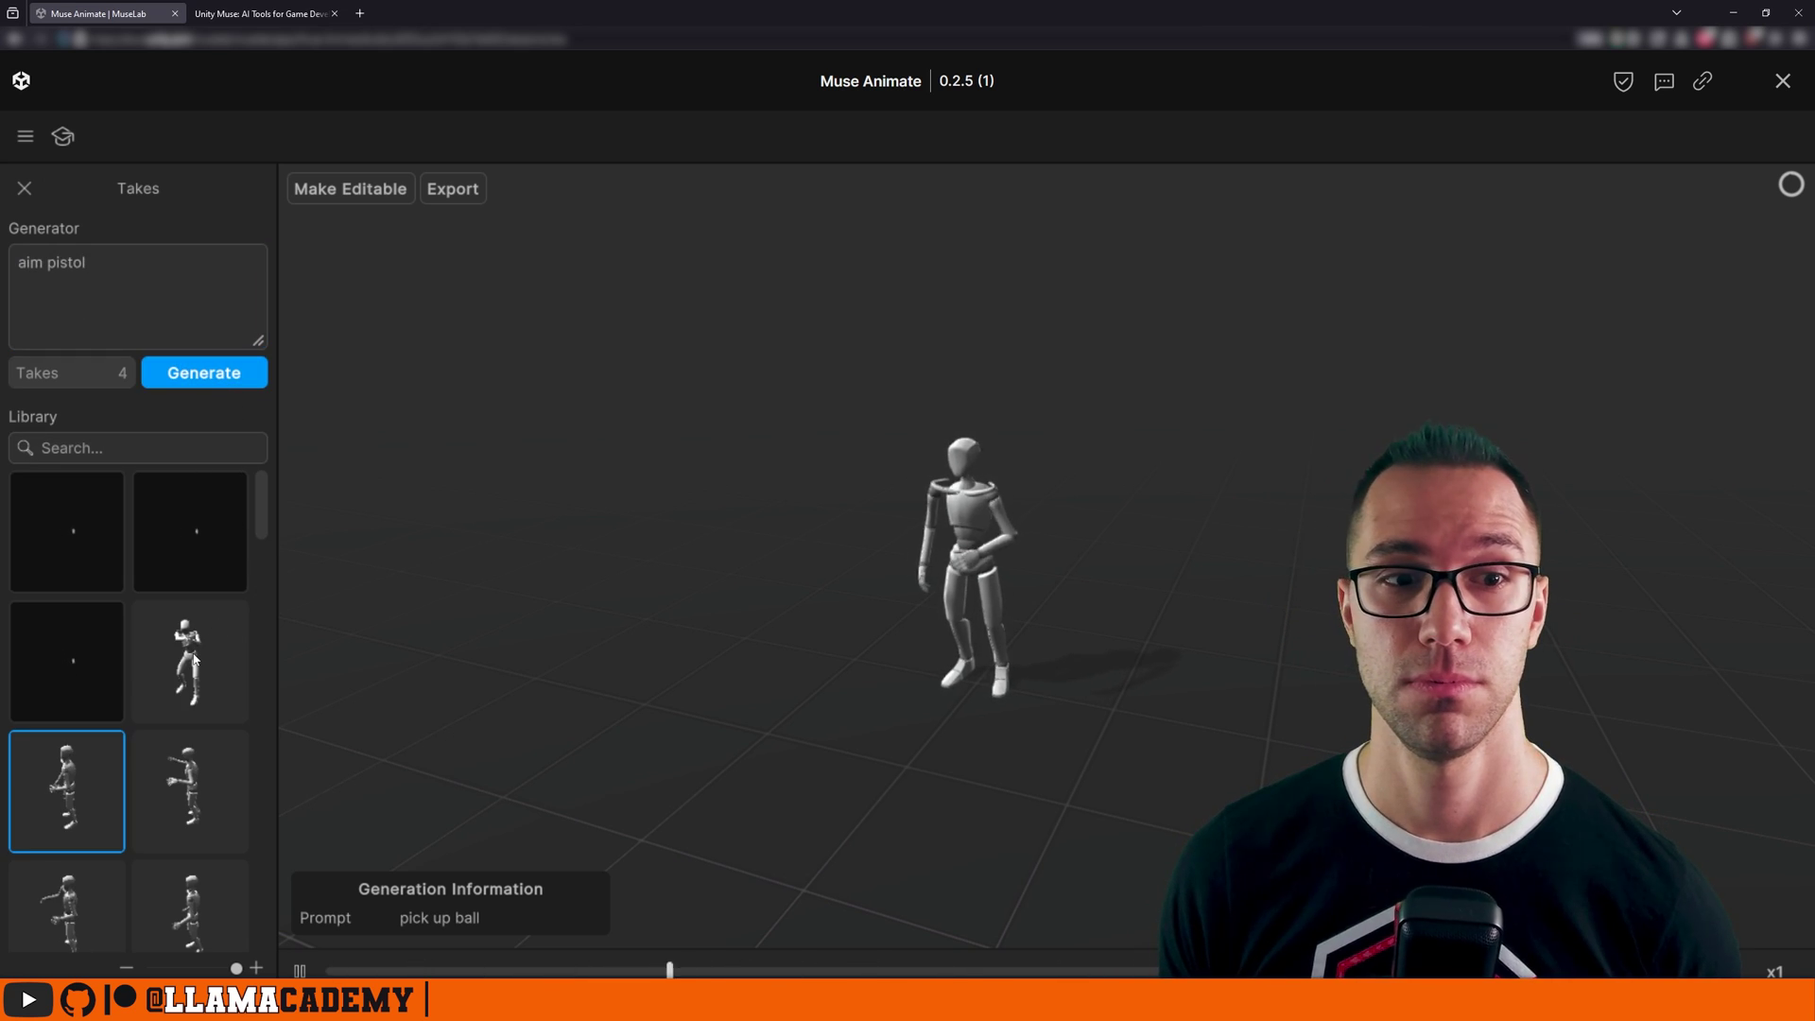
click(194, 659)
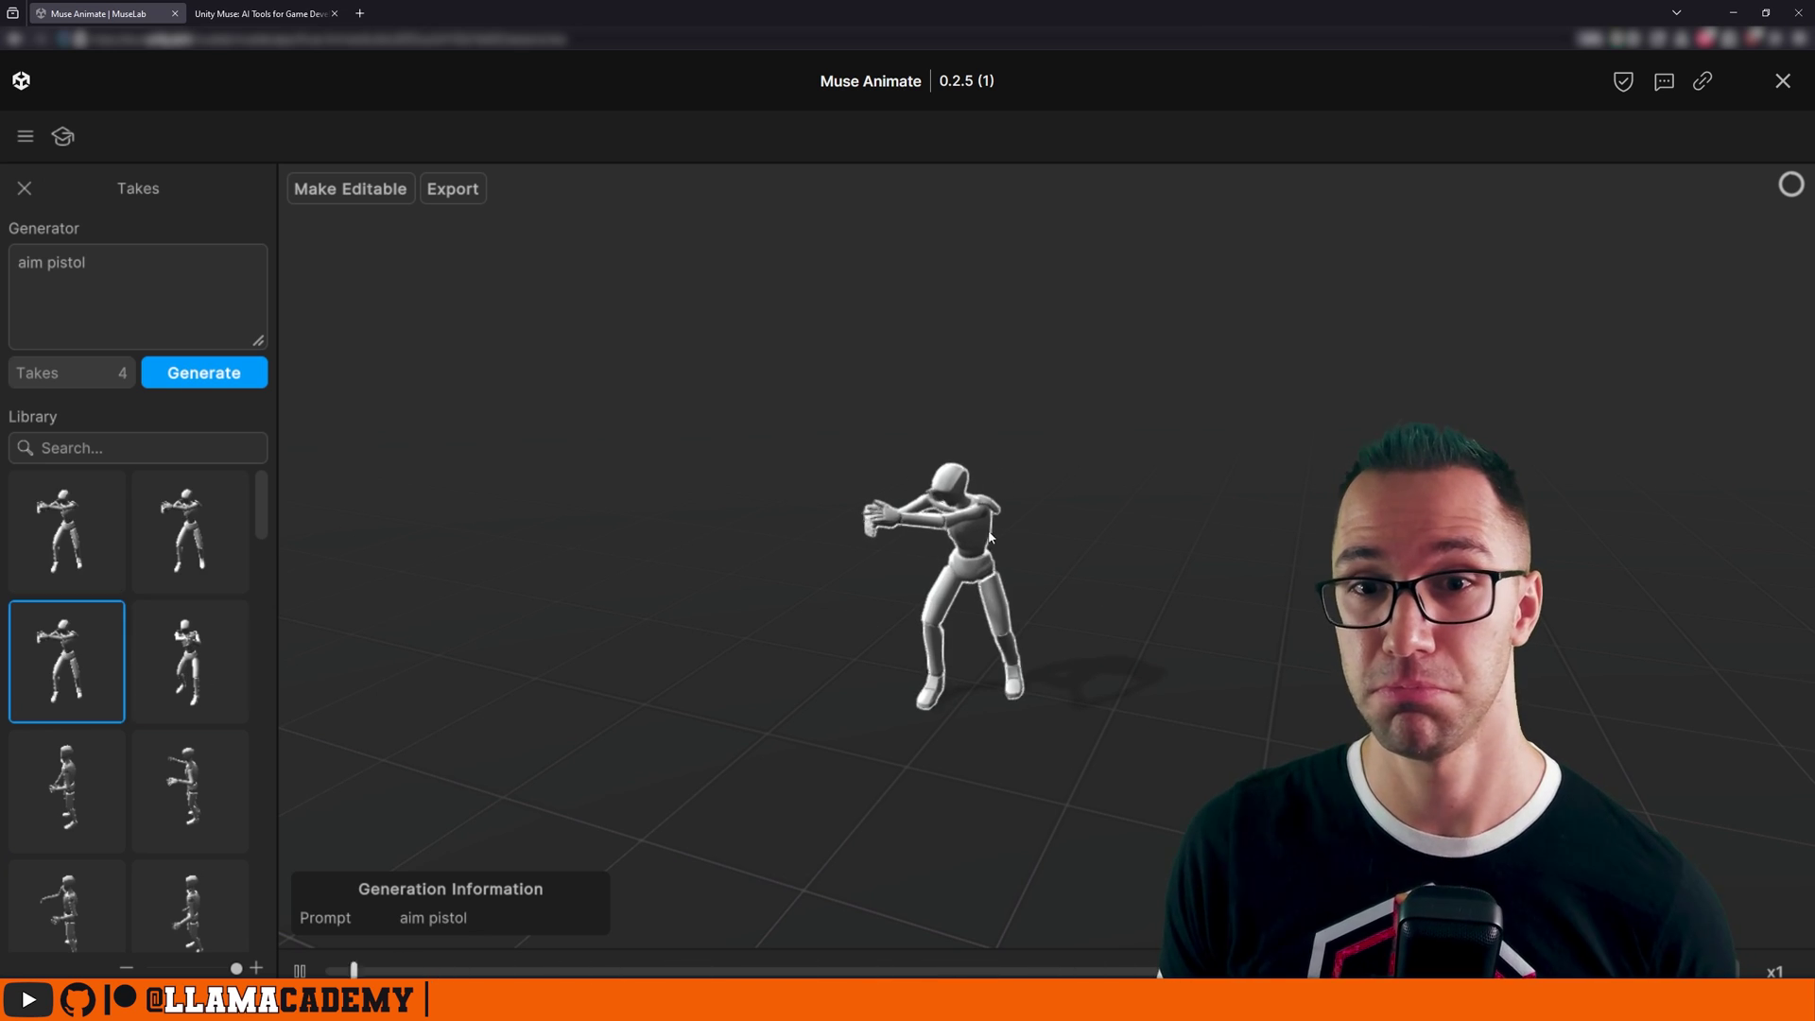
click(198, 546)
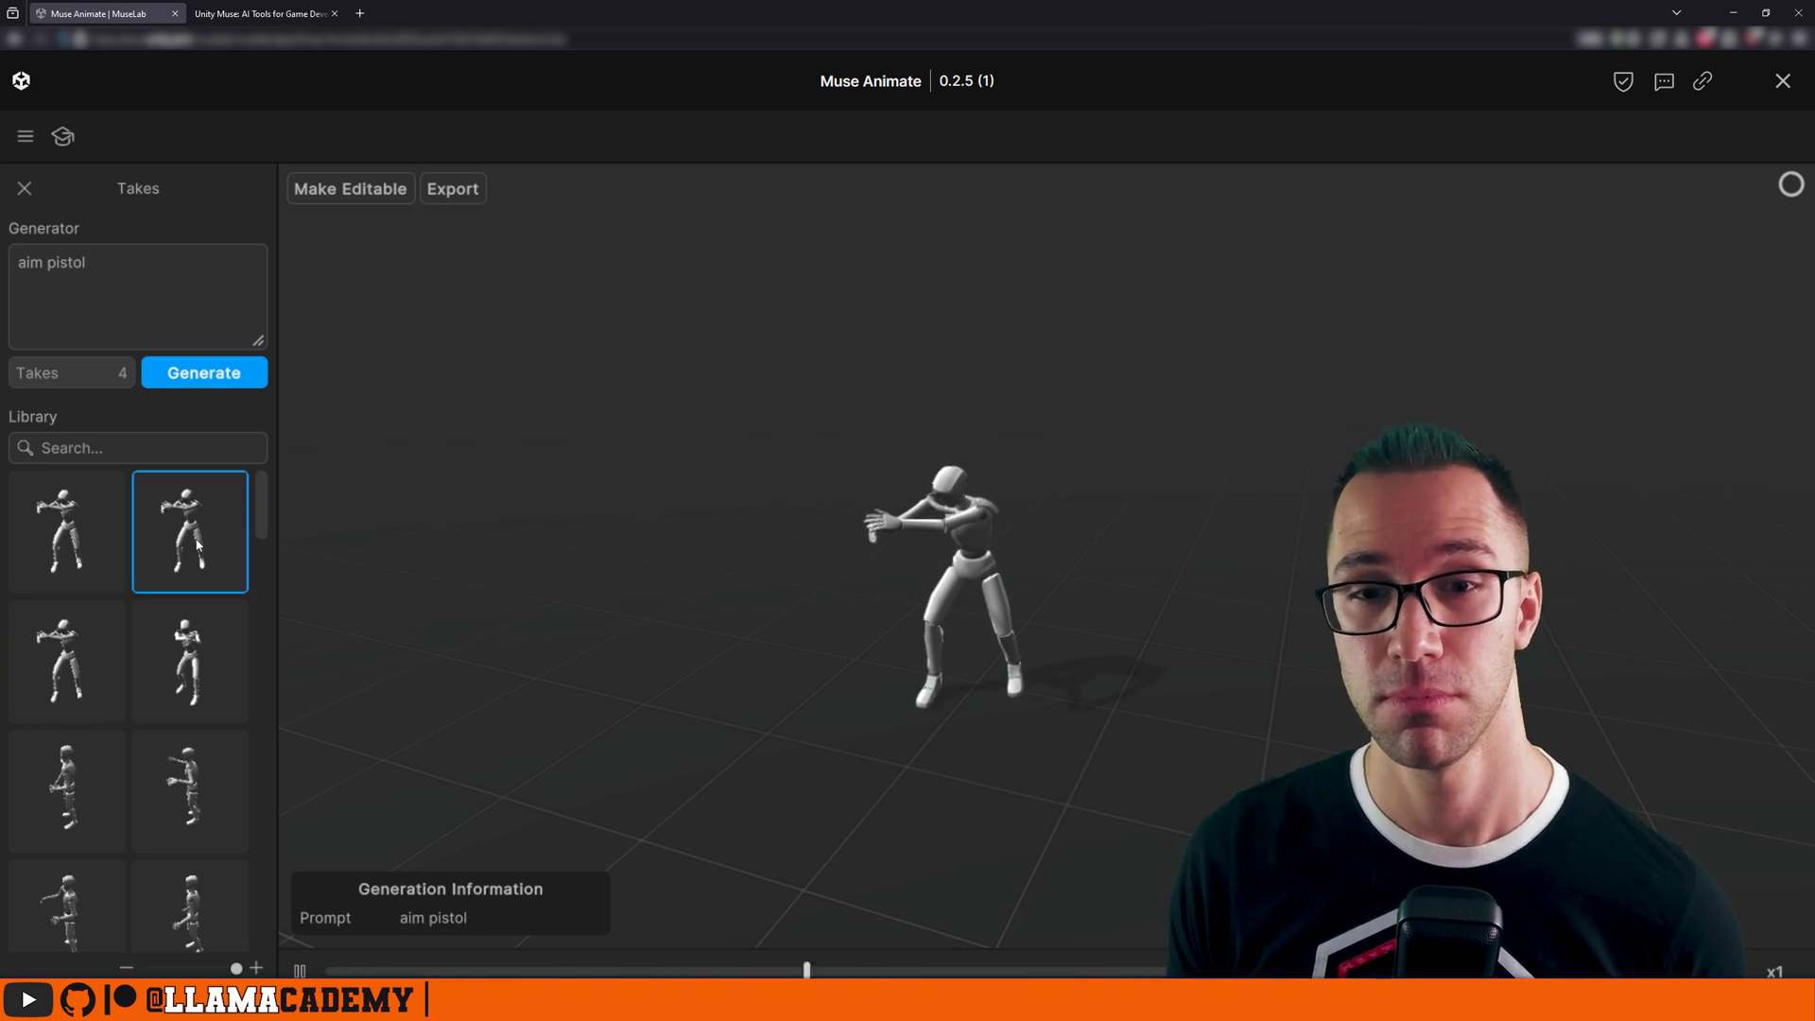
Preview the first aim pistol take, then generate 'aim rifle' takes and preview one.
click(81, 549)
click(115, 321)
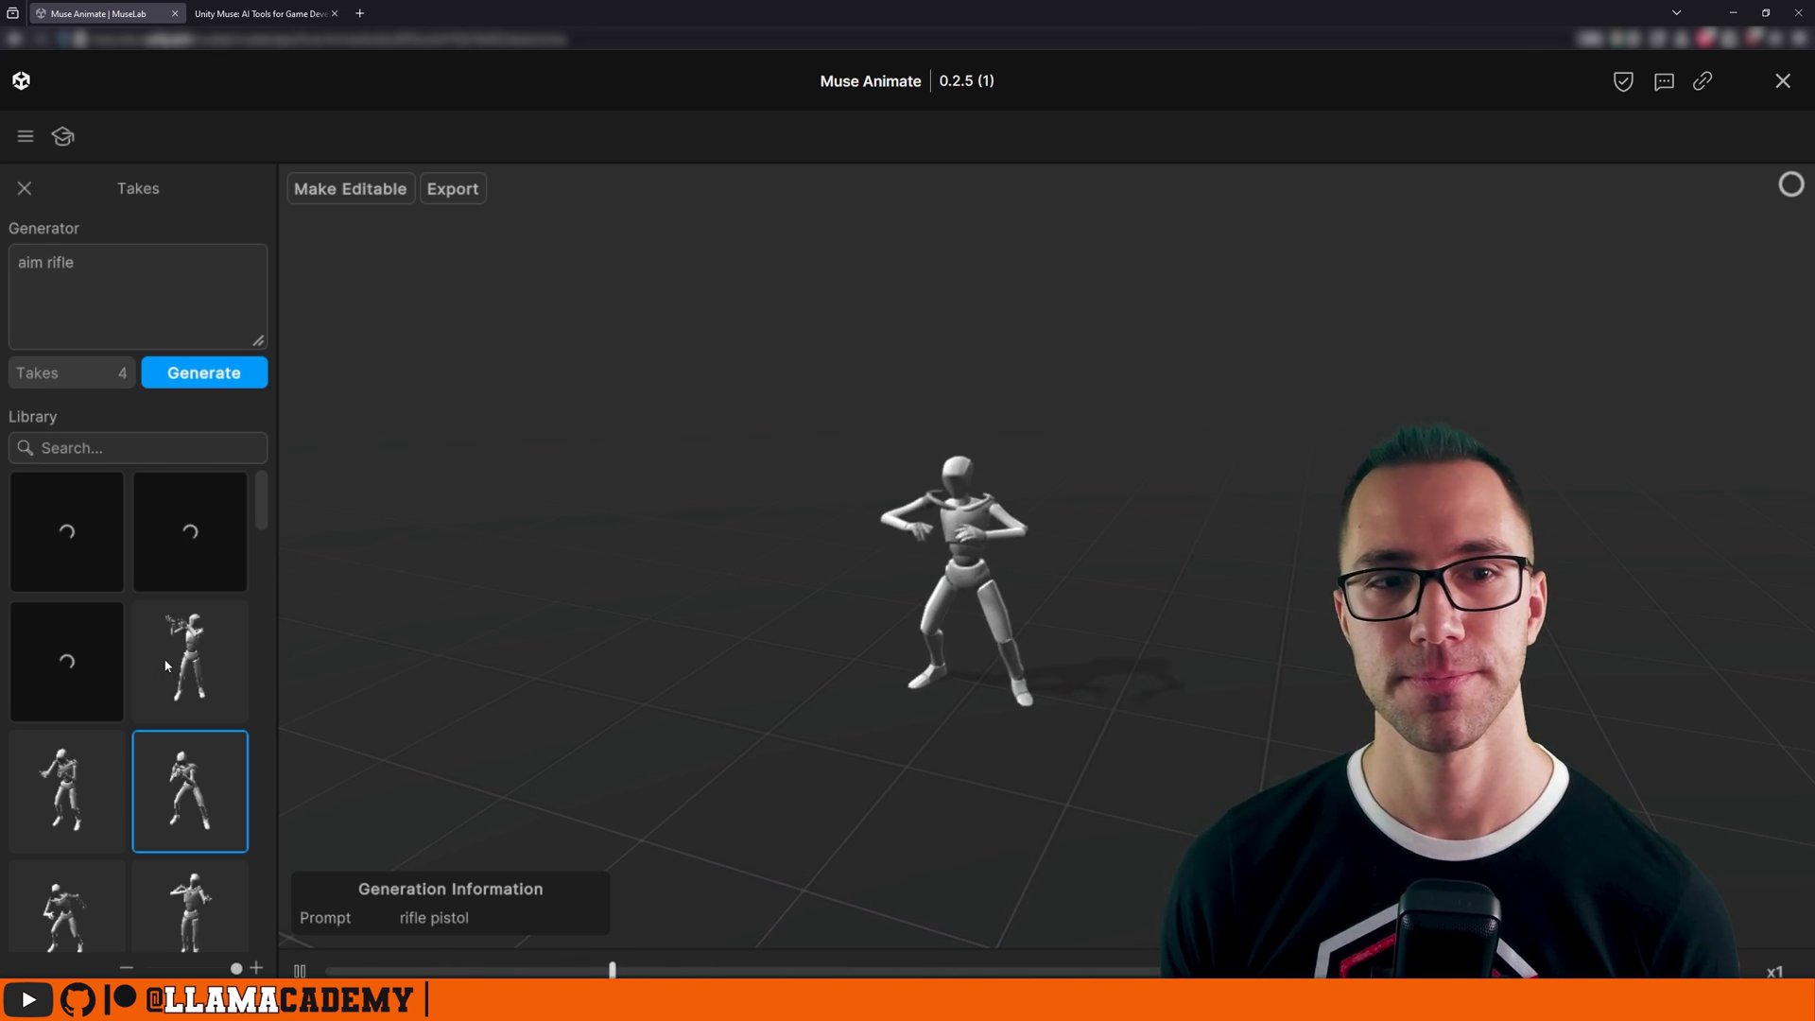
click(163, 664)
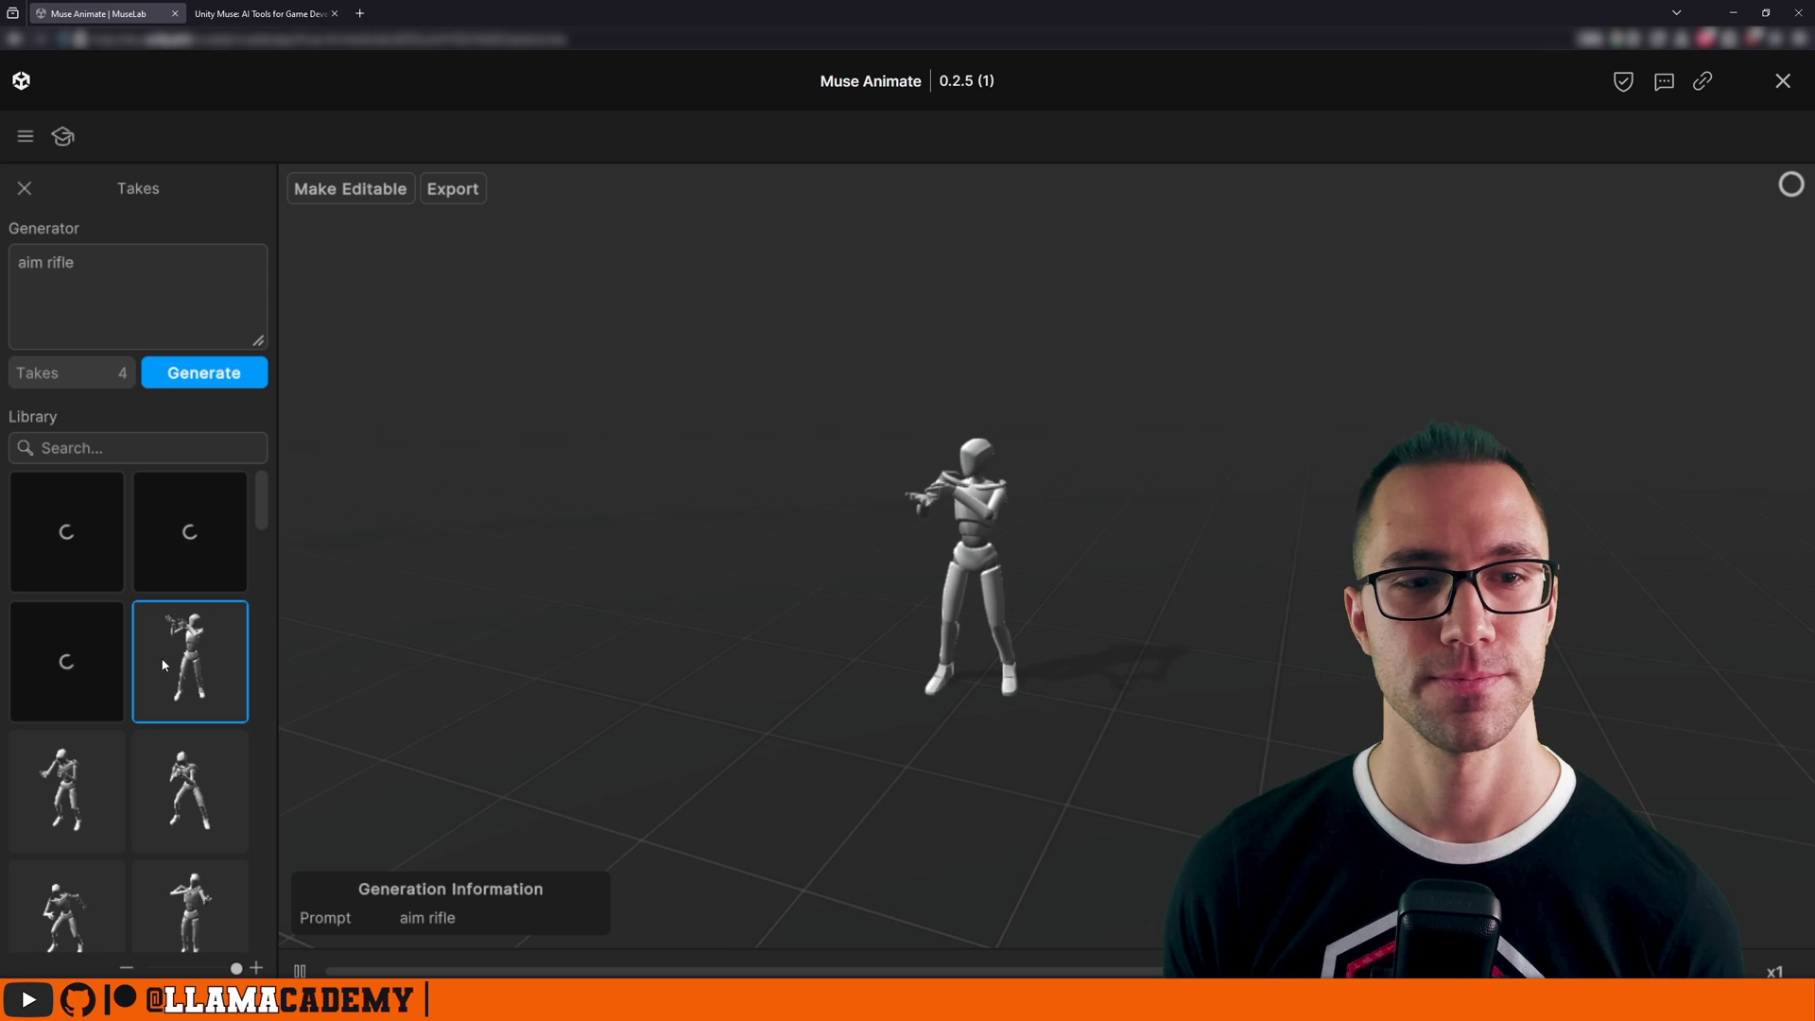
Preview three more 'aim rifle' takes and select the whole prompt.
click(86, 675)
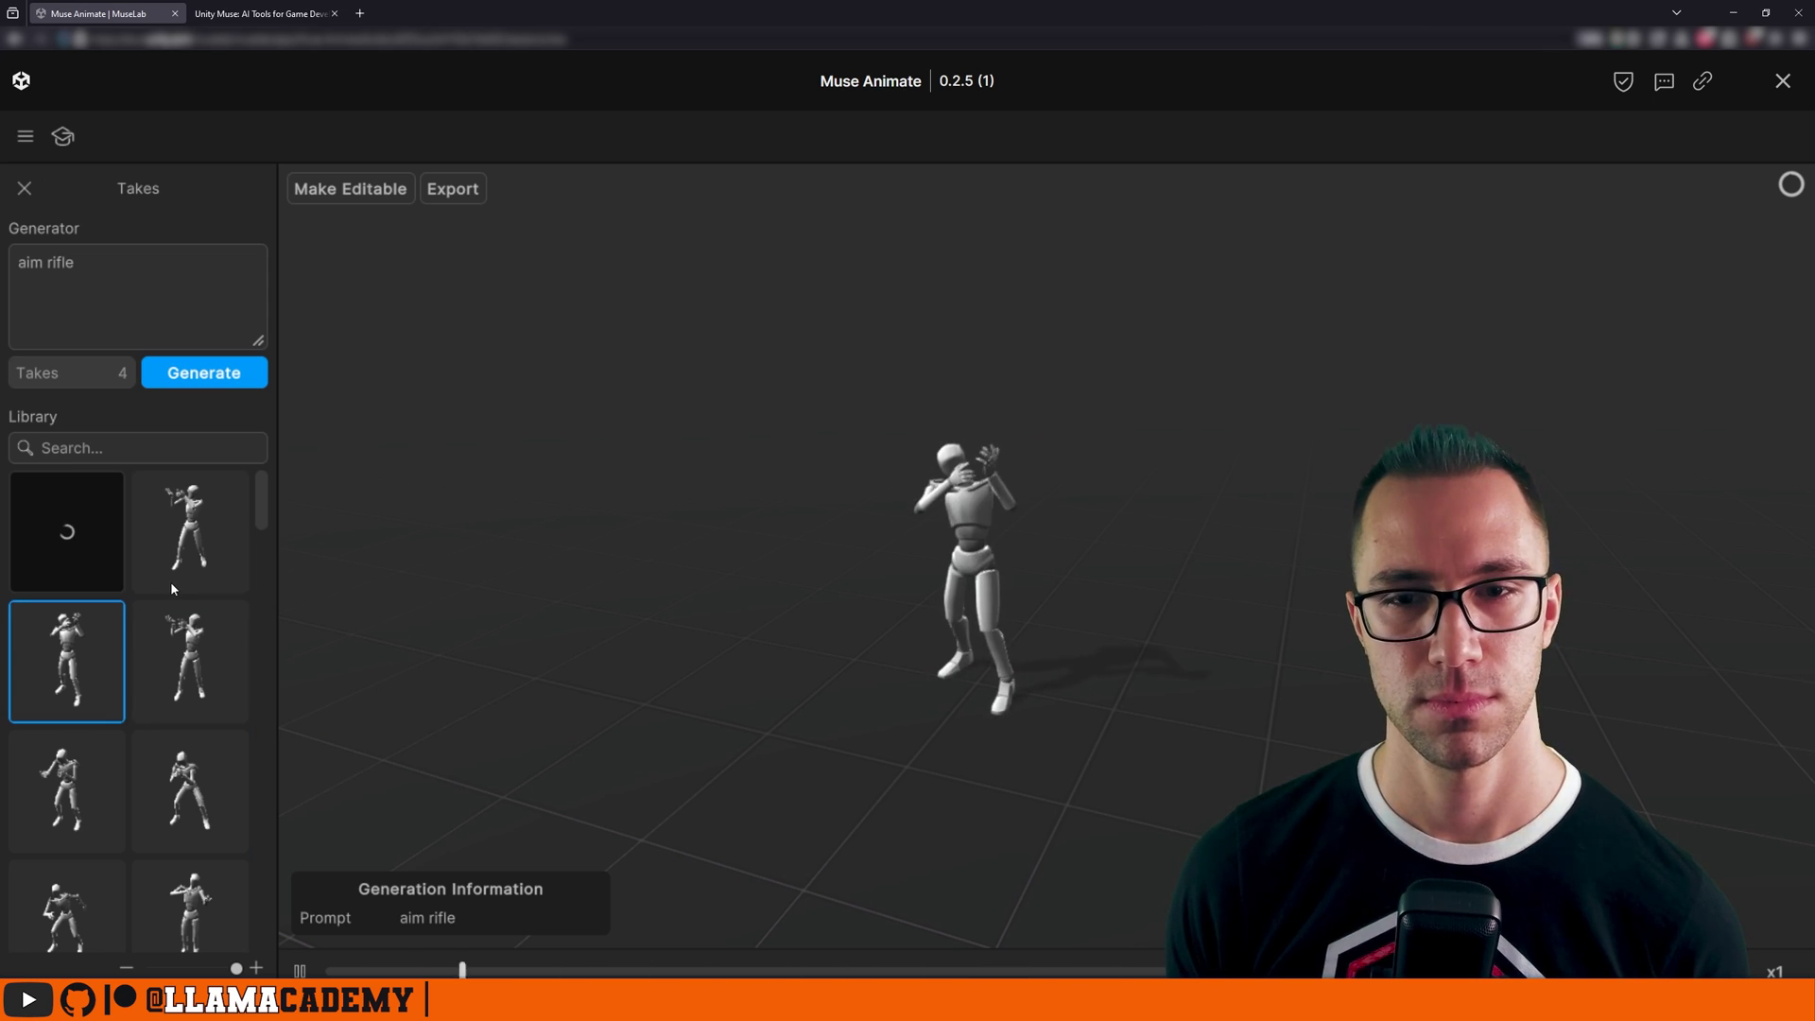
click(172, 580)
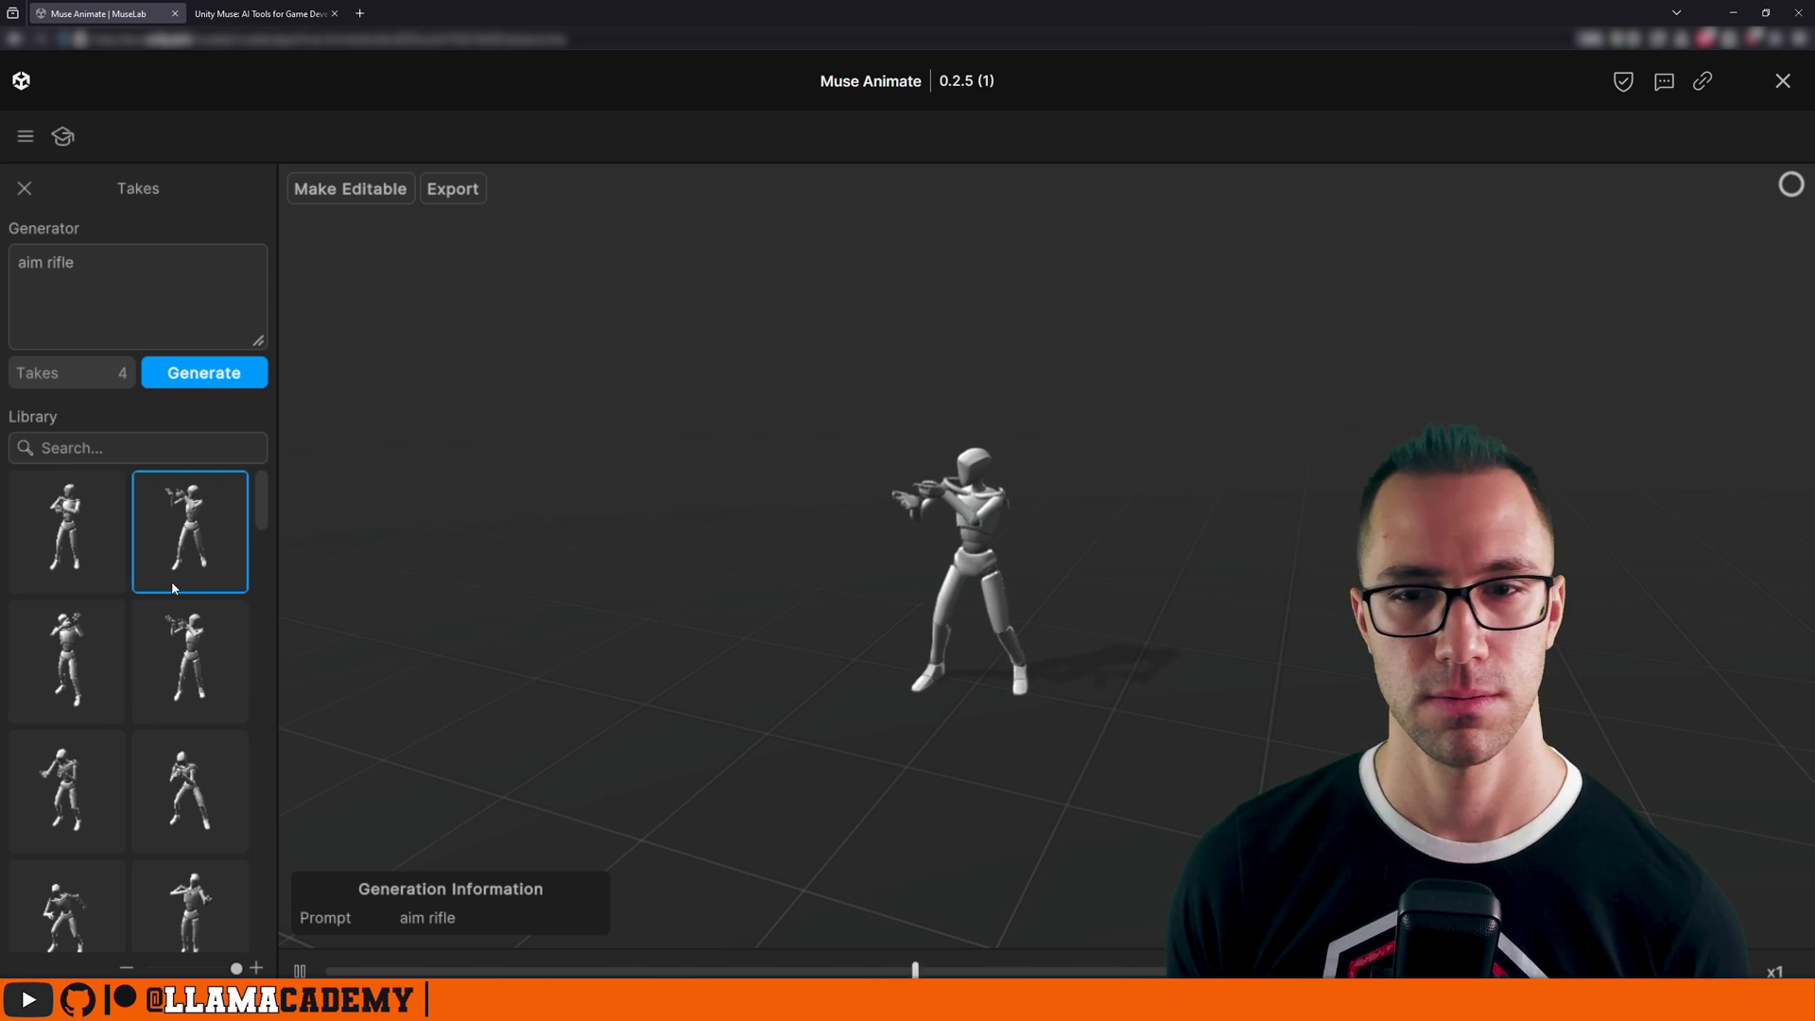
click(90, 541)
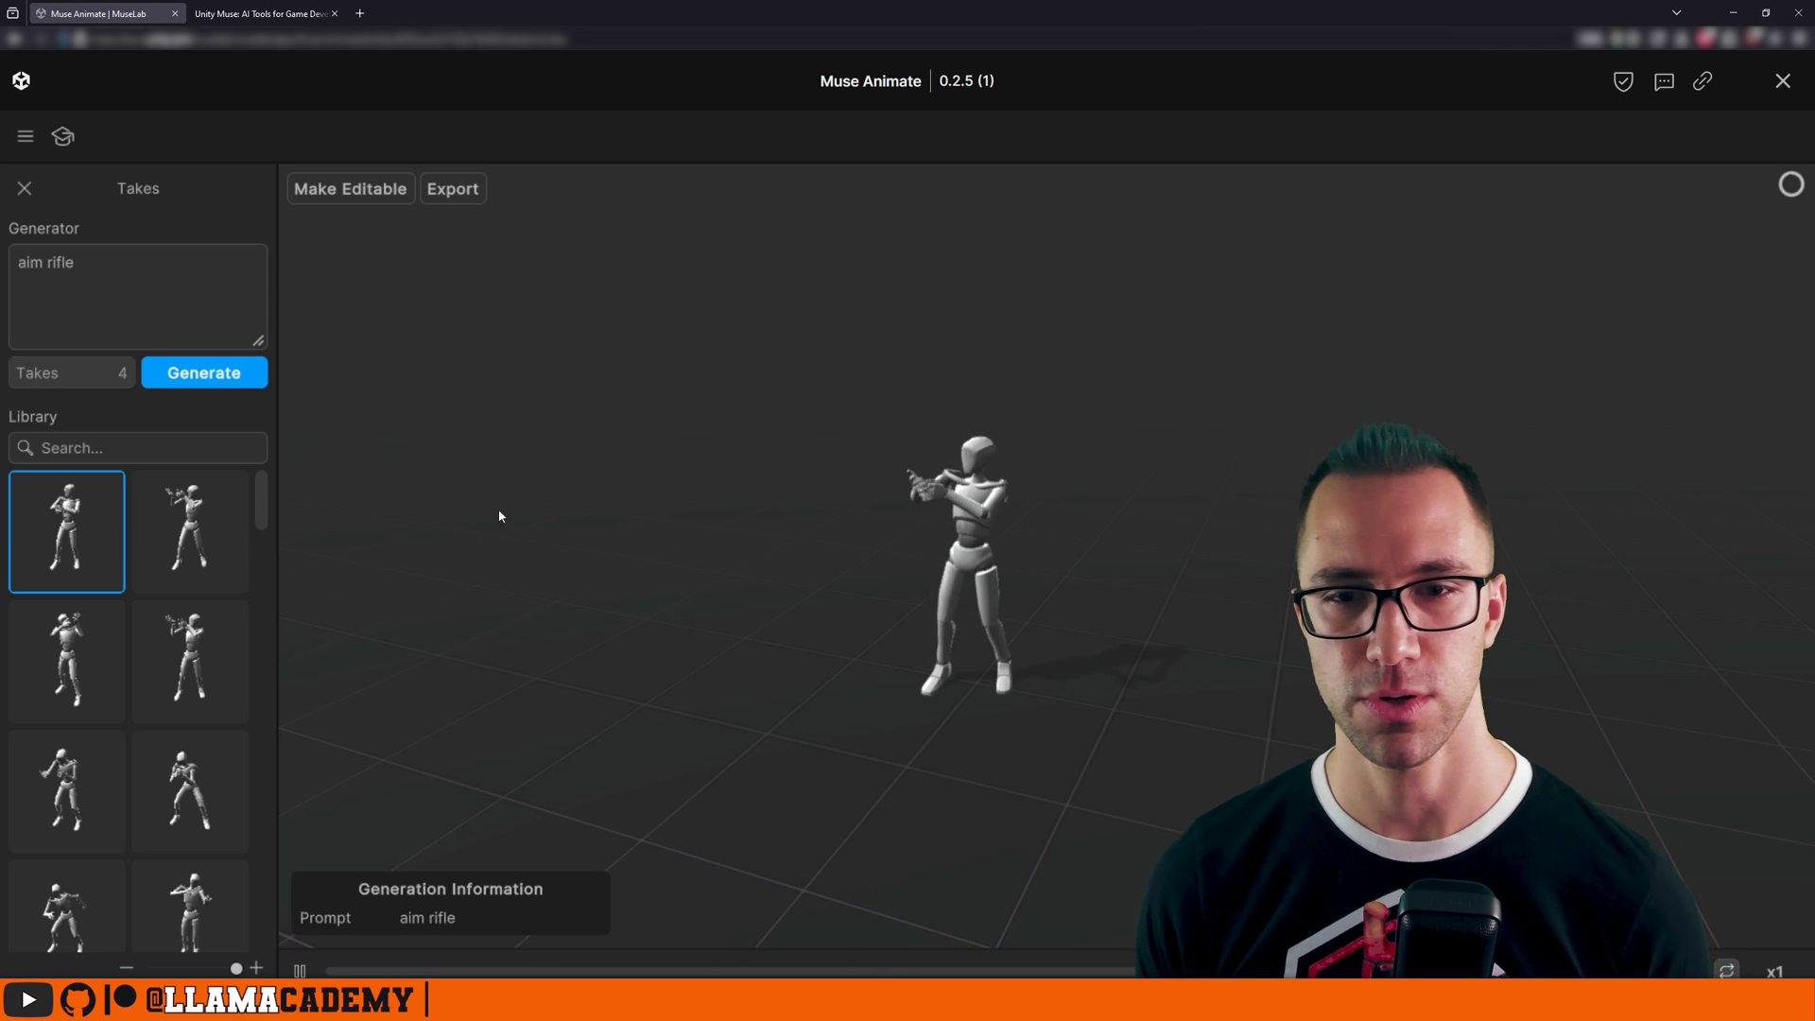
triple_click(185, 304)
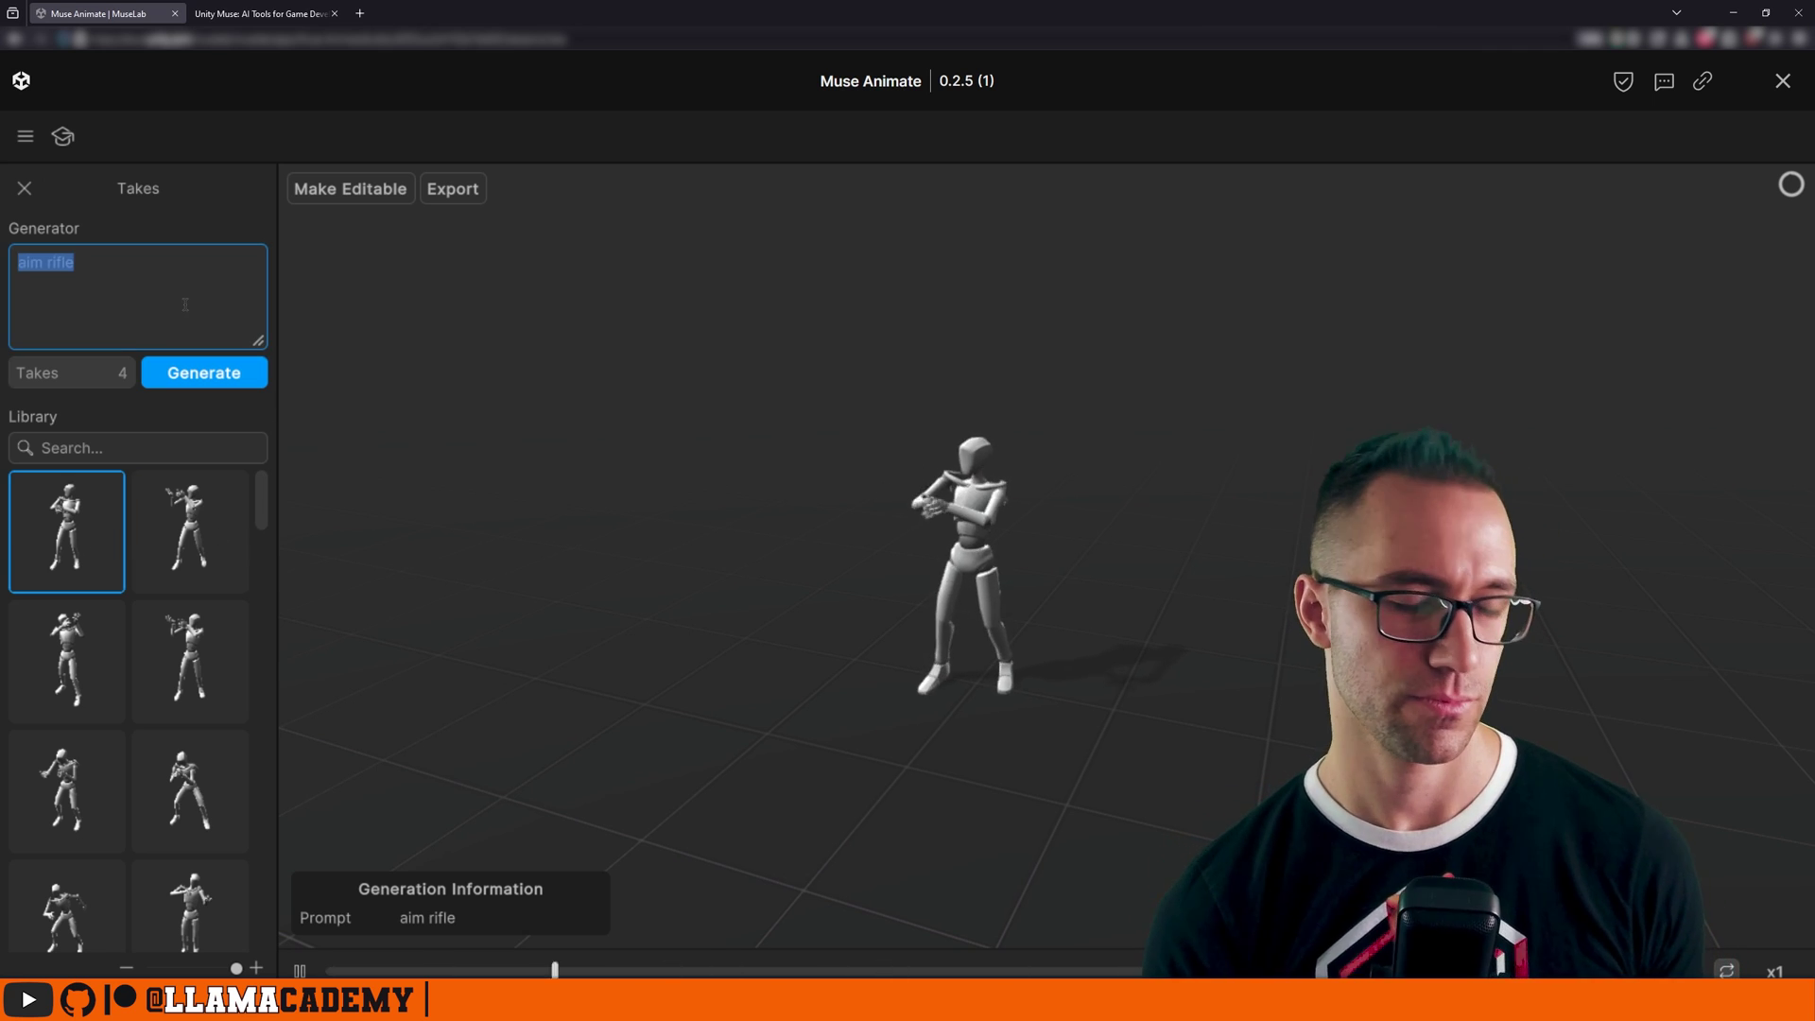
Enter 'reload rifle' as the prompt, generate takes and preview the first.
text(reload rifle)
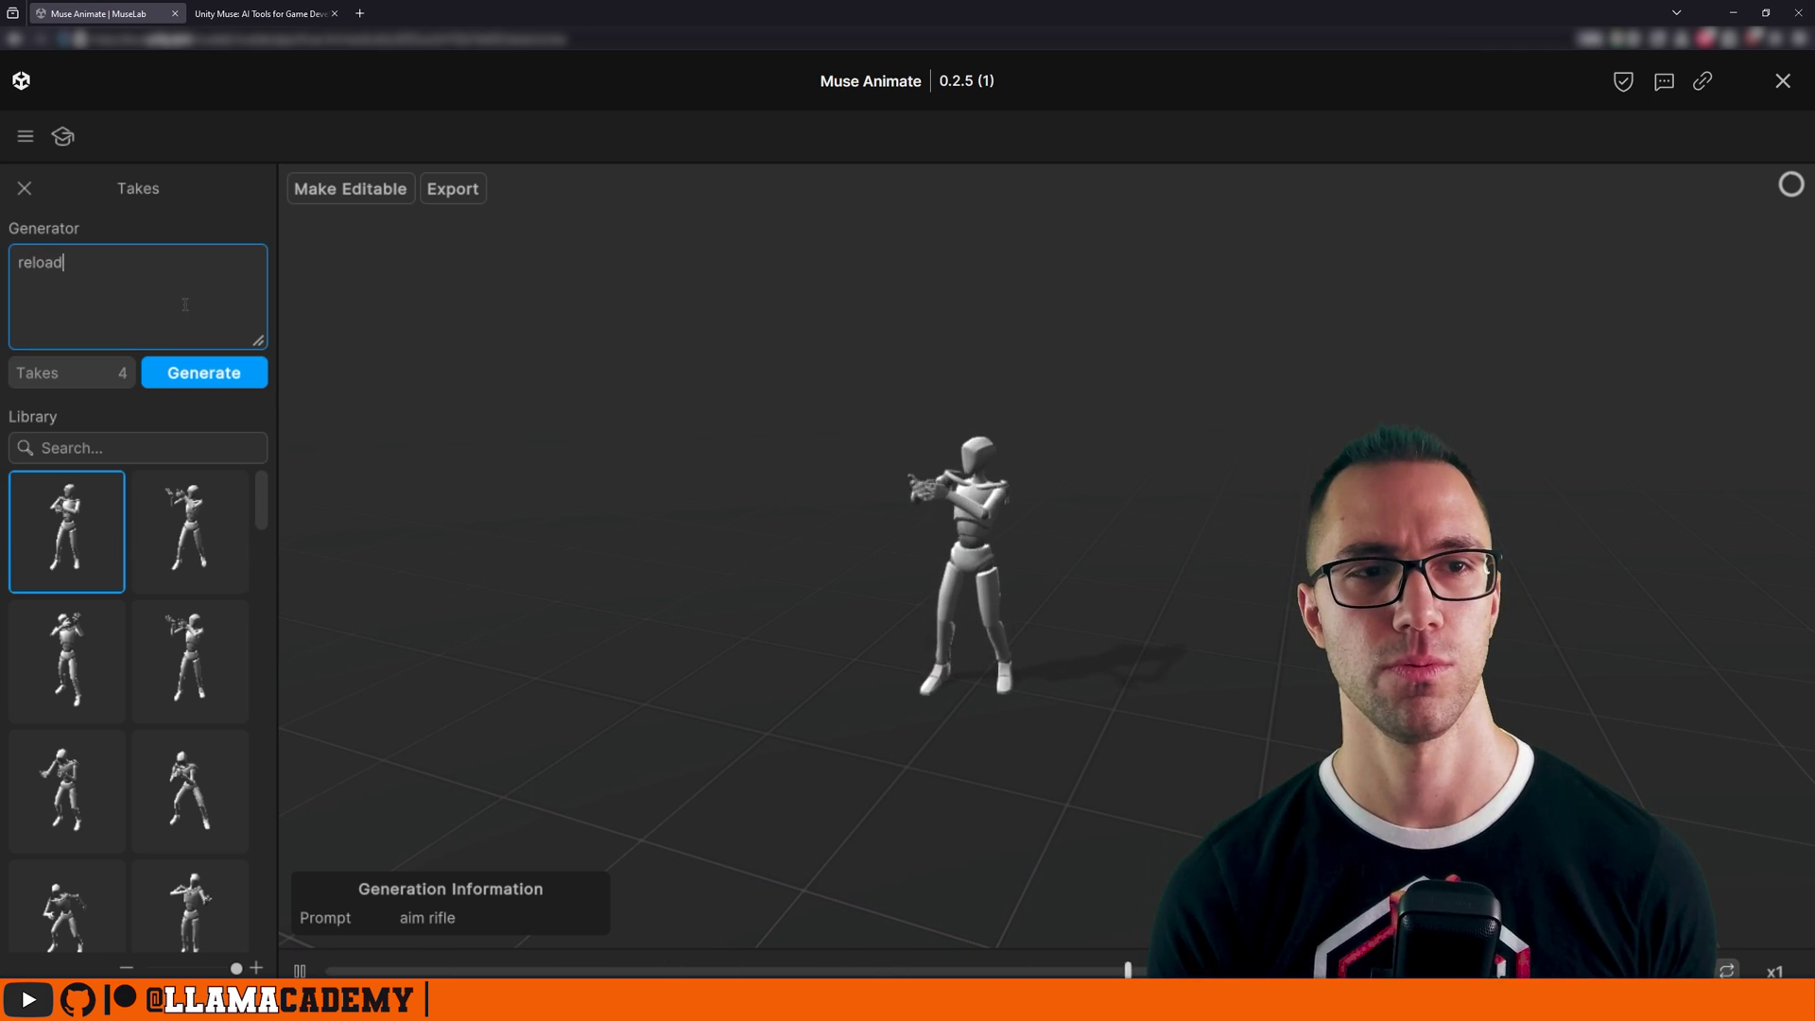
click(200, 372)
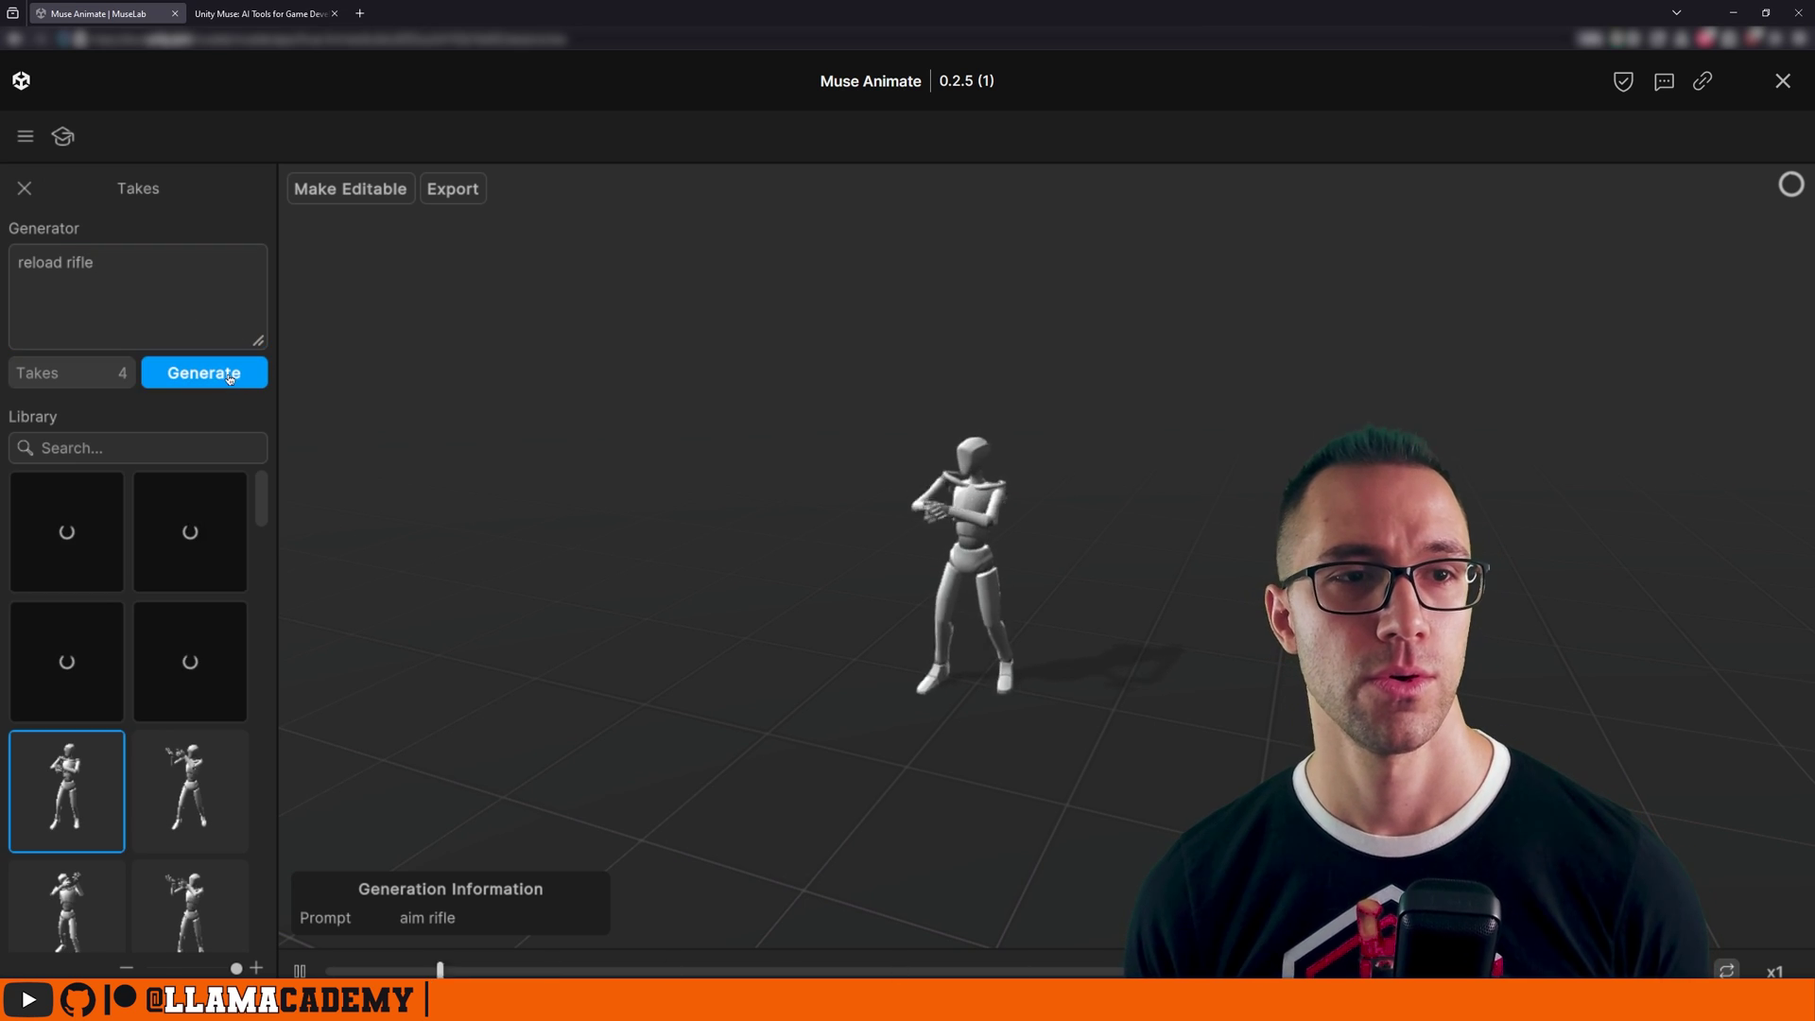
click(189, 675)
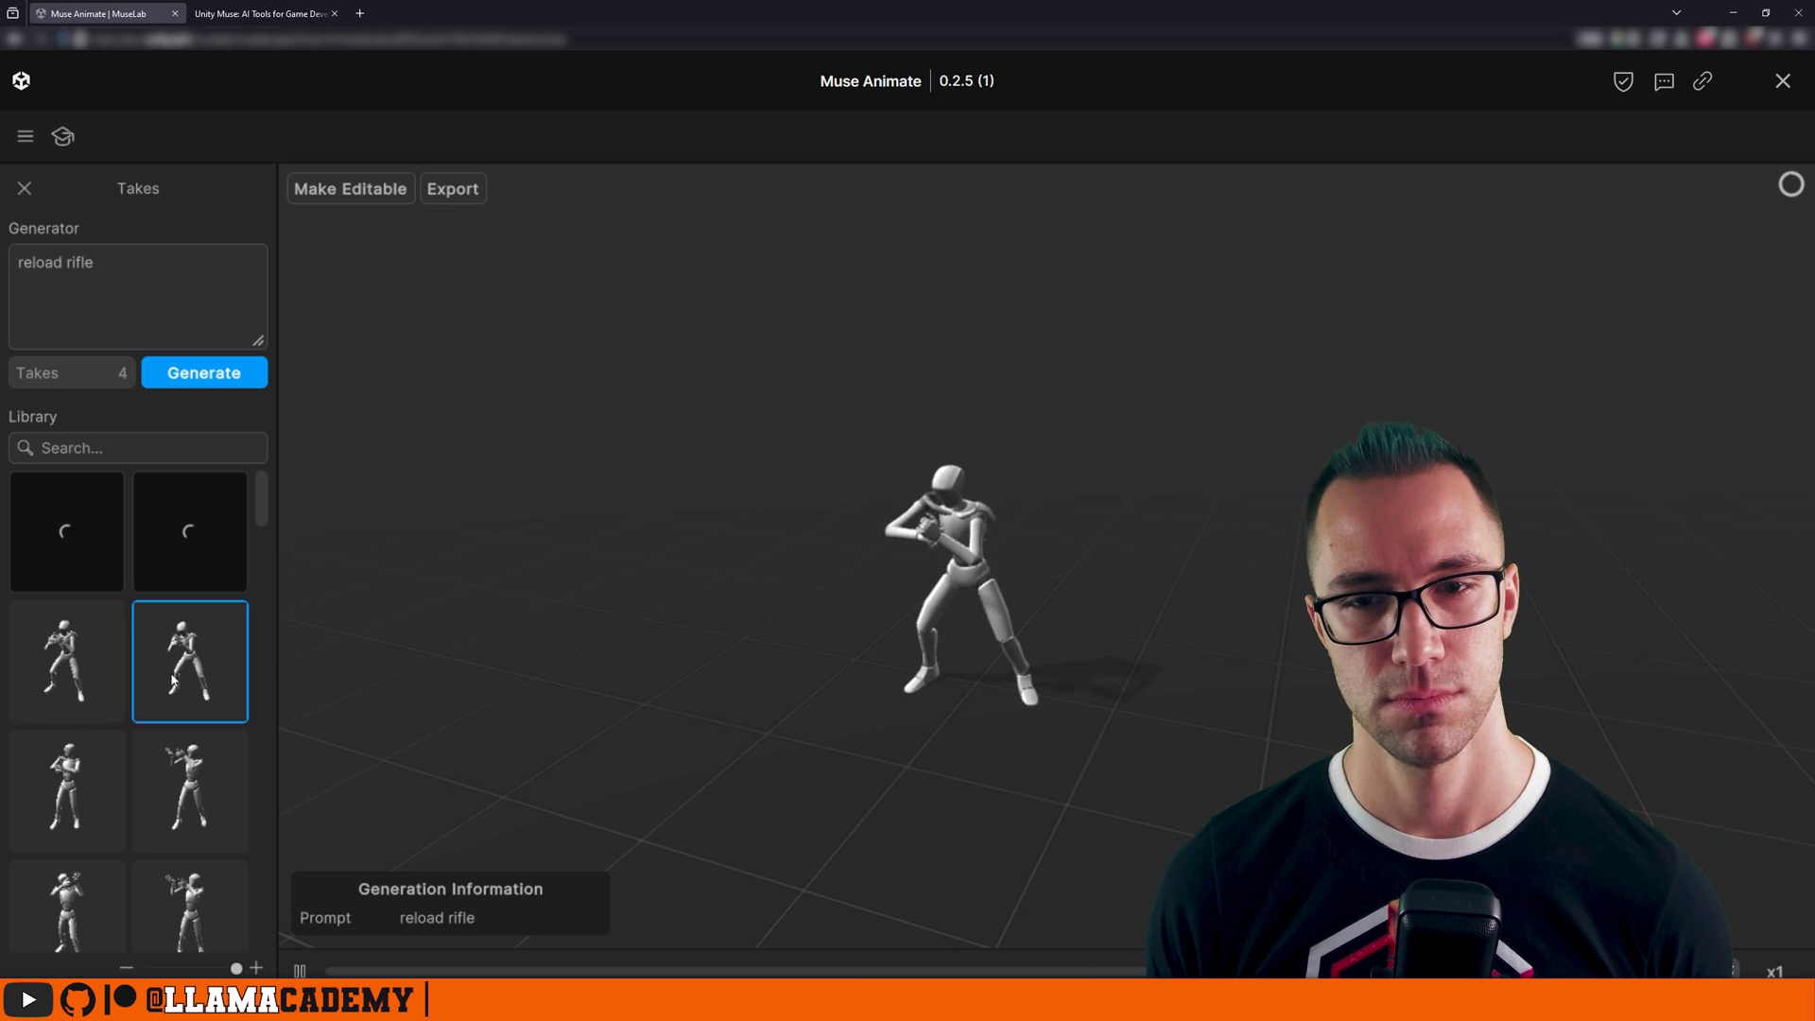
Preview four more 'reload rifle' takes in the Library.
click(72, 677)
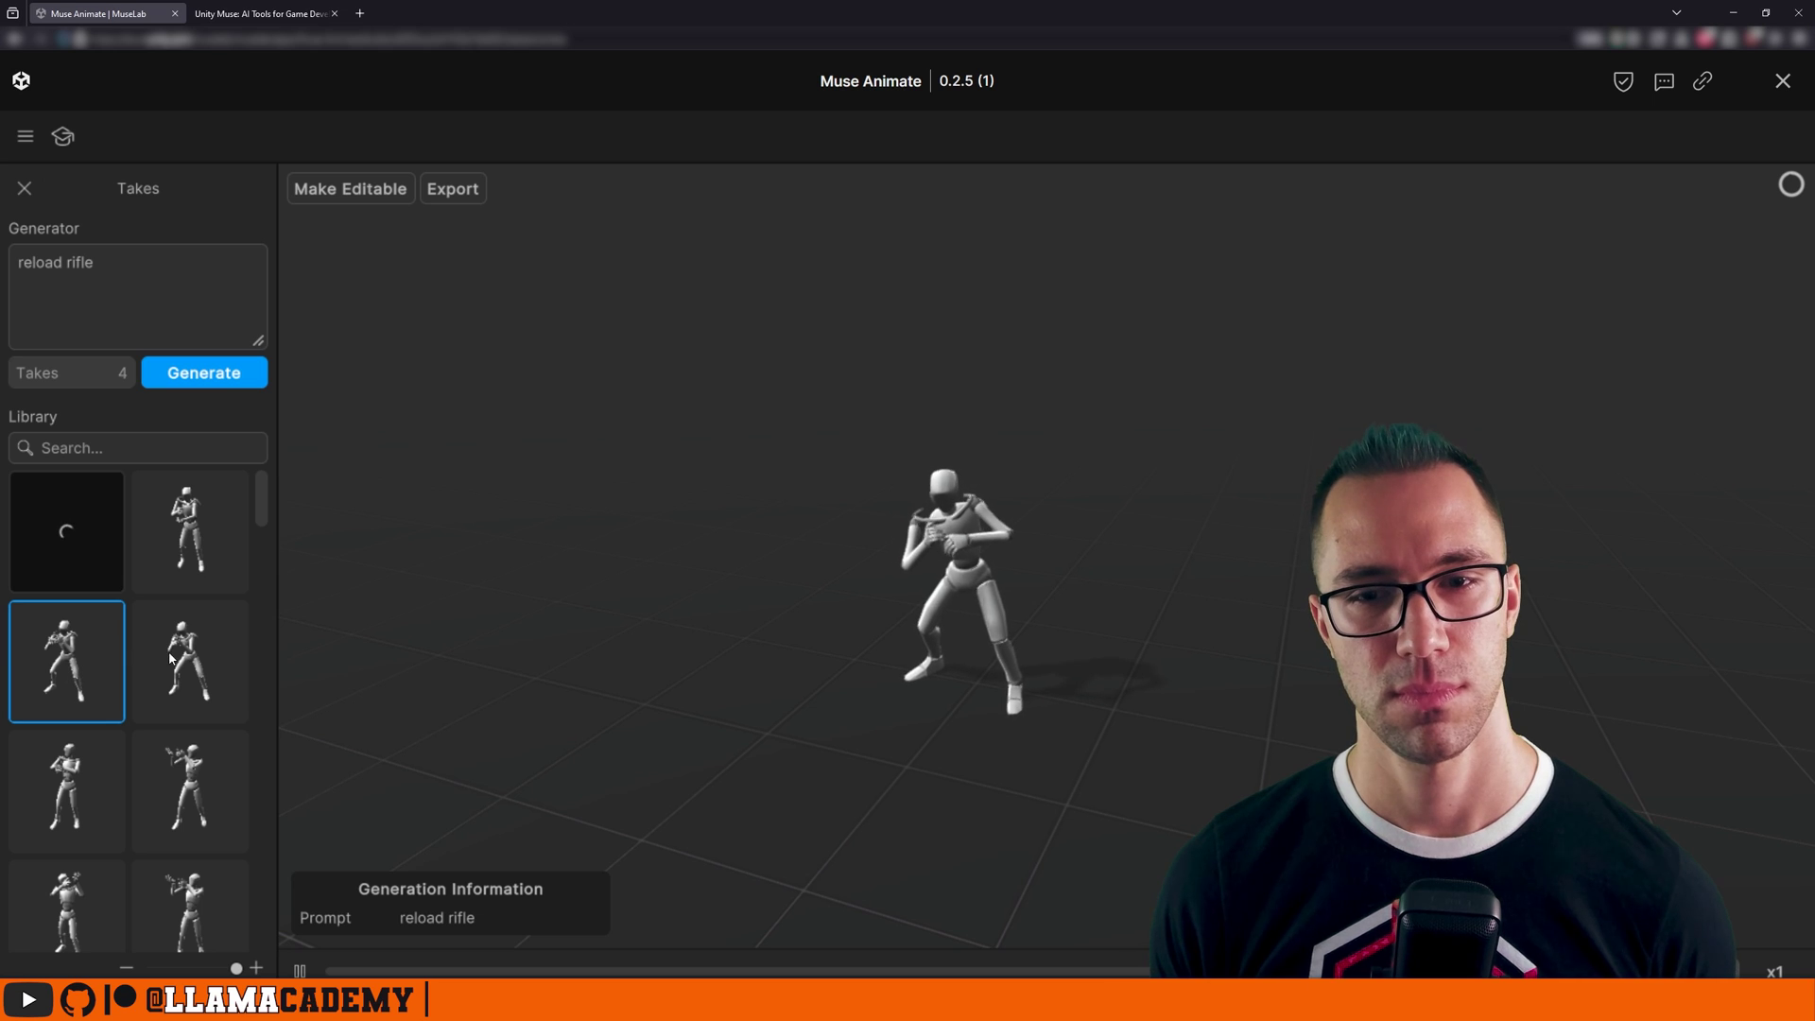
click(216, 553)
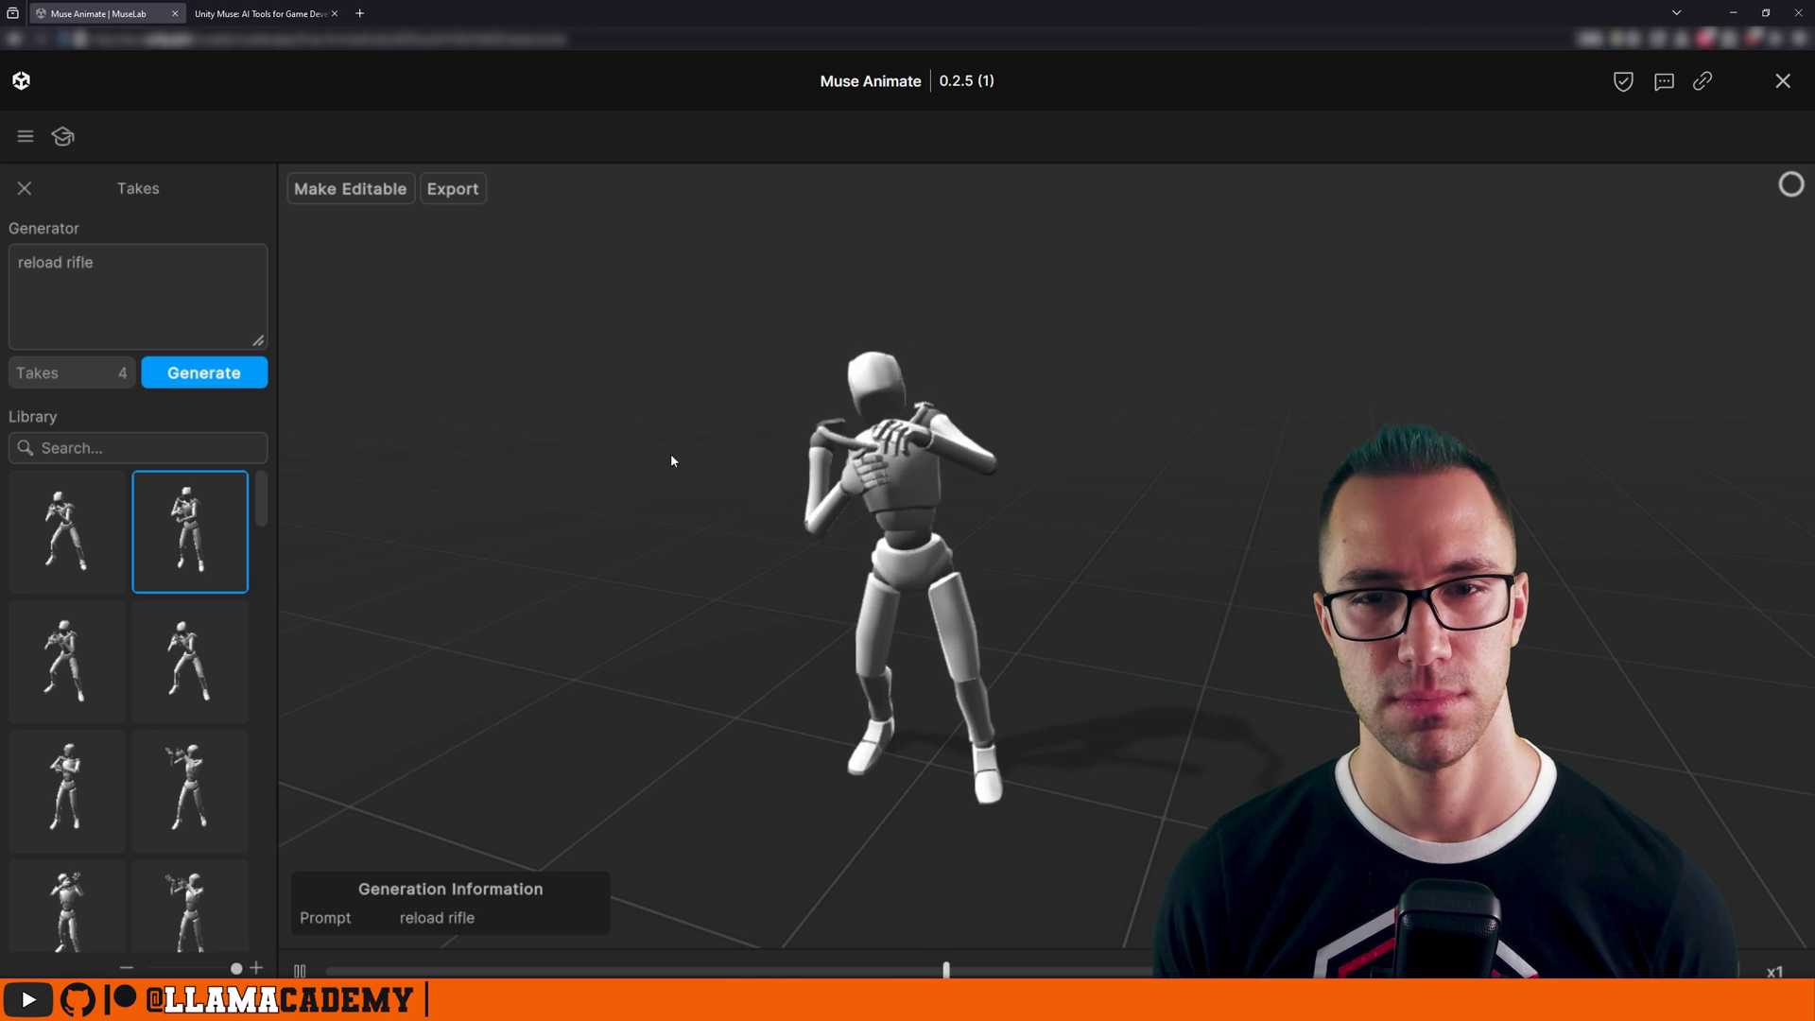
click(189, 661)
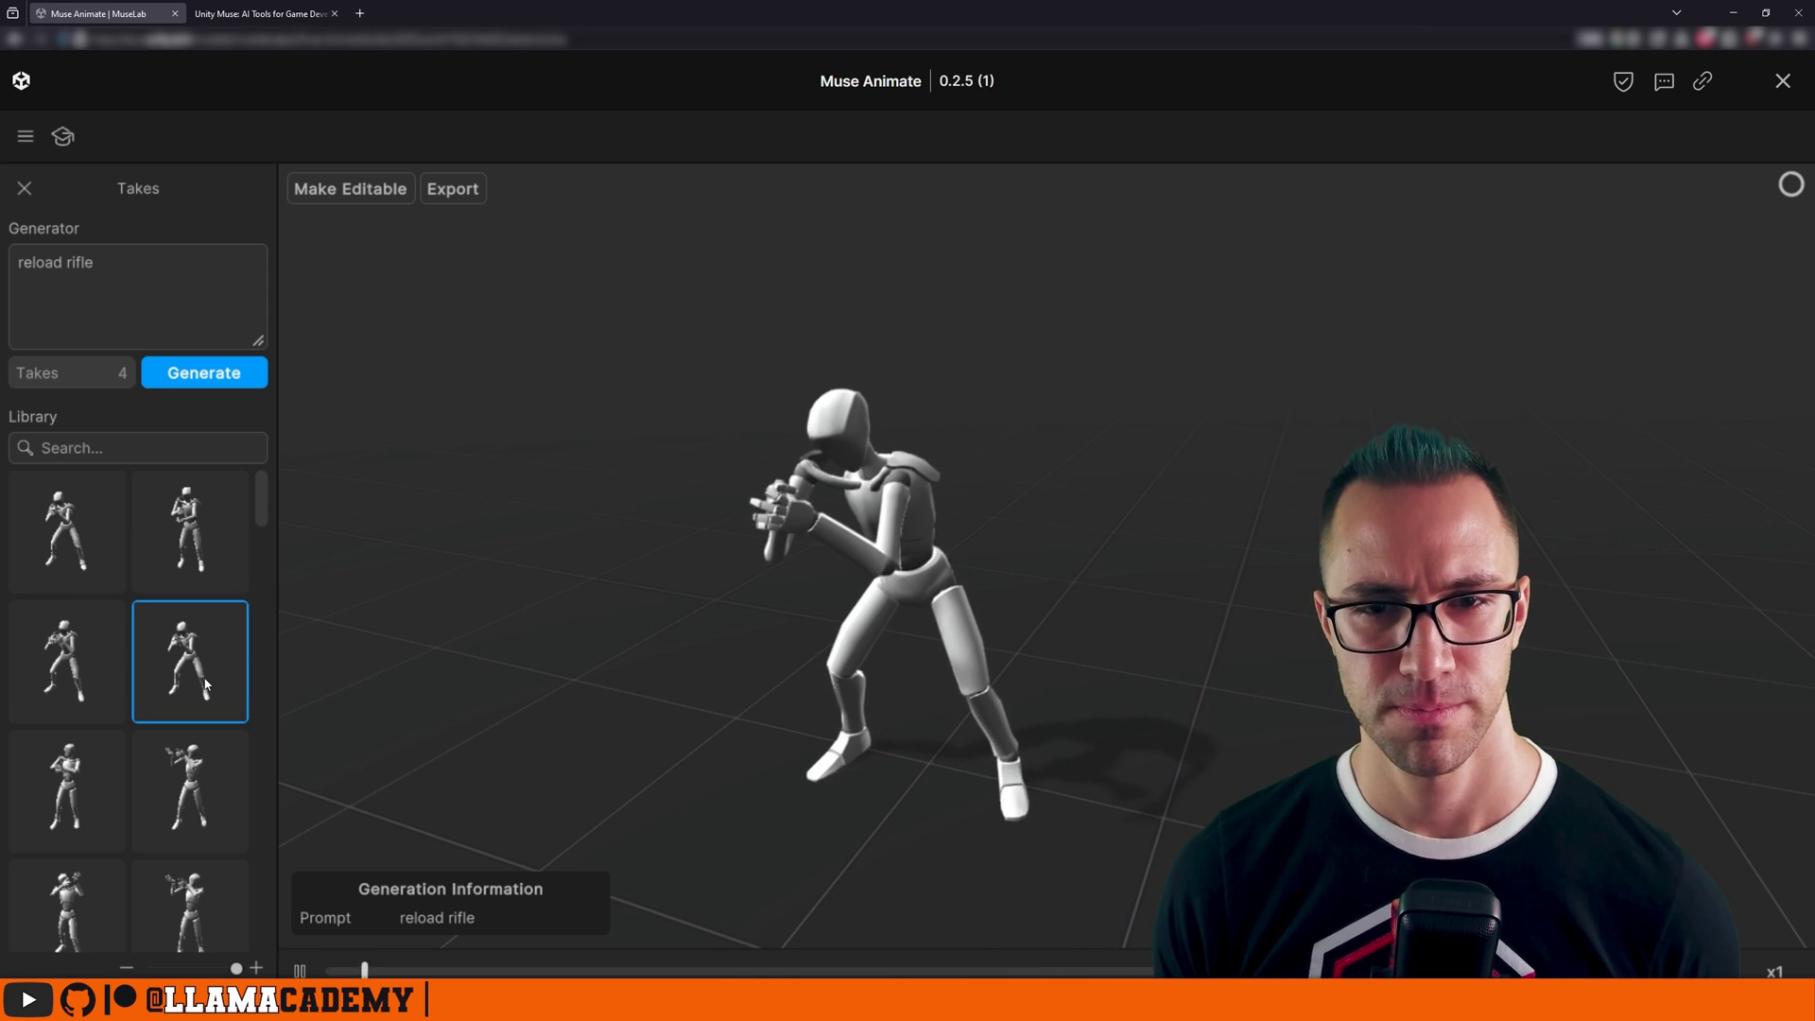
click(67, 662)
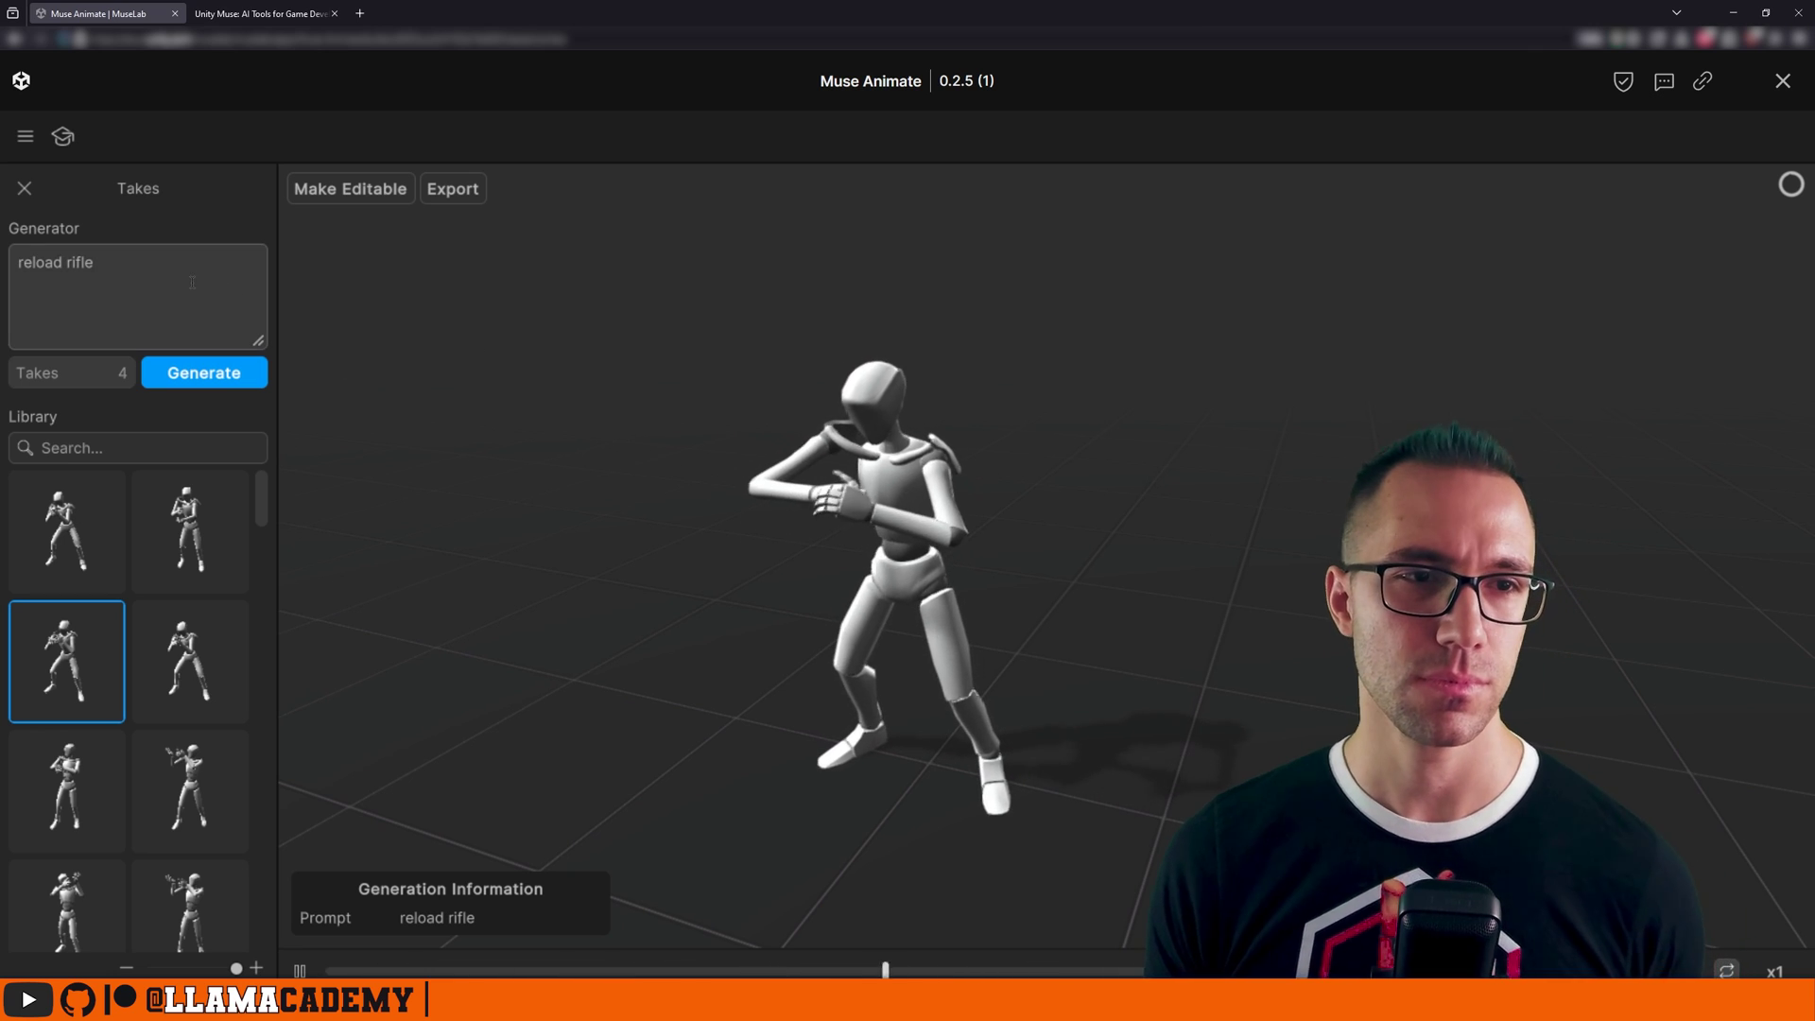
Replace the reload rifle prompt with 'get hit' and generate new takes.
triple_click(76, 265)
text(get hit)
click(187, 374)
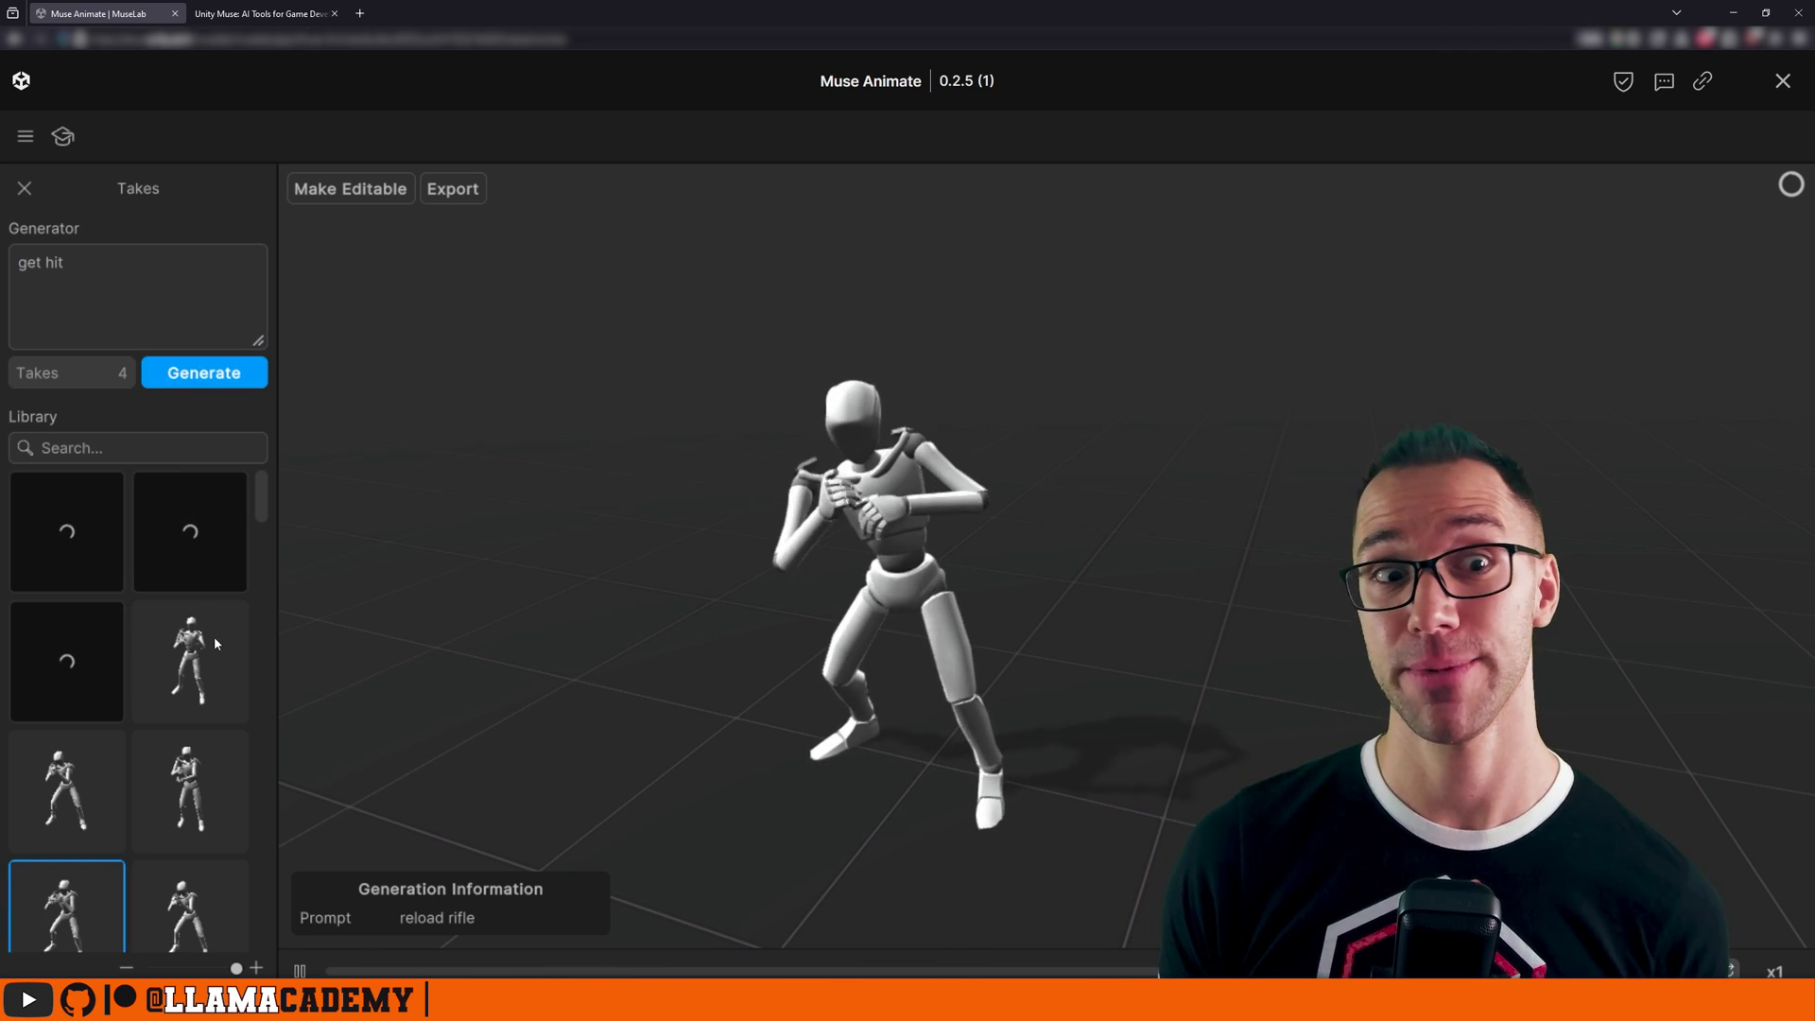
Preview four of the generated get hit takes in the library.
click(189, 664)
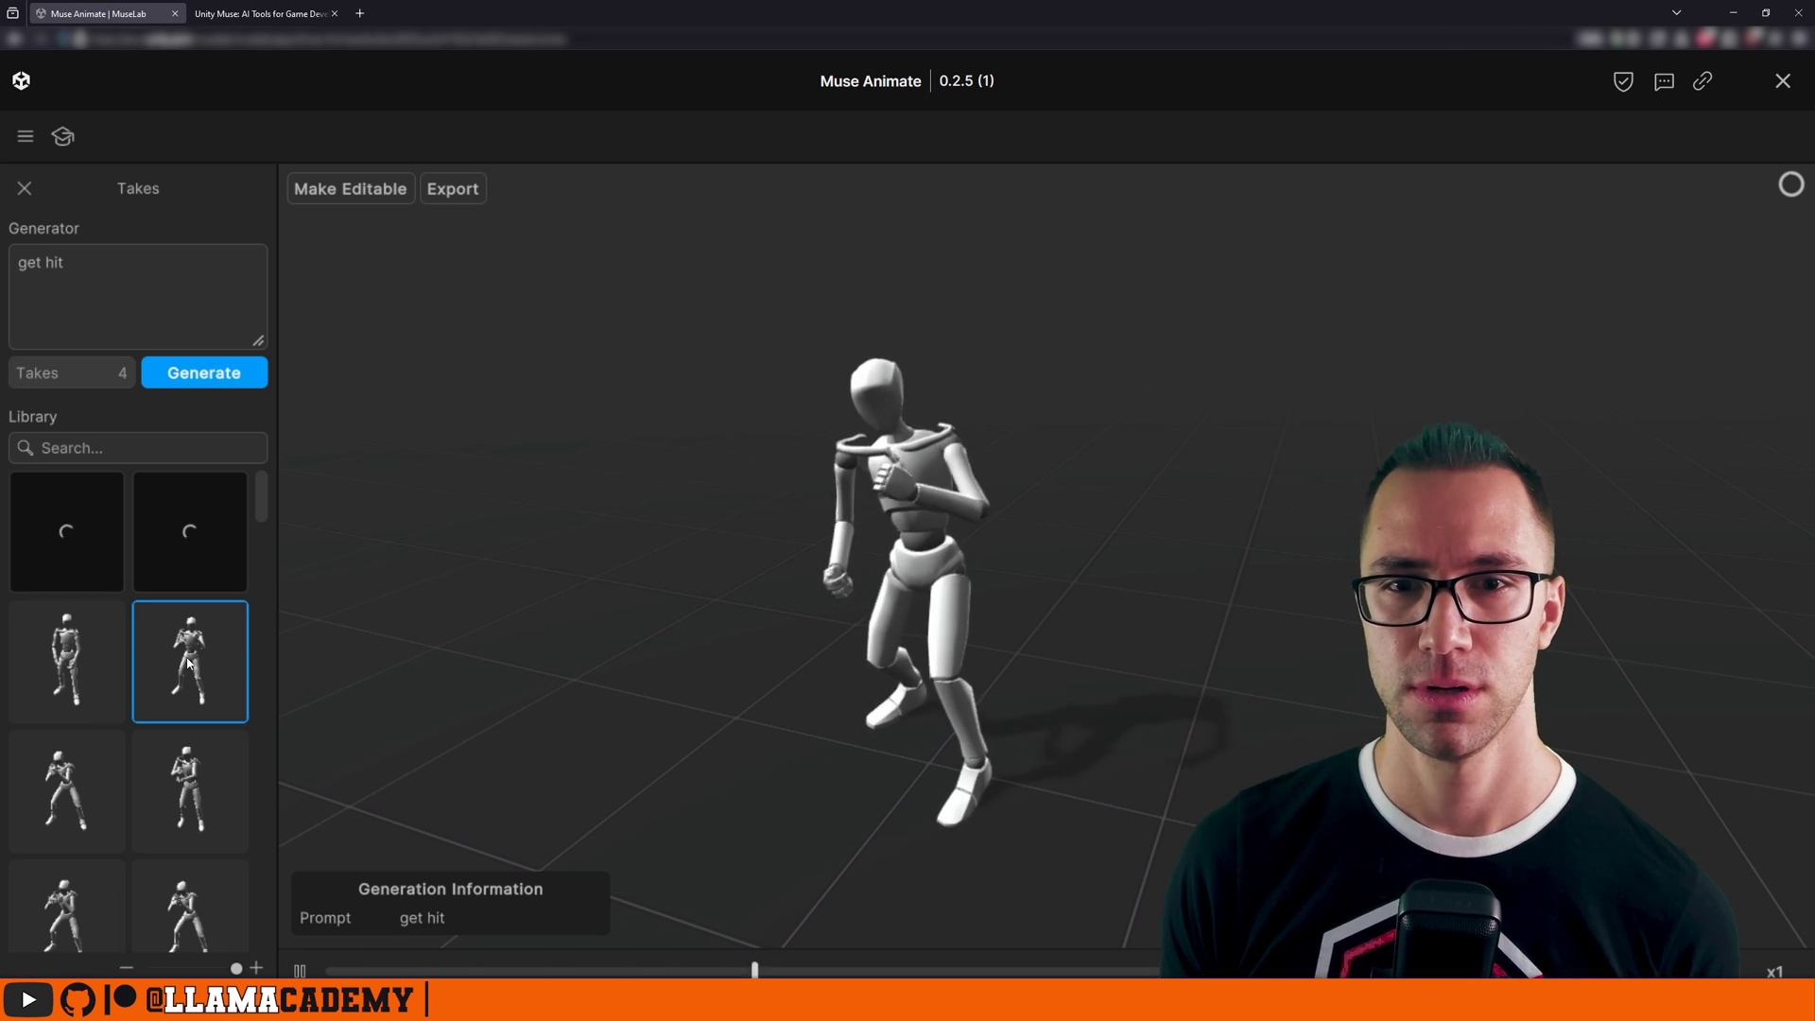
click(78, 654)
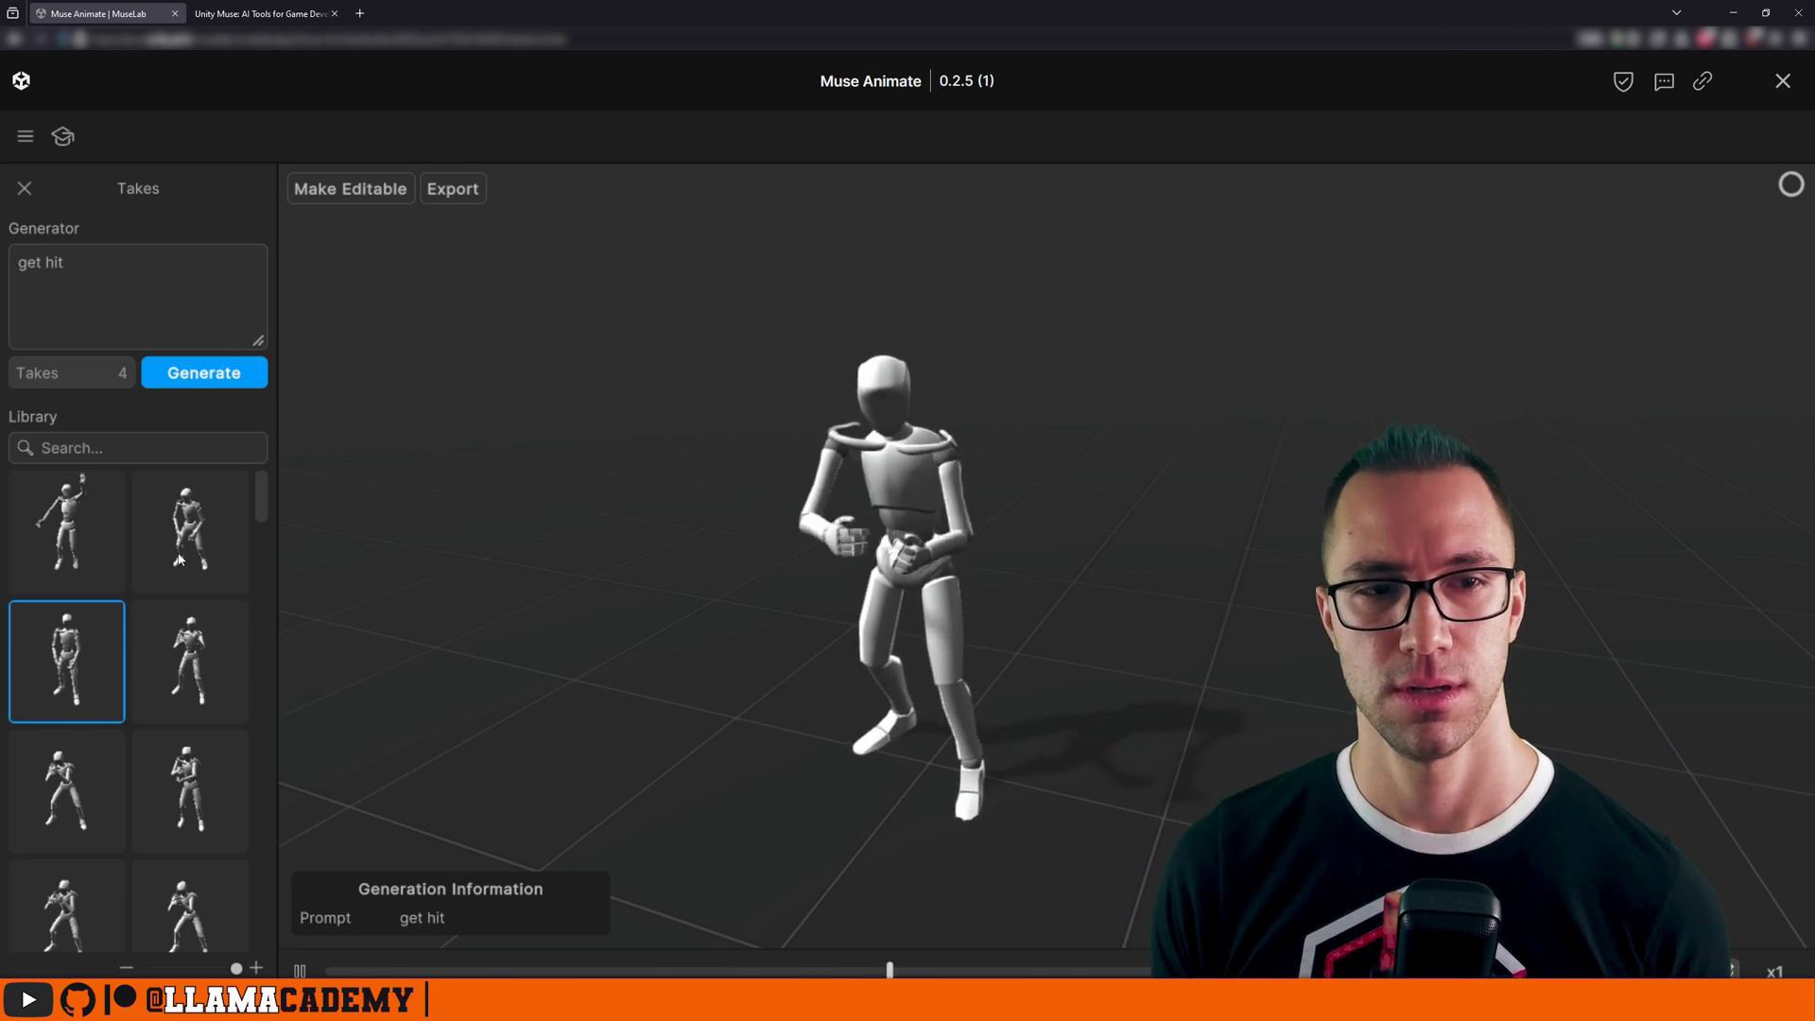
click(204, 535)
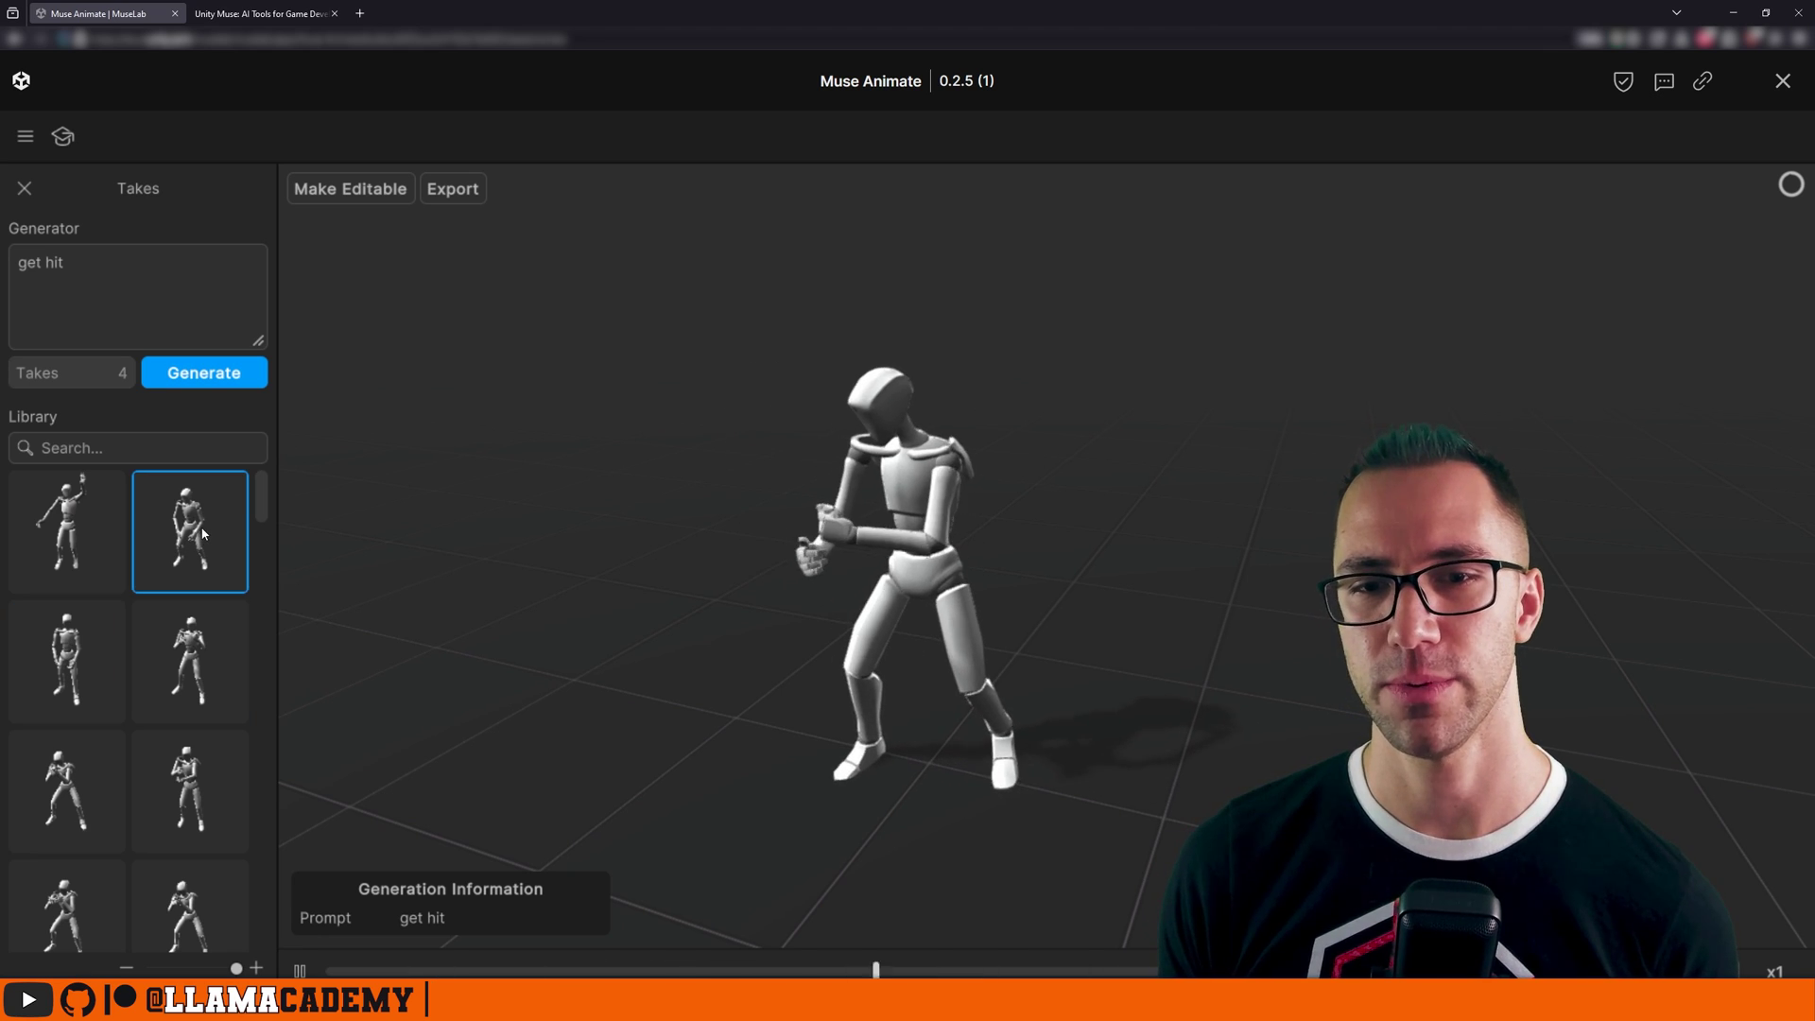
click(73, 527)
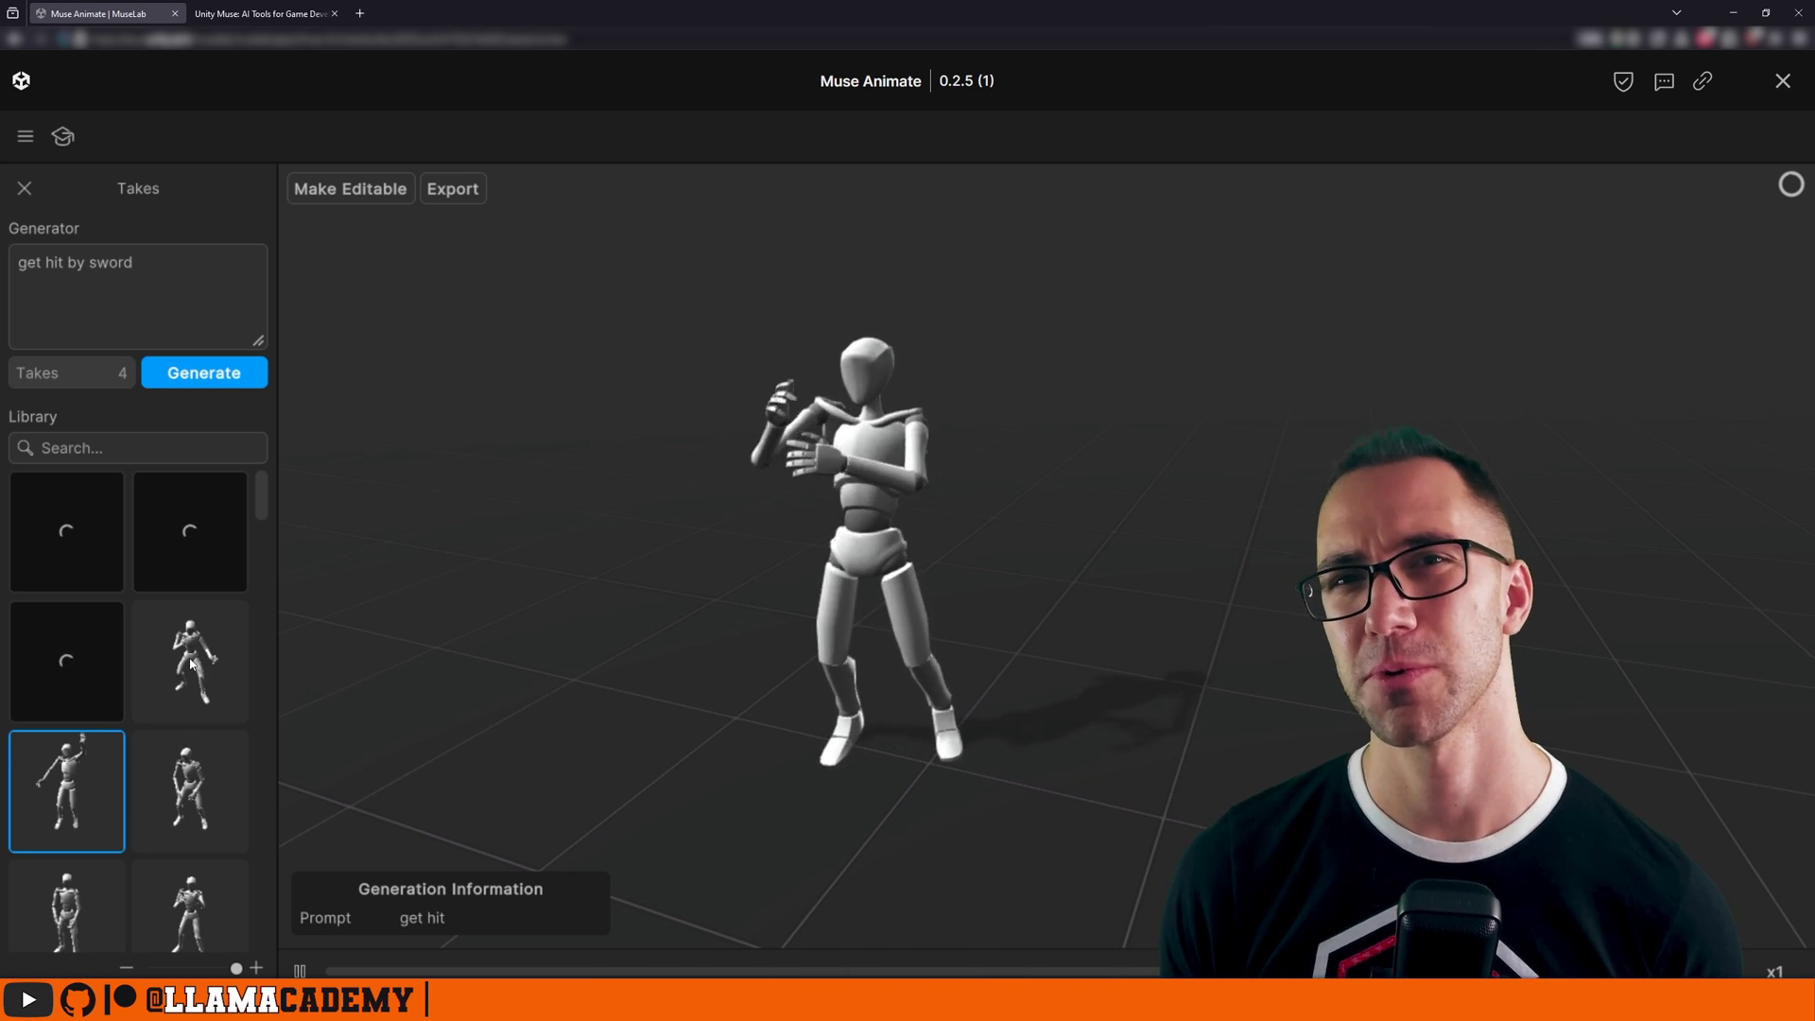
Preview four get hit by sword takes, ending on the crouched reaction take.
click(187, 665)
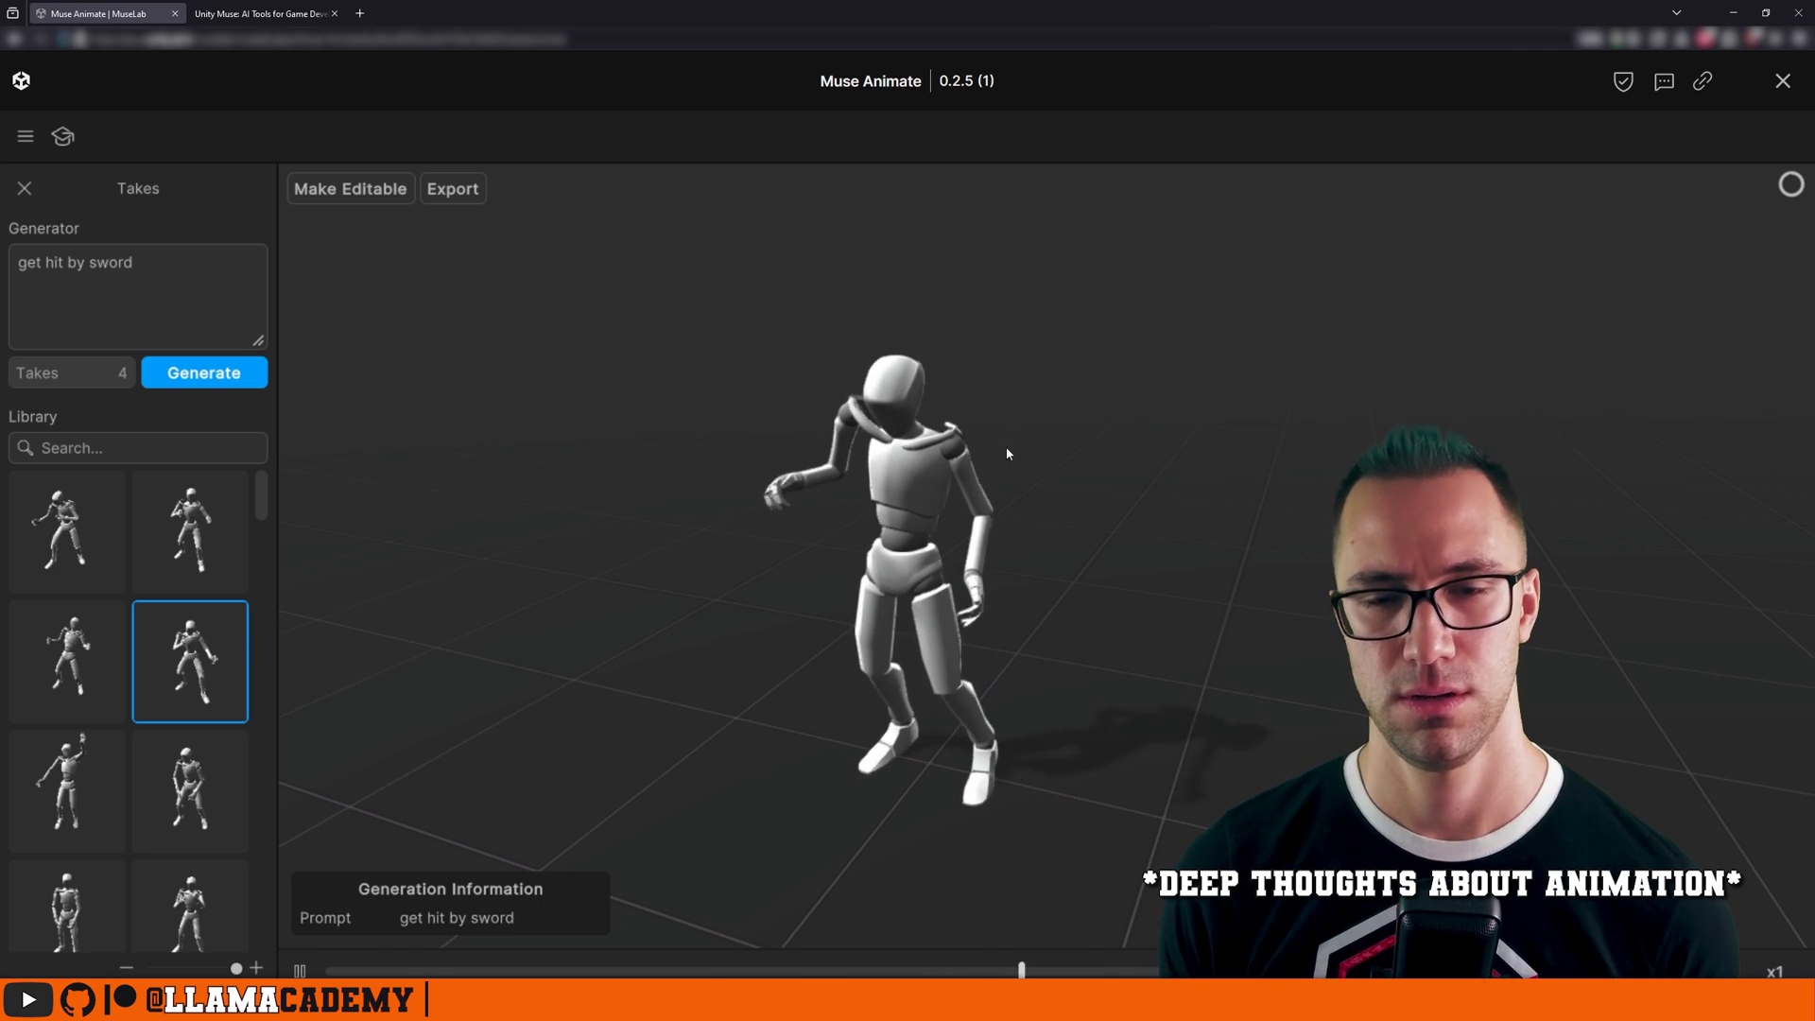
click(77, 658)
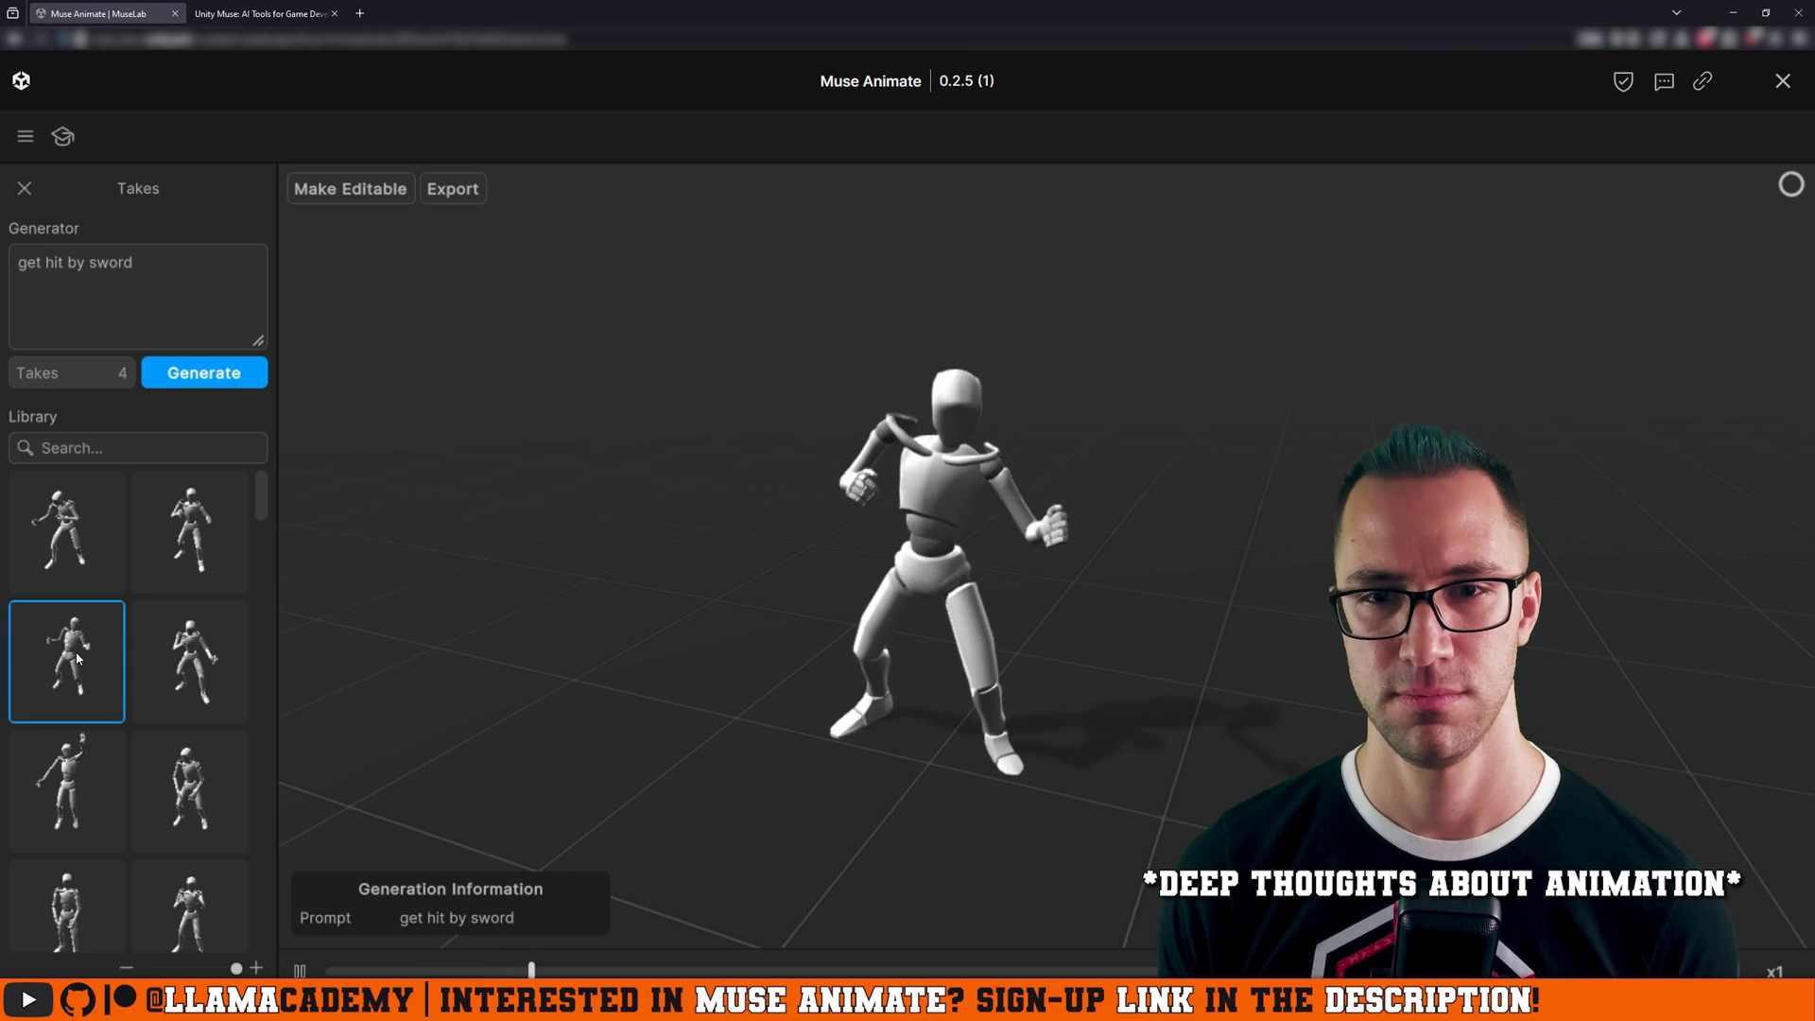
click(205, 537)
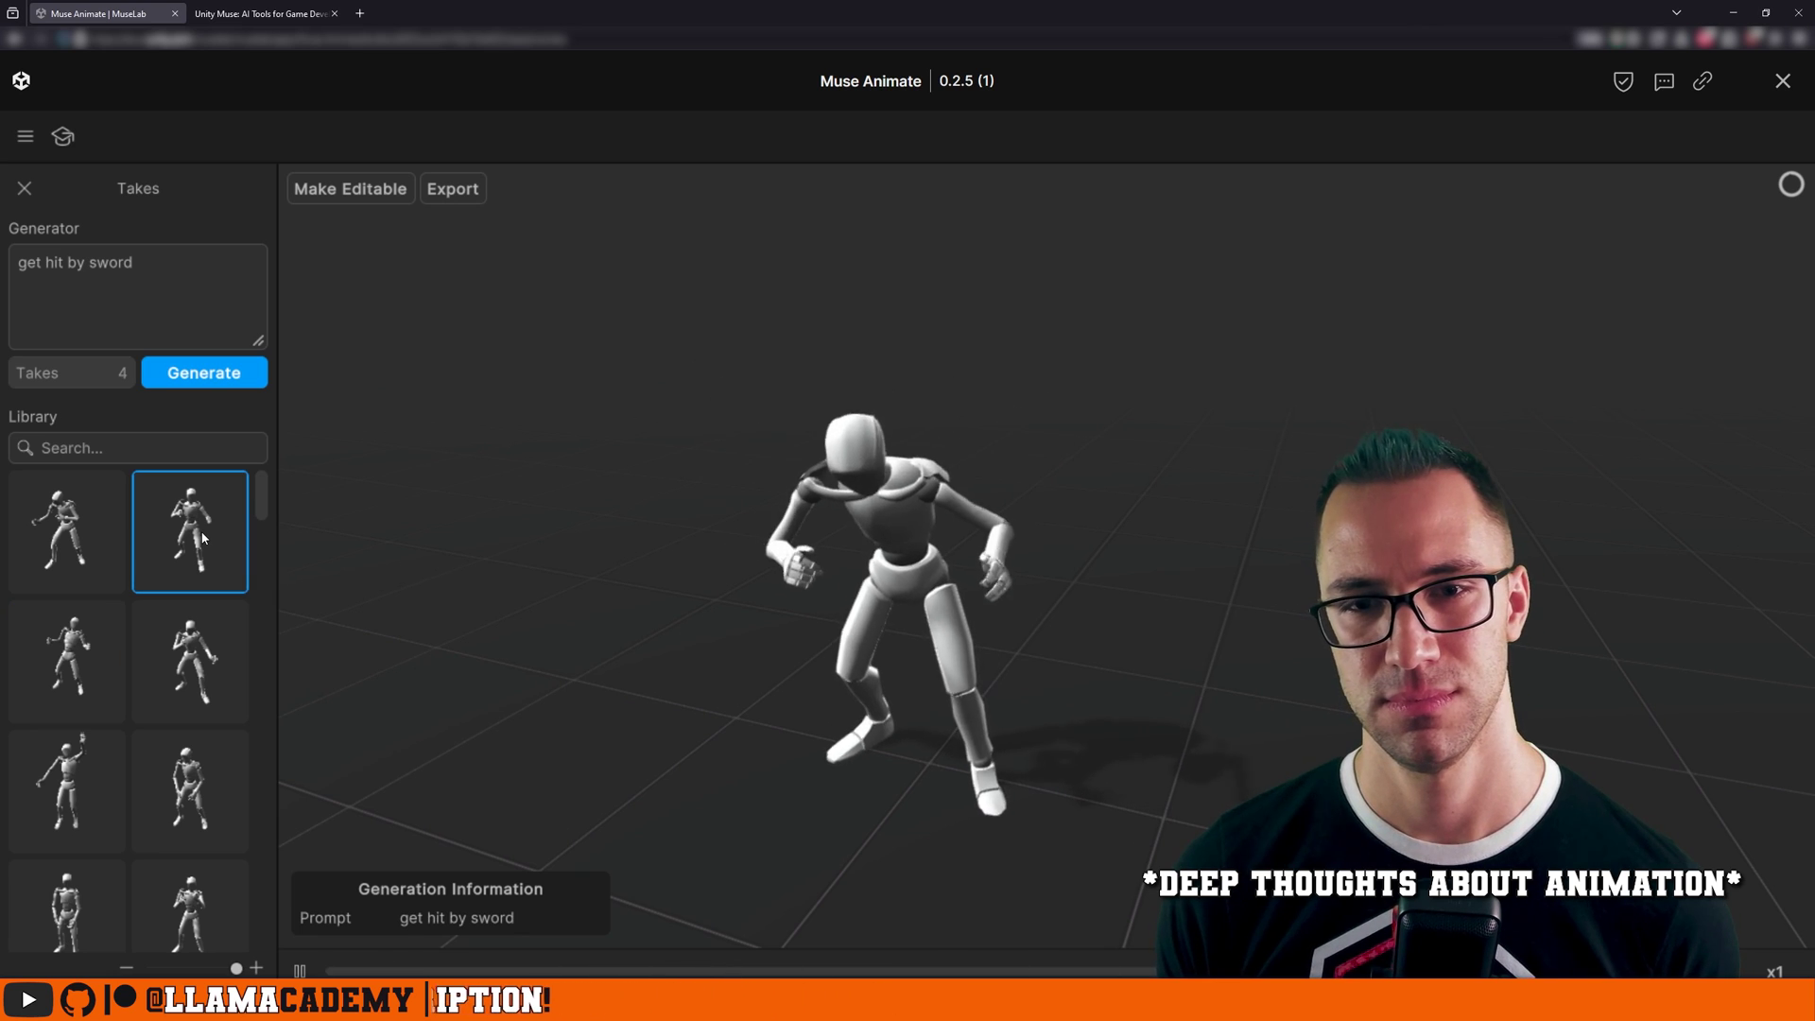
click(67, 556)
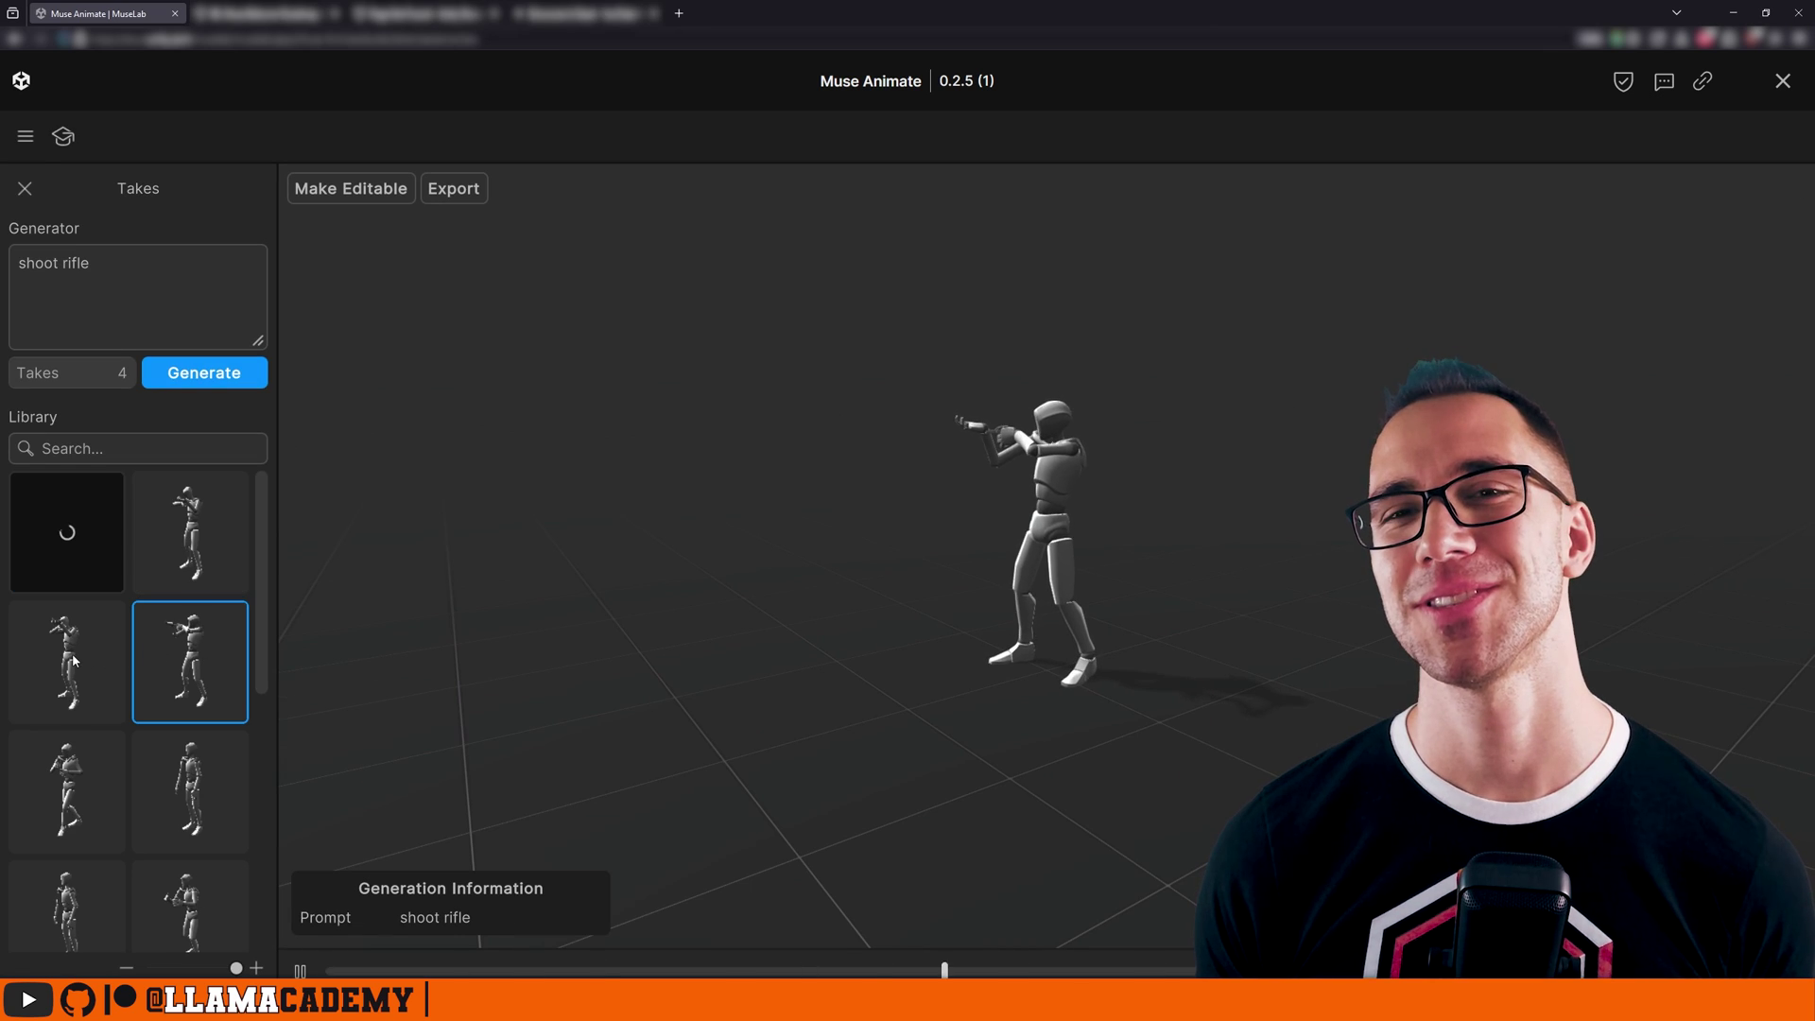
Preview the shoot rifle, swing axe and high punch takes in the library.
click(71, 654)
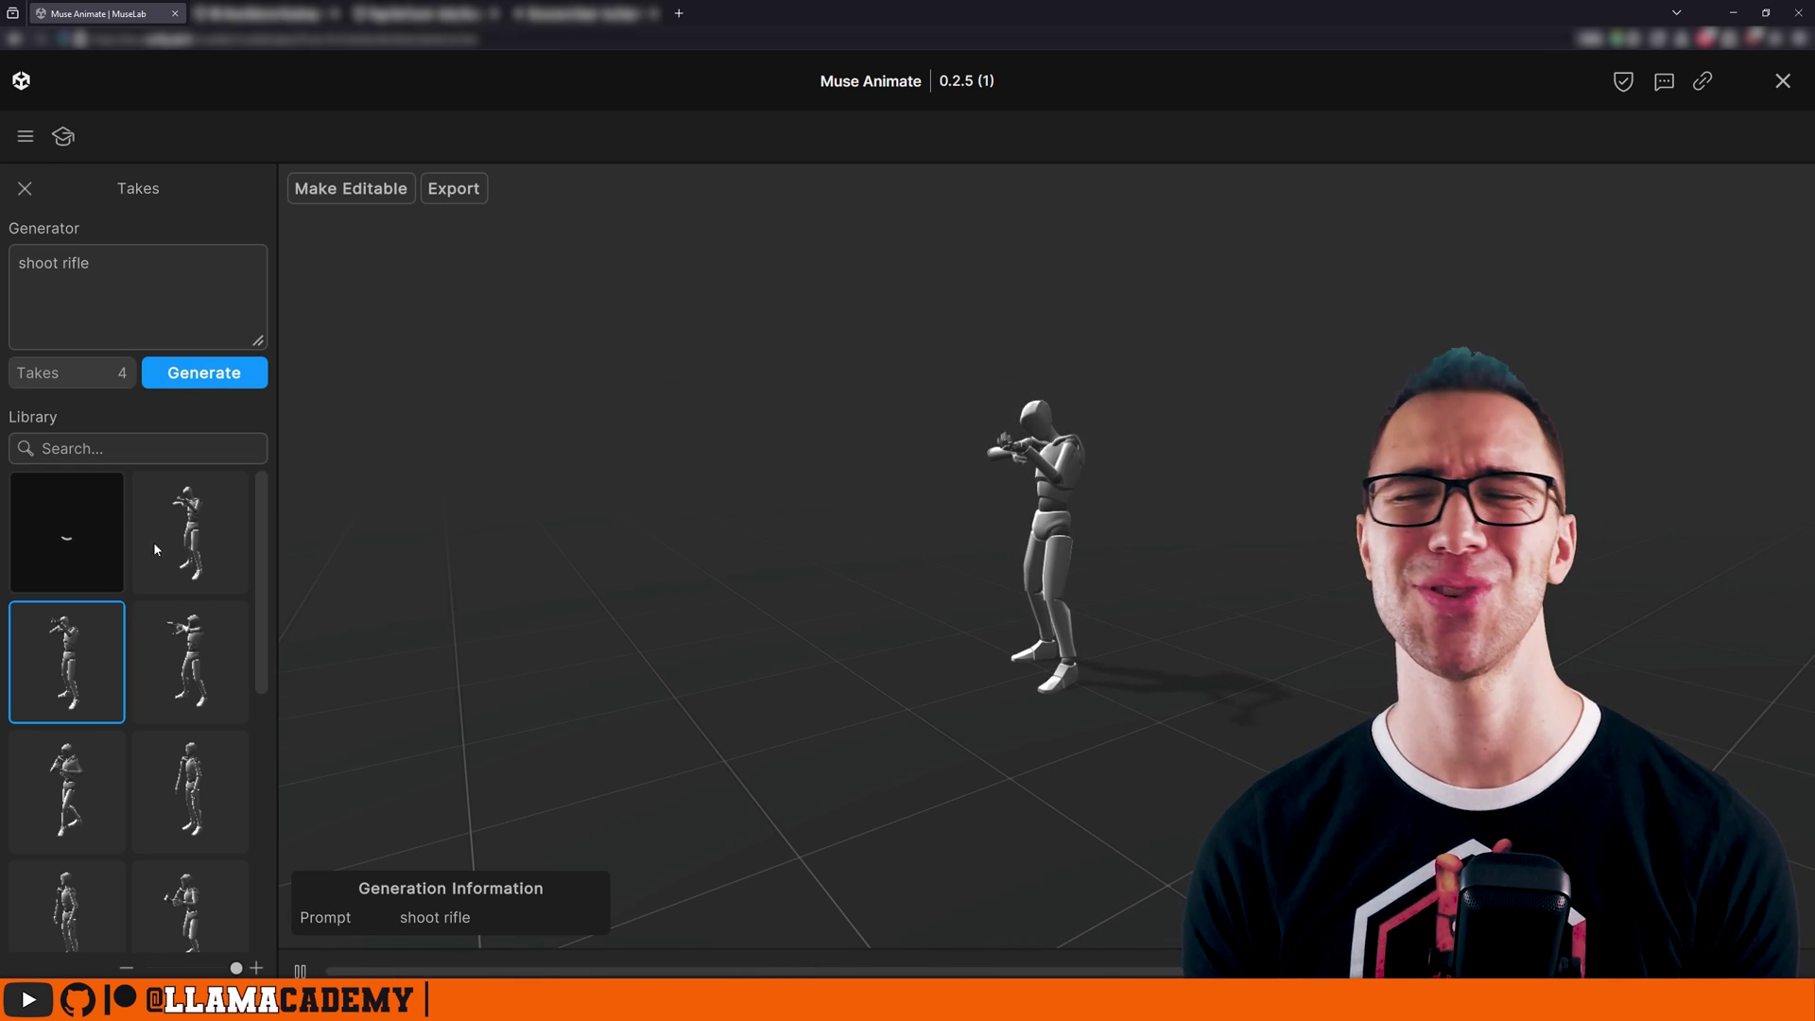
click(200, 540)
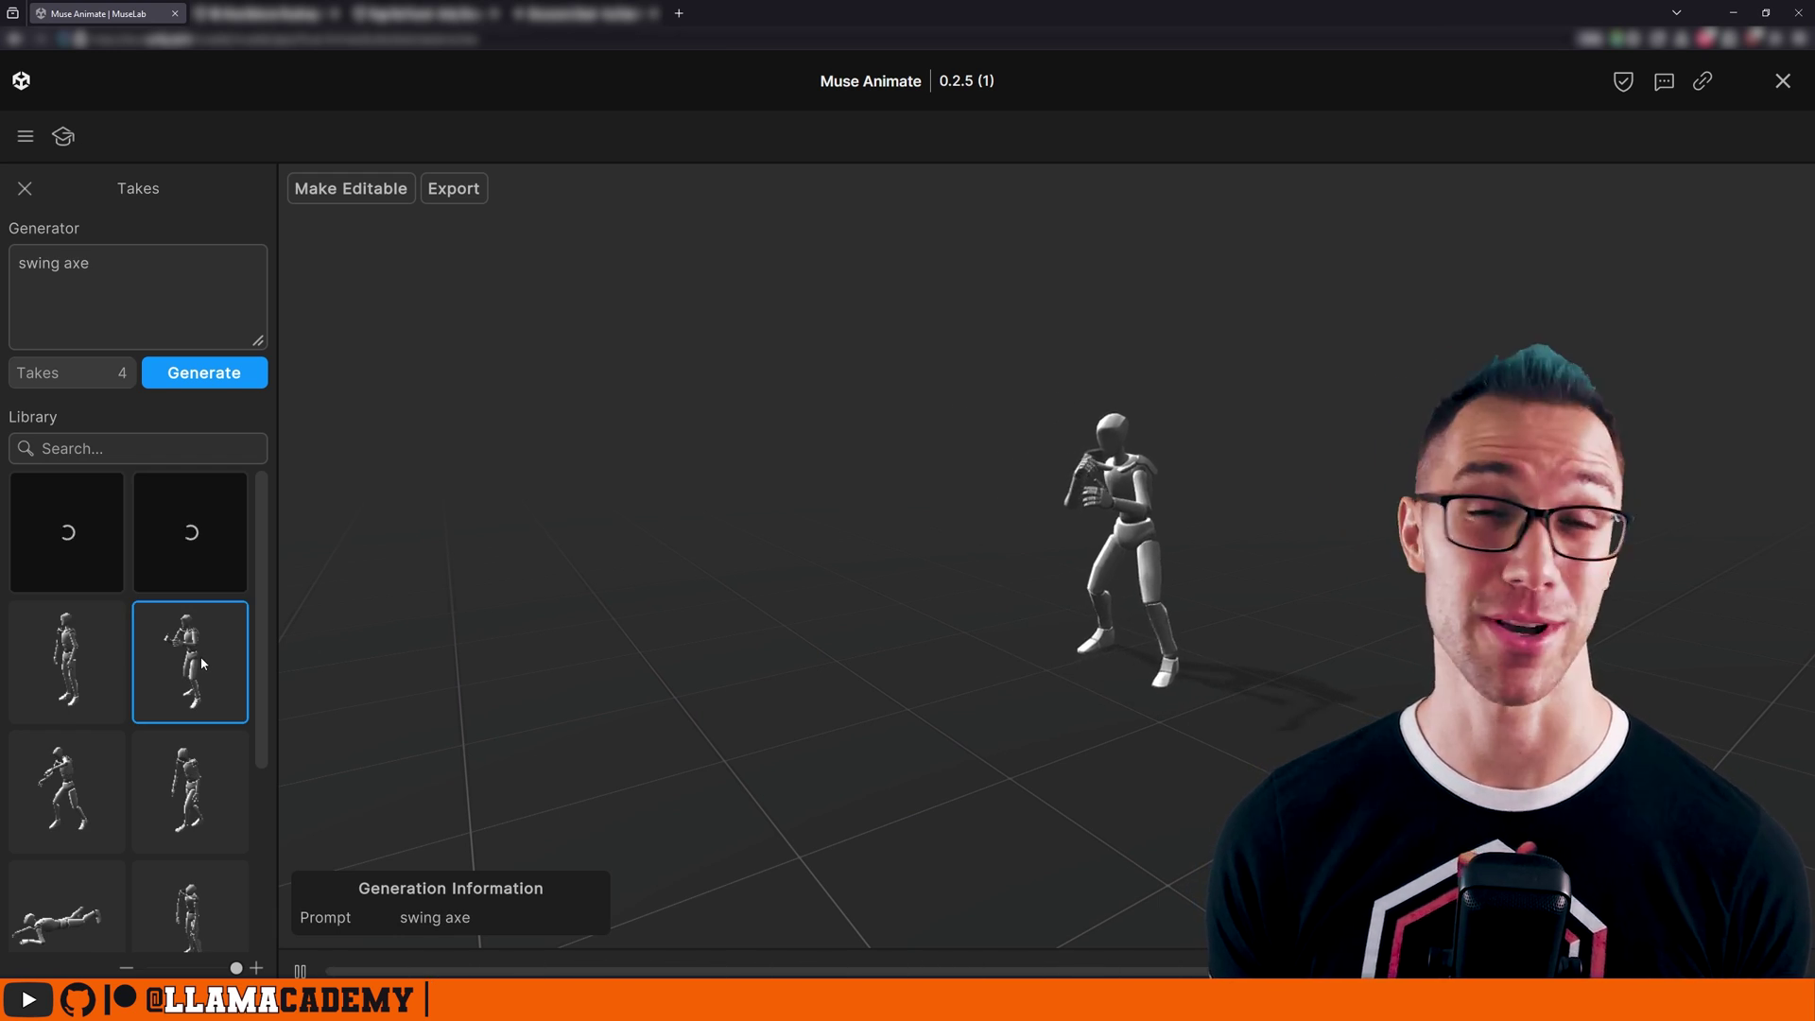
click(93, 656)
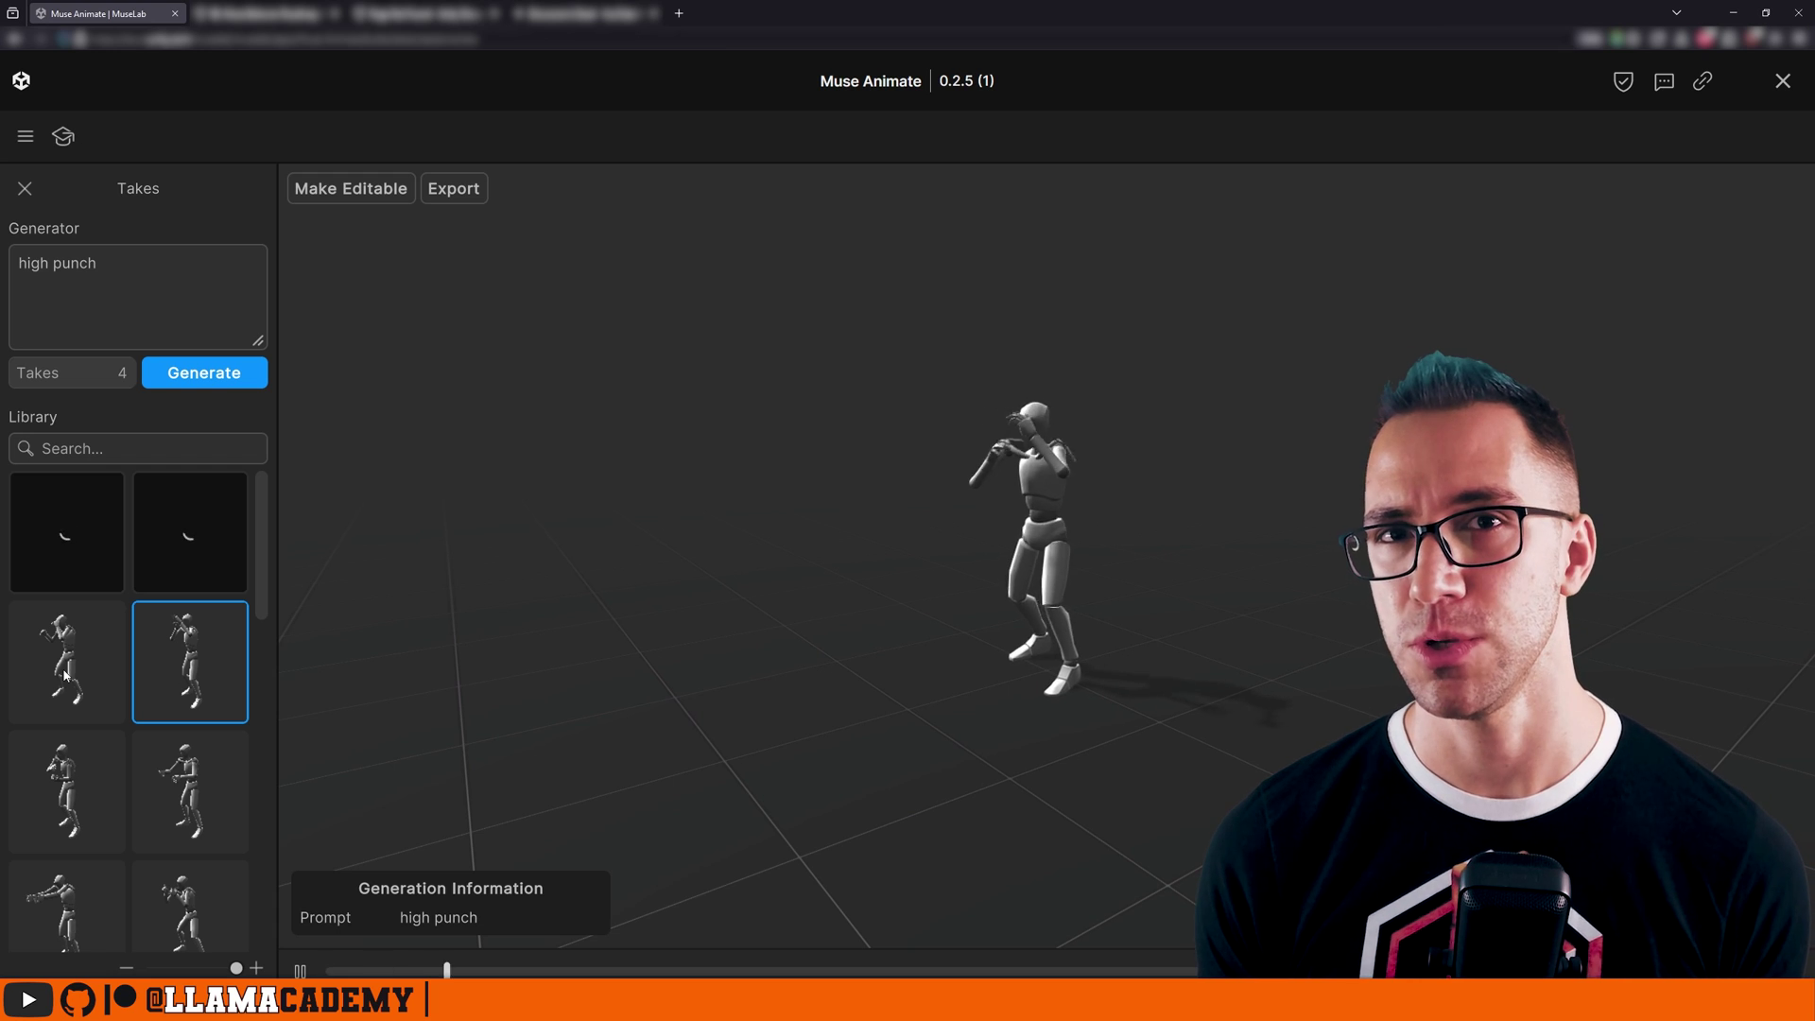
click(65, 666)
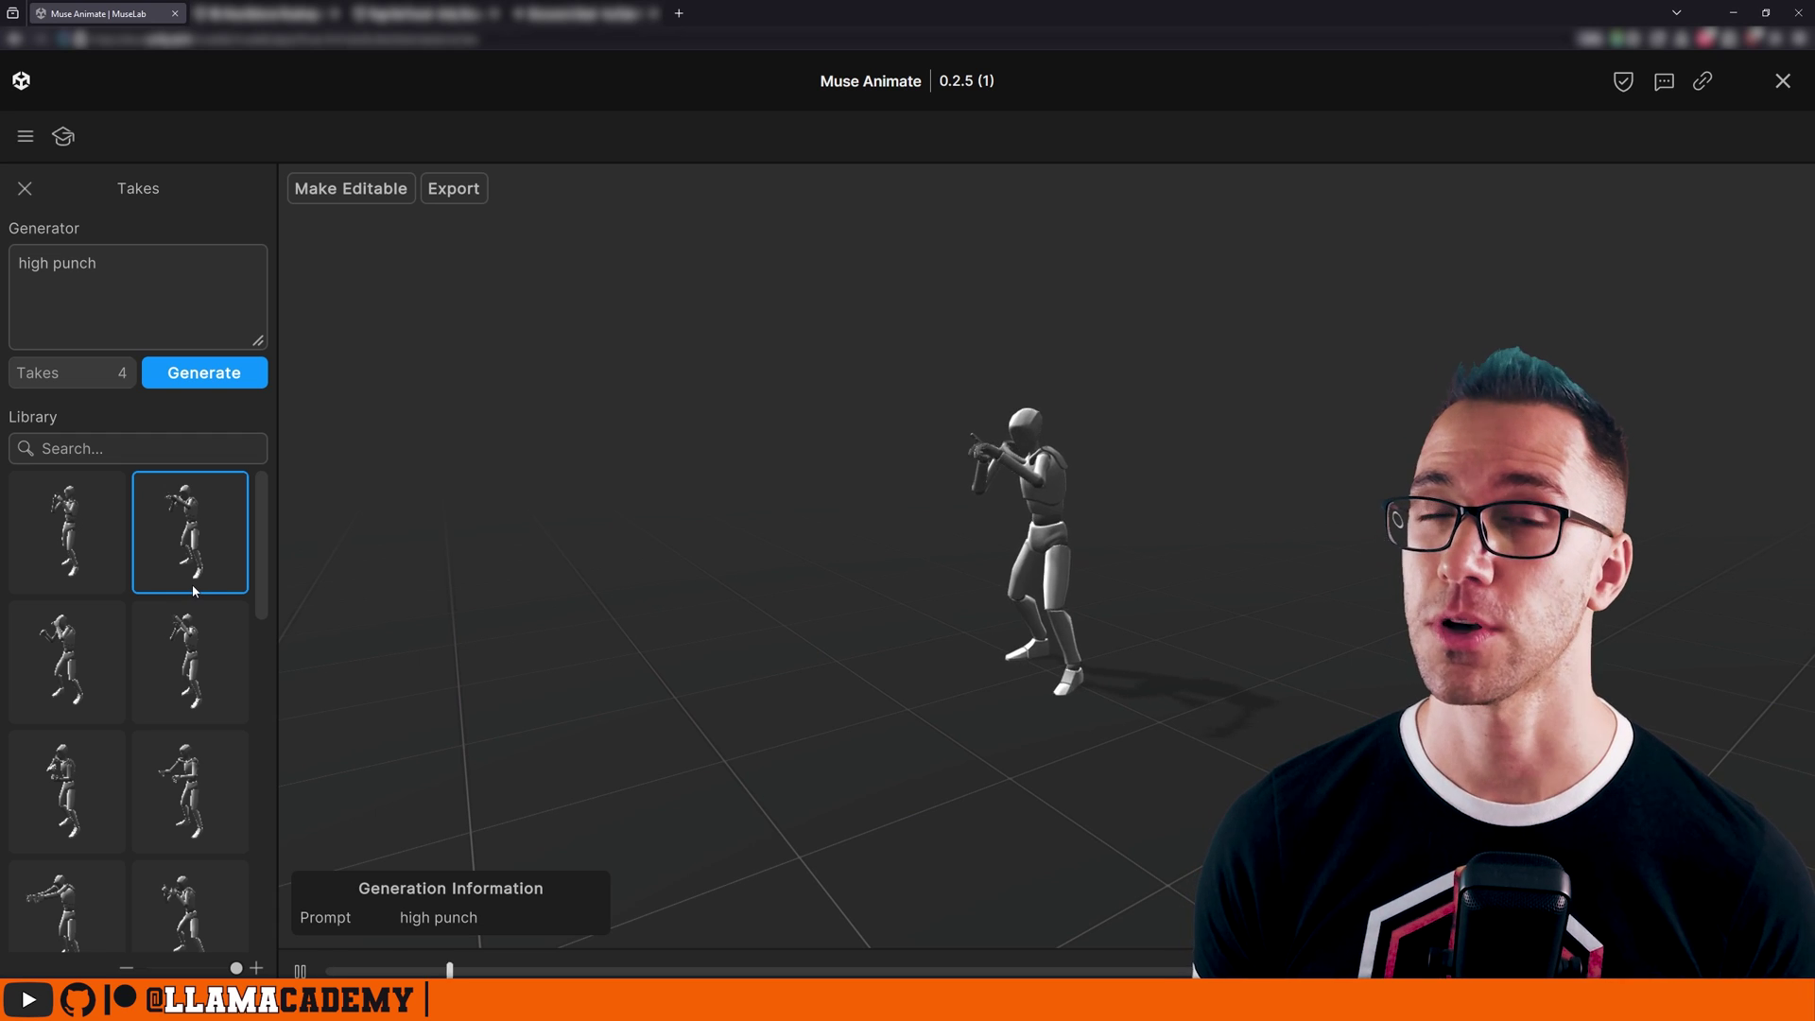
click(86, 555)
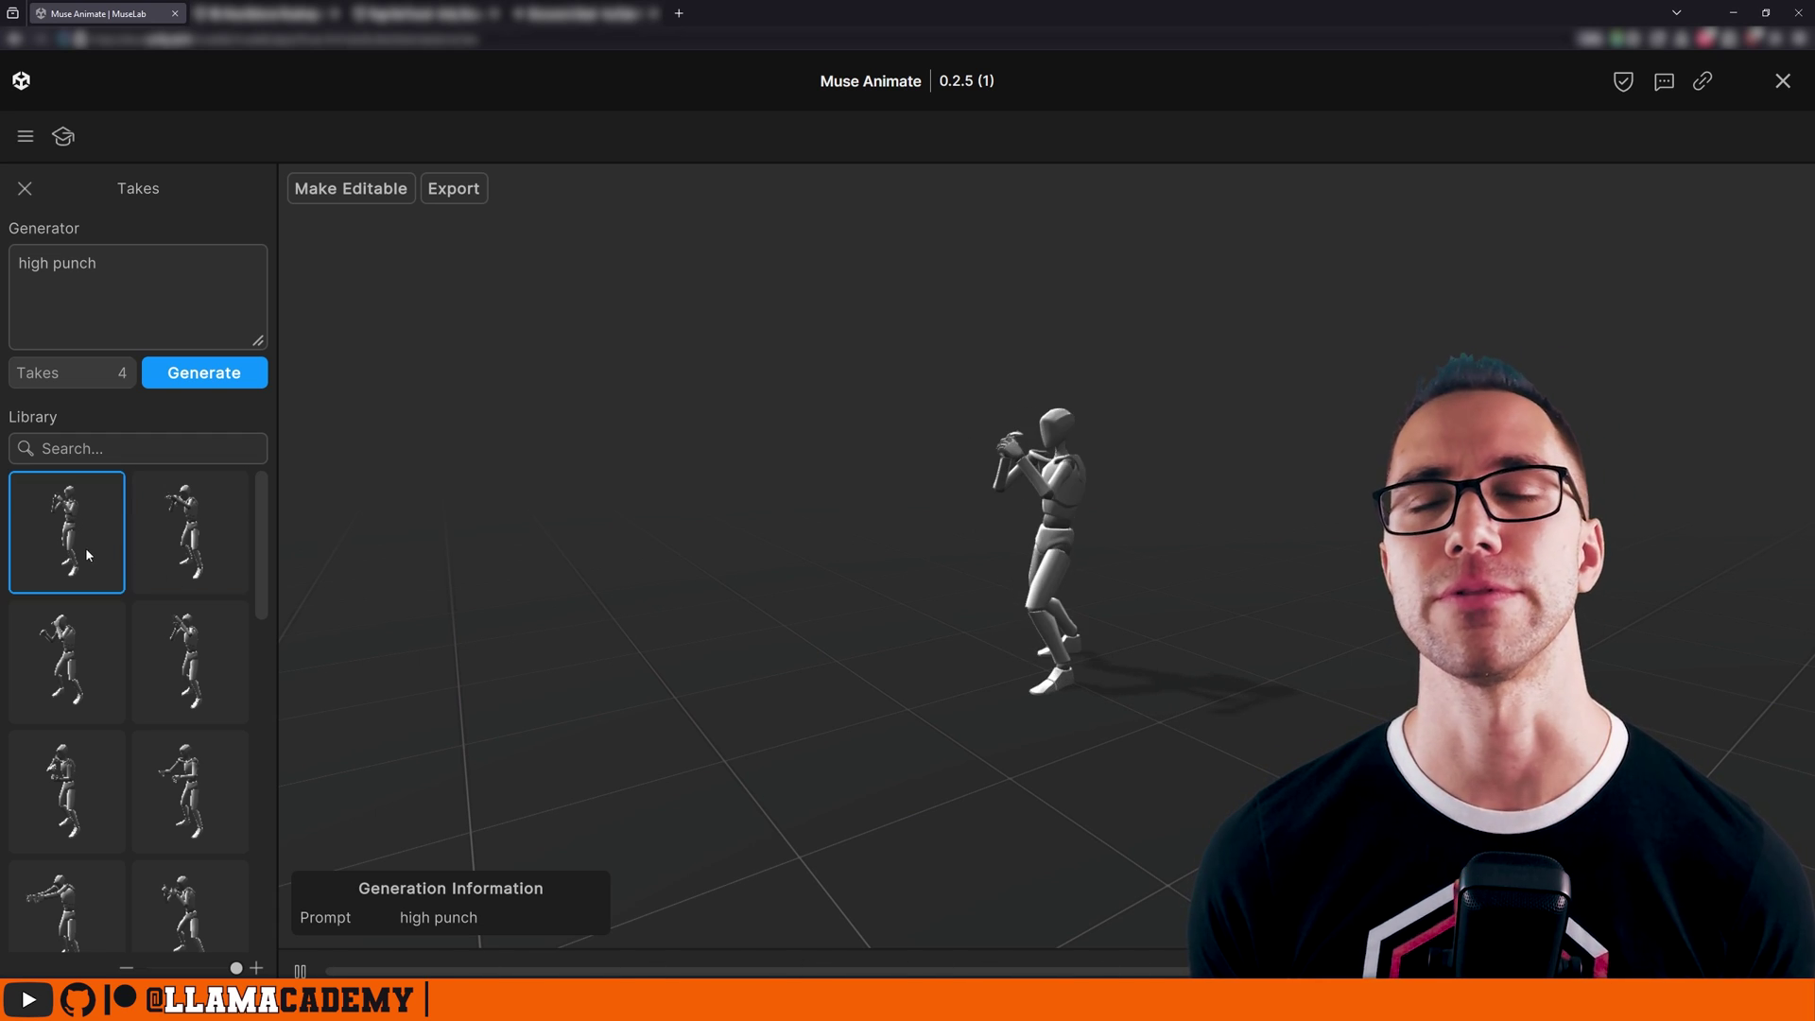
Replace the high punch prompt and preview three left handed jab takes.
triple_click(160, 278)
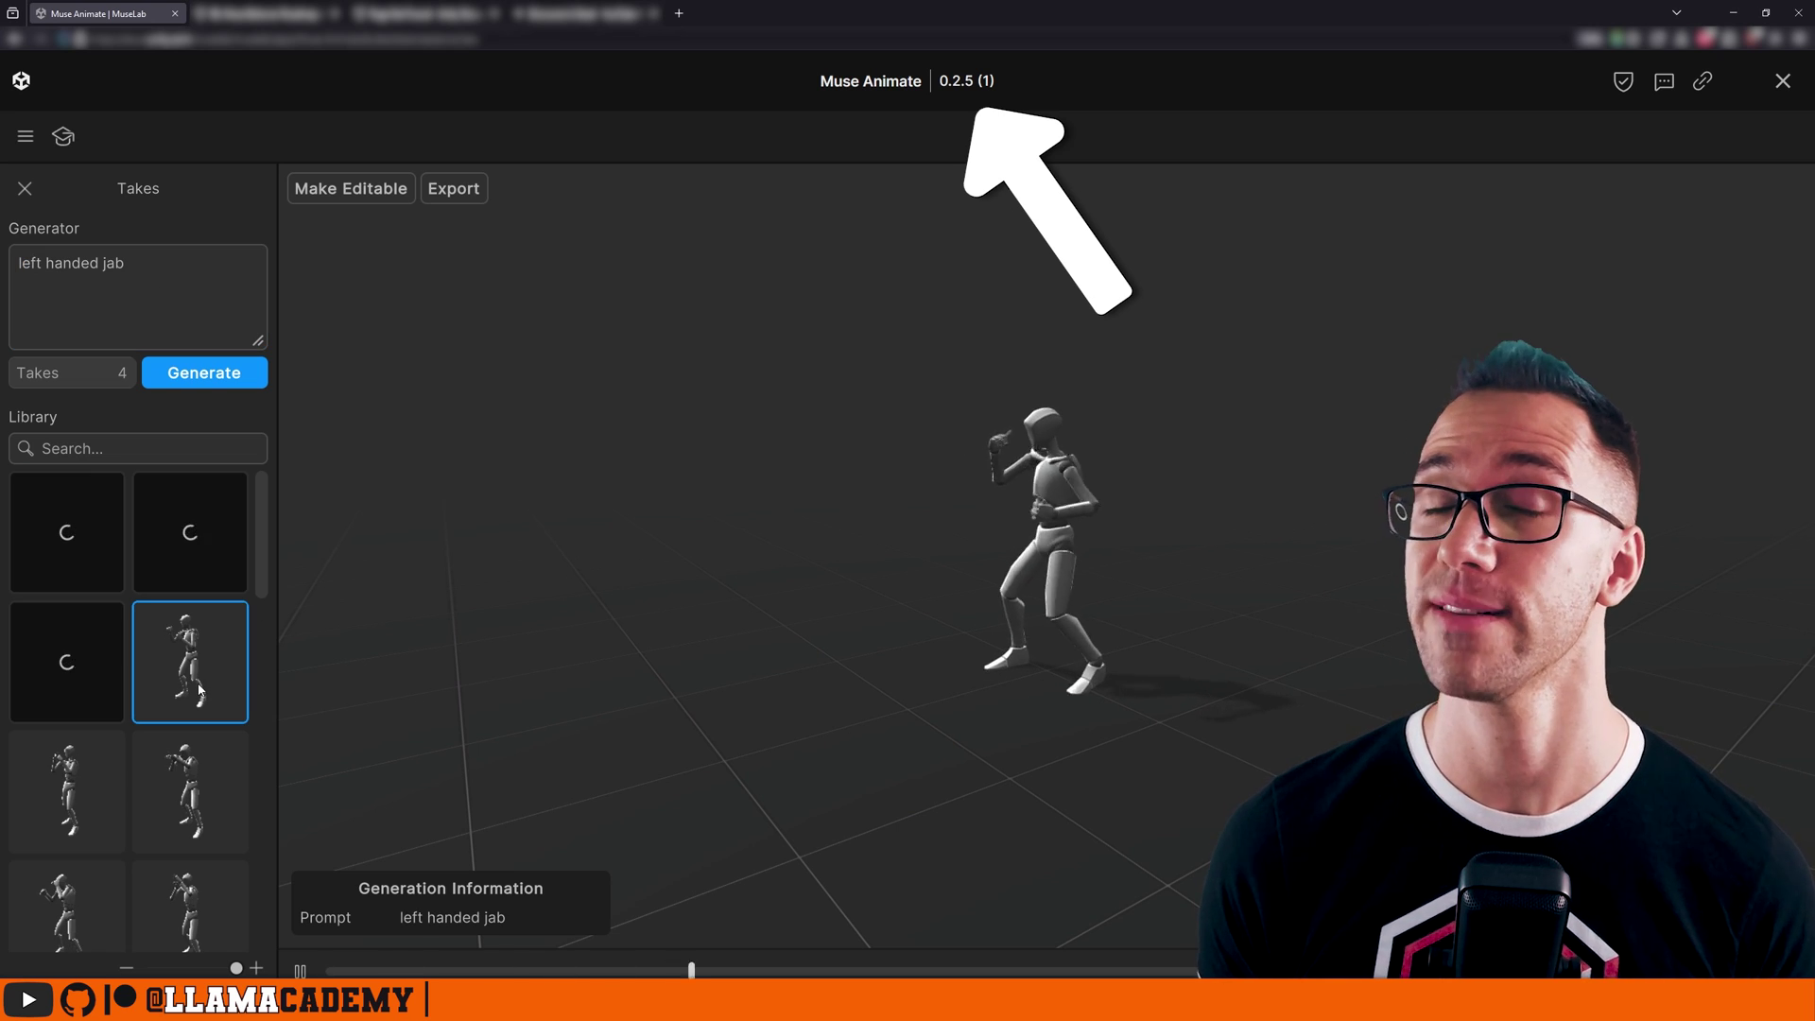
click(56, 677)
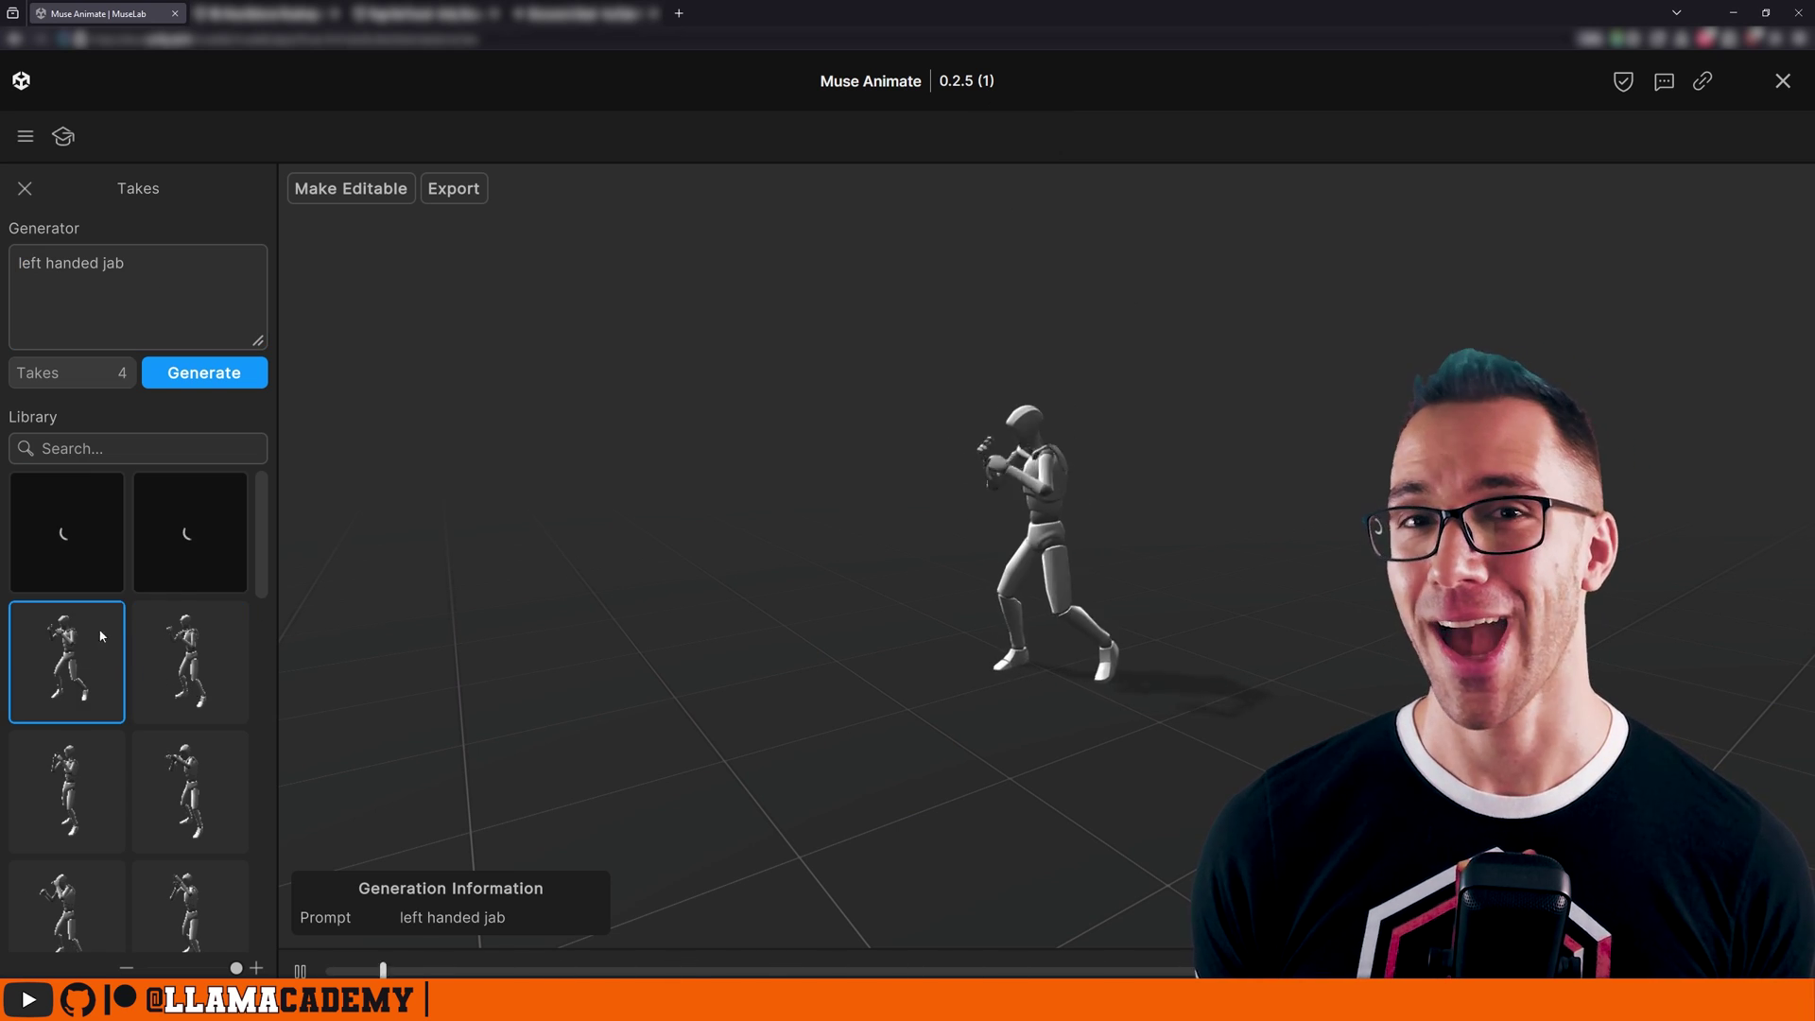
click(198, 539)
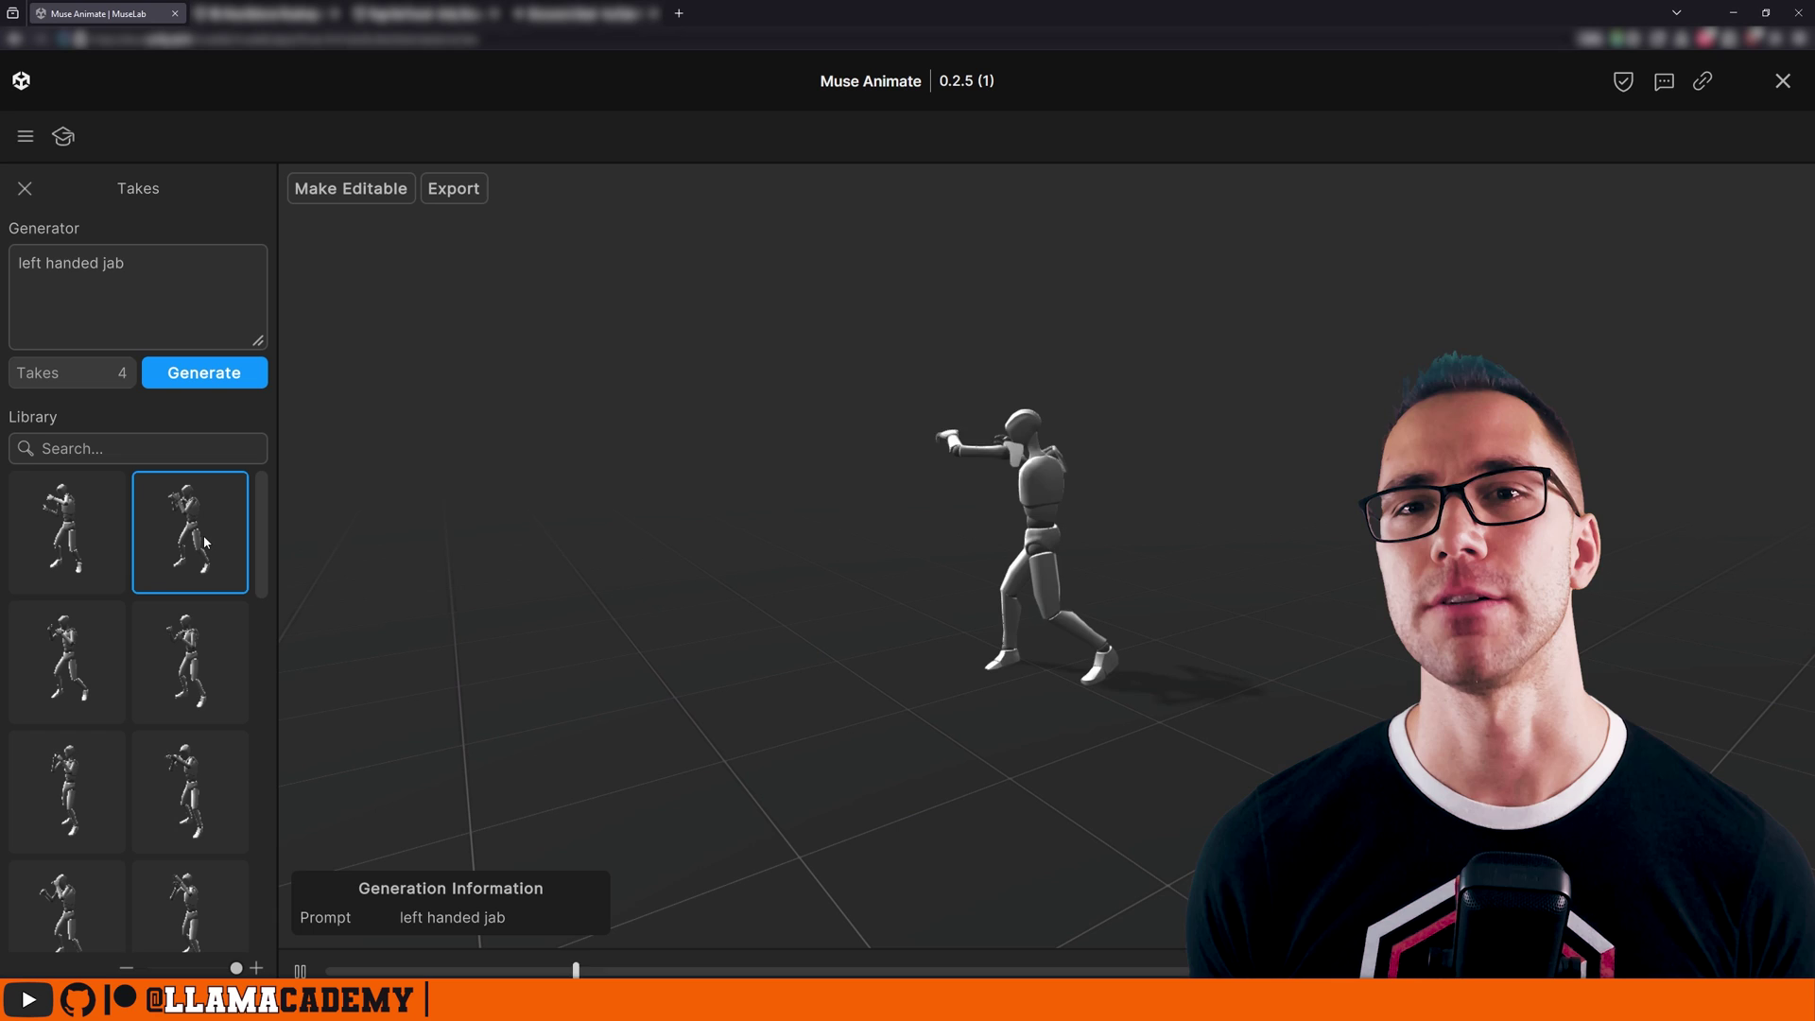
click(66, 534)
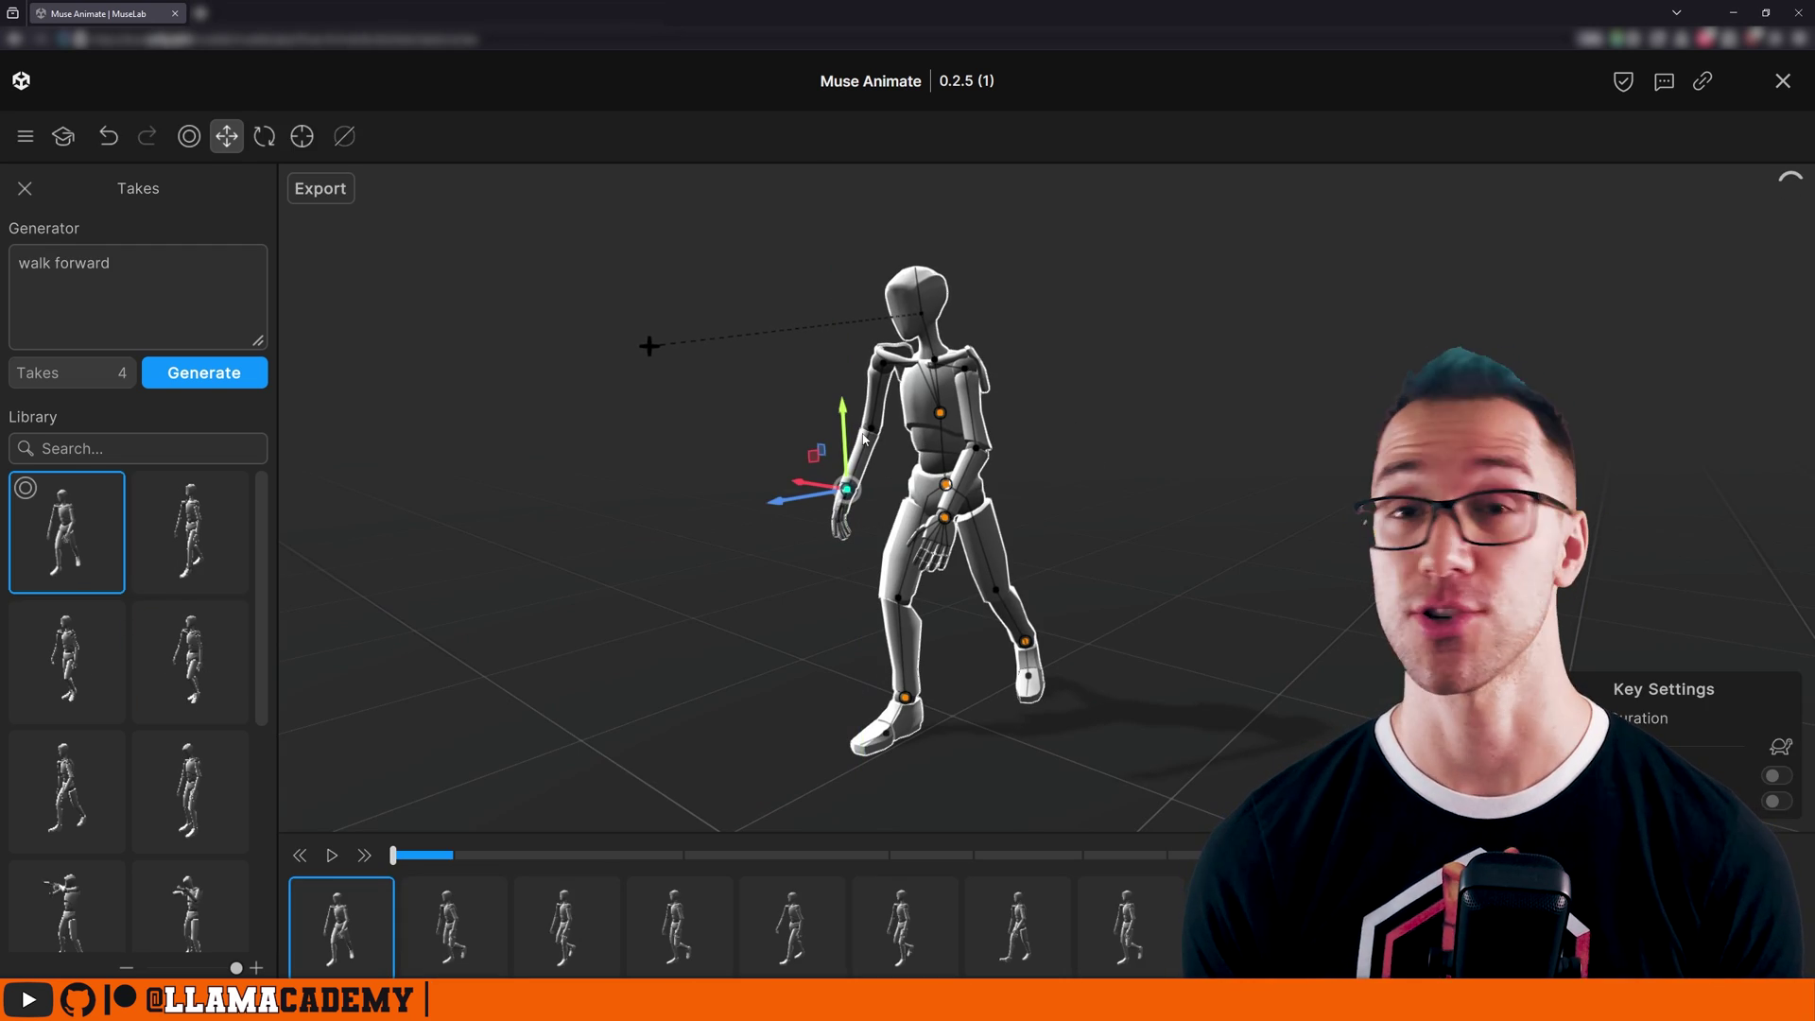
Move the character's hand right and raise the look-at target higher.
click(945, 520)
drag(944, 520, 955, 553)
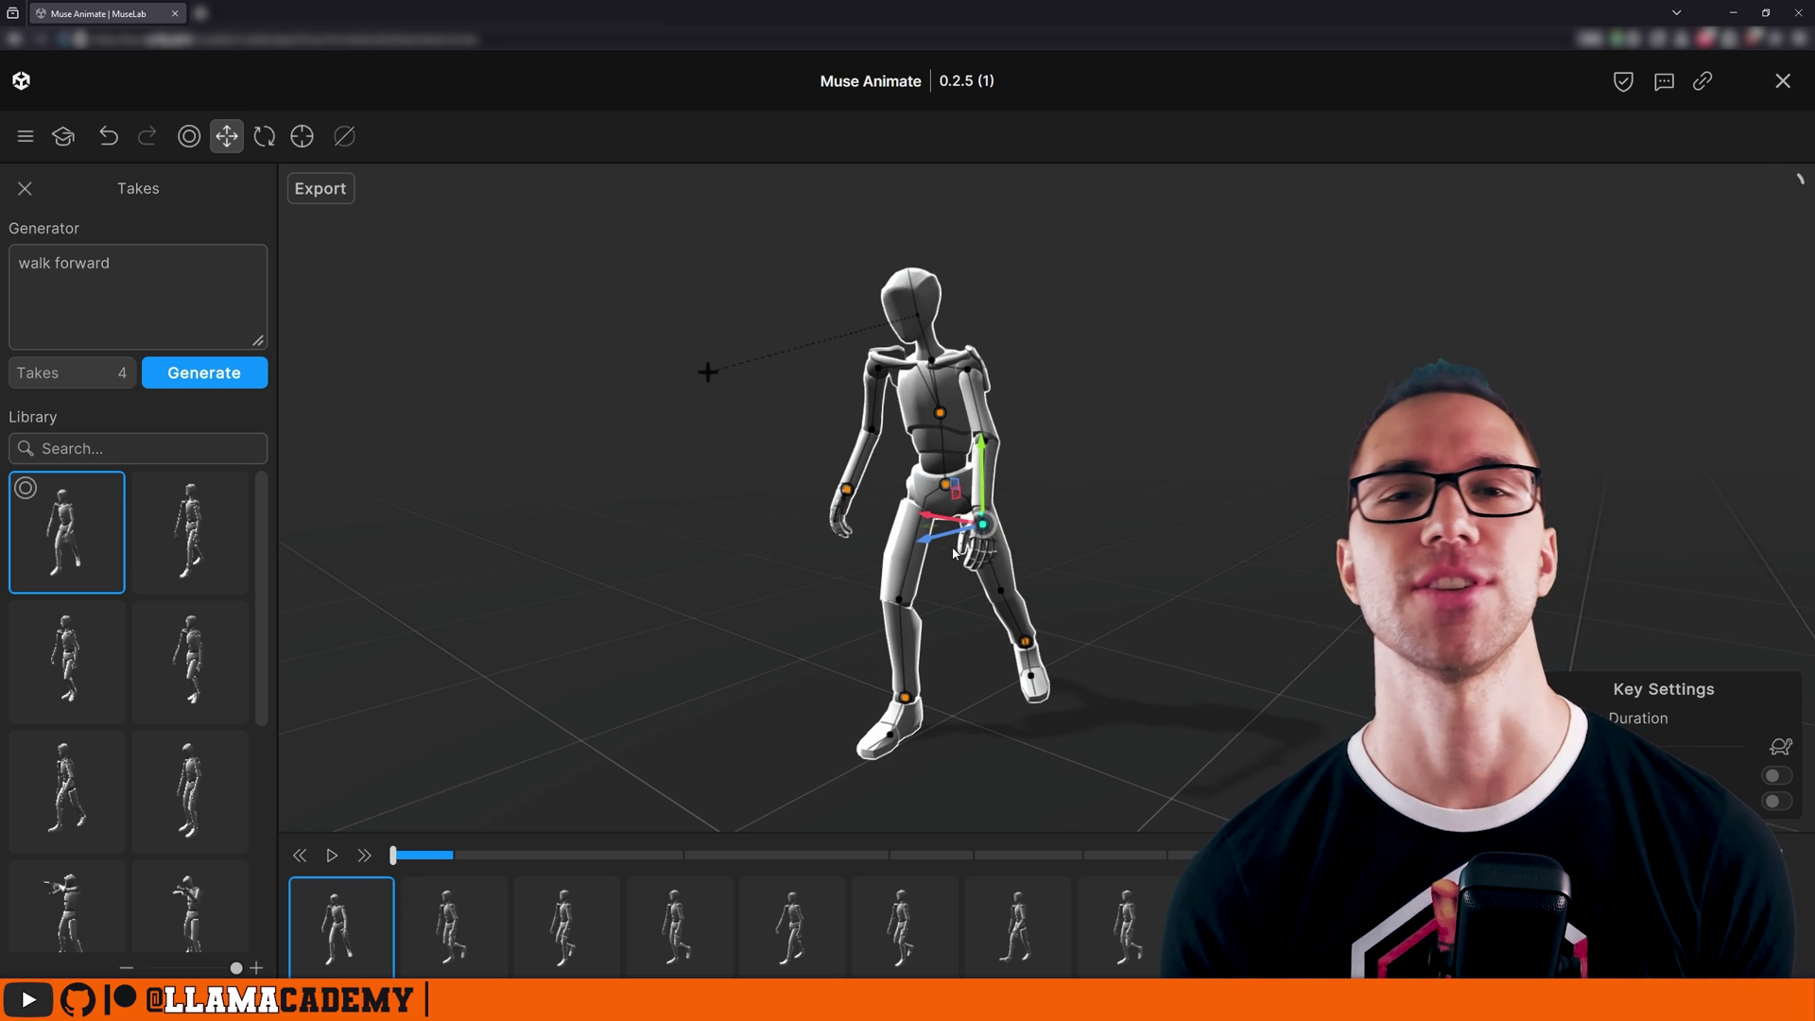
click(709, 371)
drag(692, 301, 698, 233)
right_drag(986, 565, 783, 595)
Shift one foot left to straighten the leg, then rotate the other foot.
drag(824, 780, 766, 787)
click(862, 670)
key(e)
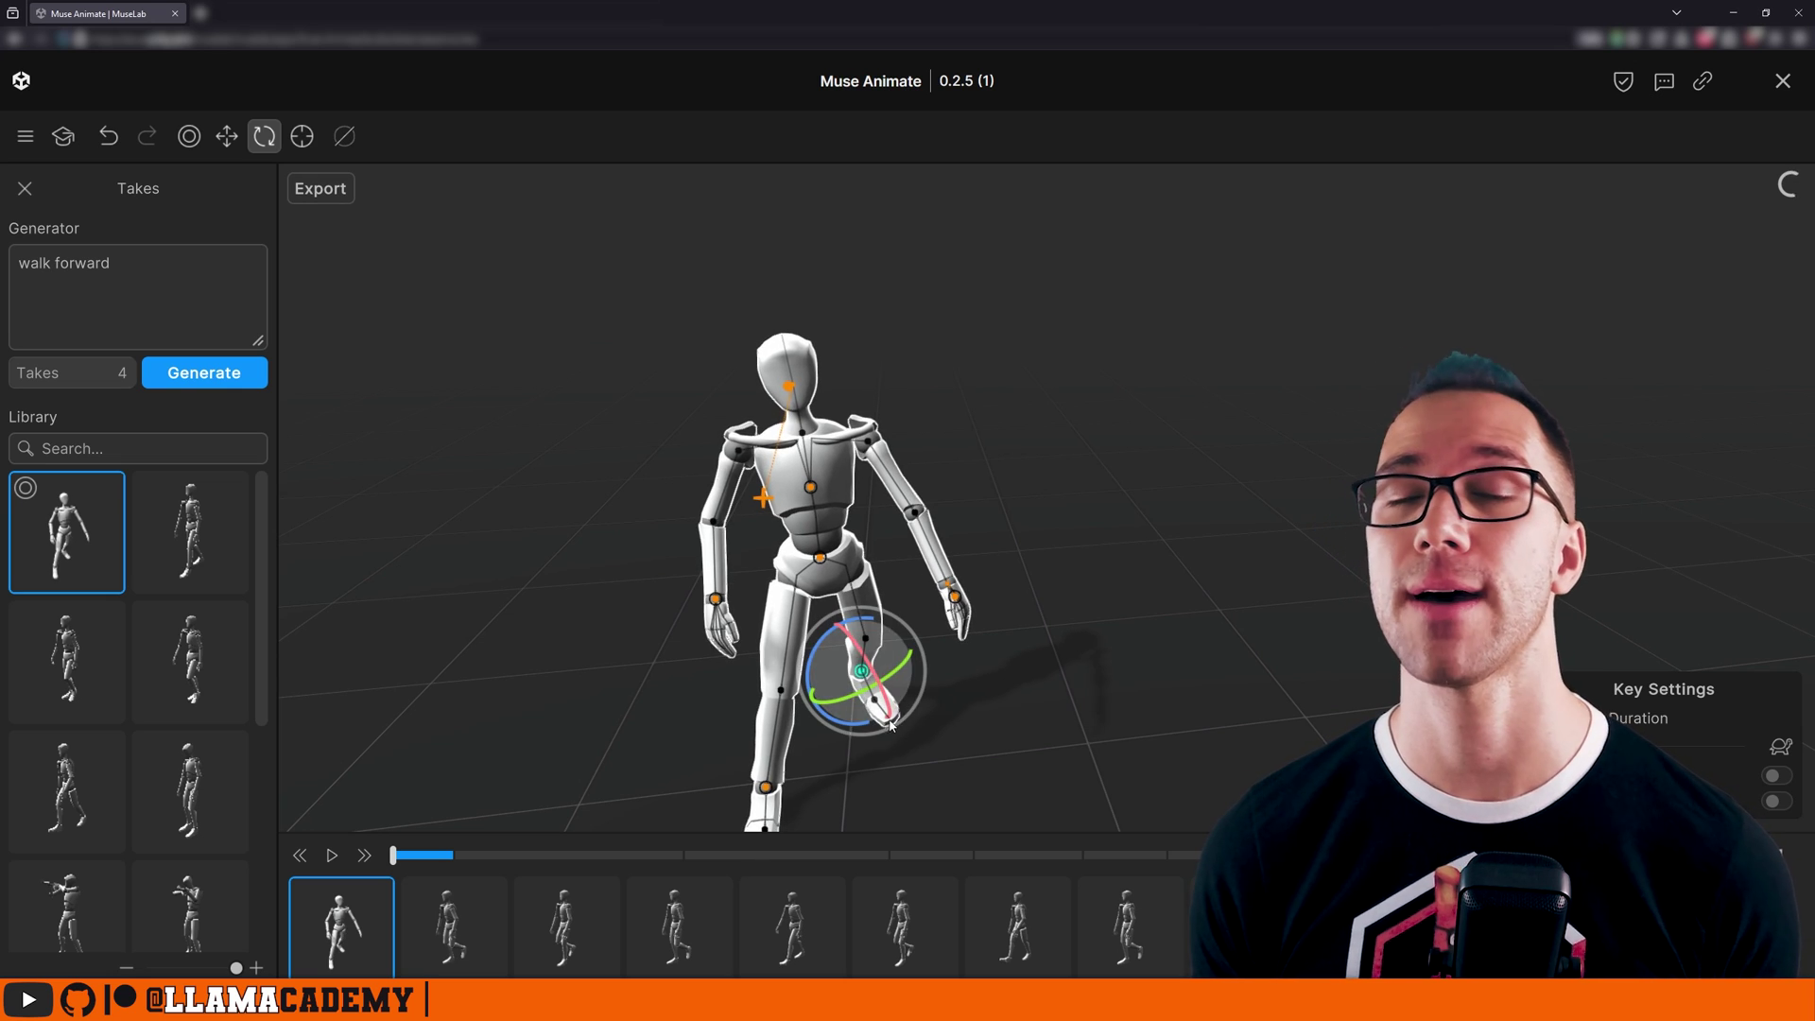
drag(857, 691, 880, 720)
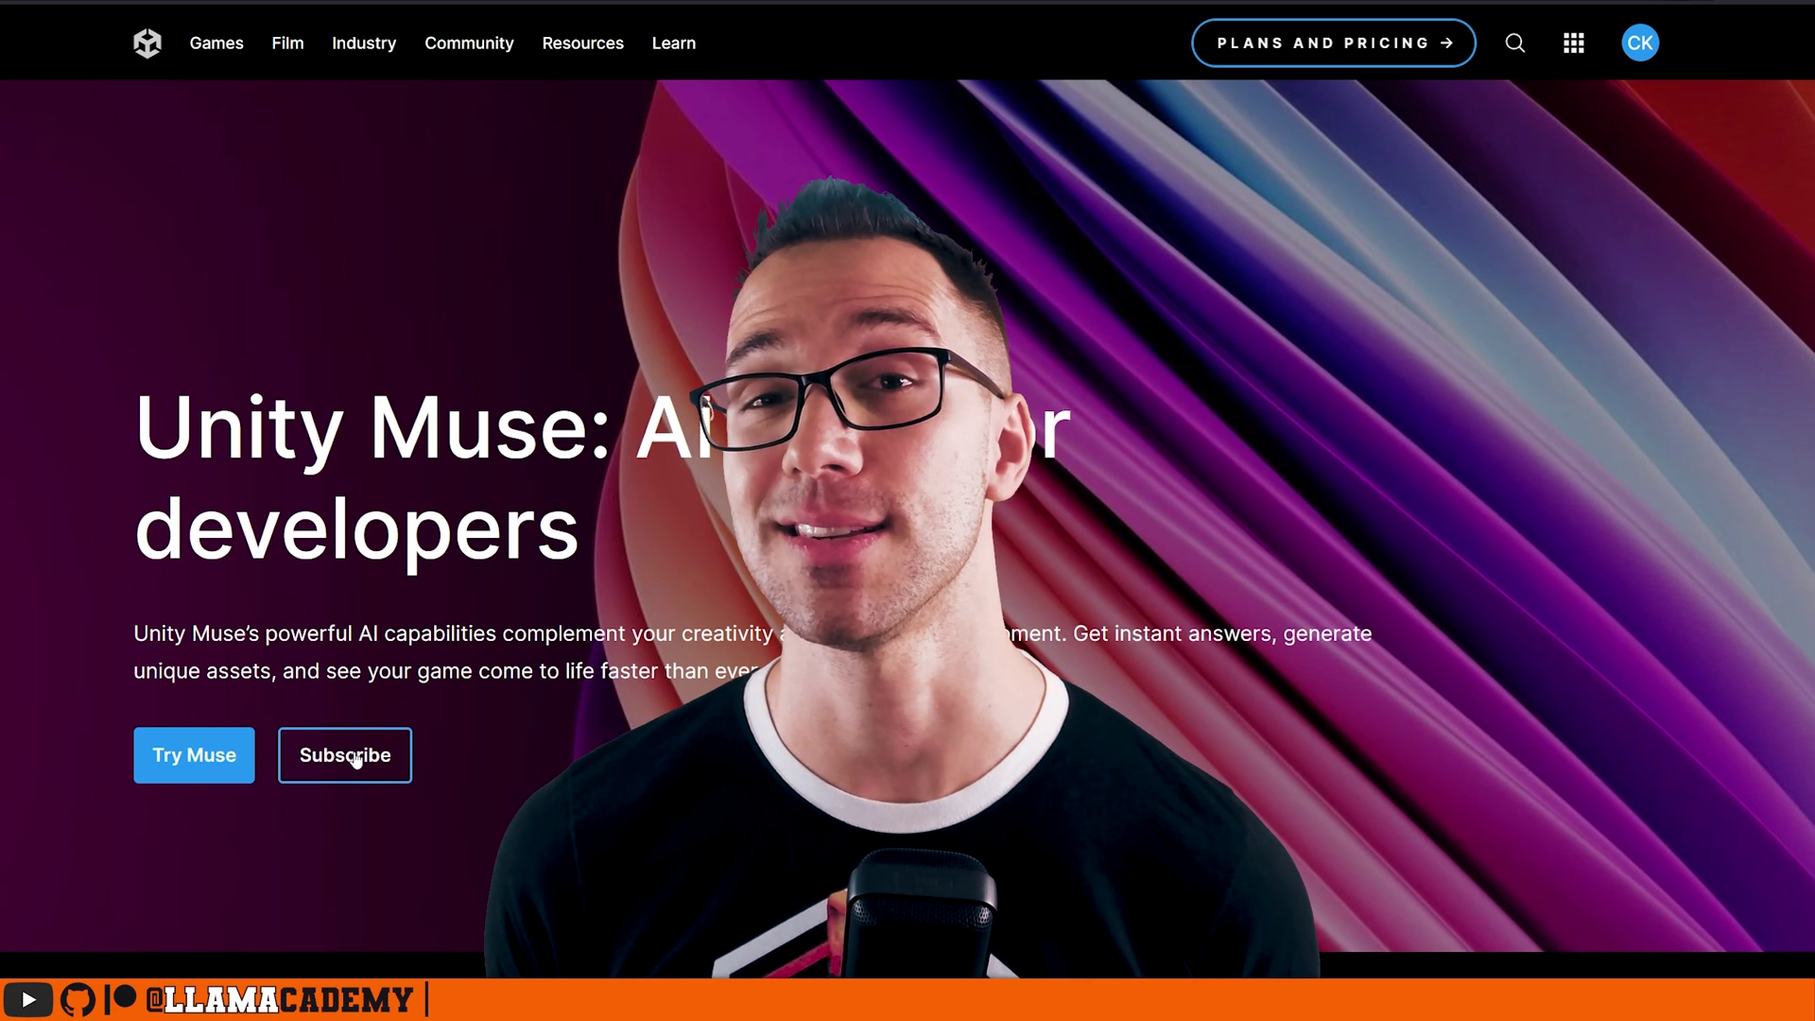
Subscribe to Unity Muse to reach the Unity Store checkout at $30 per seat.
click(345, 755)
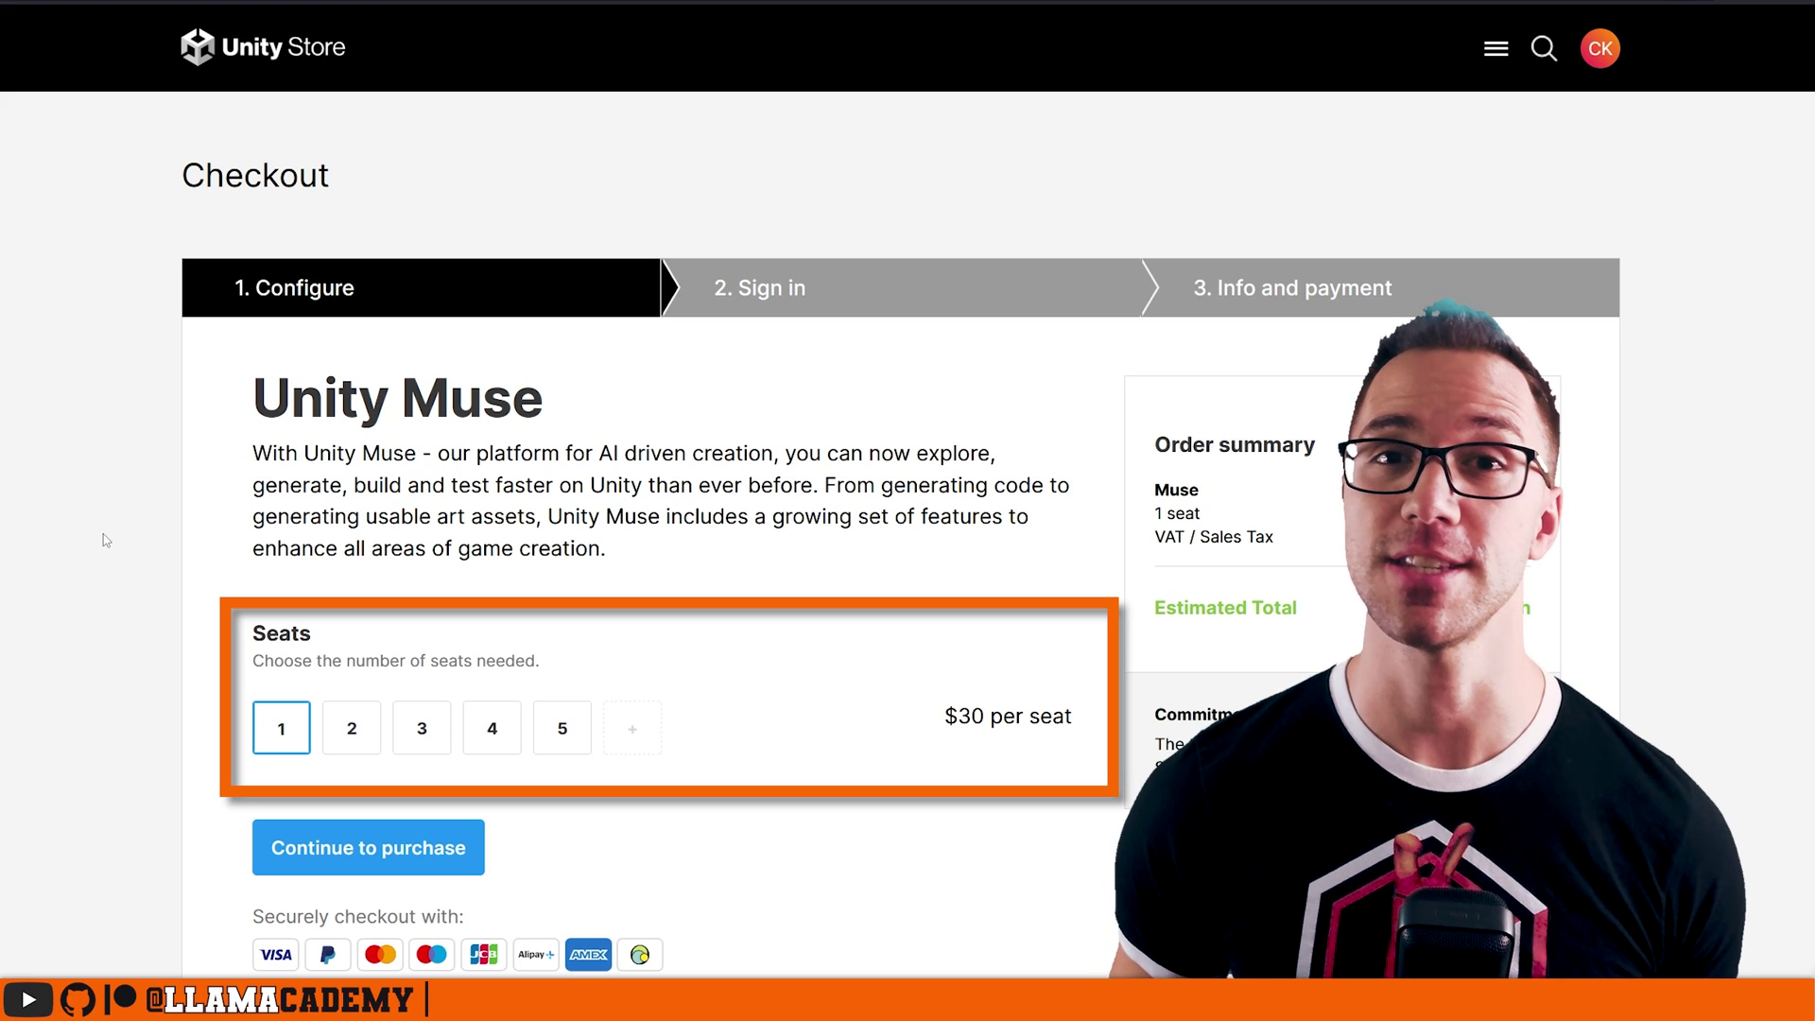
Scroll down the checkout to review the seat options and order summary.
scroll(95, 510, down, 2)
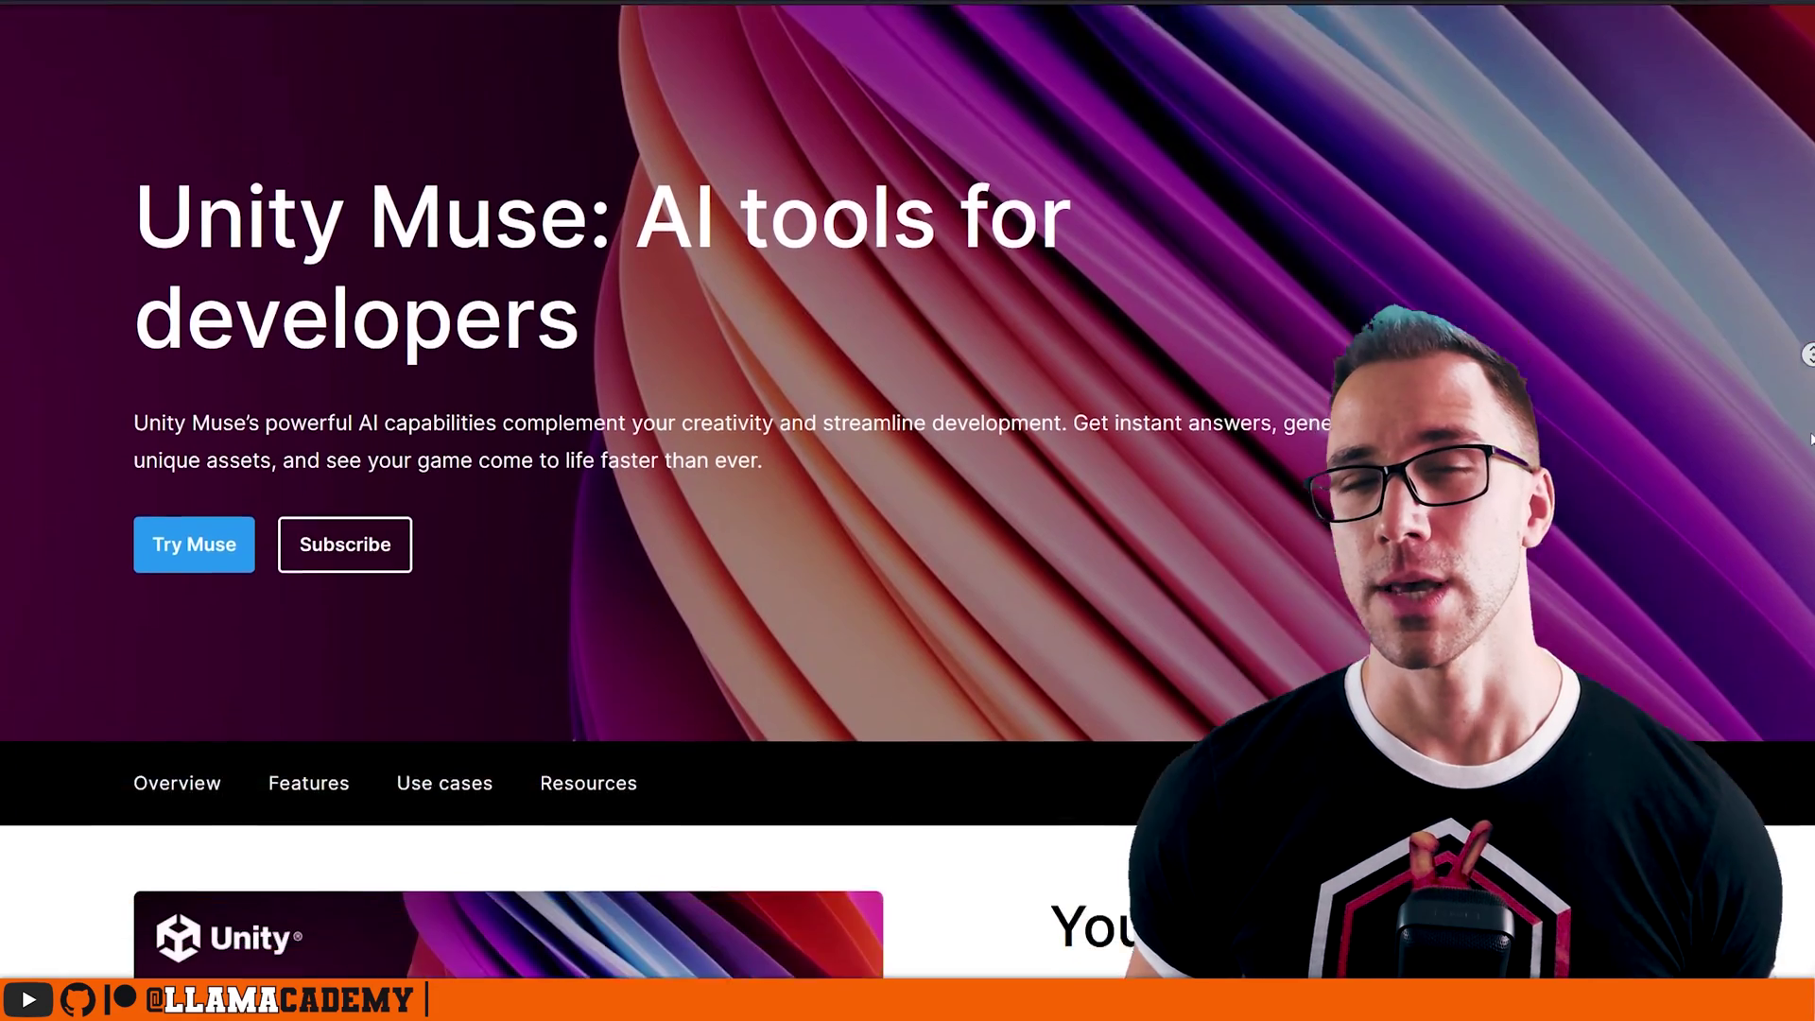
scroll(1810, 397, down, 15)
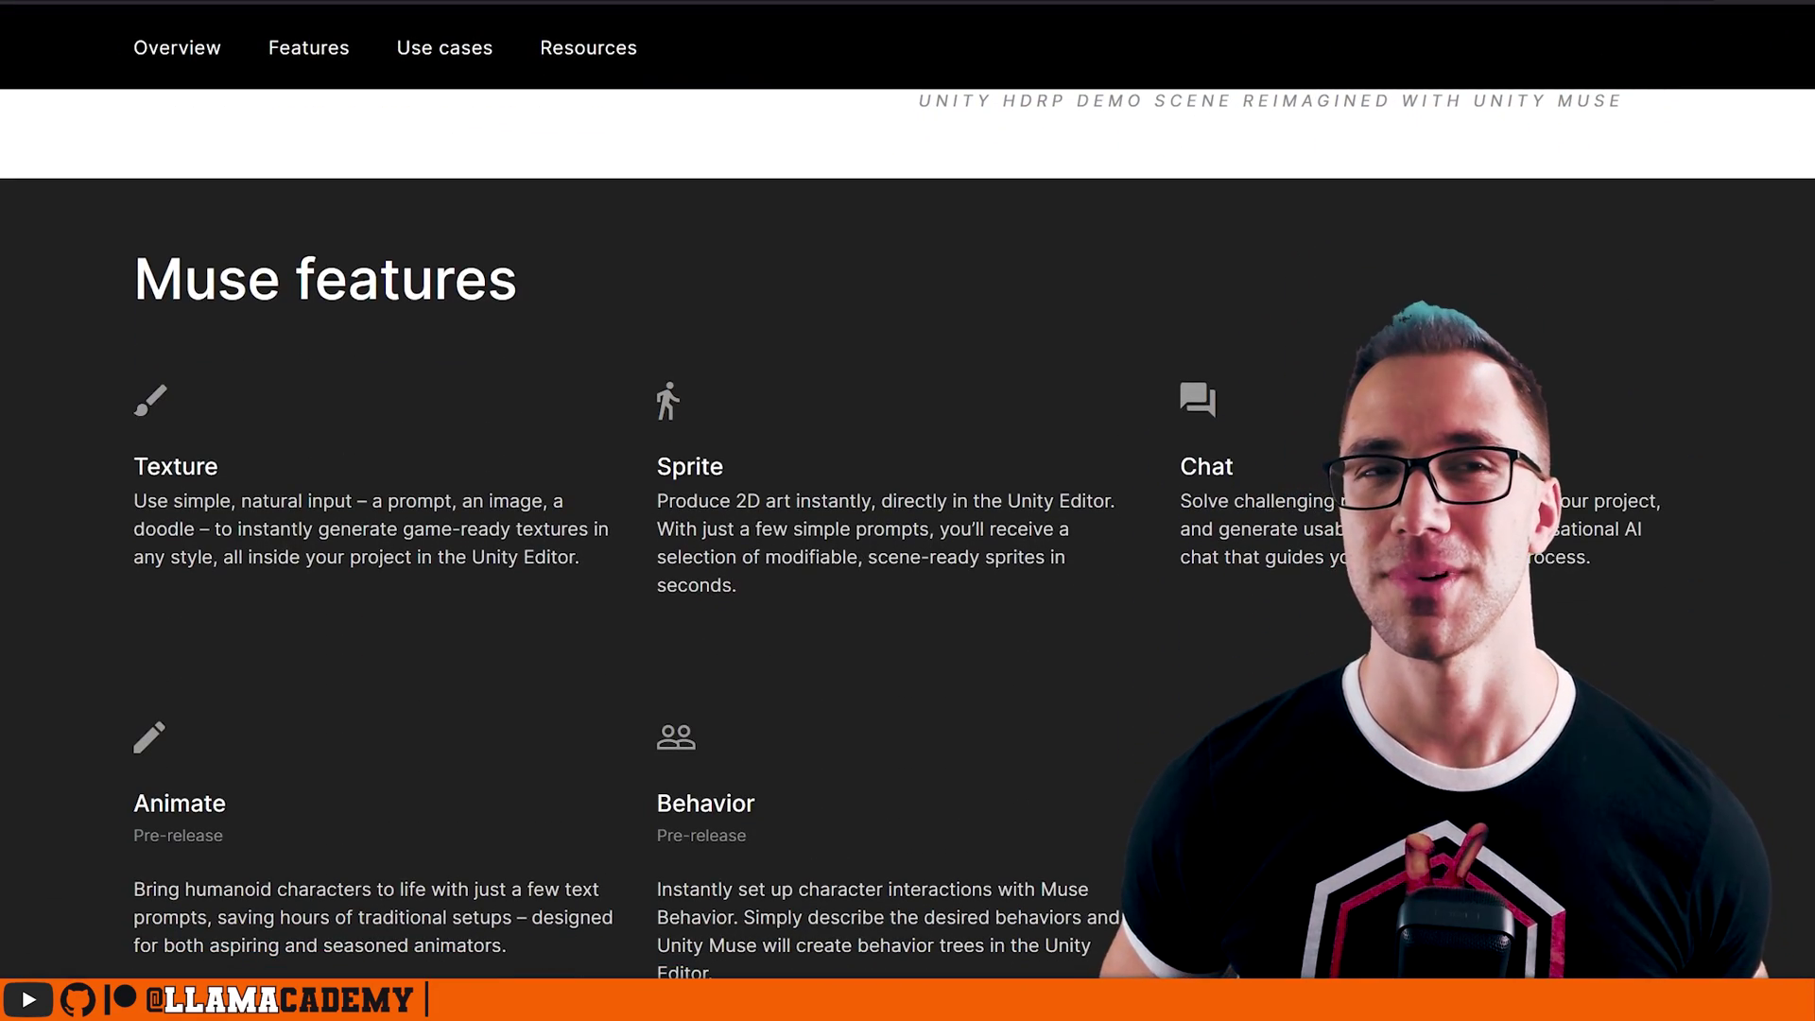
Scroll down to the Muse features listing Texture, Sprite, Chat, Animate and Behavior.
scroll(908, 536, down, 1)
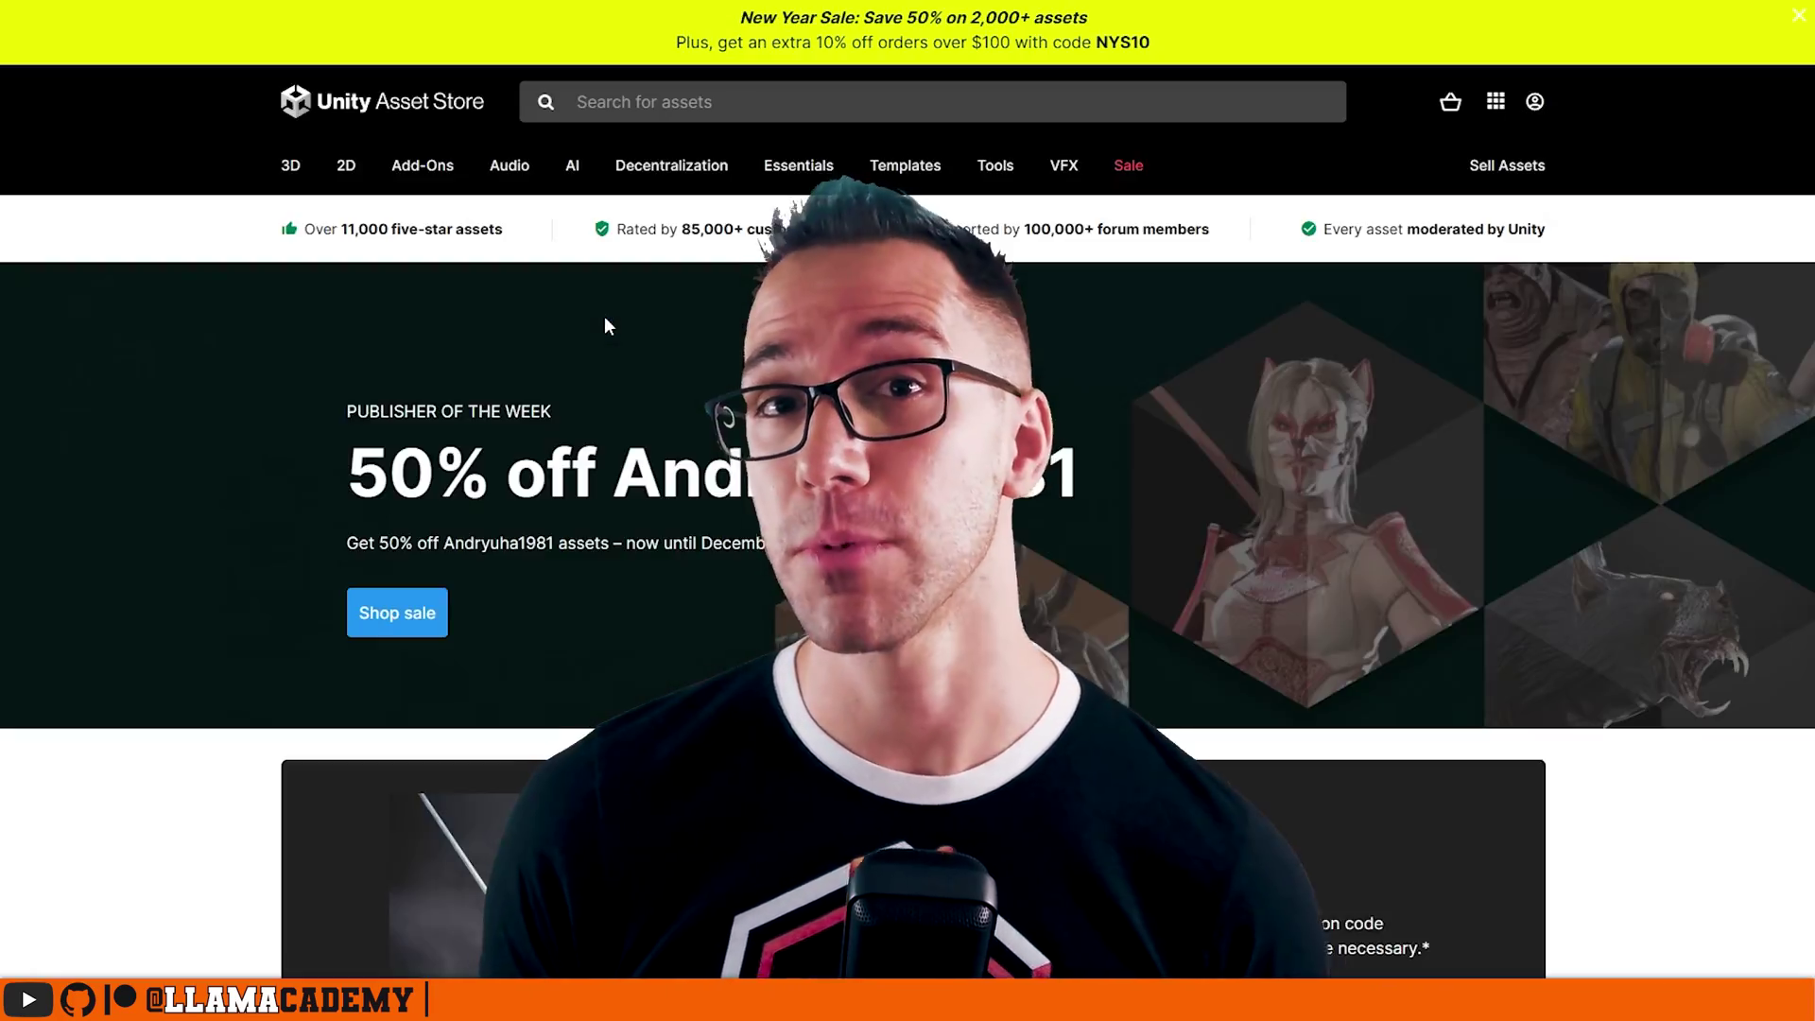
scroll(604, 318, down, 5)
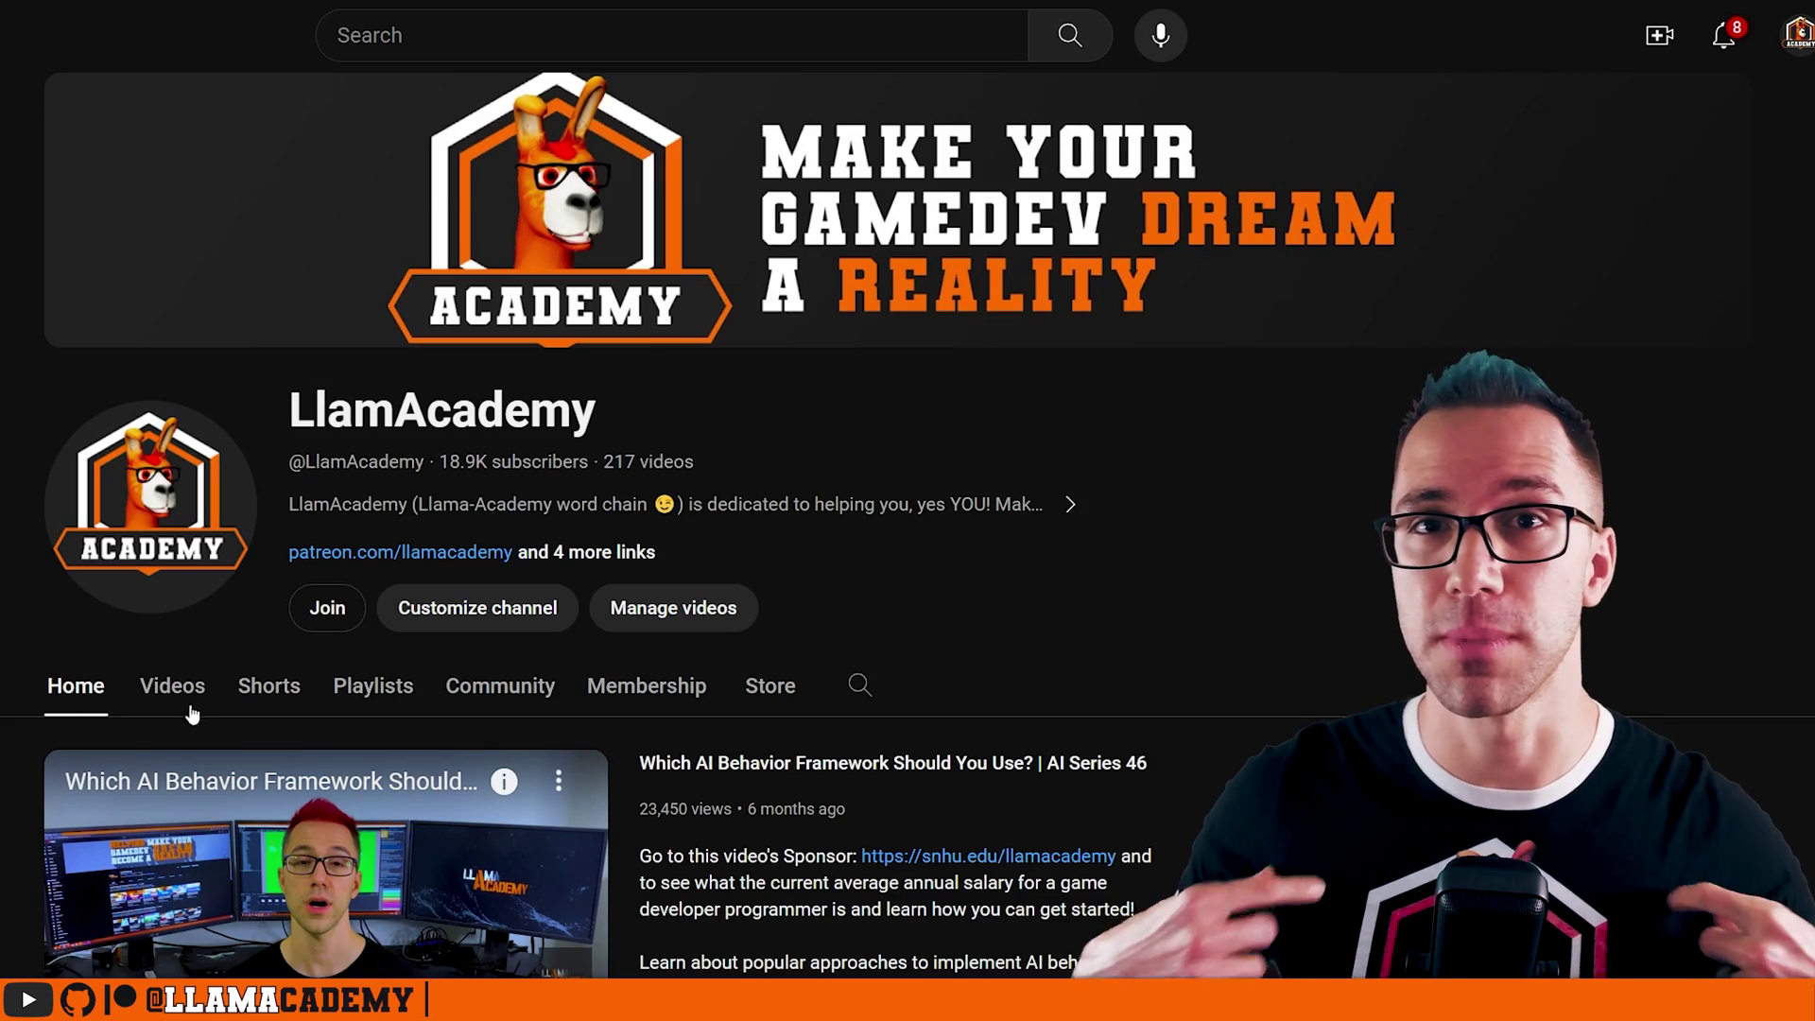
Show the channel's Store tab with its shirts, sticker and mug merchandise.
click(770, 685)
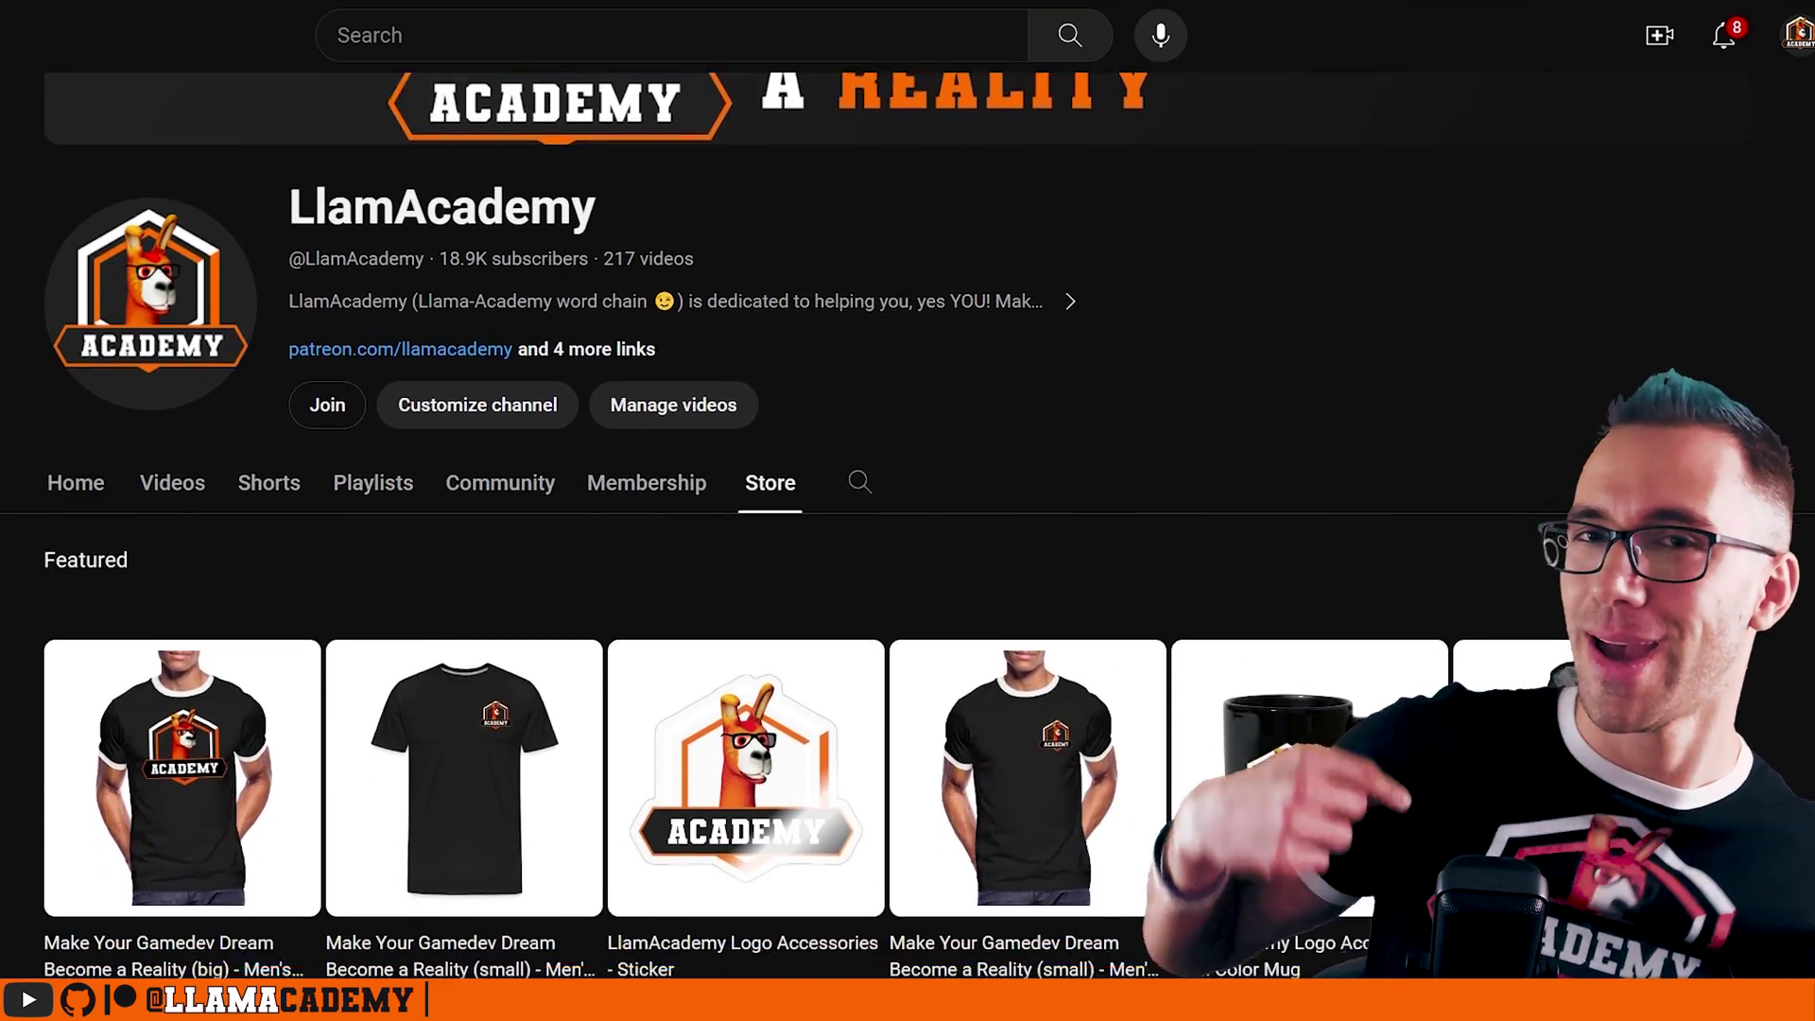